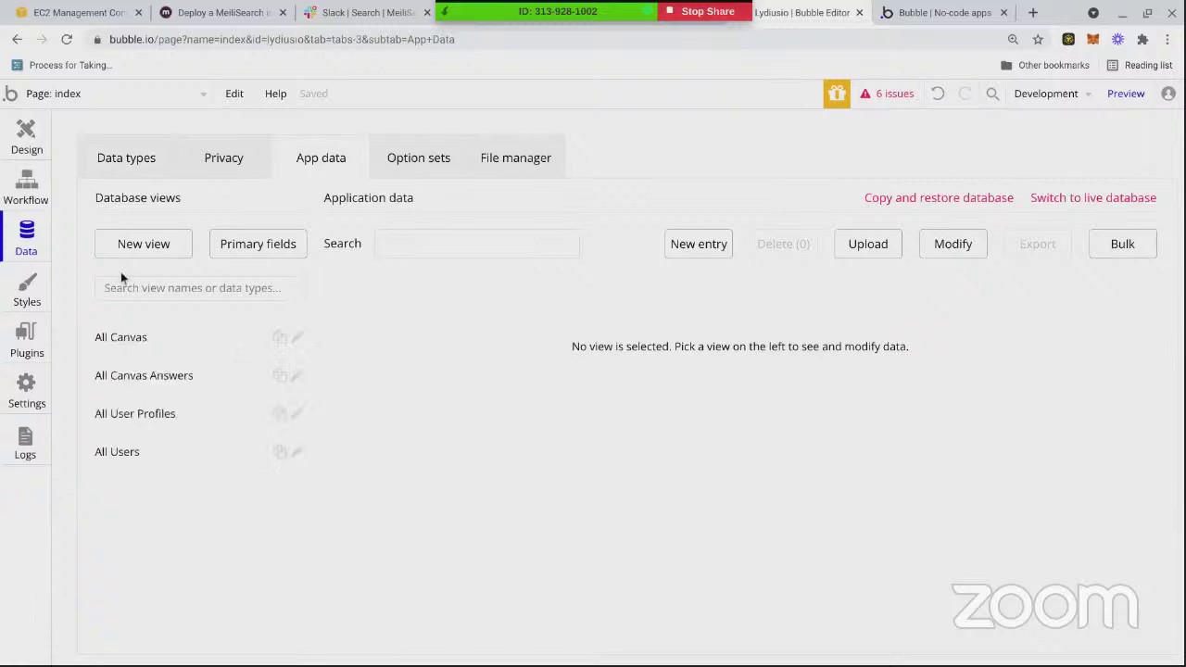
View the All Users application data and run the app as the first listed user
click(144, 454)
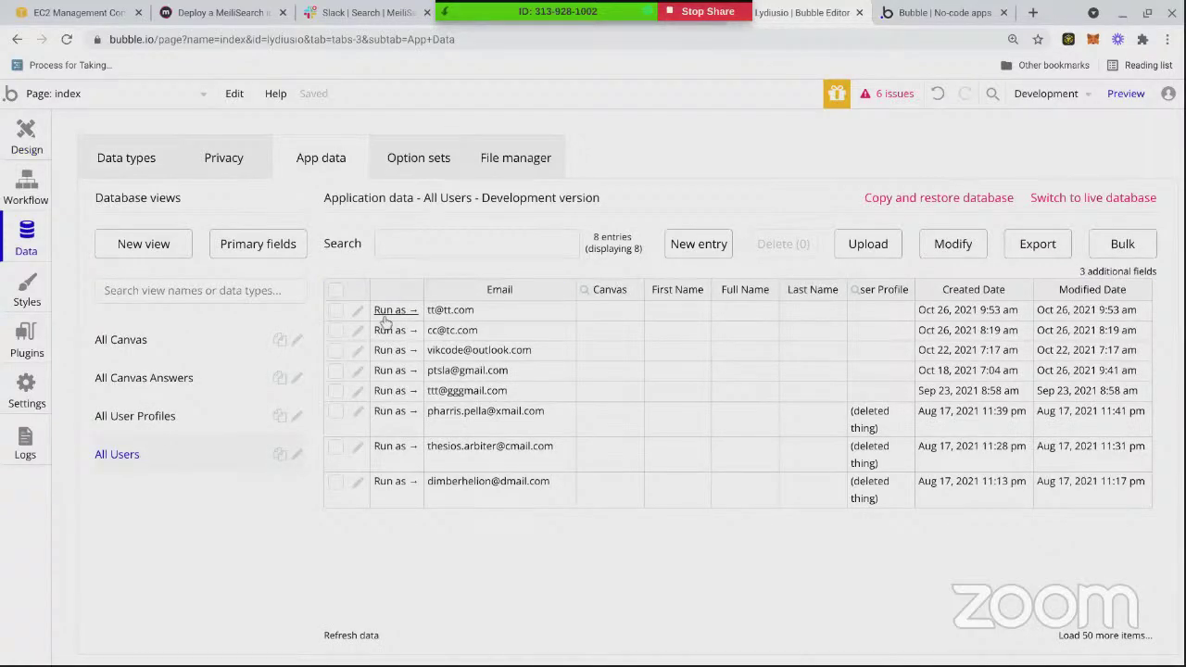
click(386, 311)
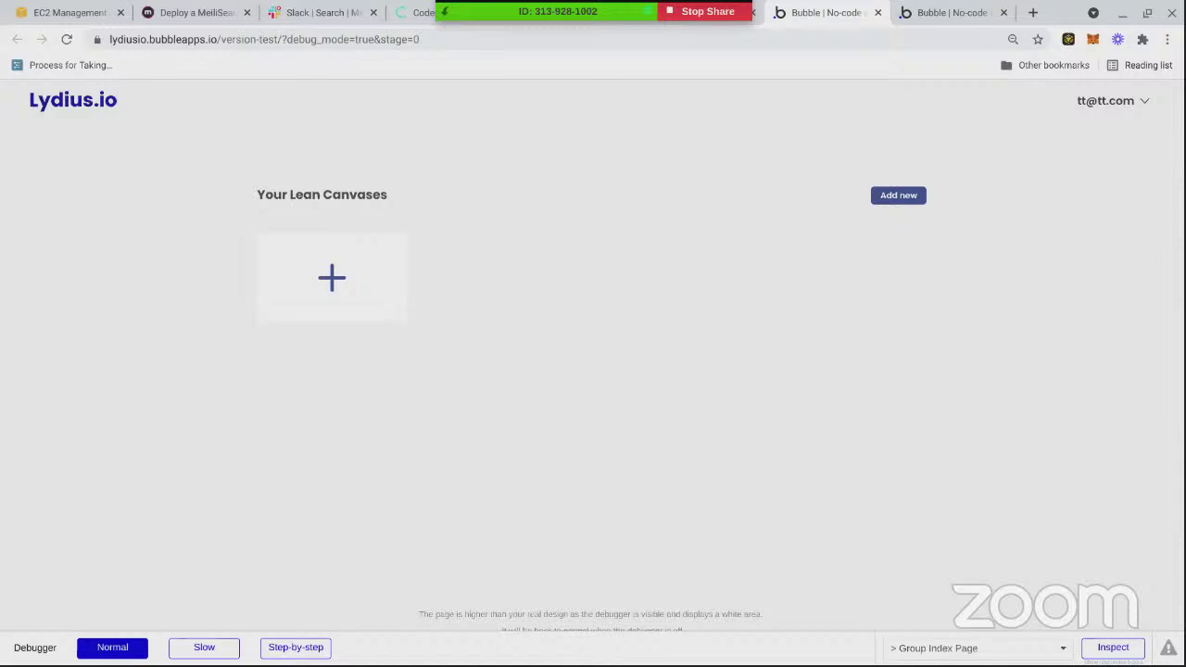
click(688, 11)
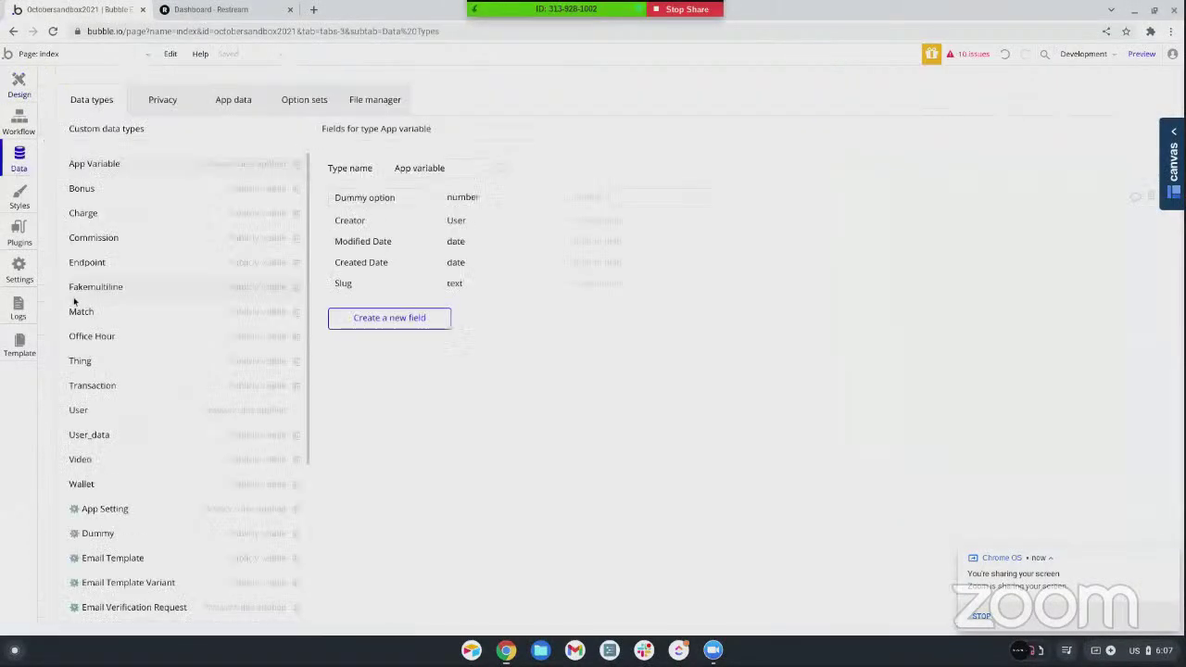
Create a new custom data type named Template
scroll(139, 306, down, 5)
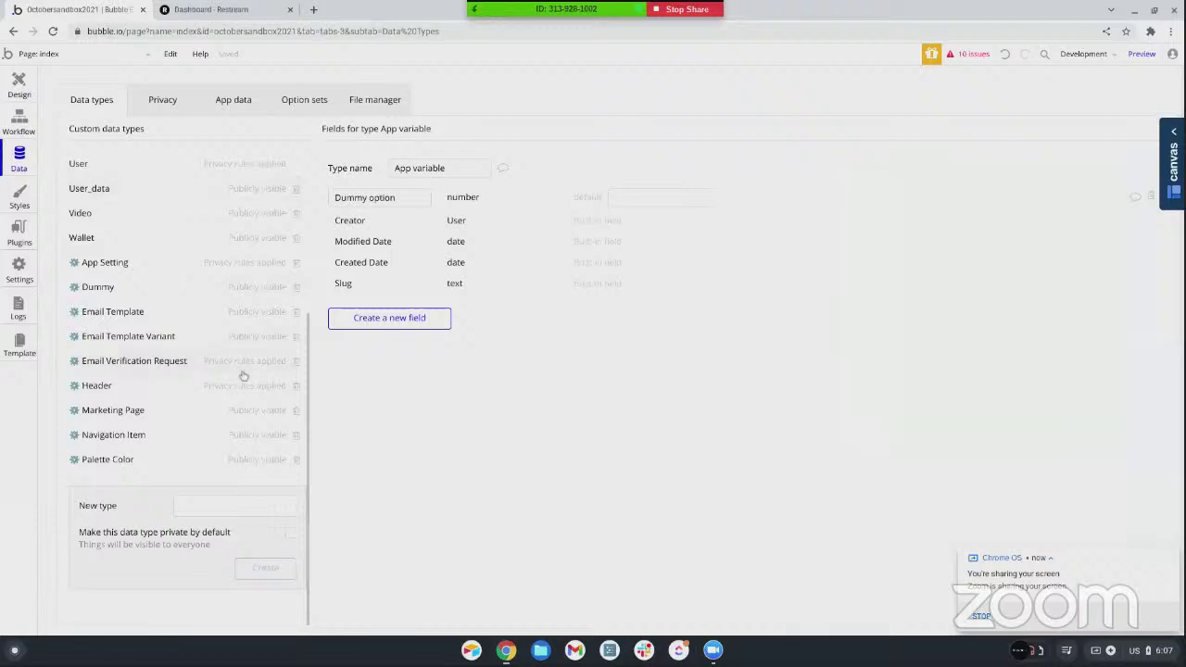
click(211, 510)
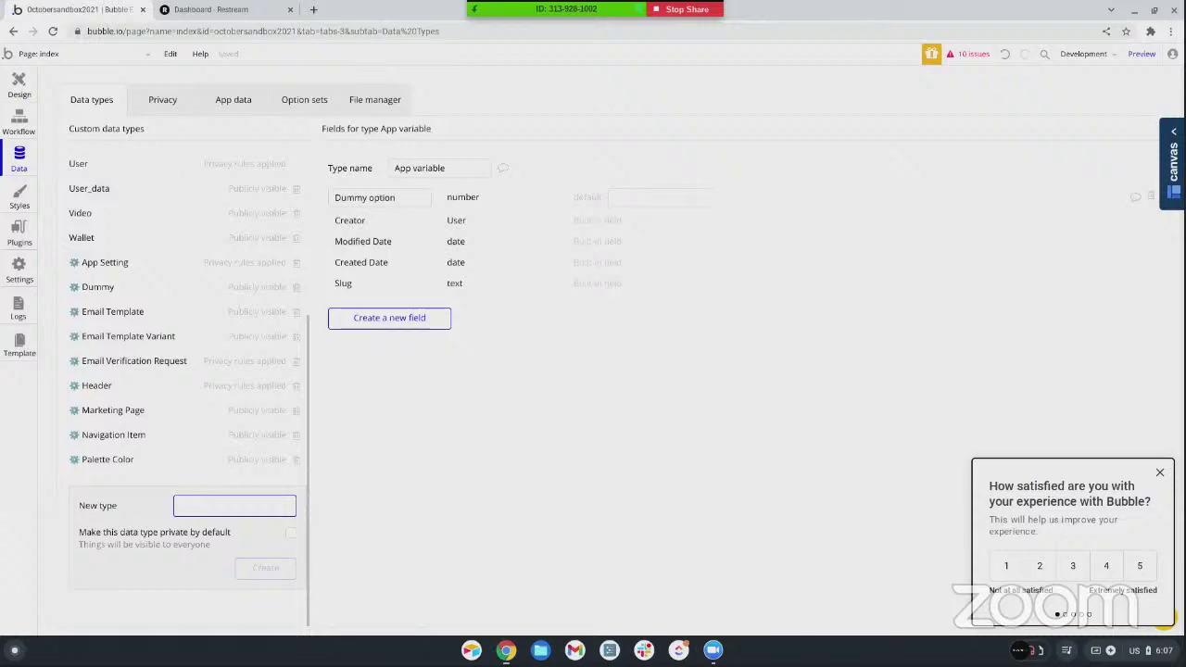
text(Template)
key(Return)
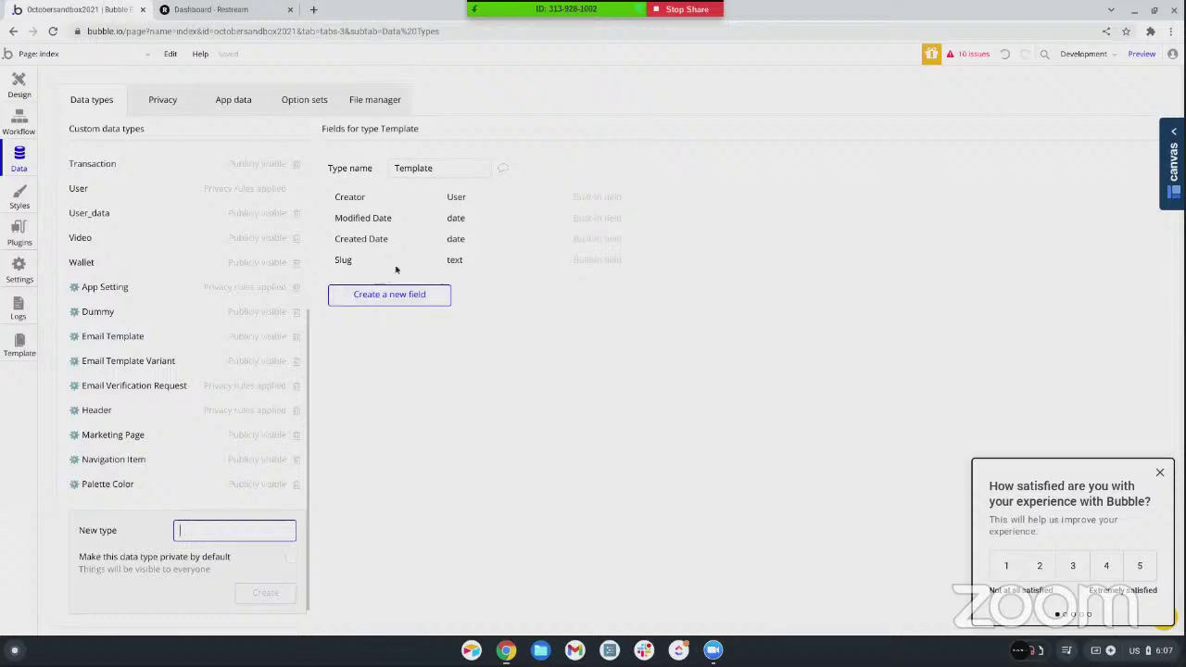
click(361, 297)
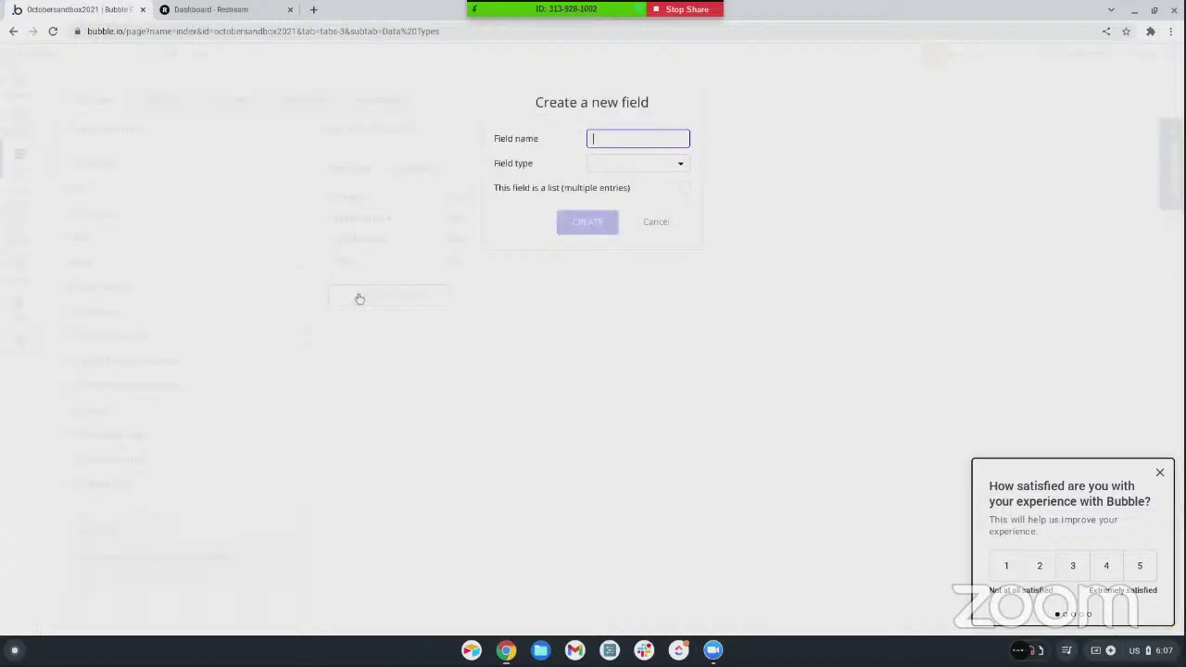
click(656, 222)
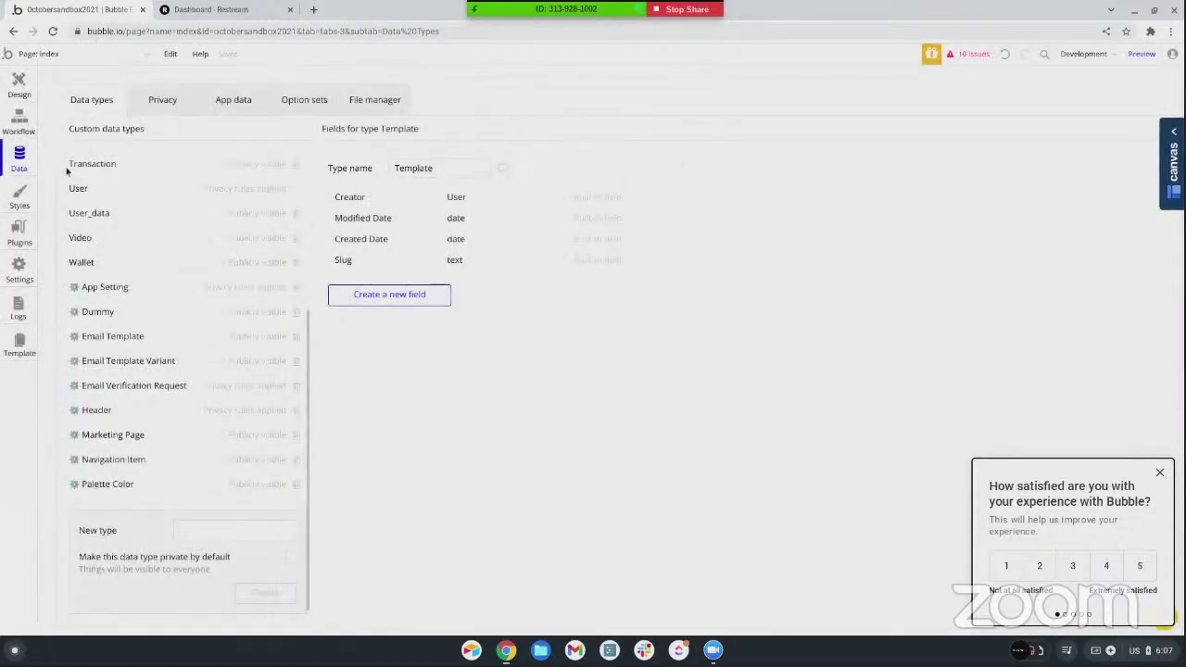
Create a new option set named Template Type OS
click(18, 269)
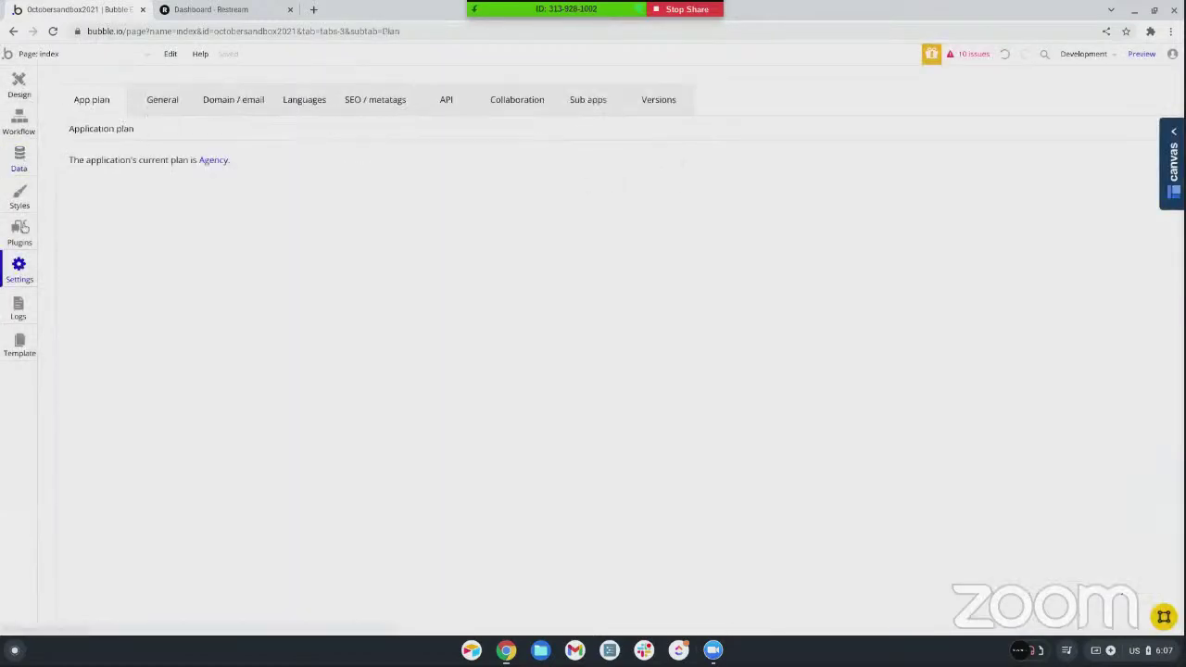
click(18, 162)
click(288, 105)
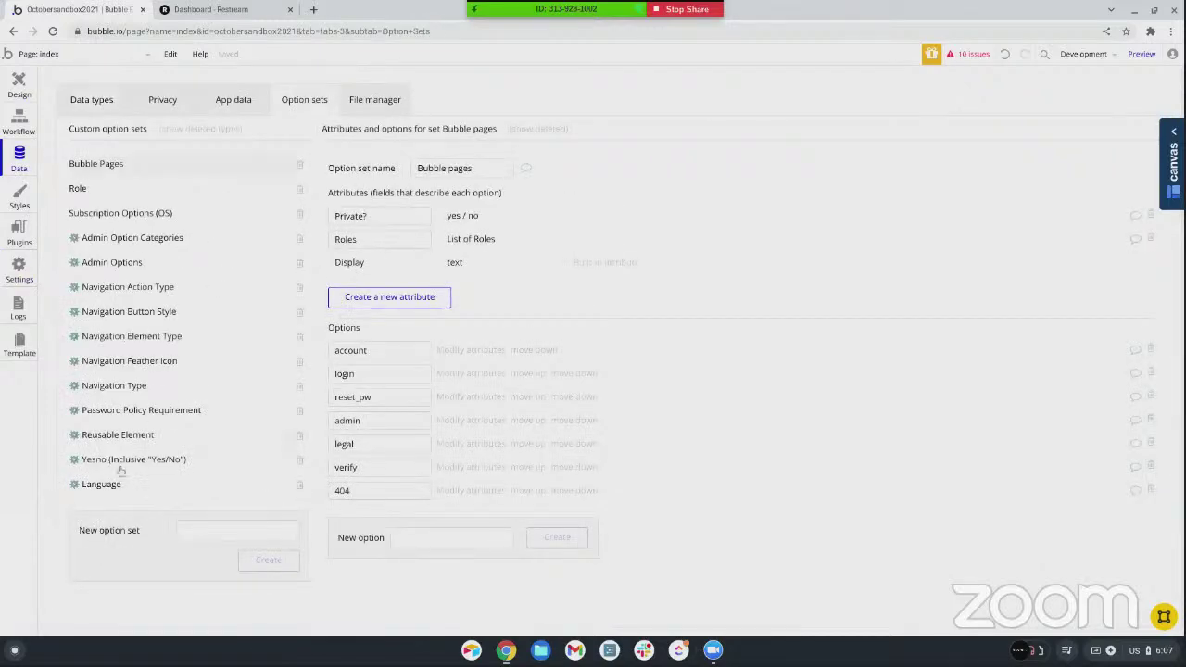
click(210, 533)
text(Templ)
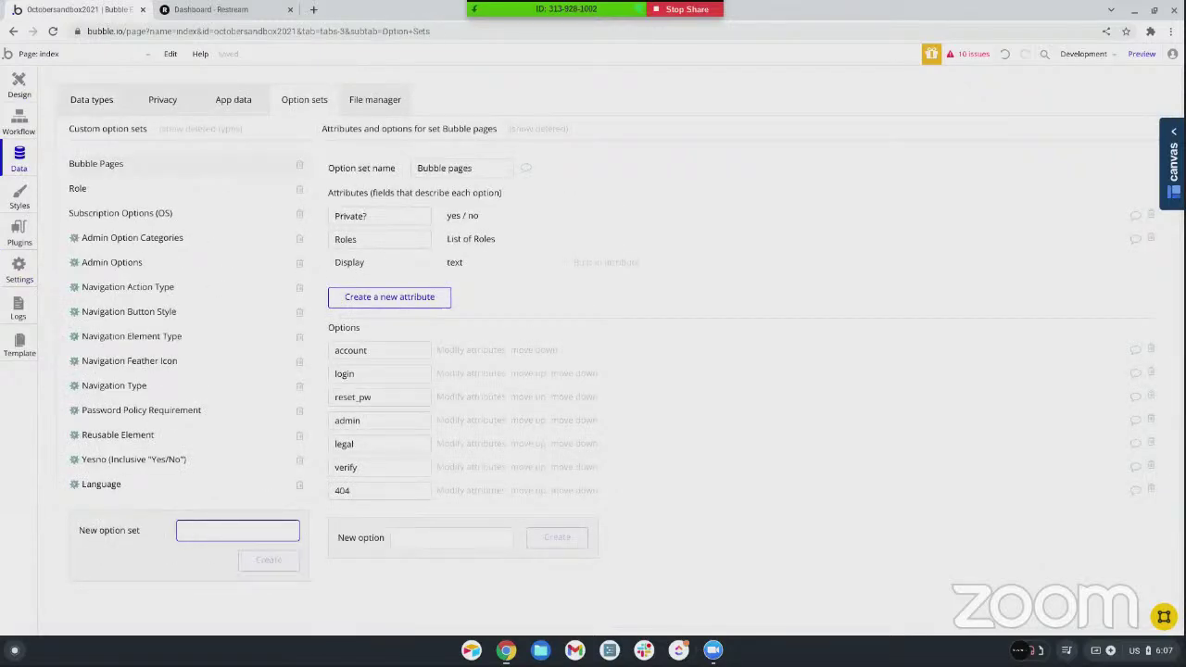
text(ate Type OS)
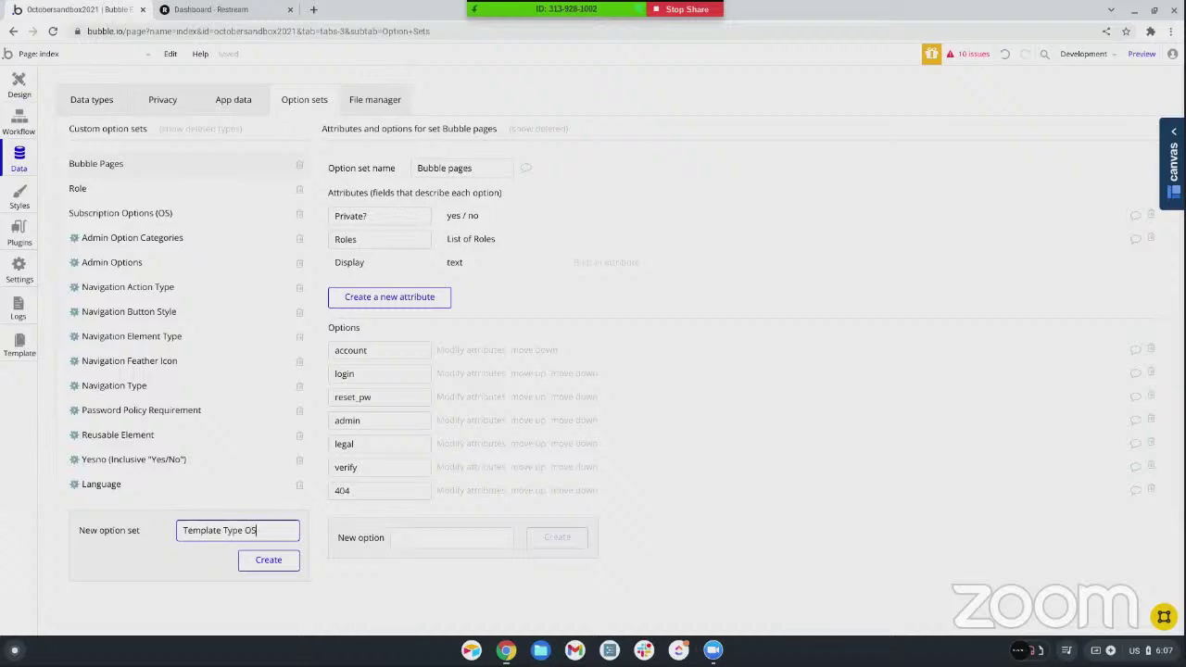
key(Return)
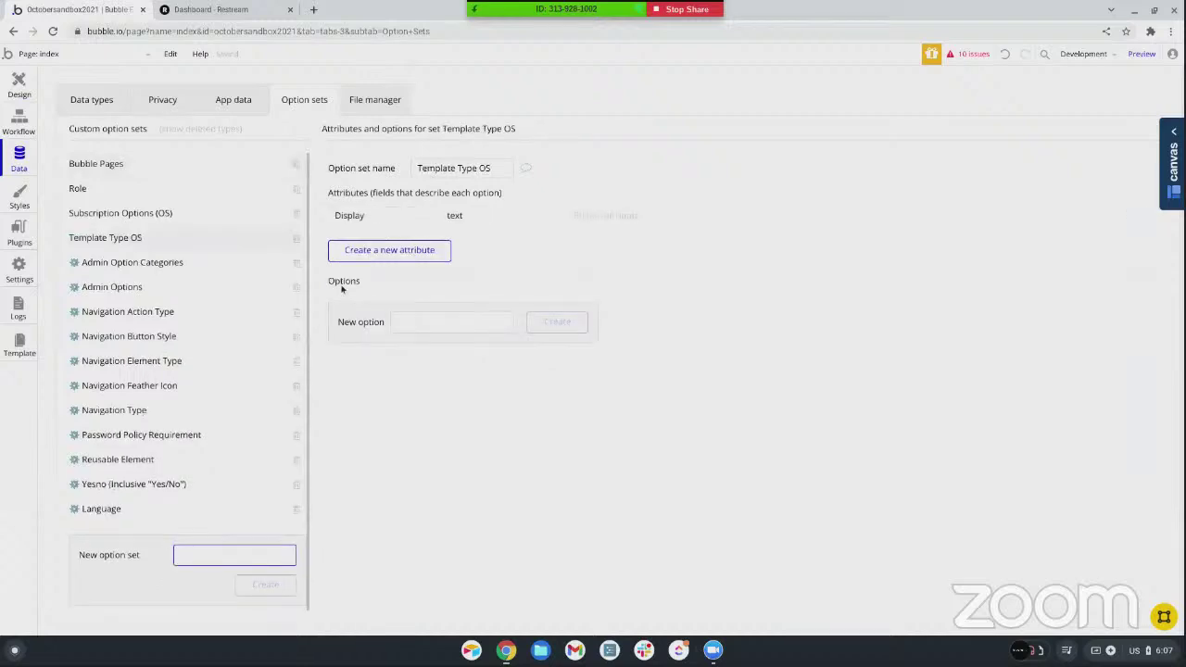
Add the options Lean Canvas and SWOT Analysis to the Template Type OS option set
click(405, 323)
text(Lean Canvas)
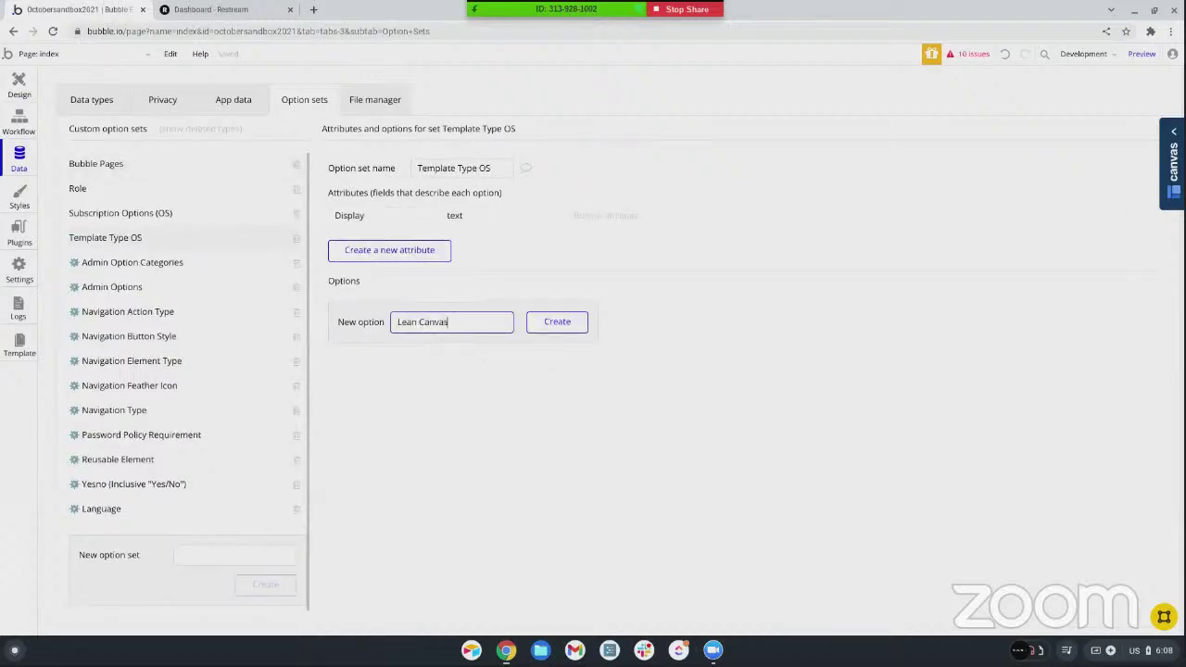
key(Return)
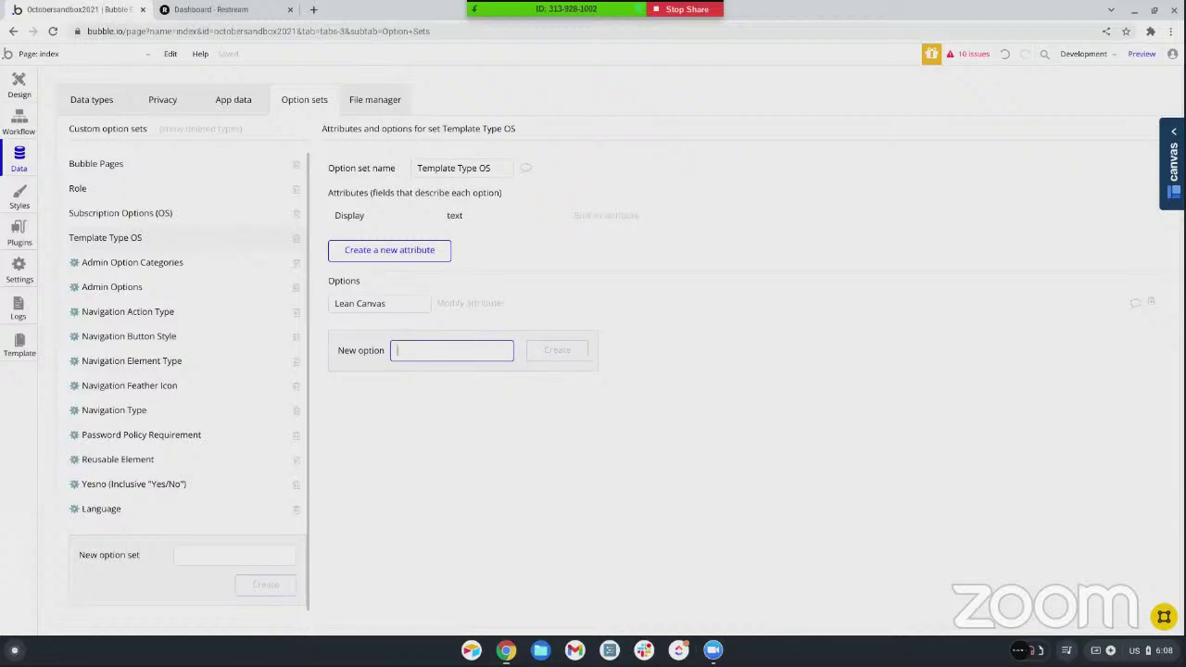
text(SWOT Analysis)
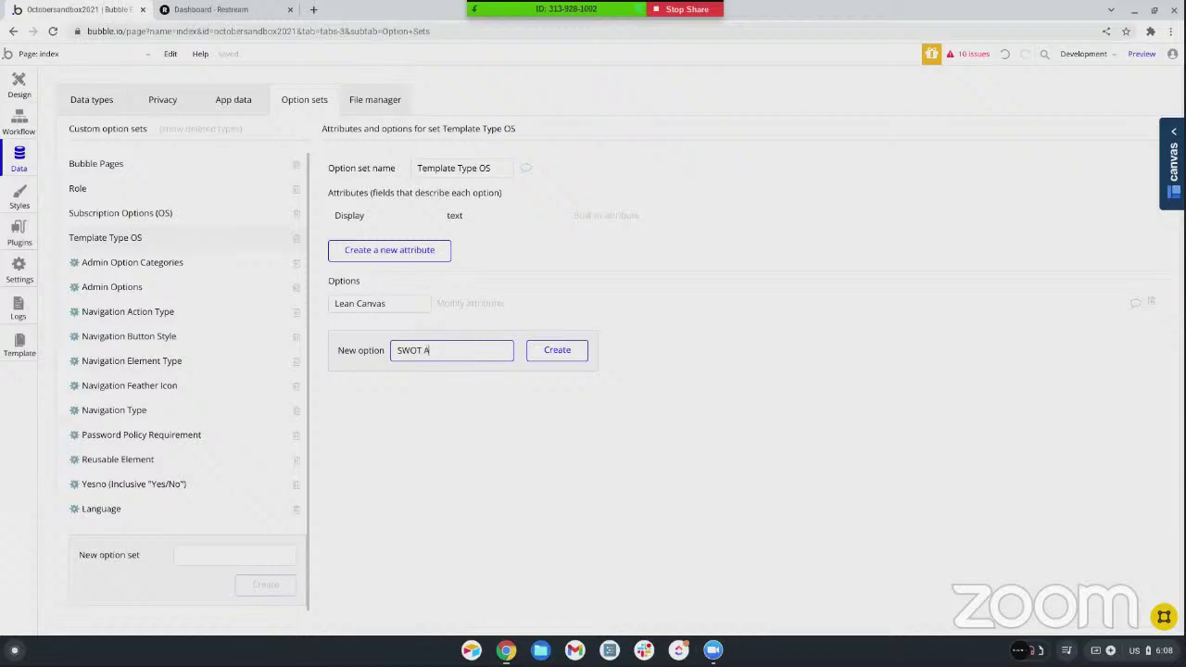
key(Return)
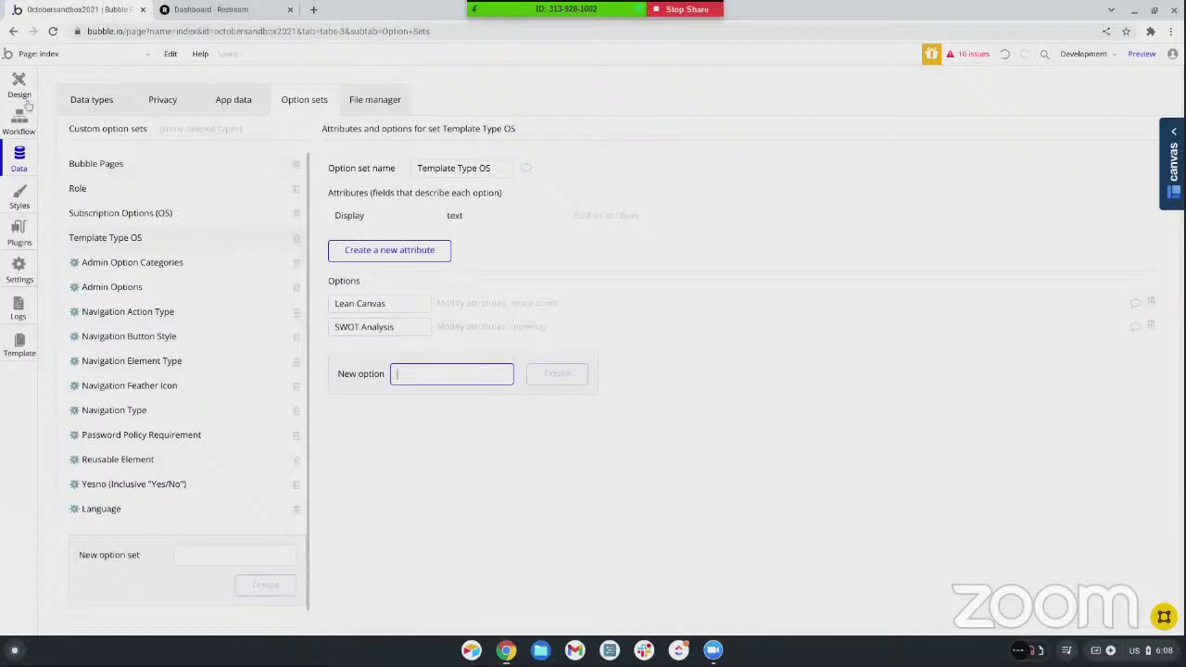
Add a field named Type to the Template data type, with Template Type OS as its field type
click(72, 102)
click(396, 295)
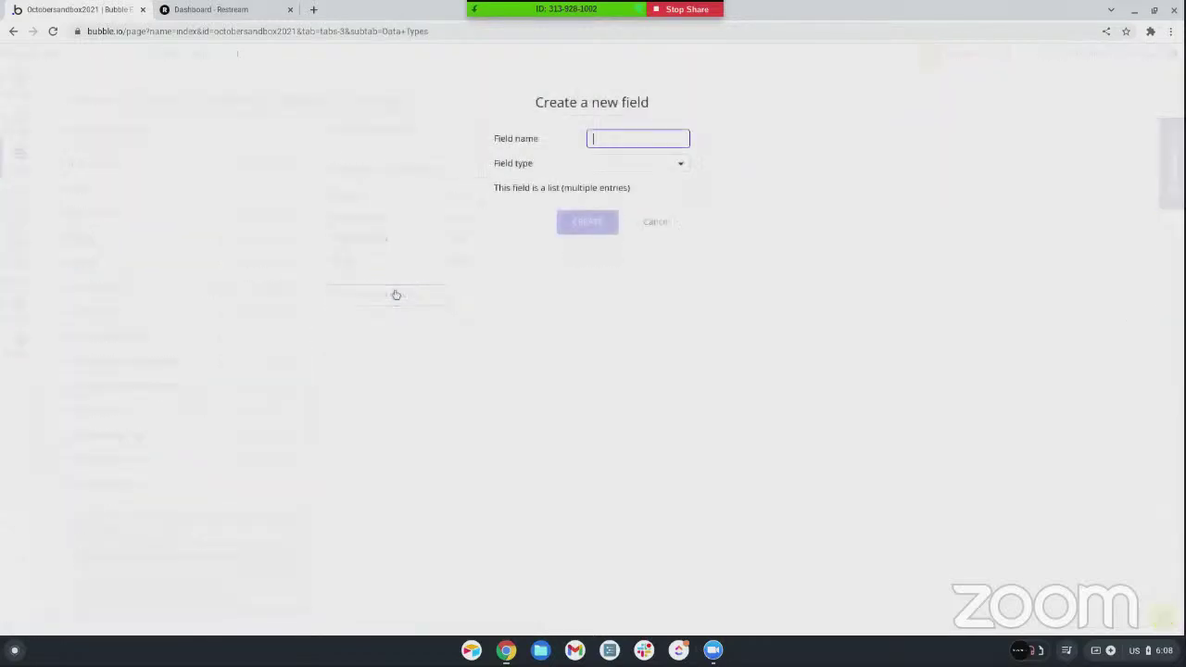
text(Type)
click(635, 171)
scroll(641, 302, down, 5)
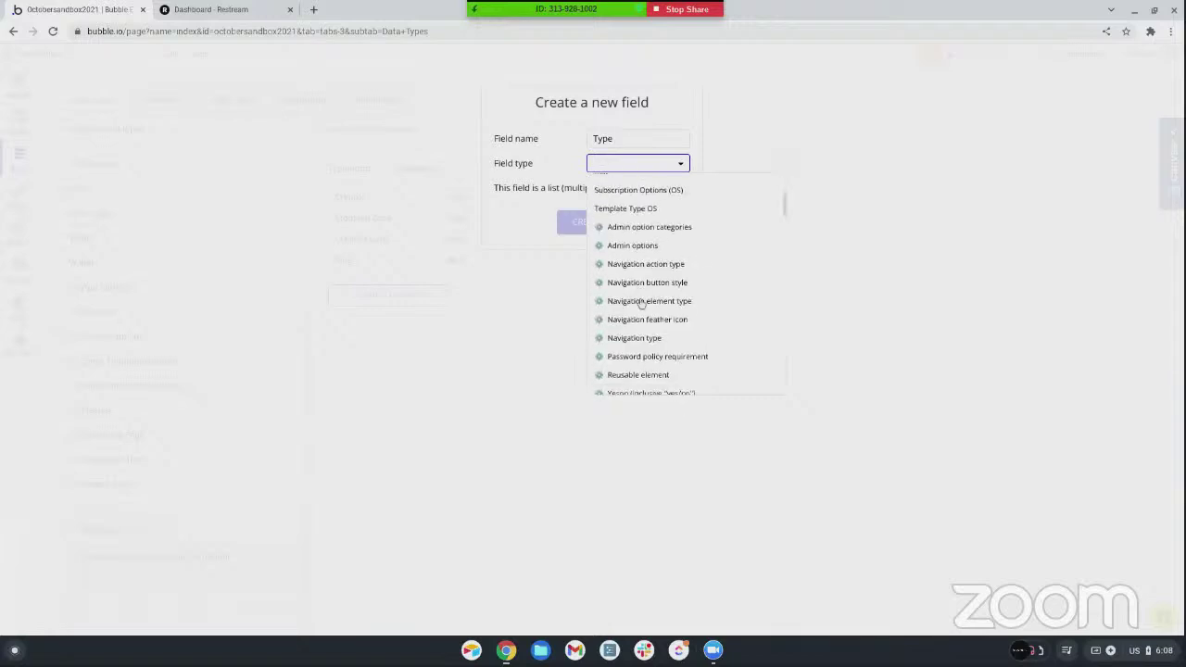
scroll(640, 302, up, 2)
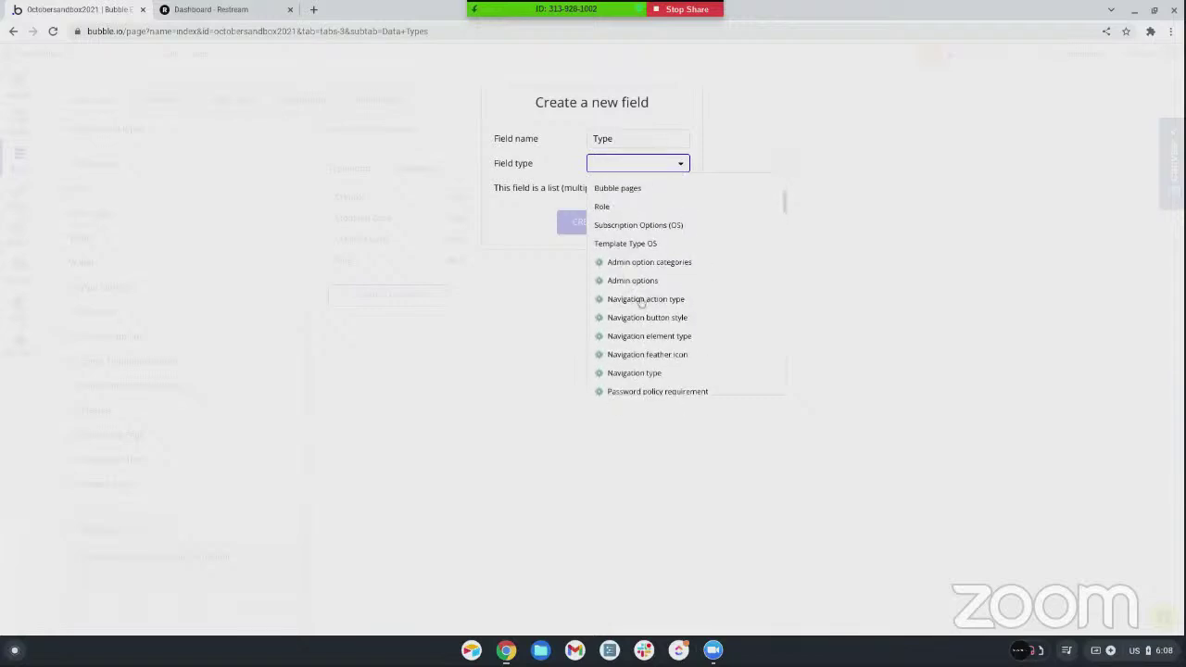
click(617, 243)
click(602, 230)
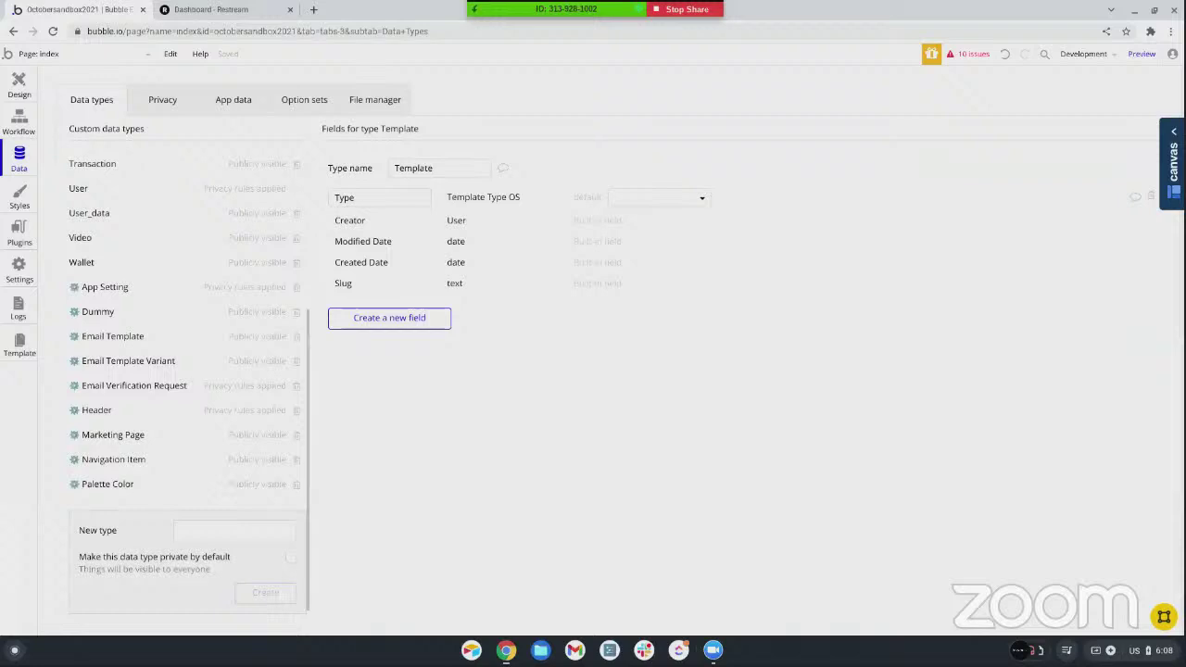
click(409, 321)
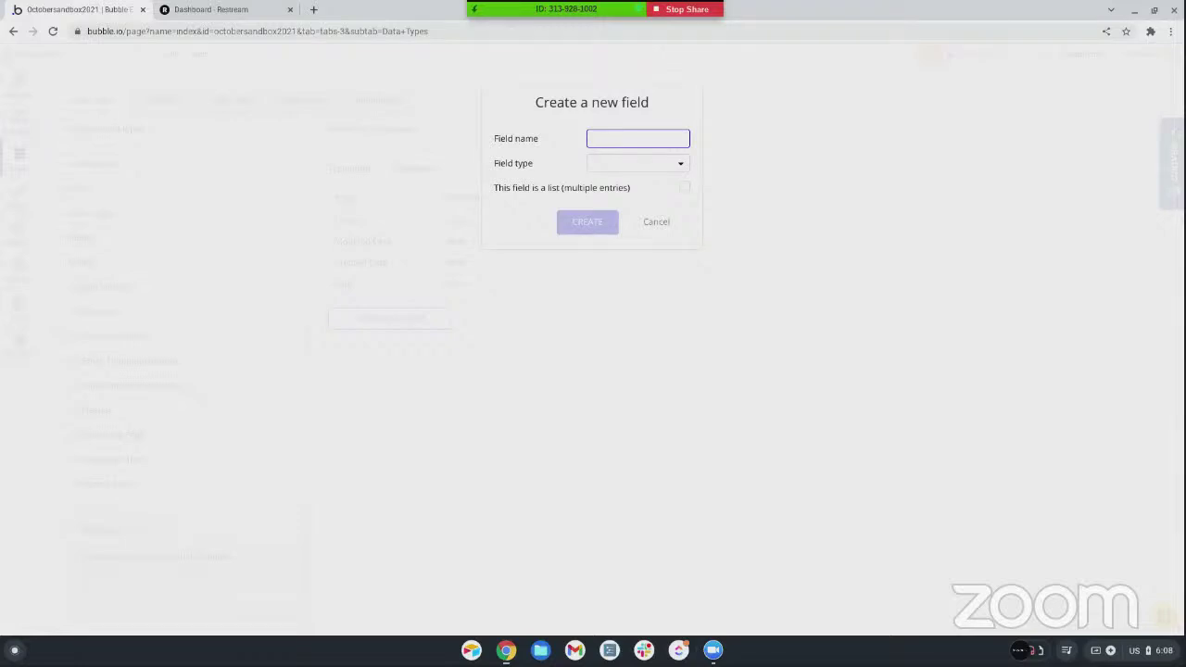
click(654, 223)
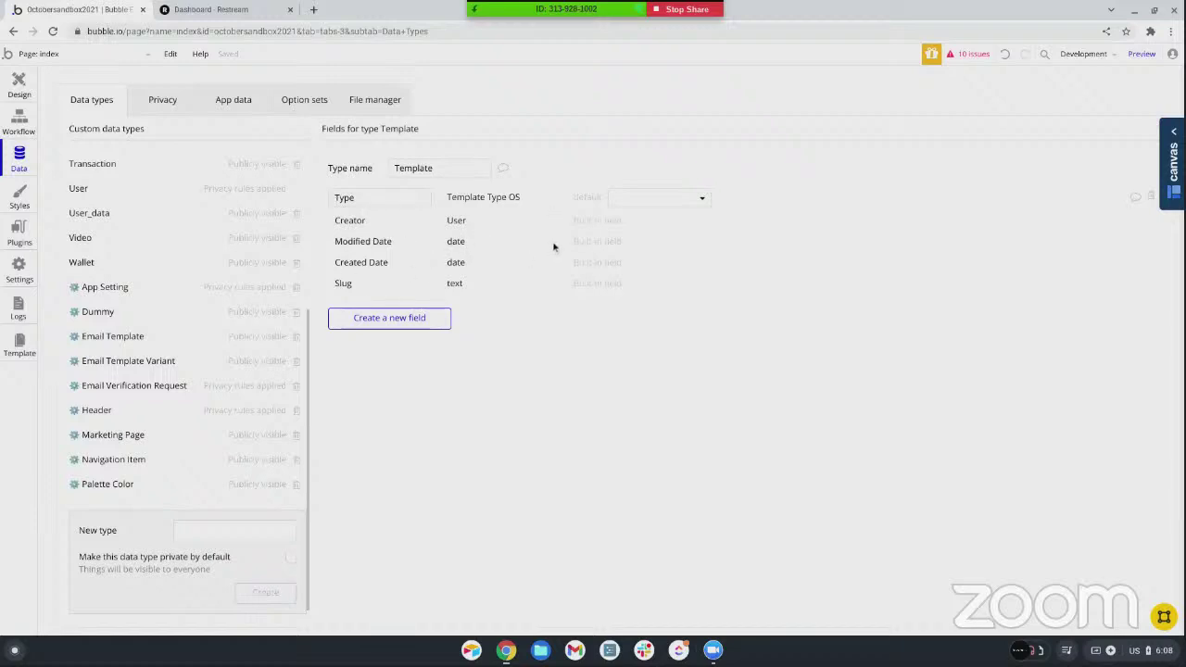
click(396, 329)
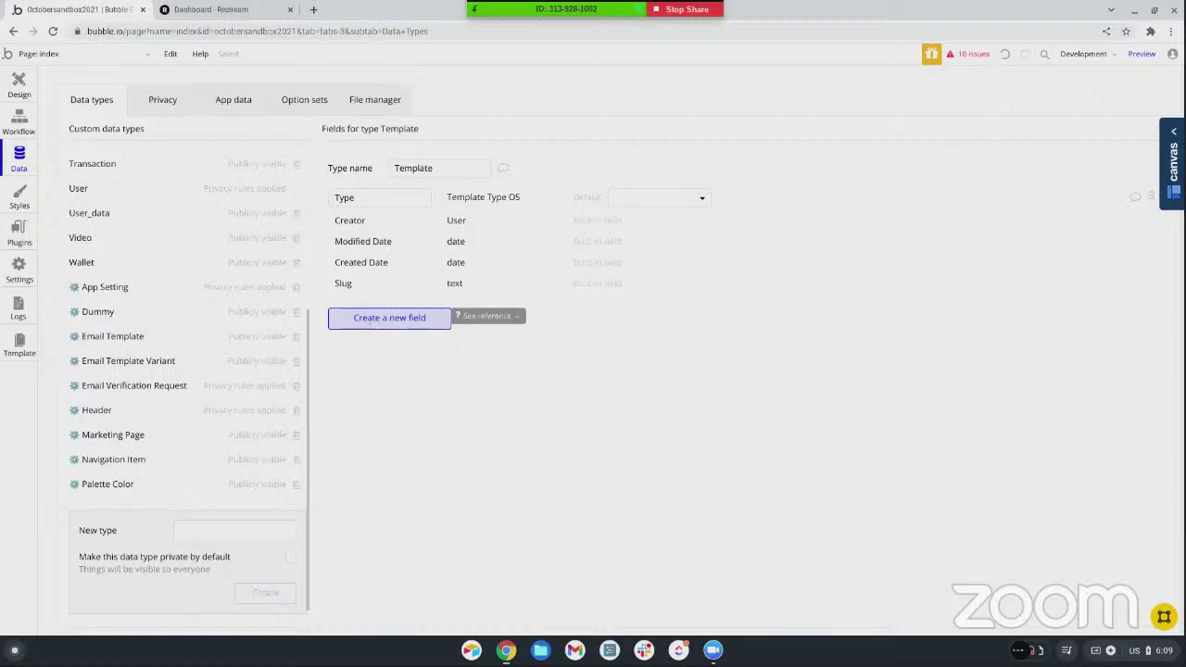
Create two new custom data types named Lean Canvas and SWOT Analysis
click(206, 530)
text(Lean Canvas)
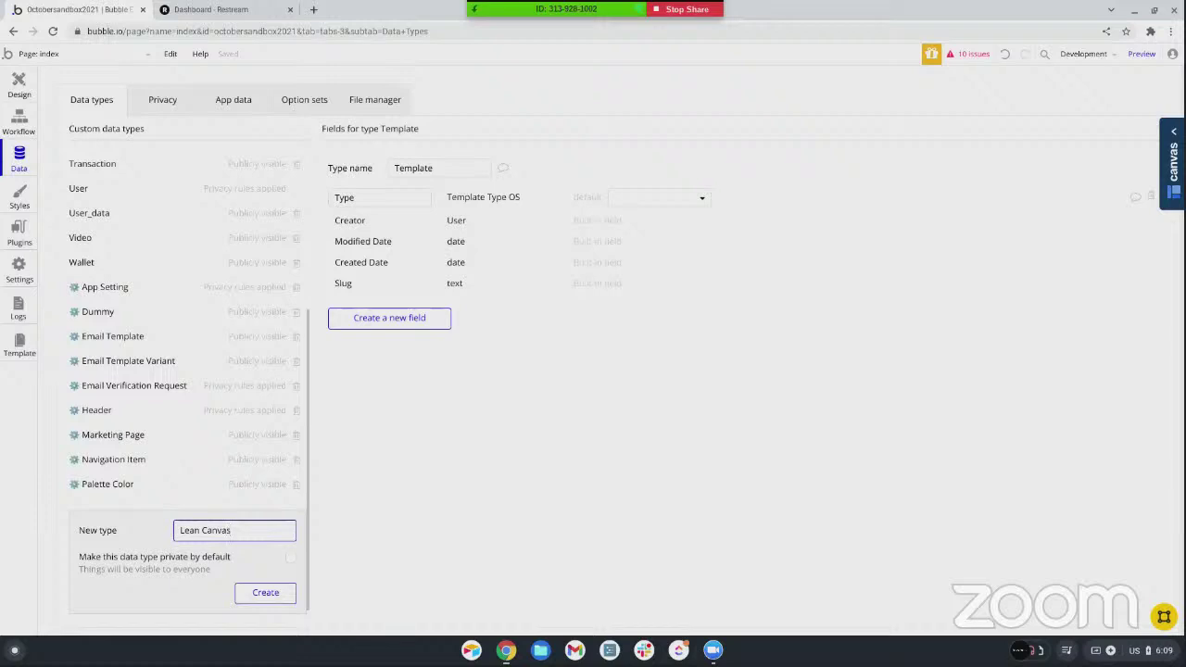
key(Return)
text(SW)
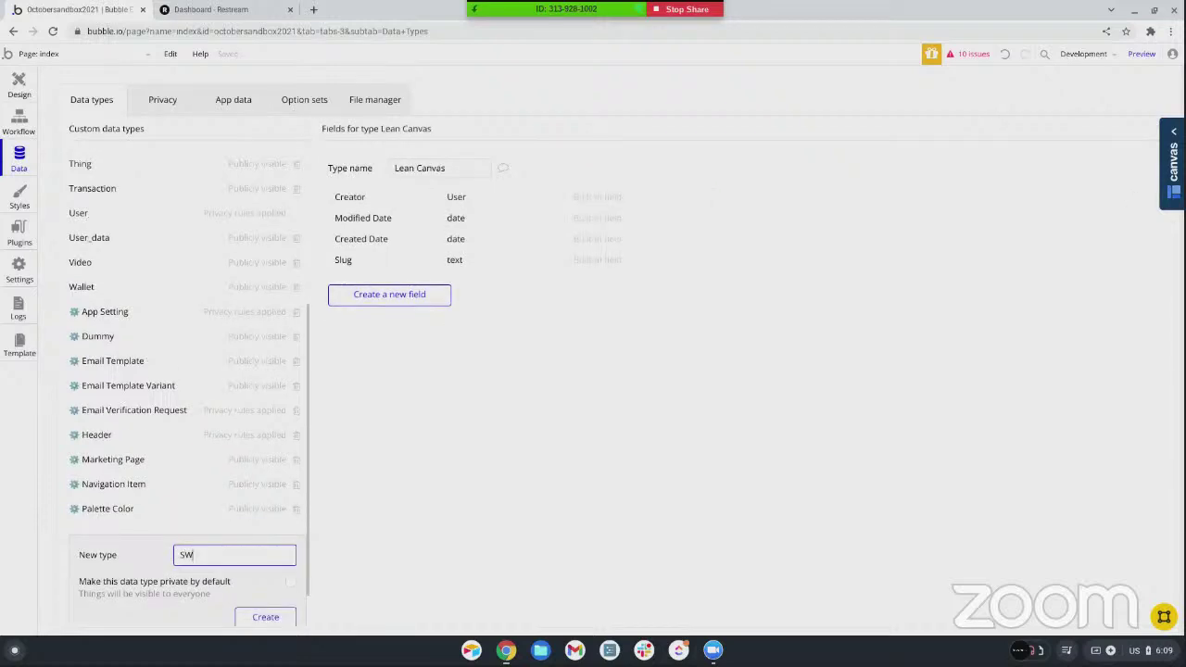
text(OT Analysis)
key(Return)
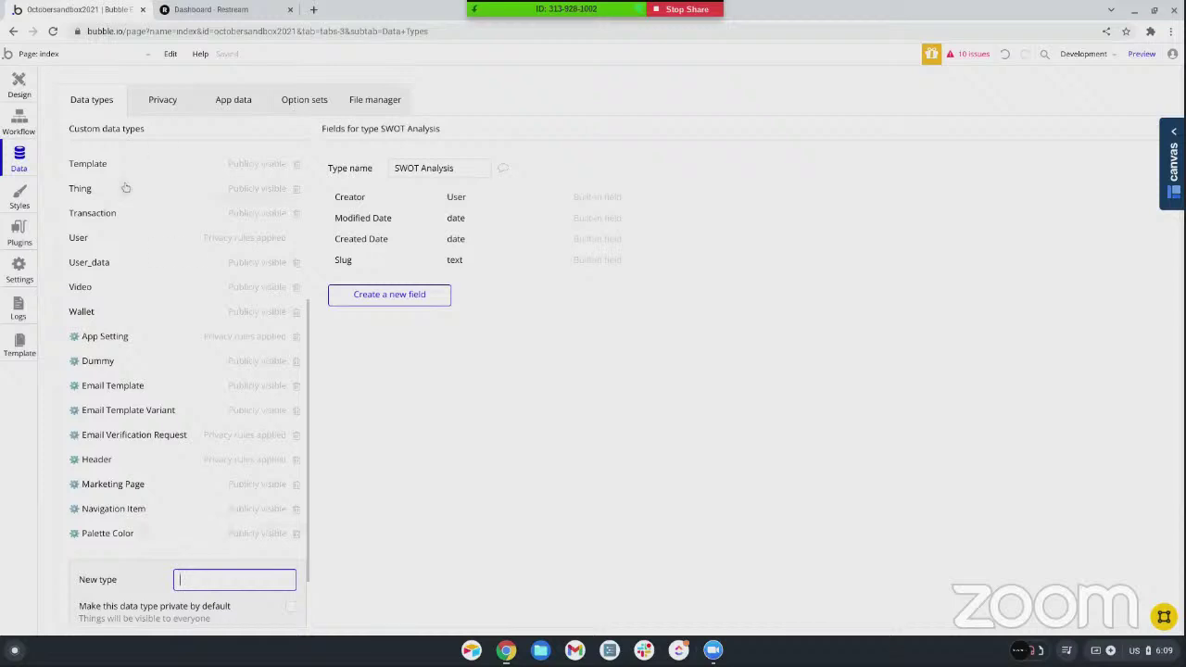
Add a field named Lean Canvas to the Template data type, with the Lean Canvas data type as its field type
scroll(100, 448, up, 3)
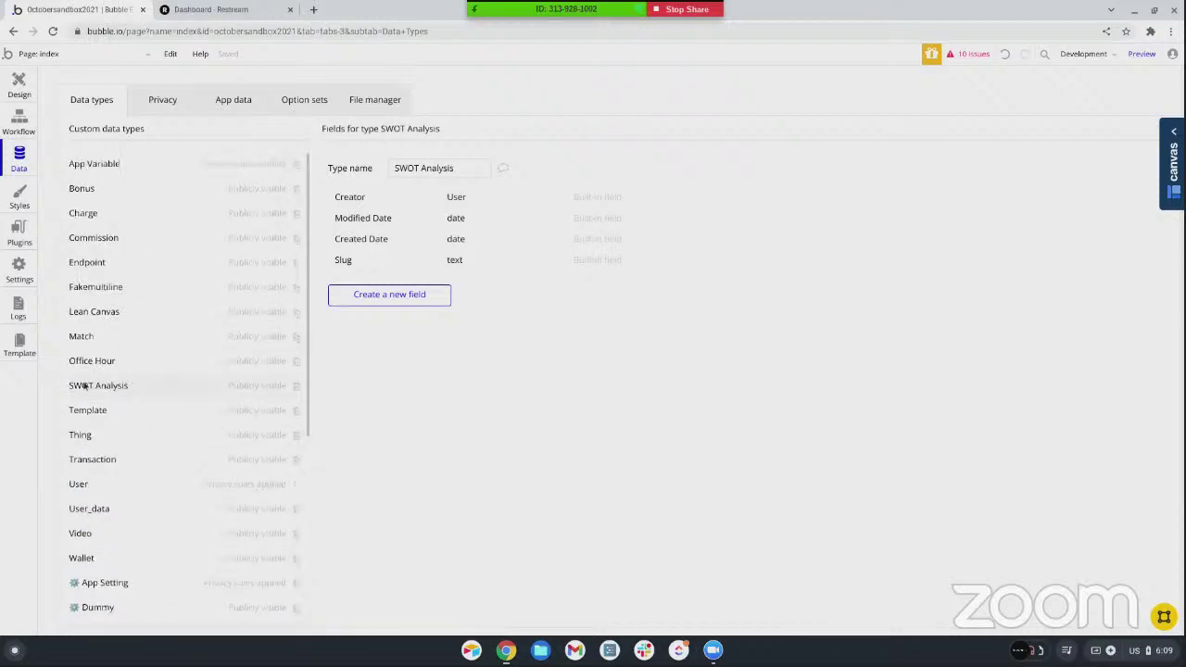
click(94, 414)
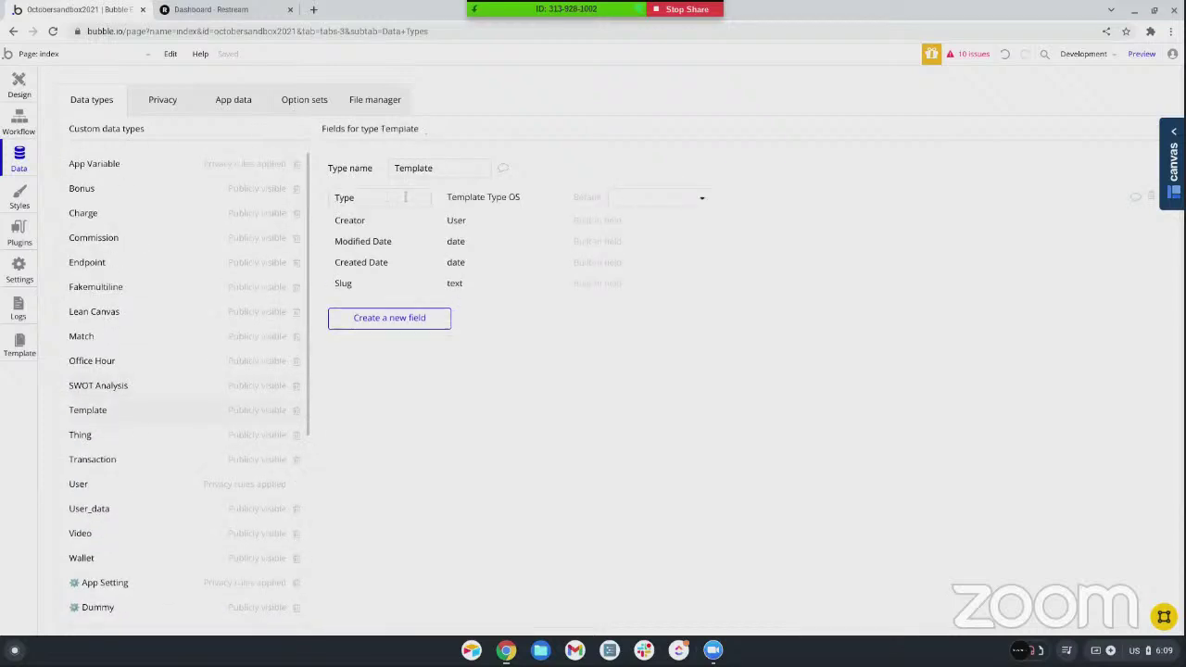
mouse_move(368, 315)
click(373, 317)
text(Lean Canvas)
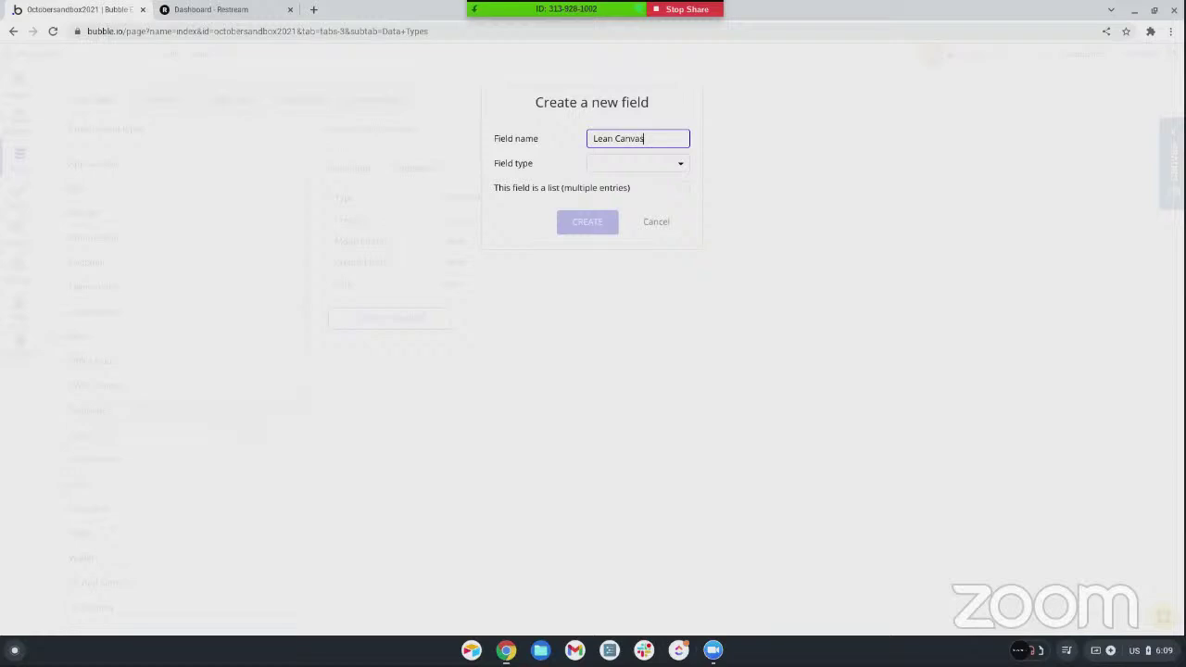
click(617, 167)
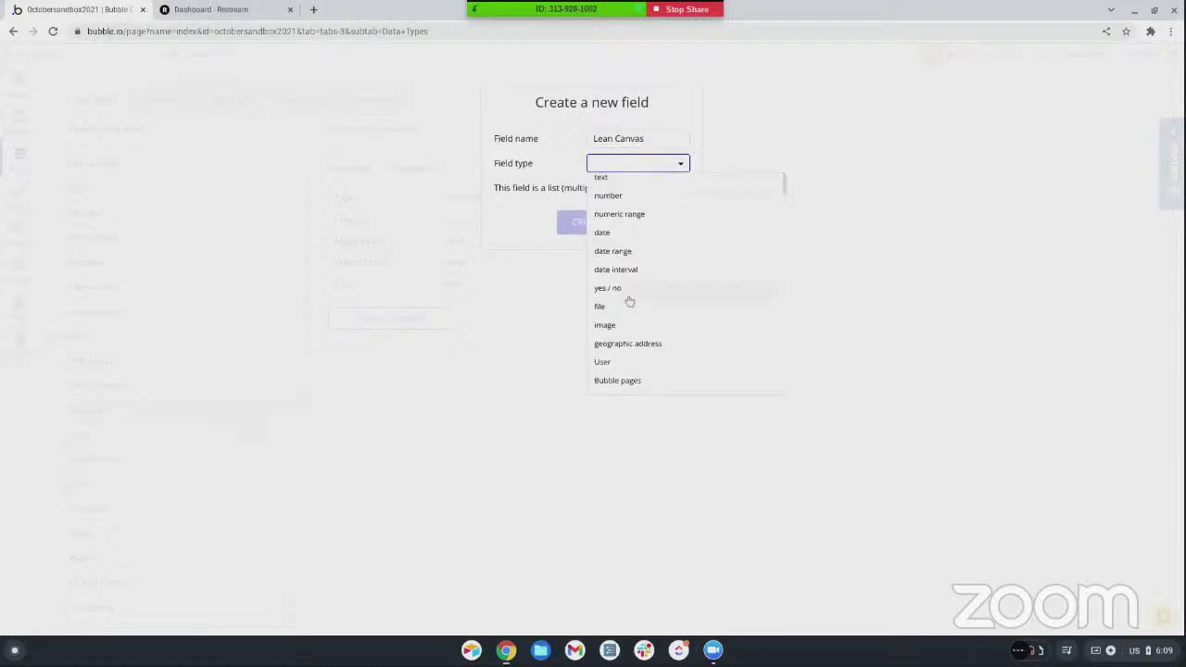
scroll(629, 301, down, 2)
scroll(629, 301, up, 2)
scroll(629, 301, down, 2)
scroll(629, 301, down, 5)
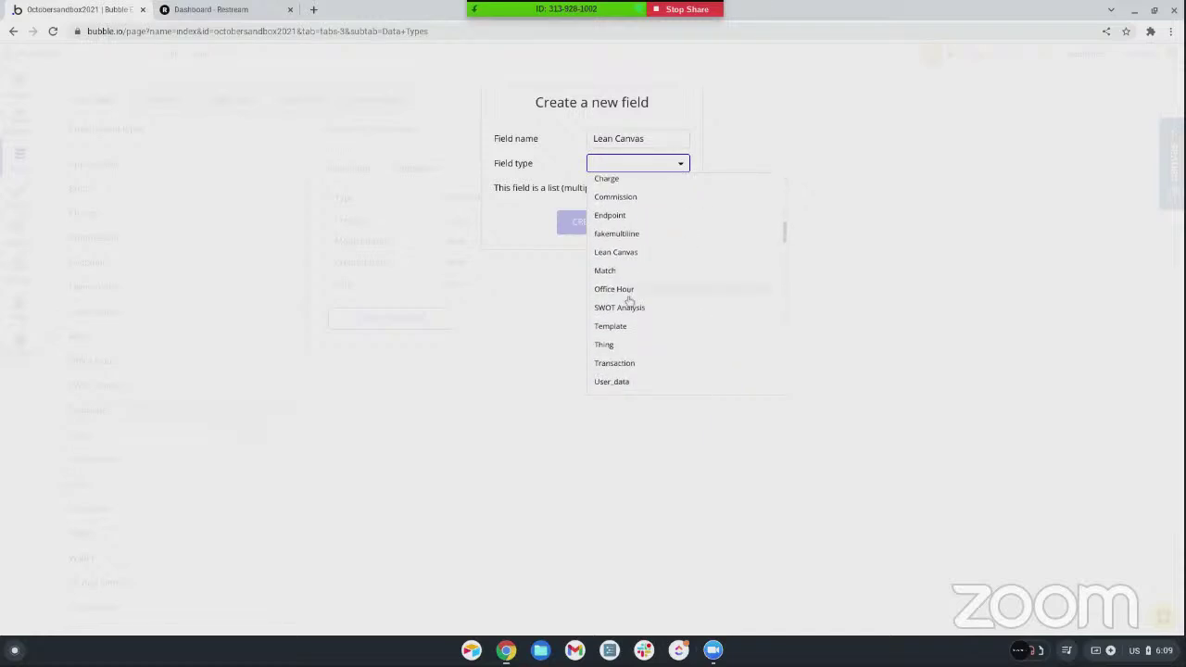
click(616, 229)
click(617, 164)
scroll(623, 291, down, 5)
scroll(624, 292, down, 3)
click(625, 258)
click(593, 223)
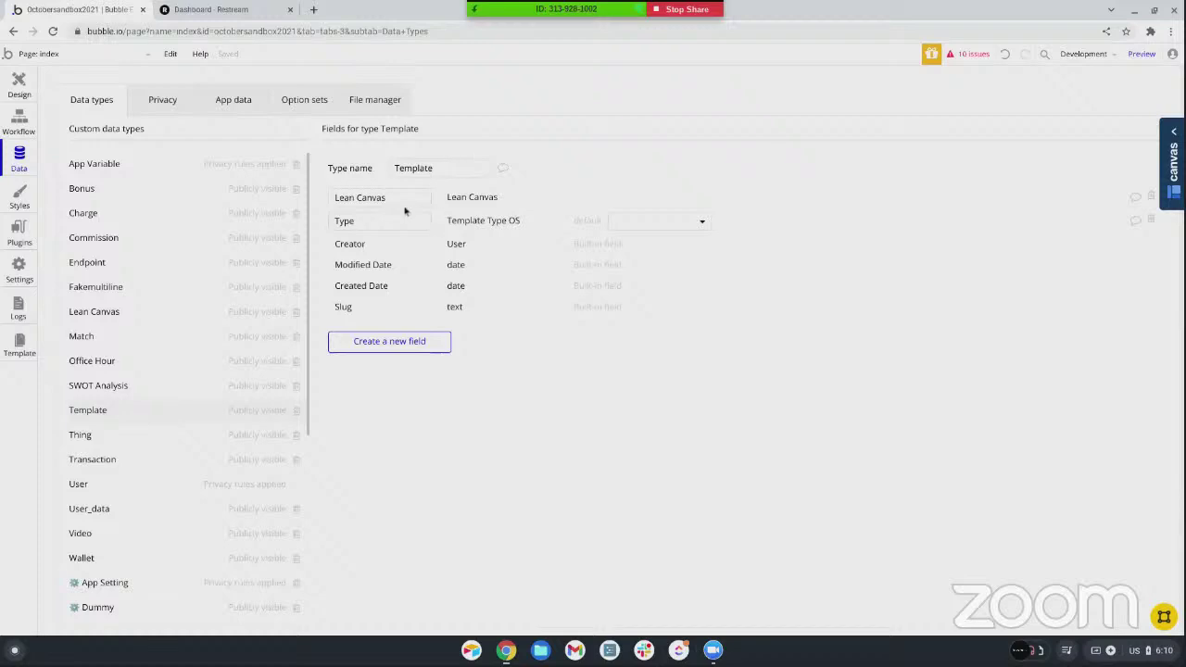
Add a field named Owner to the Template data type, with User as its field type
mouse_move(463, 197)
click(377, 353)
text(Owner)
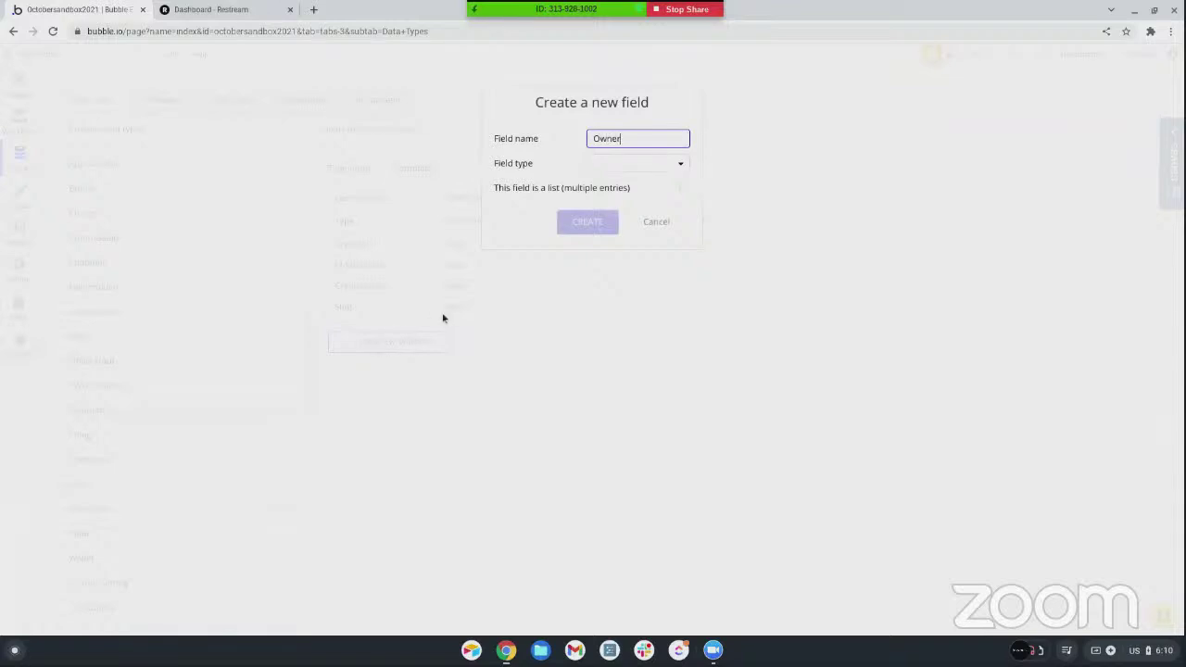
key(Tab)
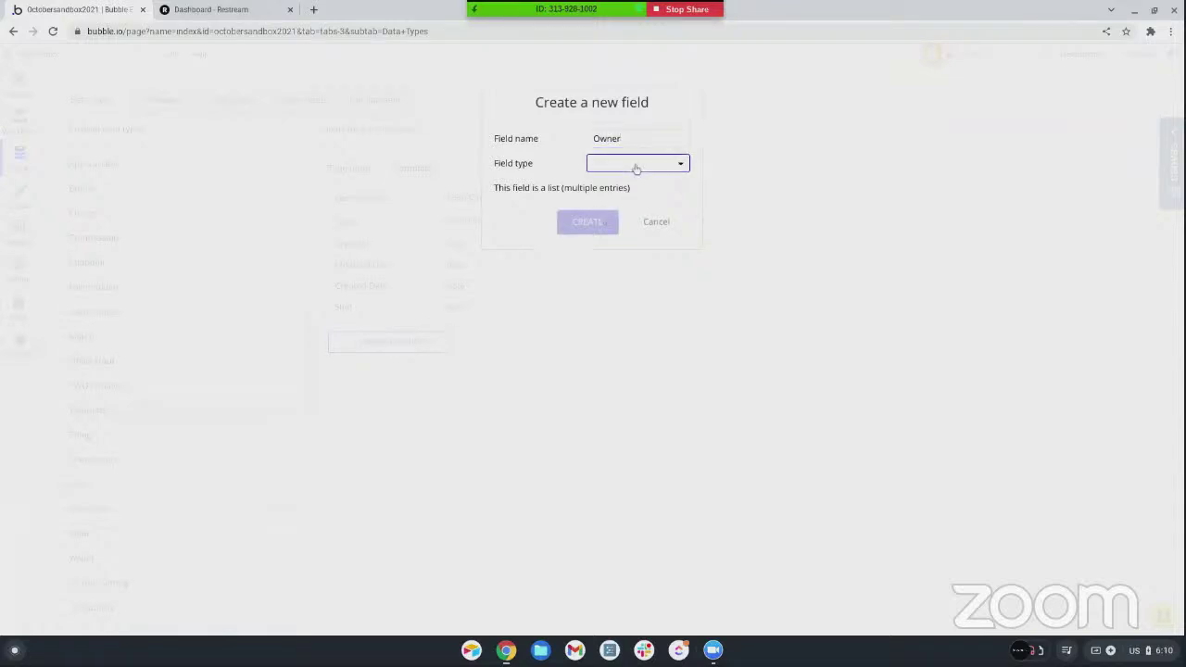
scroll(605, 271, down, 1)
scroll(605, 272, down, 1)
scroll(605, 272, down, 10)
scroll(605, 267, down, 6)
scroll(606, 267, down, 3)
scroll(607, 268, up, 9)
scroll(607, 268, down, 1)
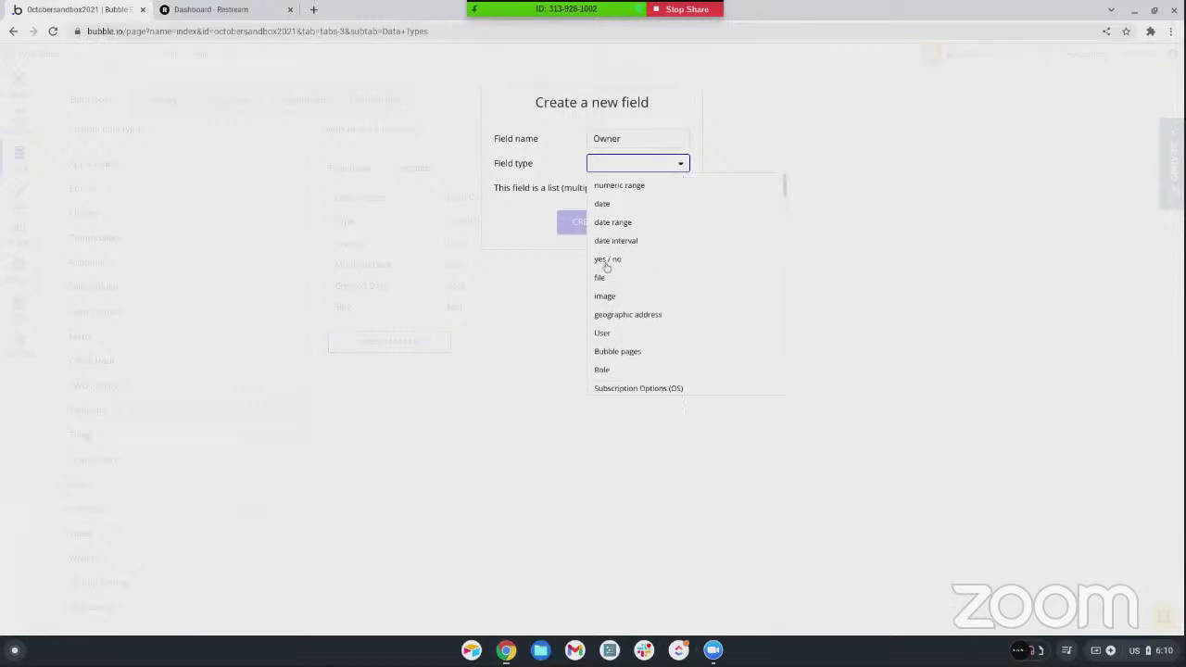
click(609, 332)
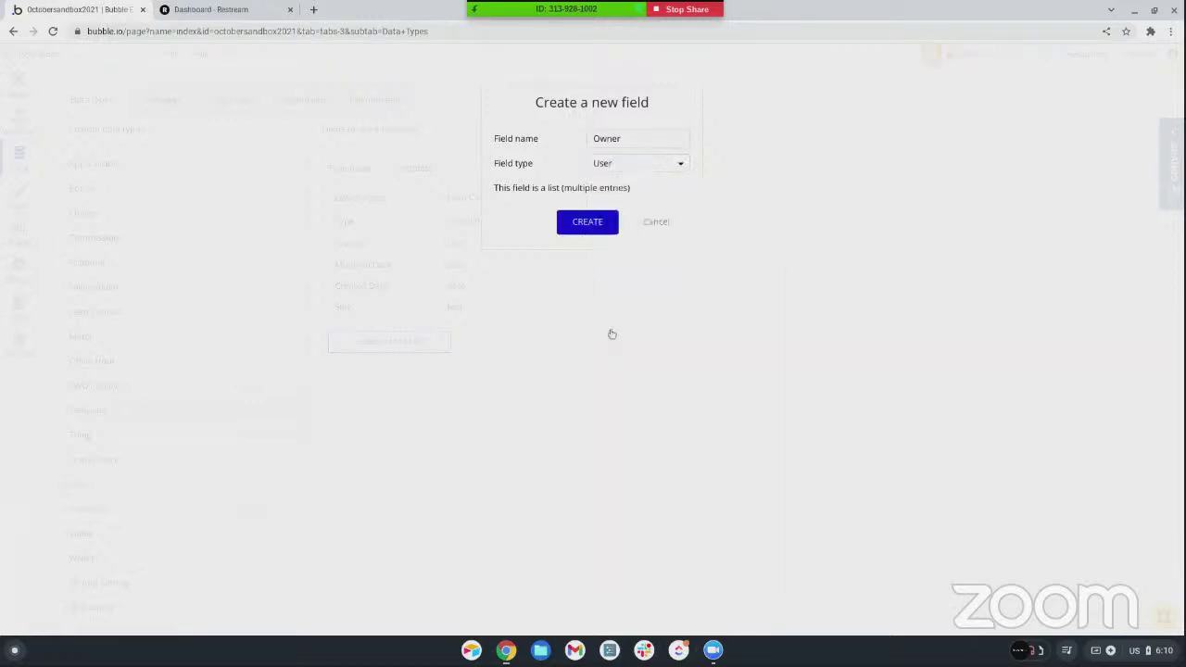
click(600, 227)
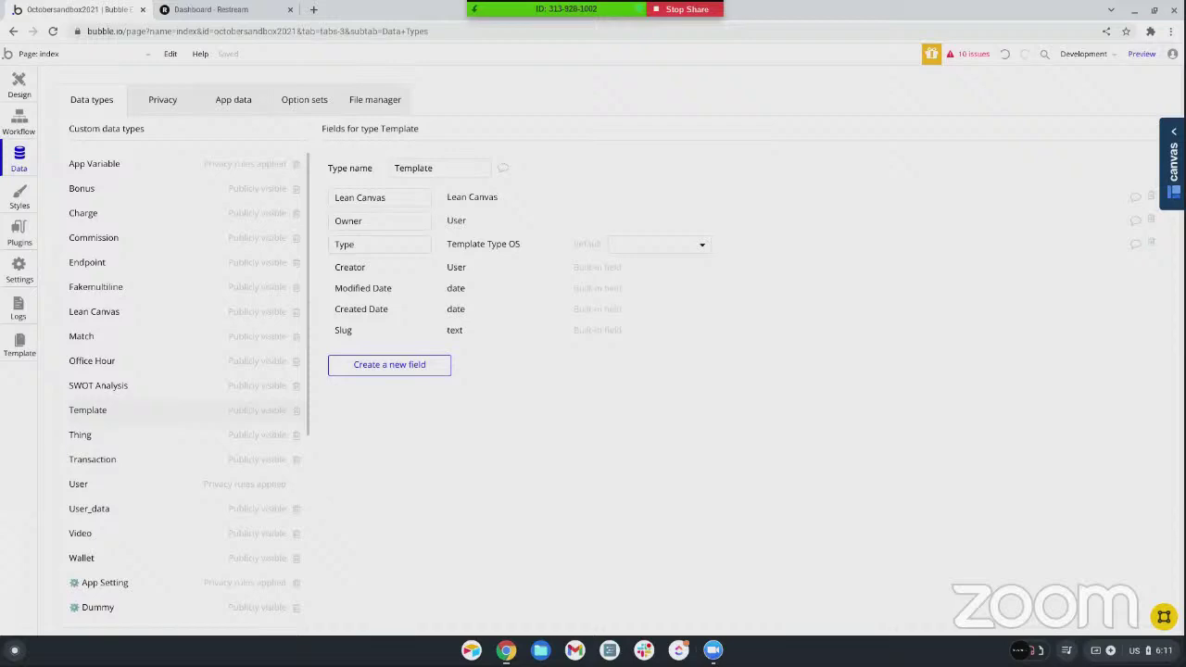
Create a new page named meta_templates
click(36, 56)
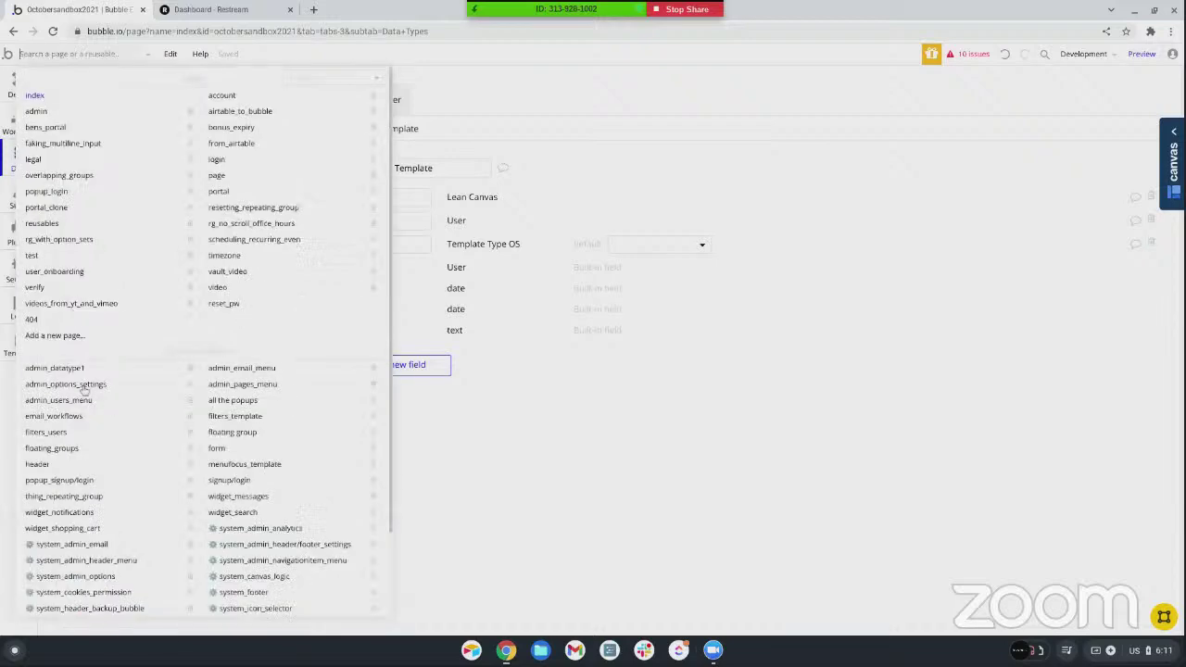
click(63, 337)
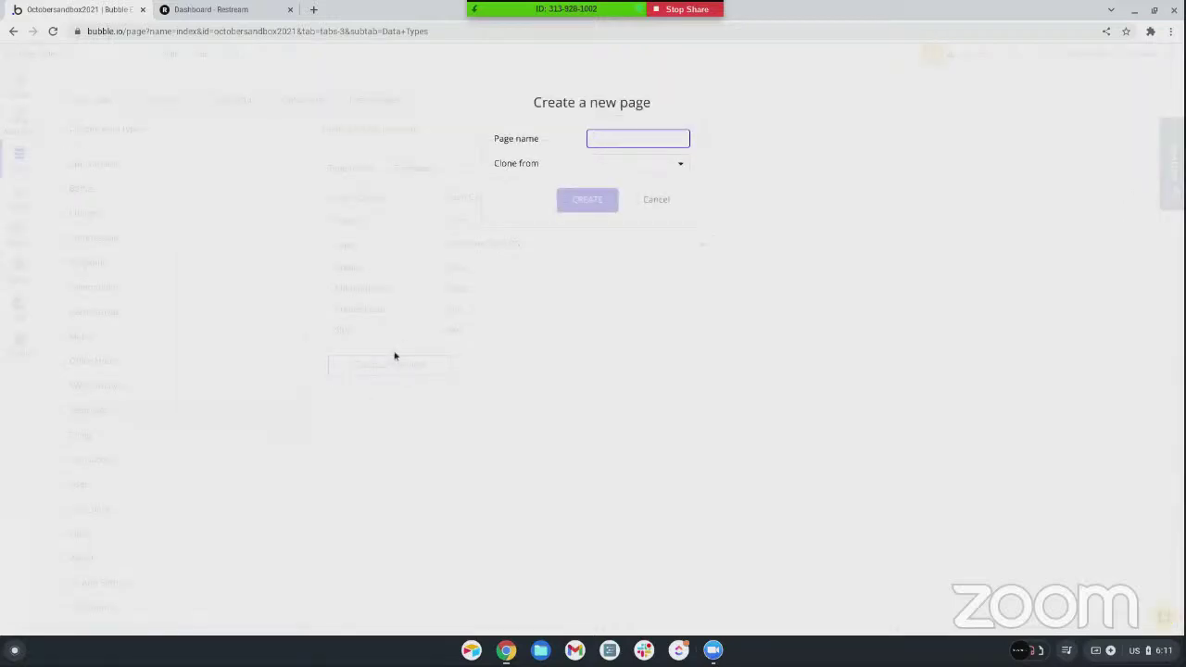
text(meta_templates)
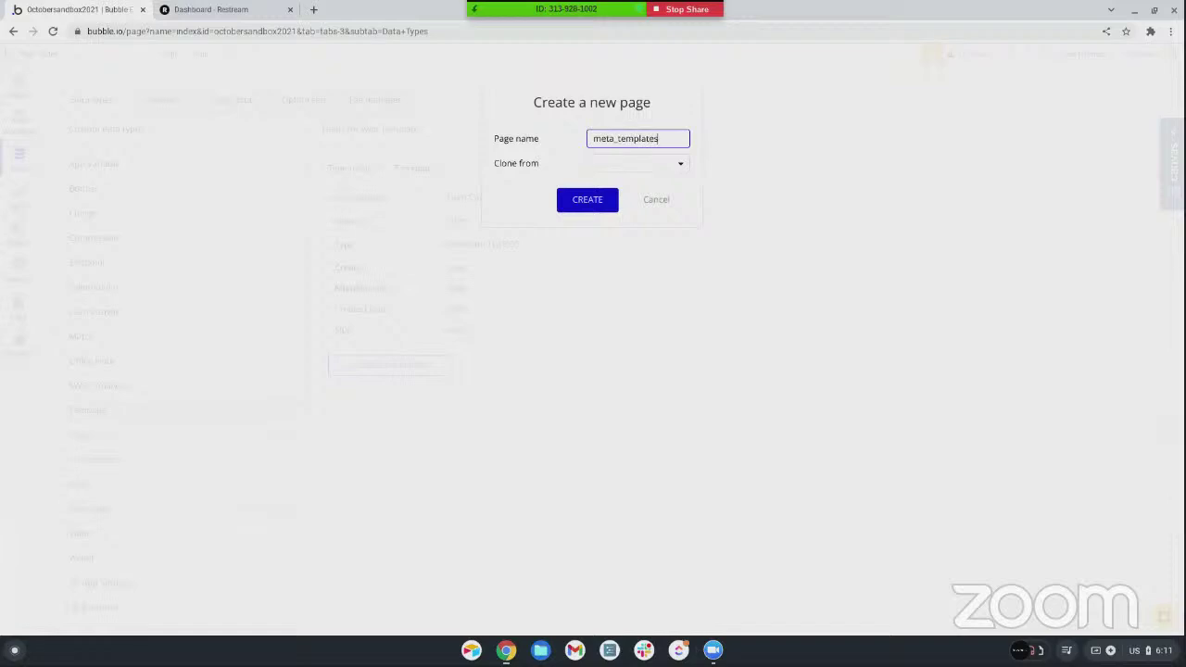
key(Return)
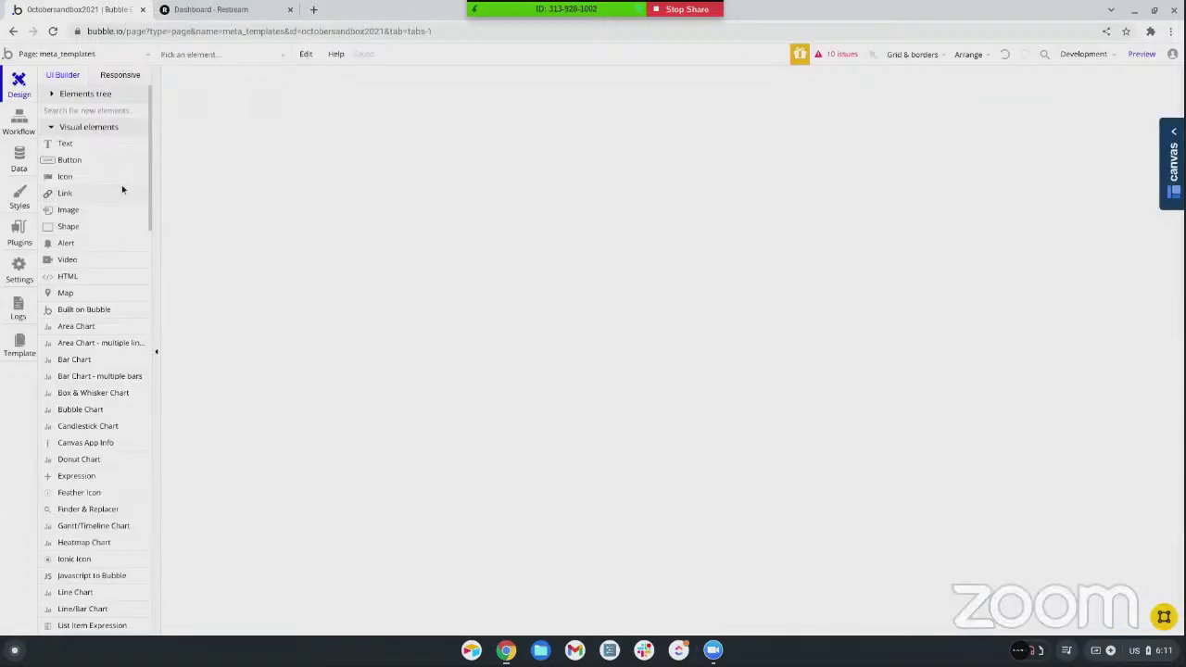
Draw a repeating group about 471 by 555 px on the page, with horizontal scrolling layout and 2 columns
scroll(66, 186, down, 10)
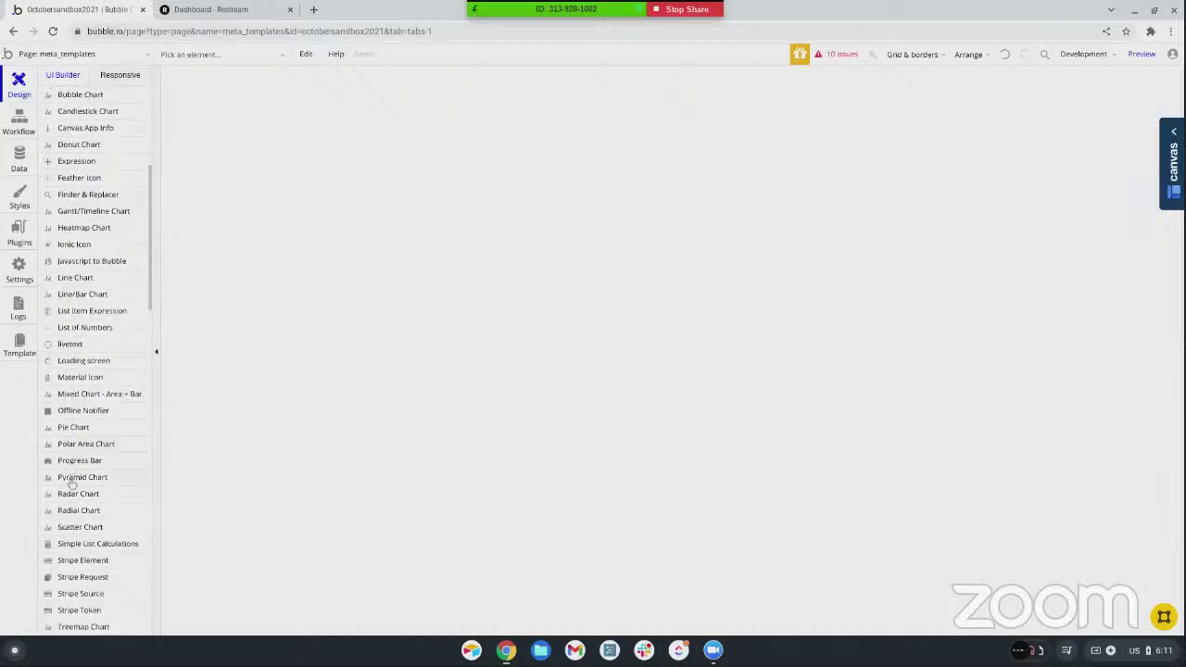
scroll(72, 484, down, 3)
click(84, 230)
mouse_move(517, 75)
mouse_down()
mouse_move(709, 418)
mouse_move(807, 417)
mouse_up()
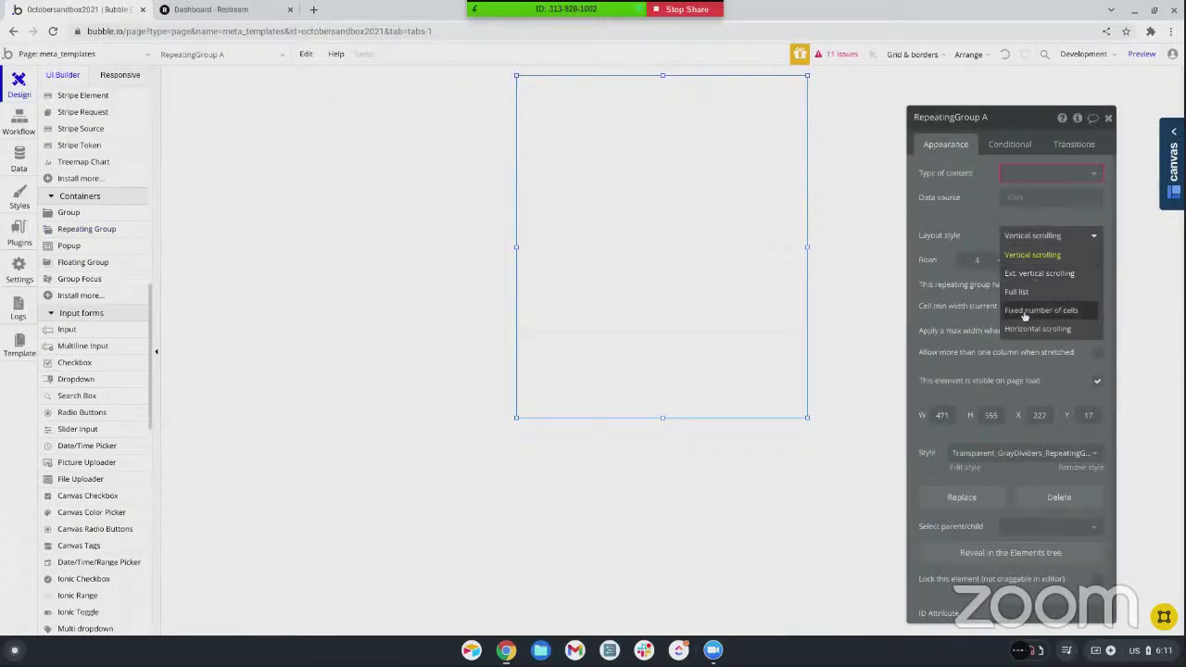
click(1022, 329)
click(995, 265)
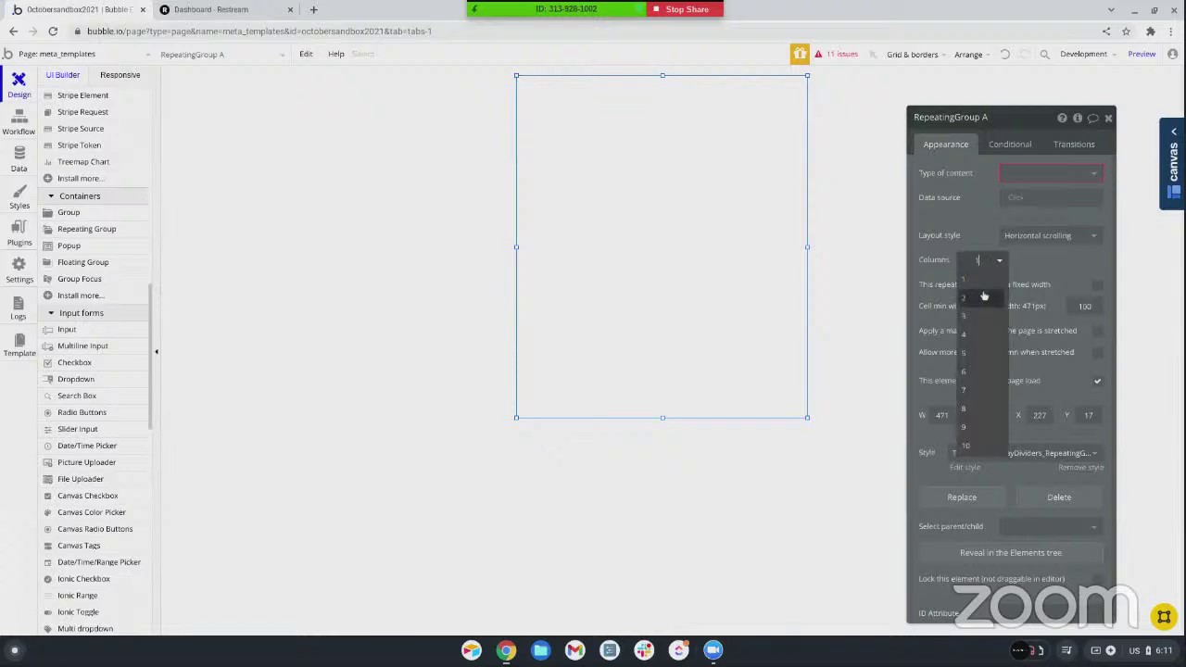
click(967, 299)
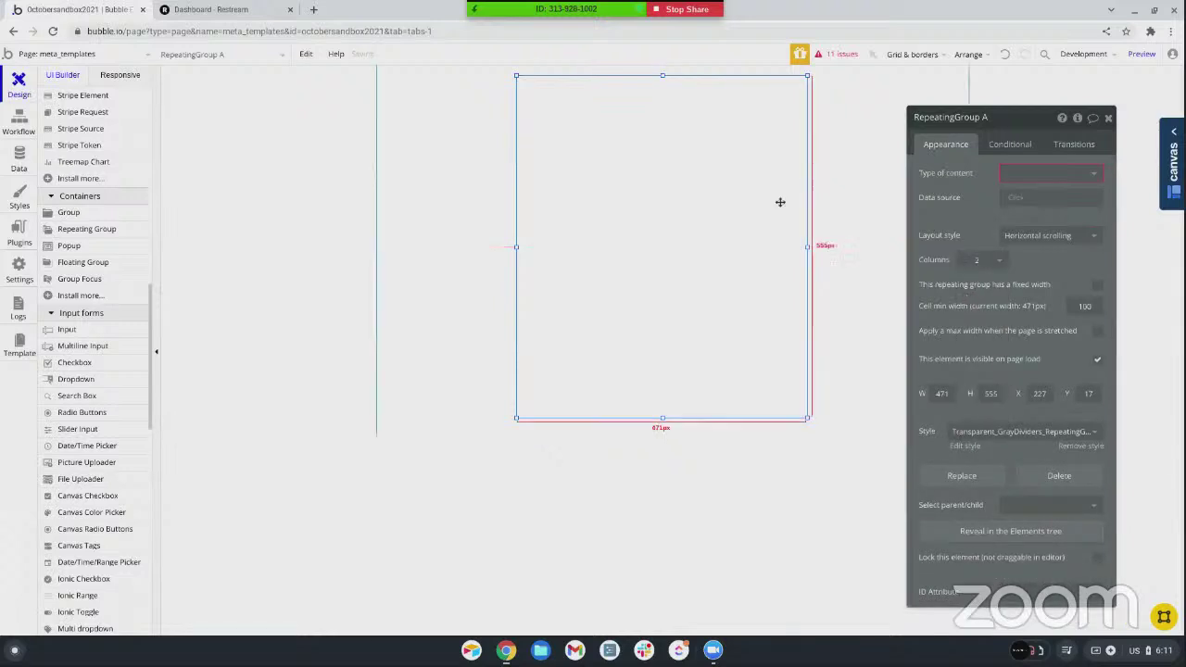
Set the repeating group's type of content to Template and its data source to a search for Templates
click(1045, 176)
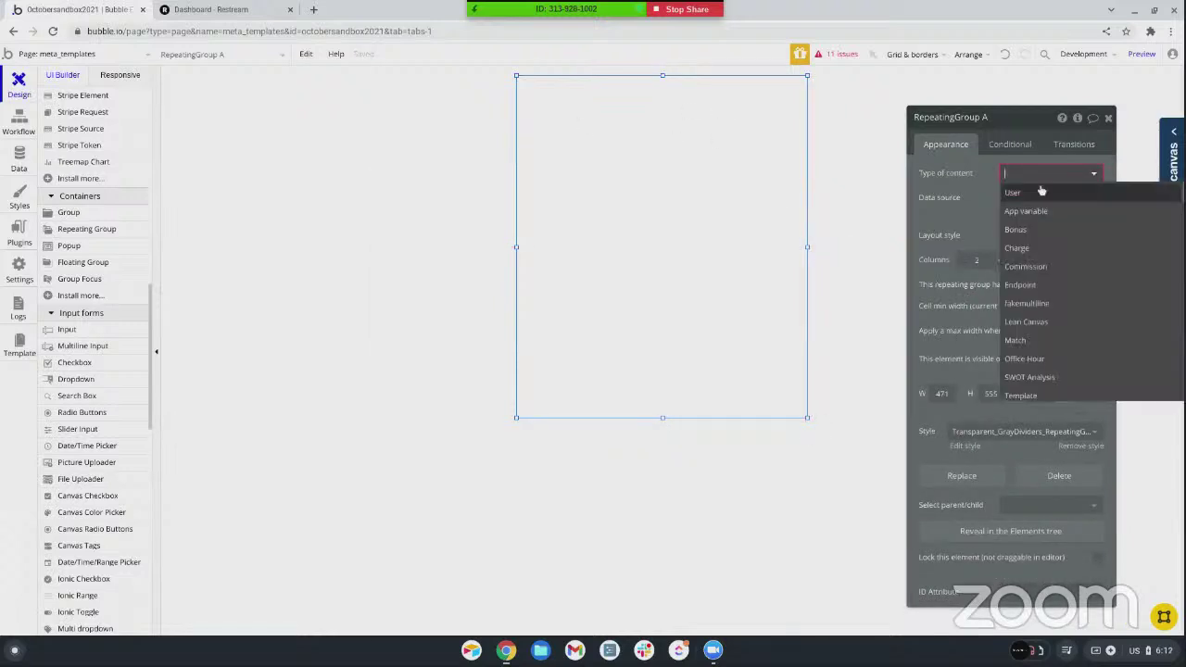
scroll(1022, 310, down, 1)
scroll(1023, 316, down, 3)
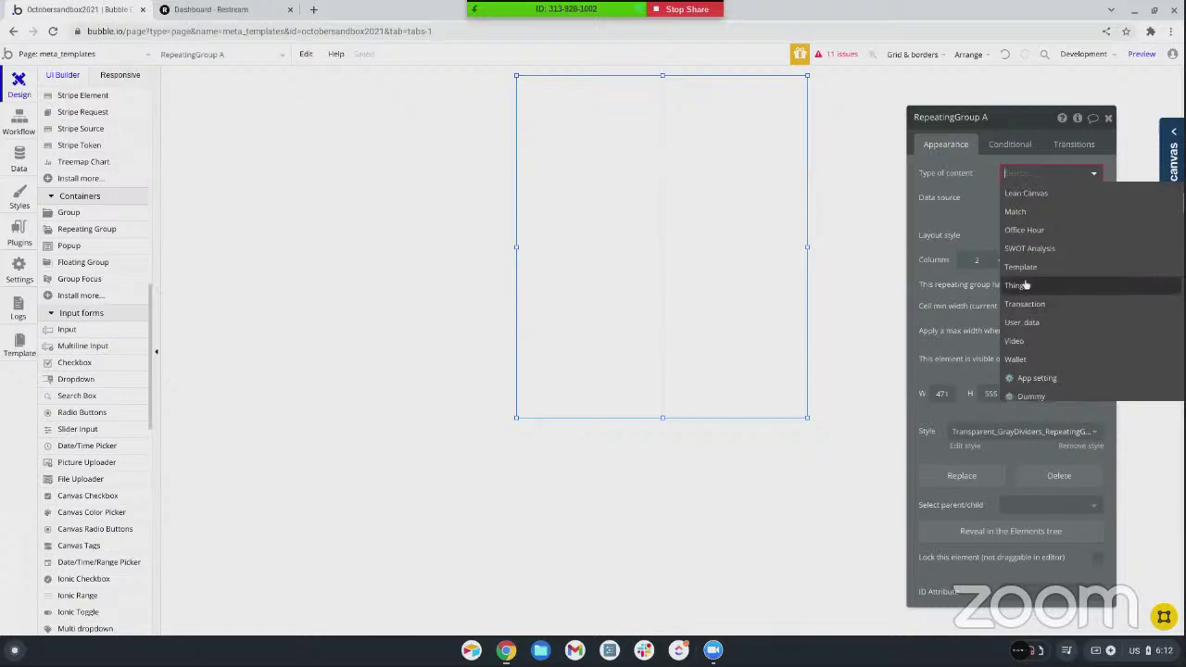
click(1026, 246)
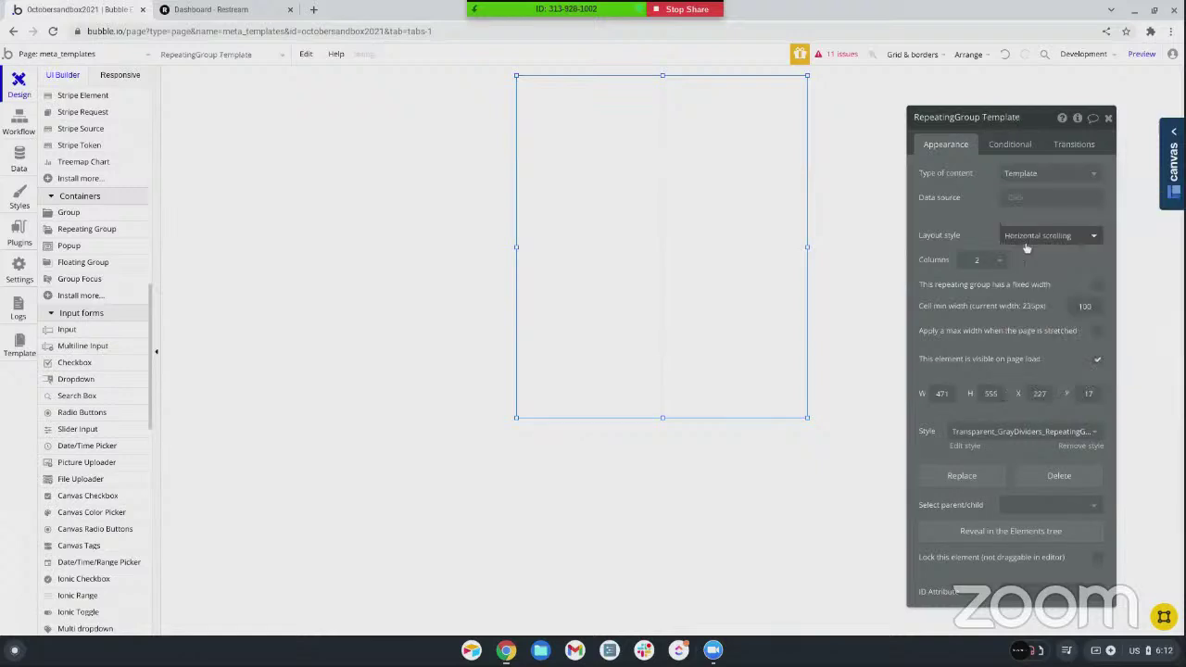
click(1019, 197)
click(1014, 250)
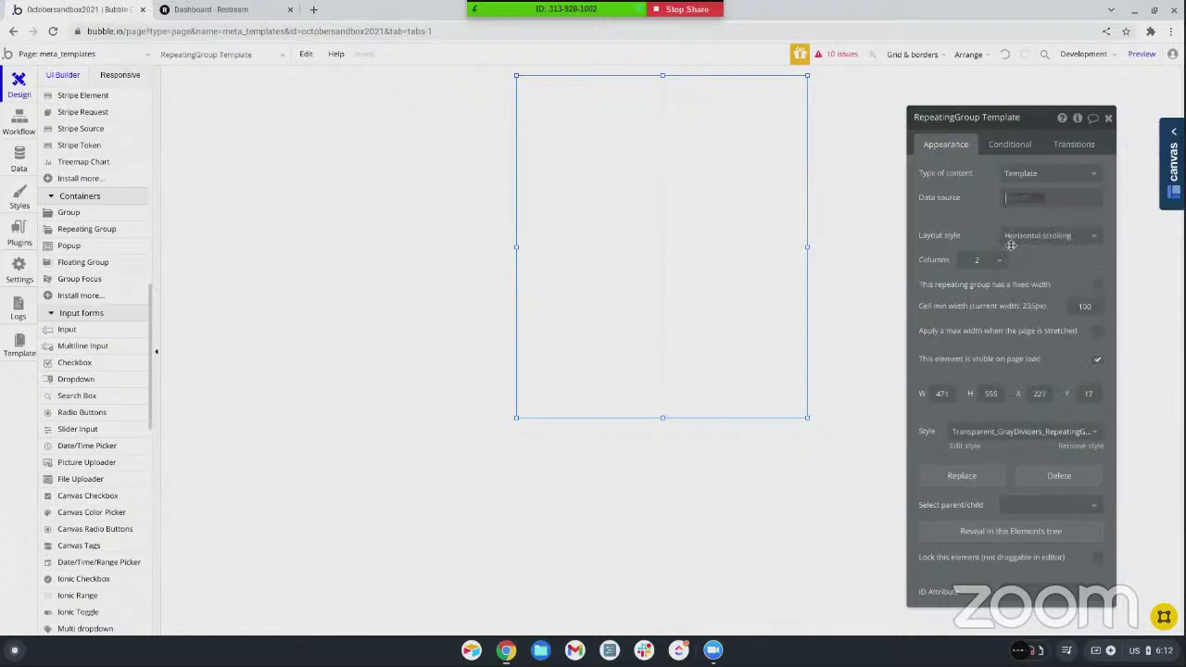
click(793, 149)
scroll(806, 282, down, 2)
click(804, 300)
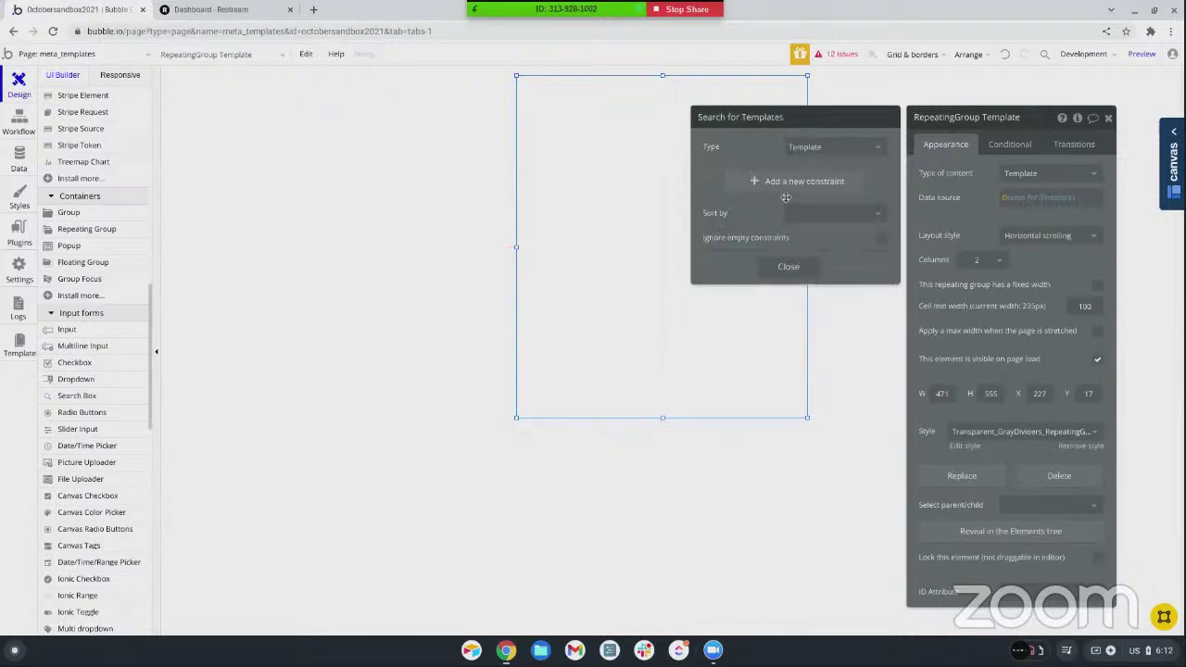
Constrain the repeating group's Templates search to entries whose Owner is empty
click(769, 177)
click(727, 176)
click(721, 209)
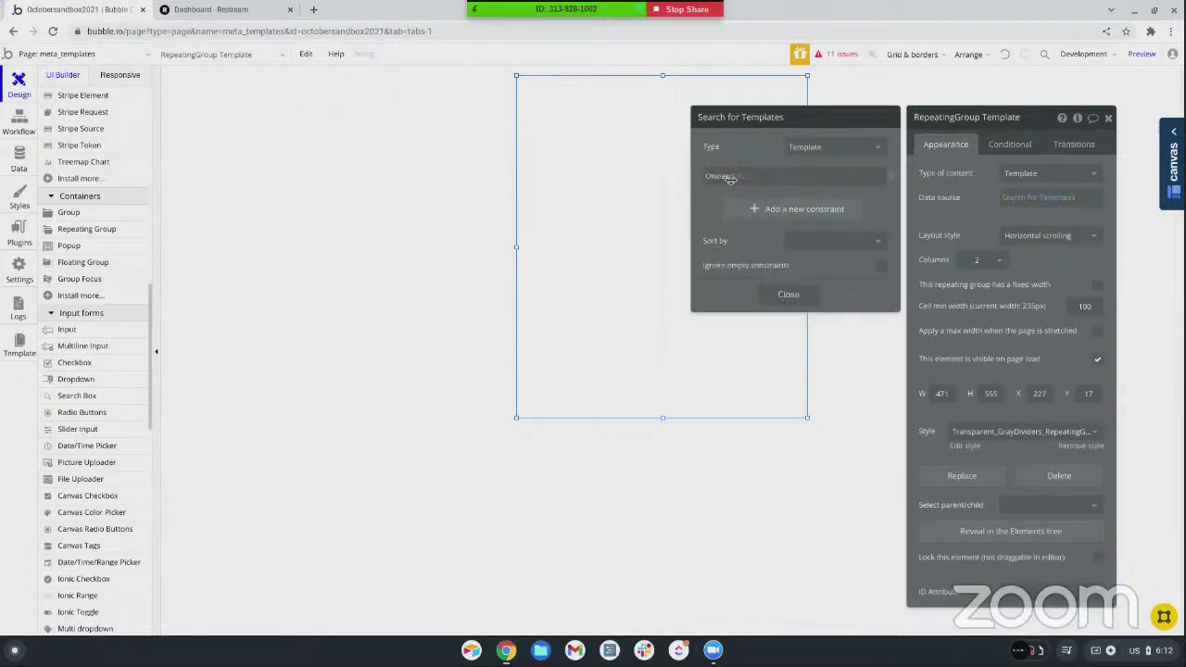
click(741, 177)
click(752, 266)
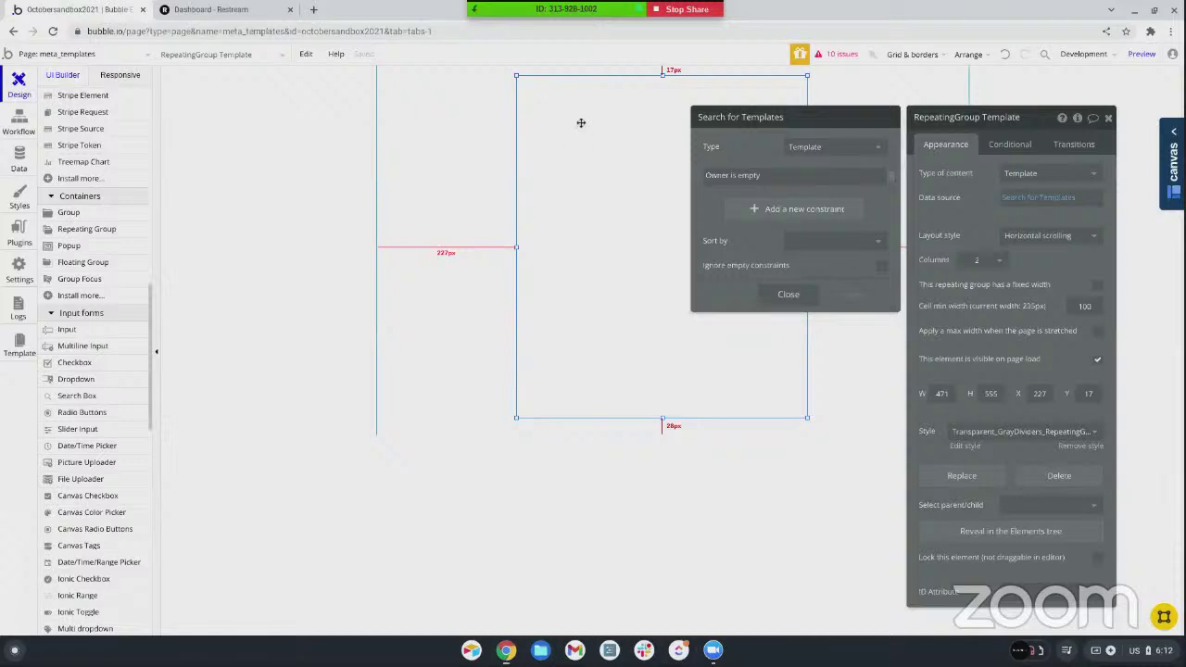
click(883, 93)
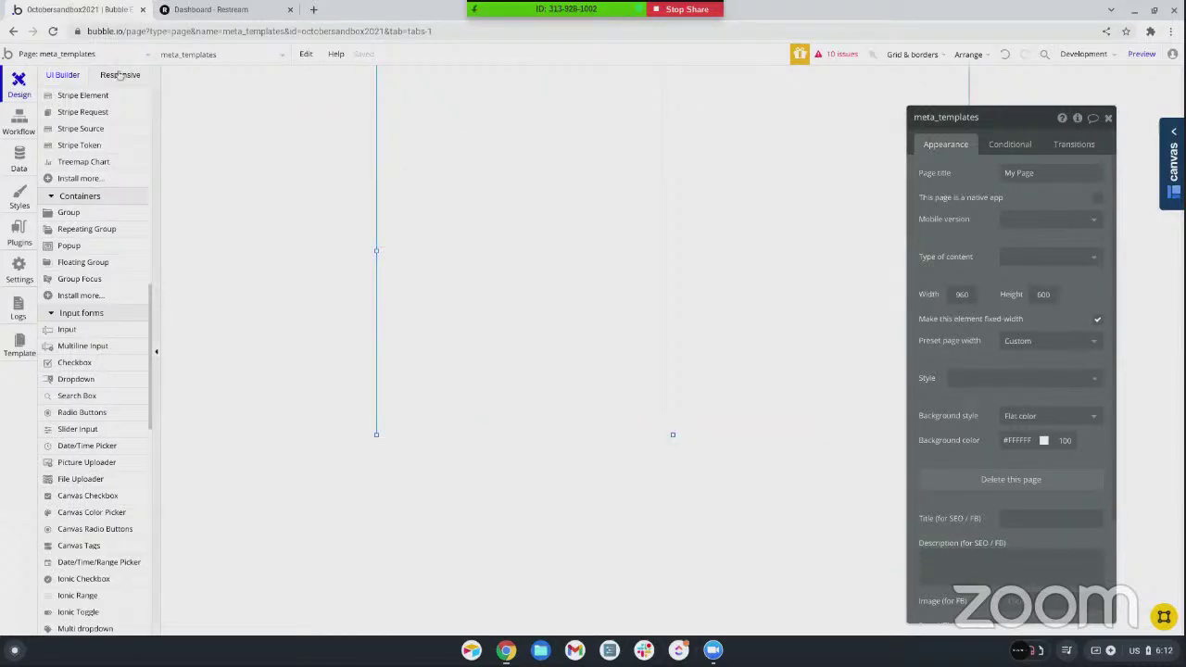
Add a field named Image to the Template data type, with image as its field type
click(16, 157)
click(397, 364)
text(Image)
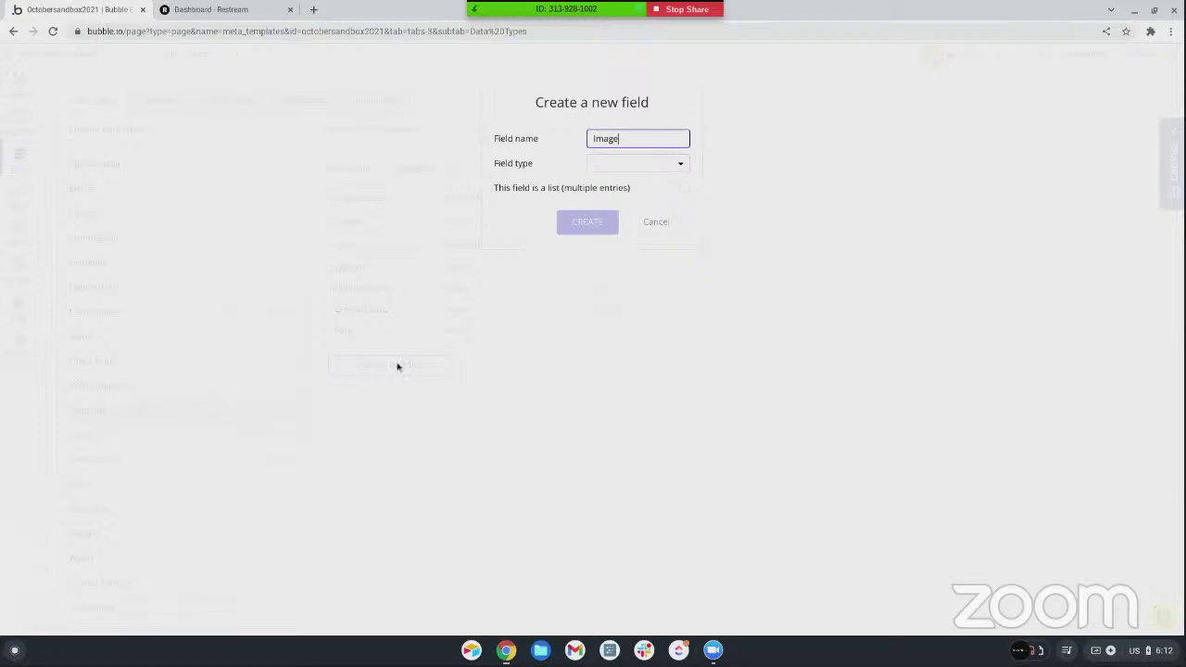
click(625, 163)
scroll(614, 278, down, 1)
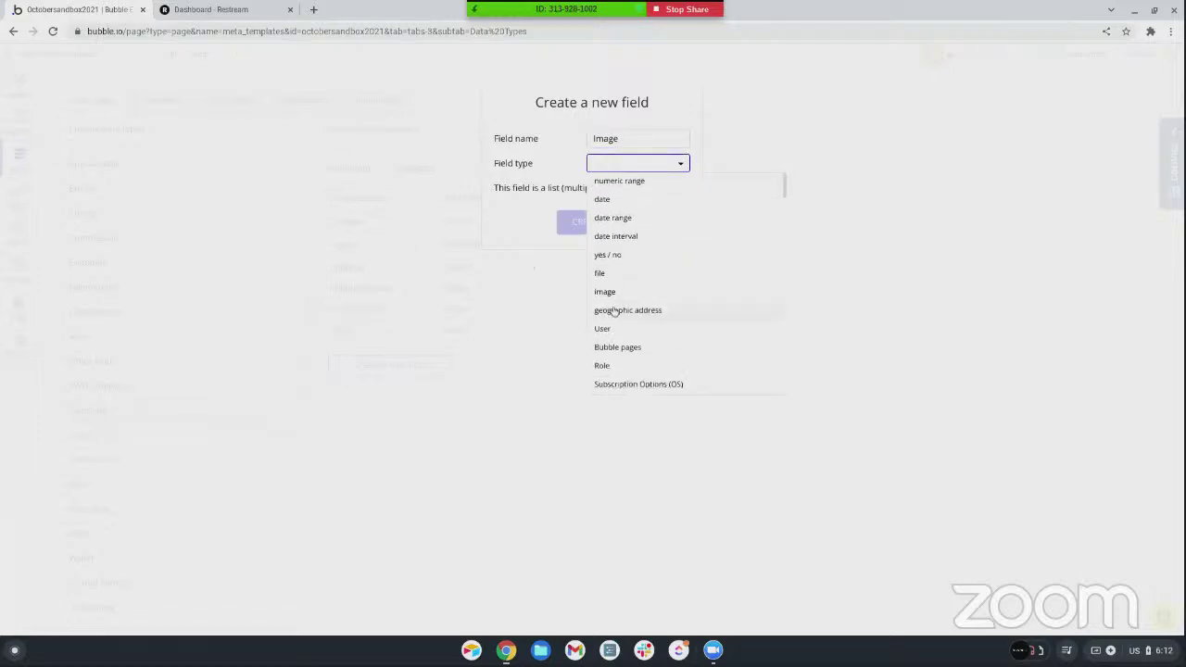
click(604, 292)
click(588, 222)
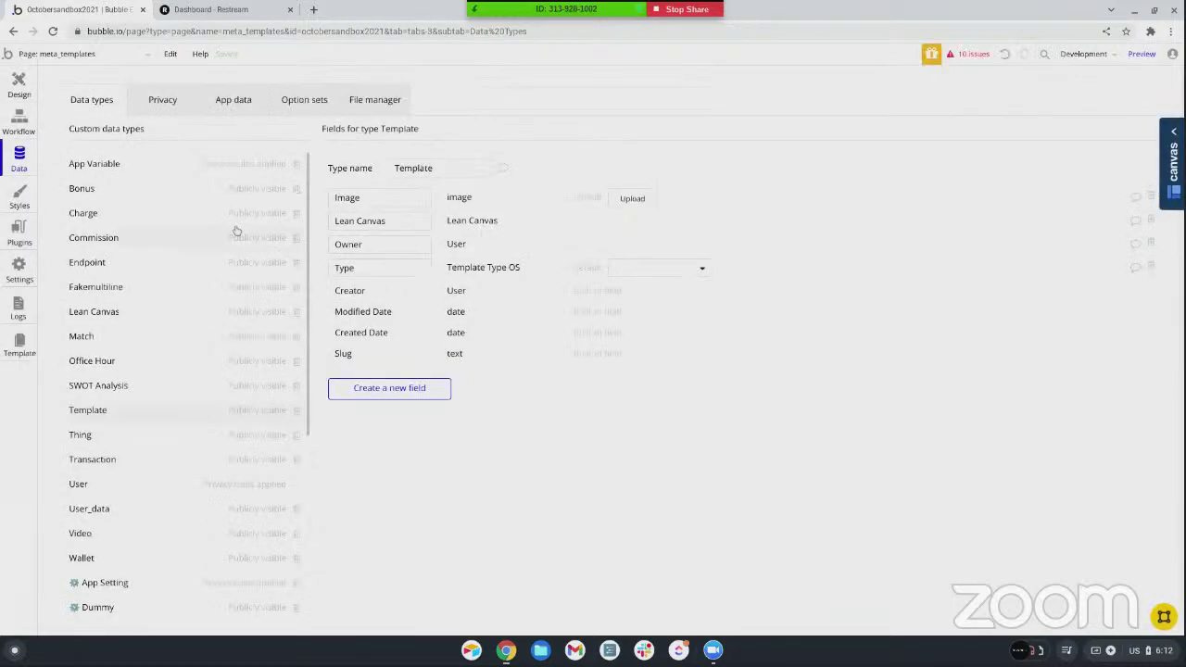
Draw an image element about 175 by 150 px in the repeating group's first cell, with Current cell's Template's Image as its dynamic image
click(18, 85)
scroll(93, 278, up, 15)
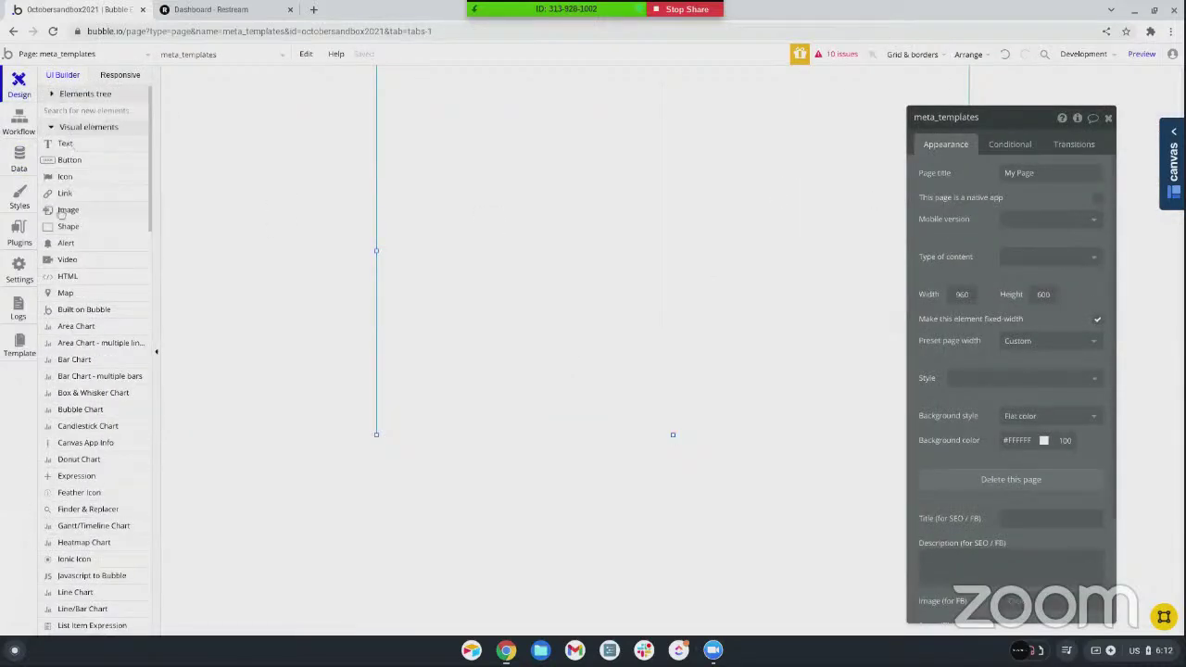
click(67, 209)
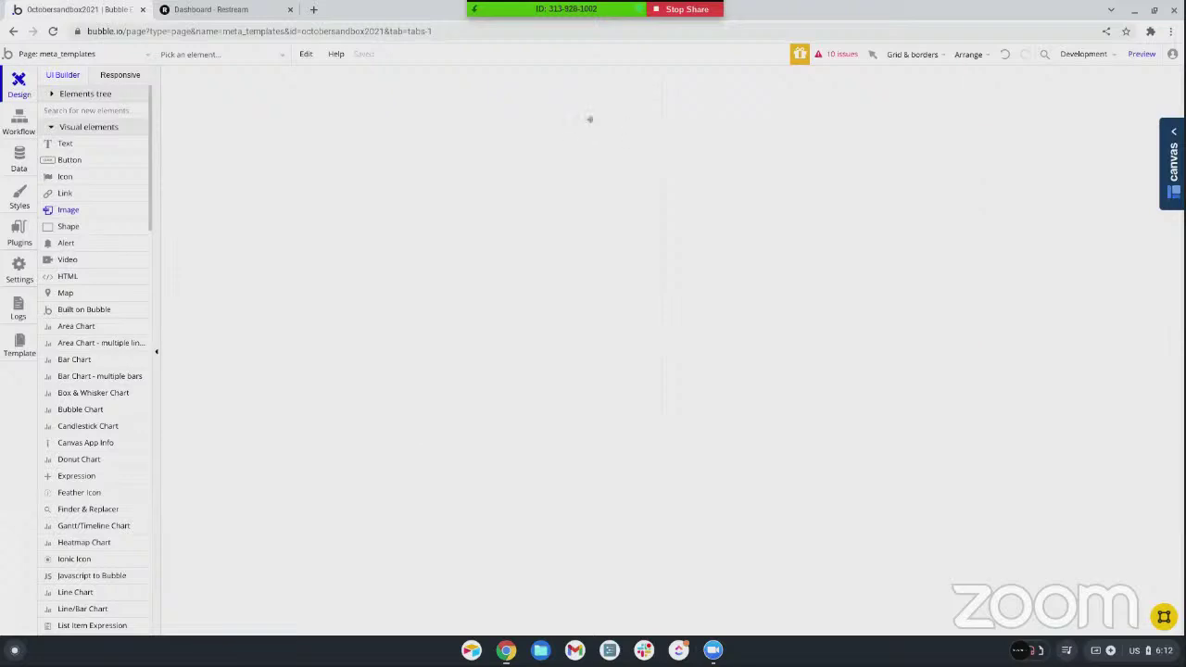
drag(541, 104, 649, 198)
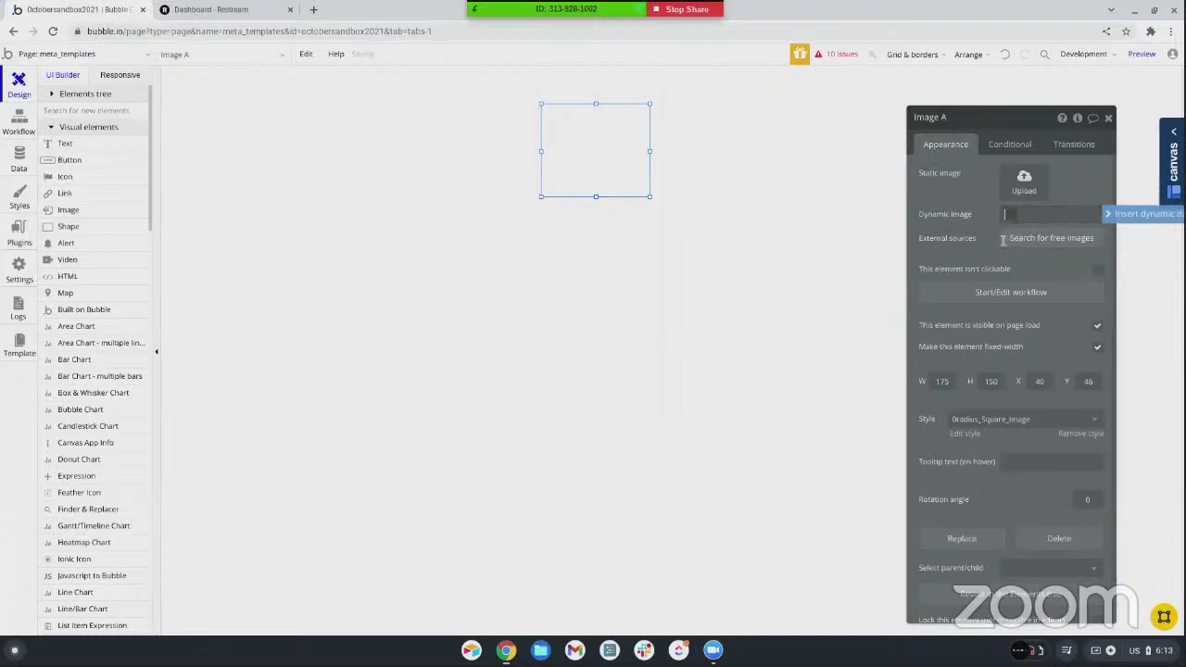
click(1119, 218)
click(1028, 245)
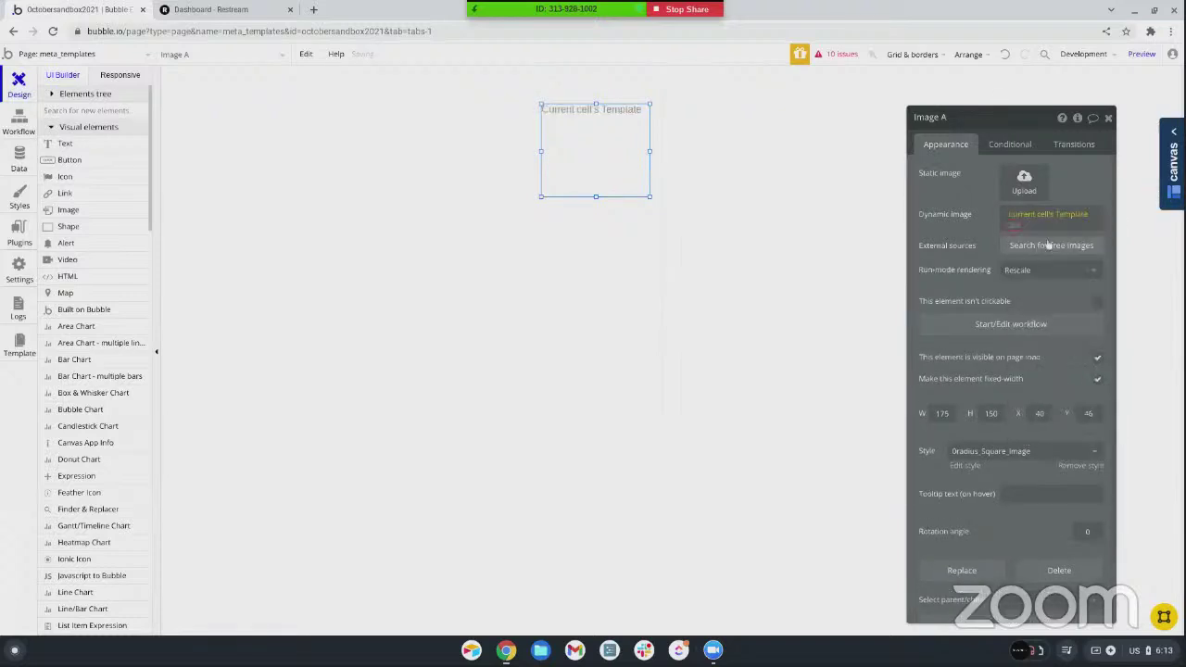
click(1025, 242)
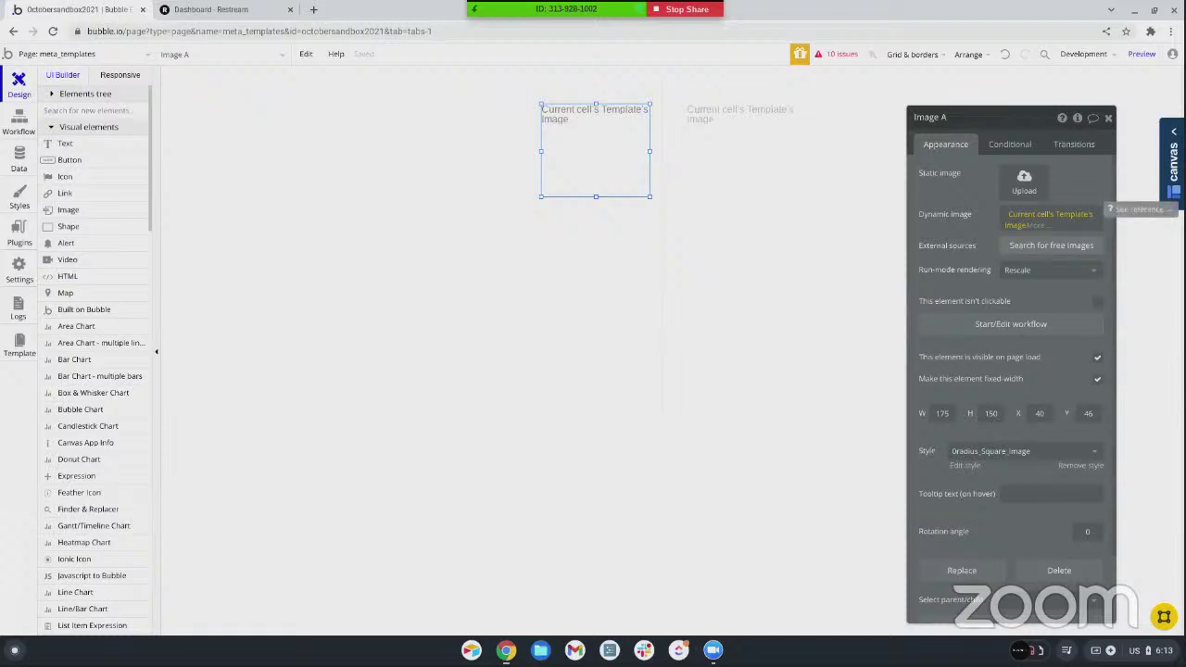
Shorten the repeating group to about 208 px high and enlarge its image element to about 201 by 186 px
click(680, 382)
drag(664, 418, 683, 189)
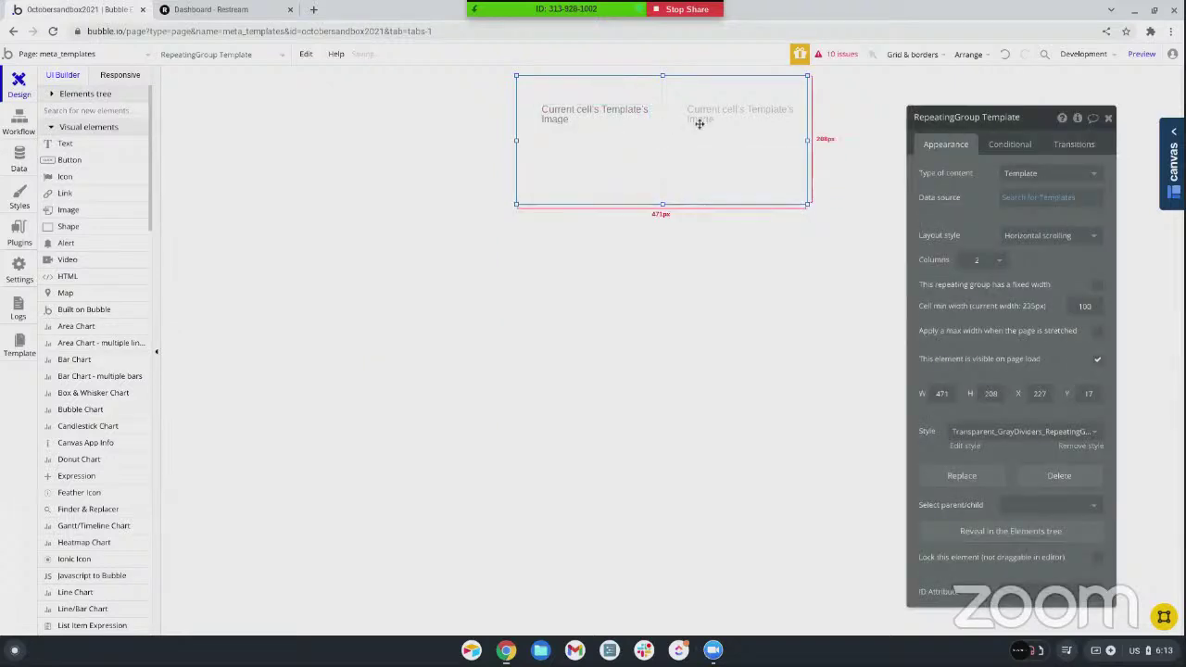
click(591, 130)
drag(541, 100, 523, 80)
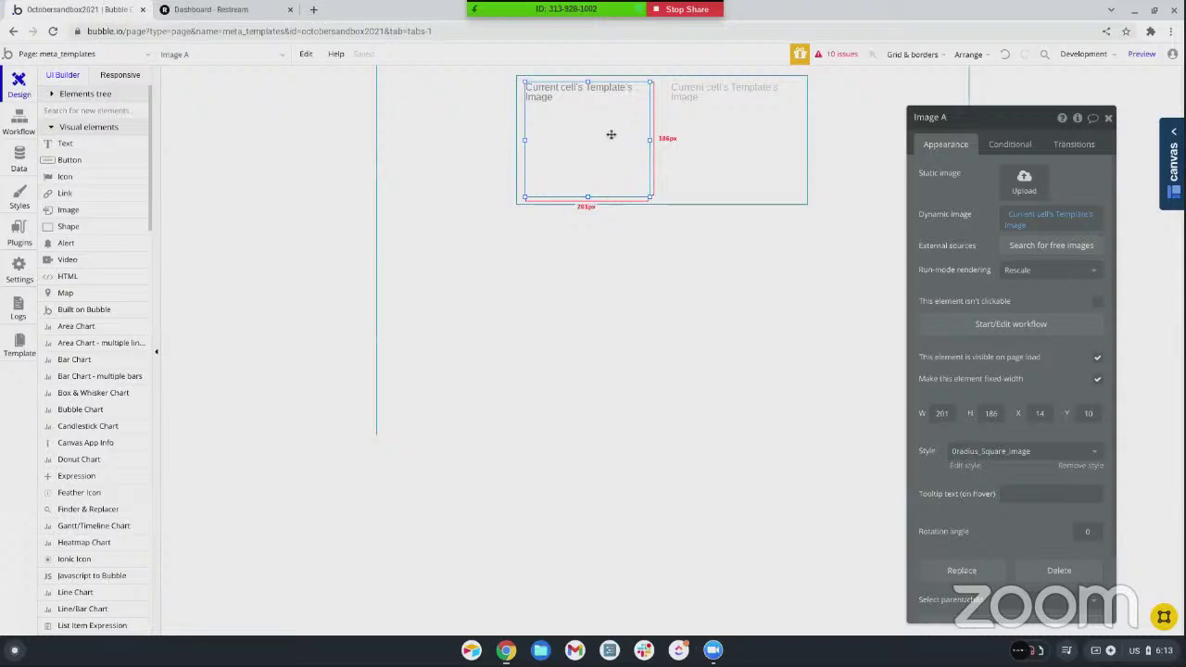
Create a new Template entry in the app data with its Type set to Lean Canvas
click(20, 159)
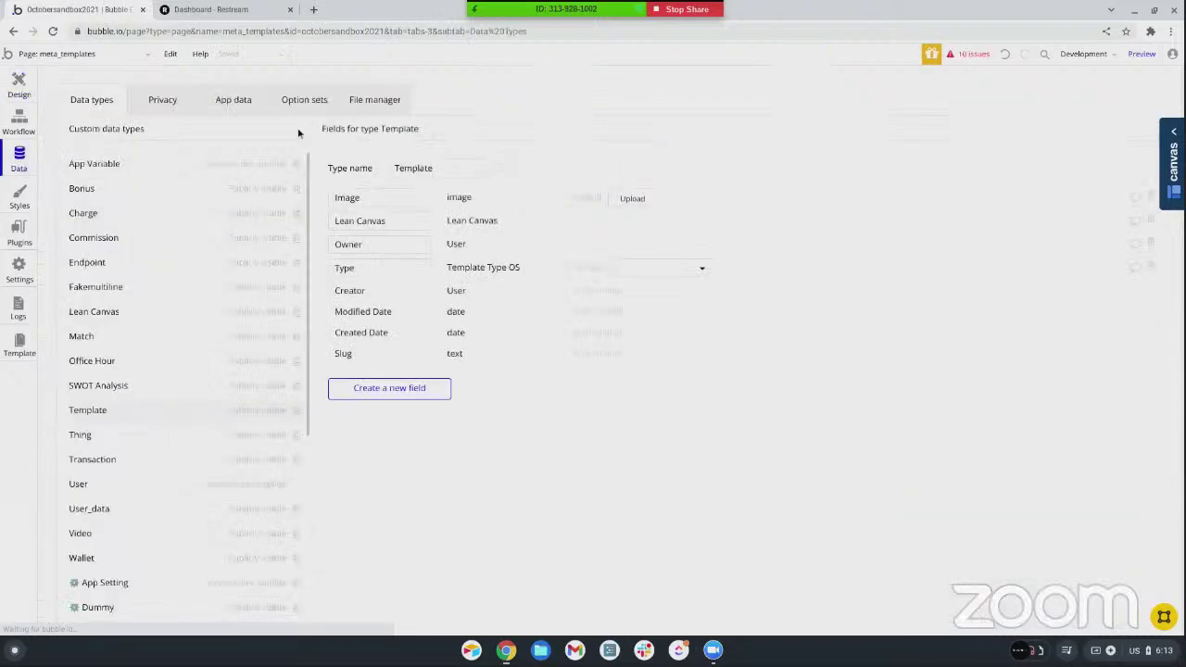
click(226, 102)
scroll(123, 396, down, 3)
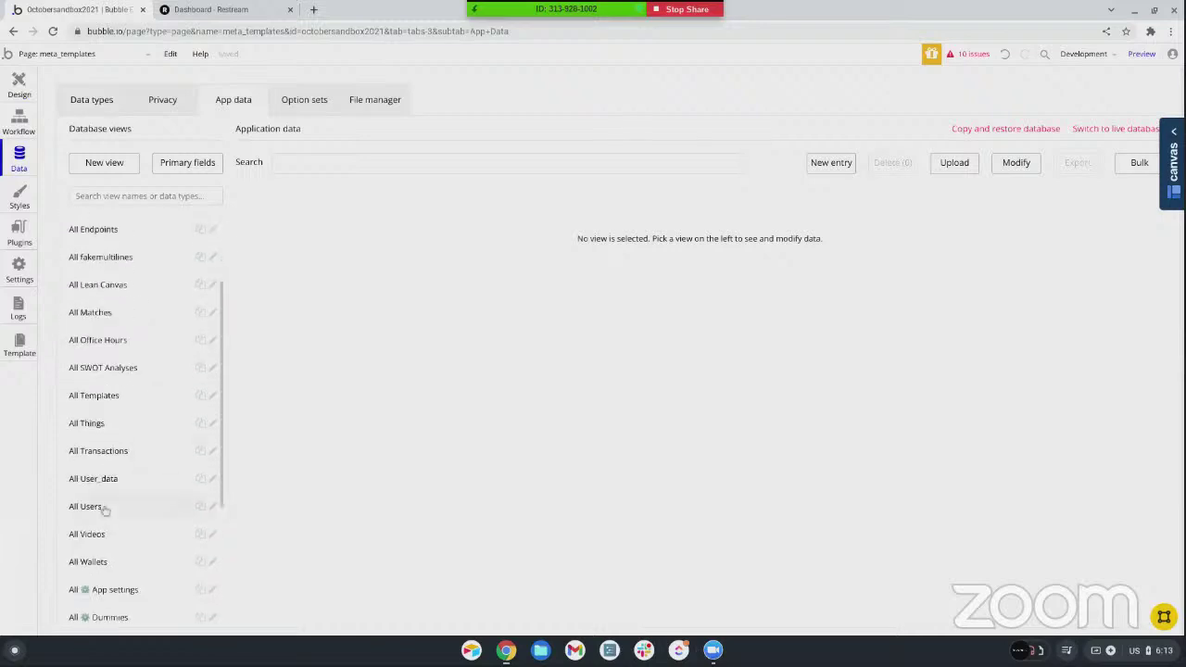
click(118, 399)
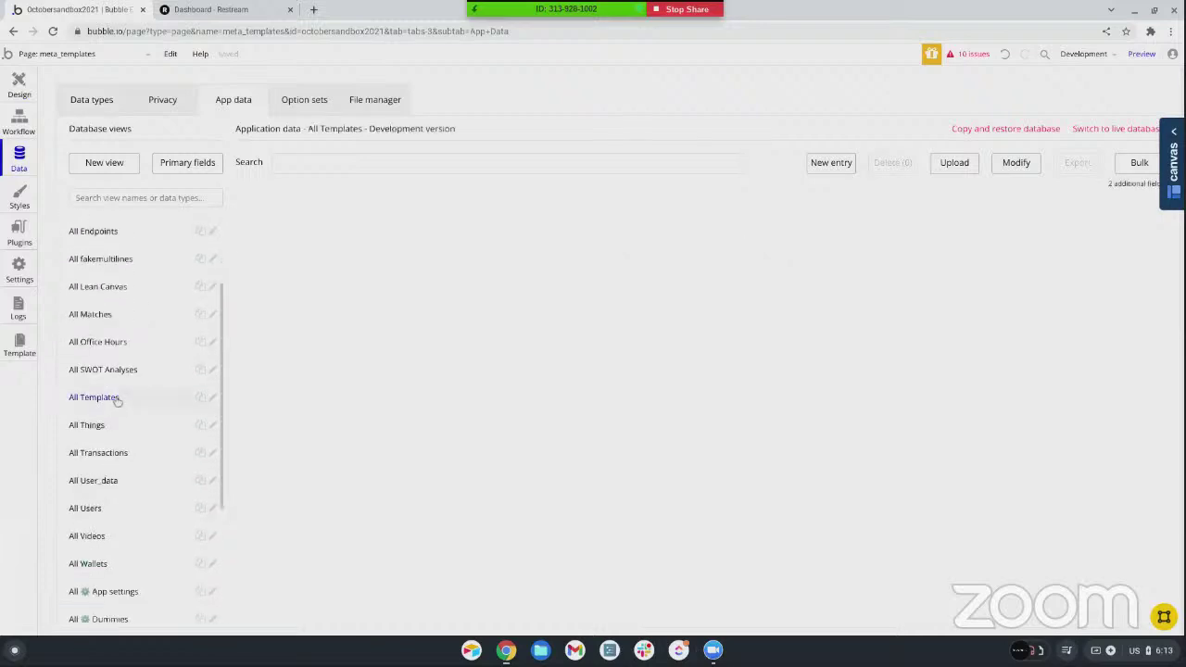
click(831, 165)
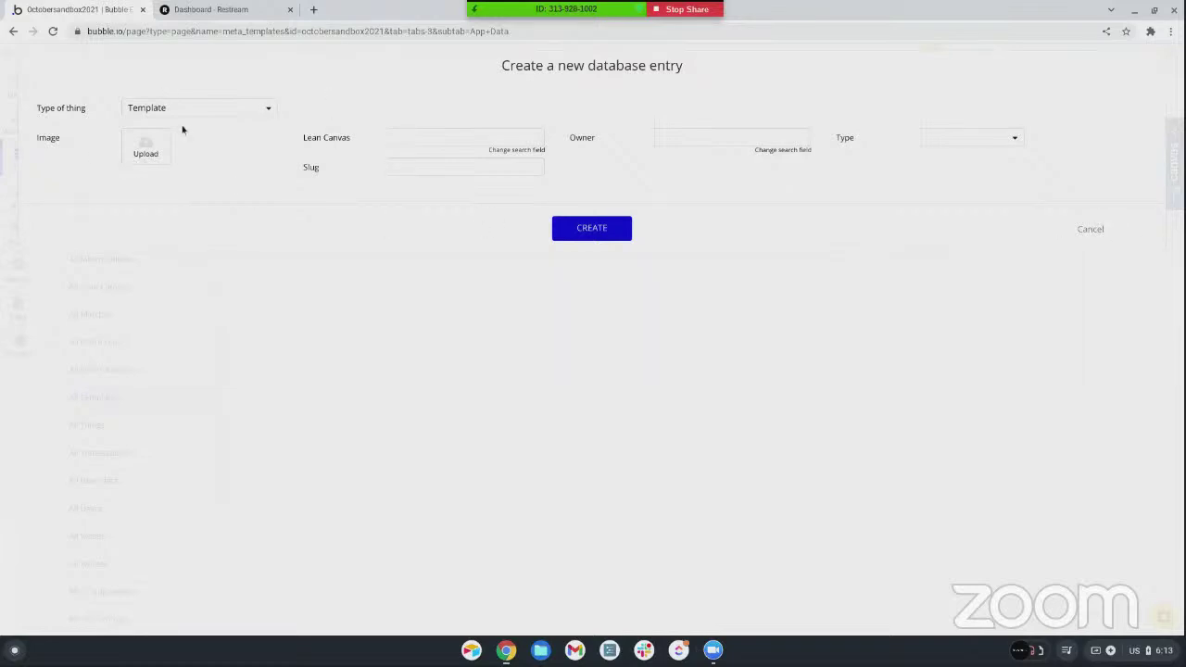
click(955, 141)
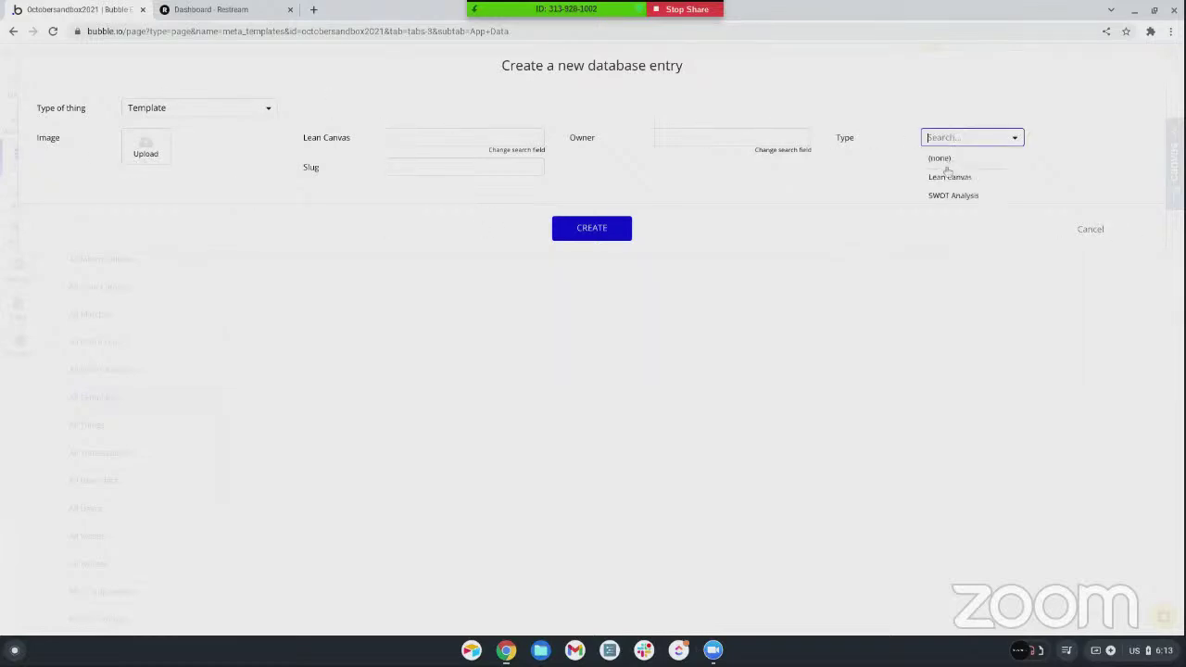
click(947, 177)
click(594, 233)
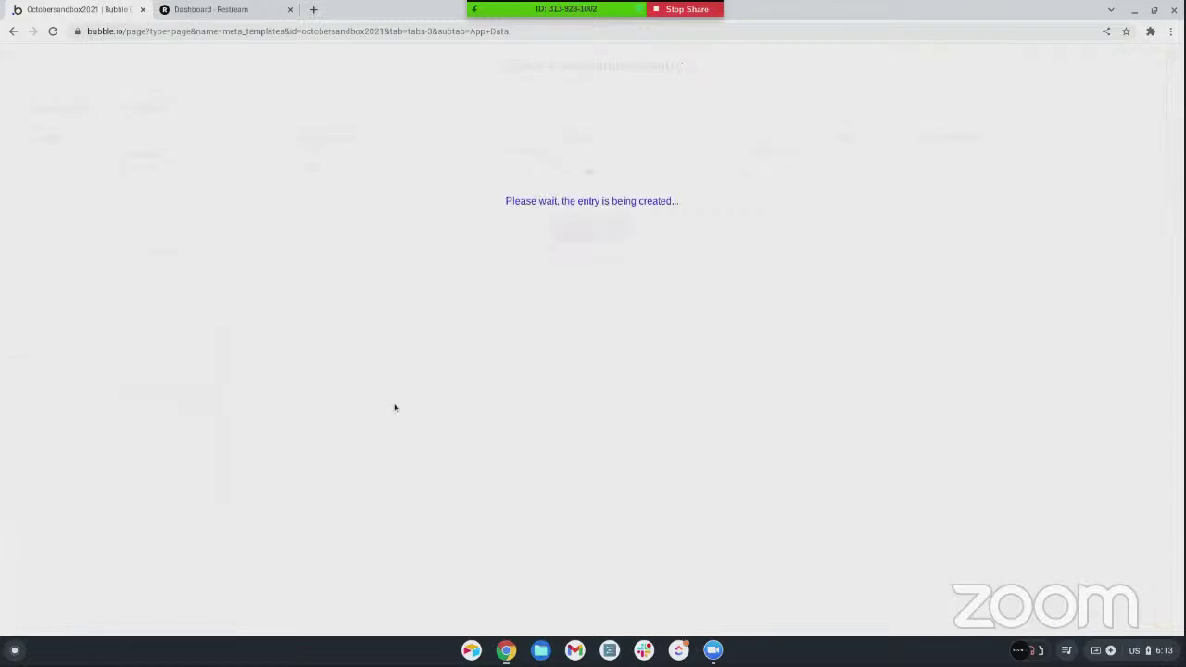
click(586, 202)
Create a blank Lean Canvas entry in the development database
scroll(123, 350, down, 1)
click(124, 260)
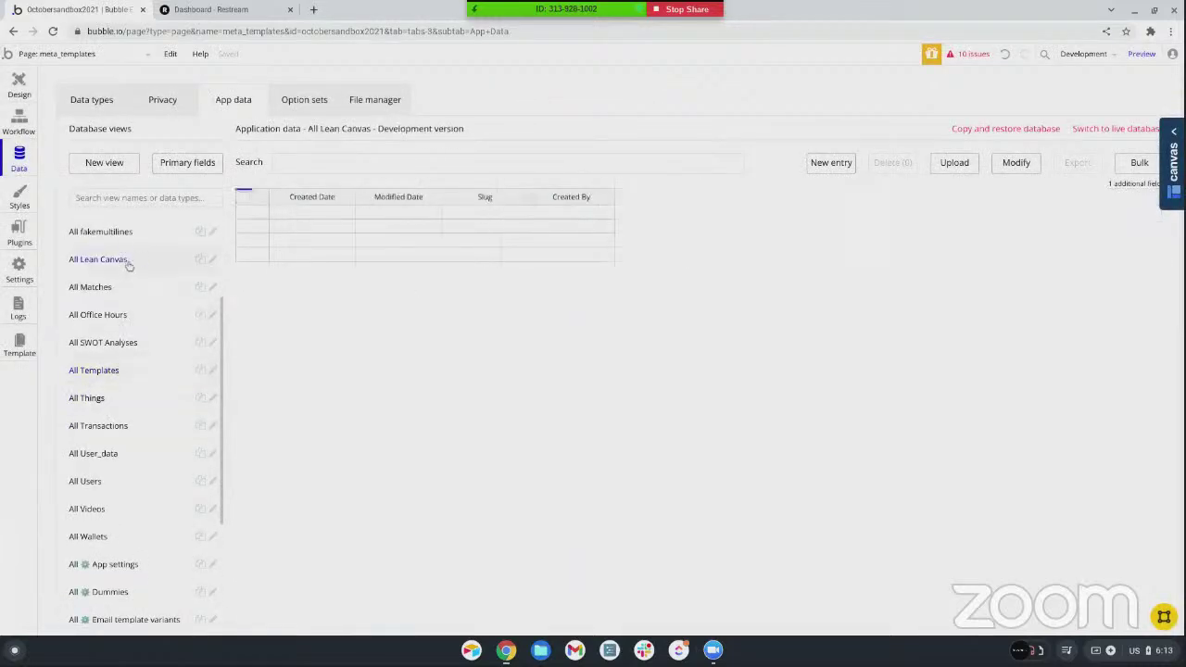
click(831, 163)
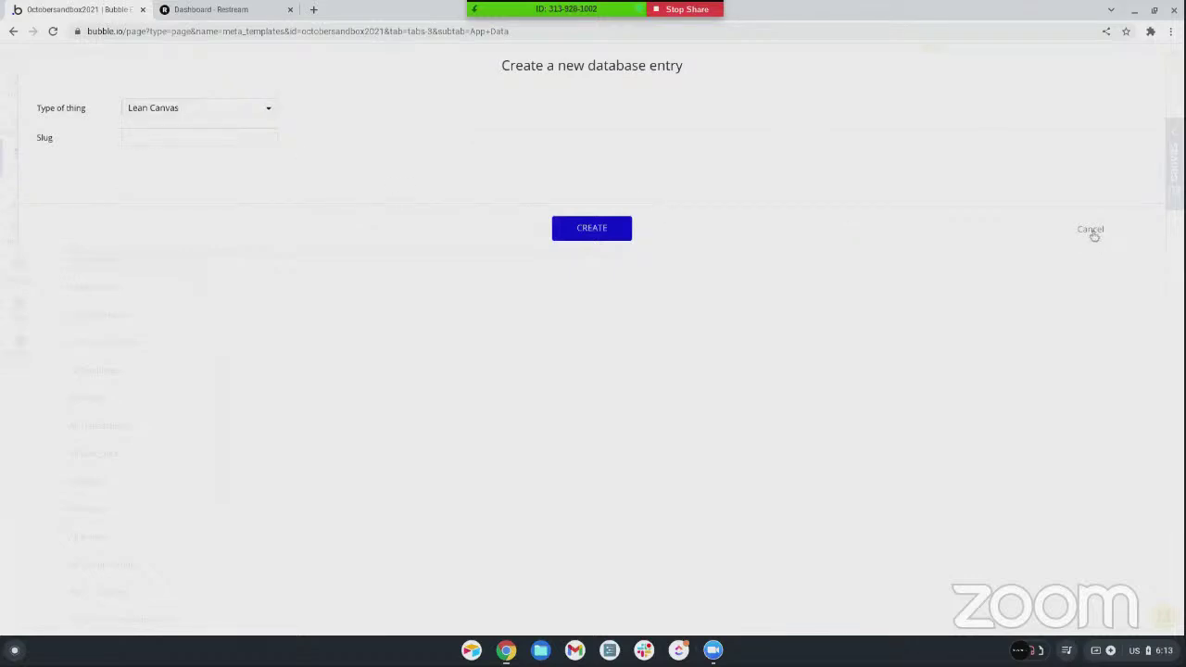
click(579, 231)
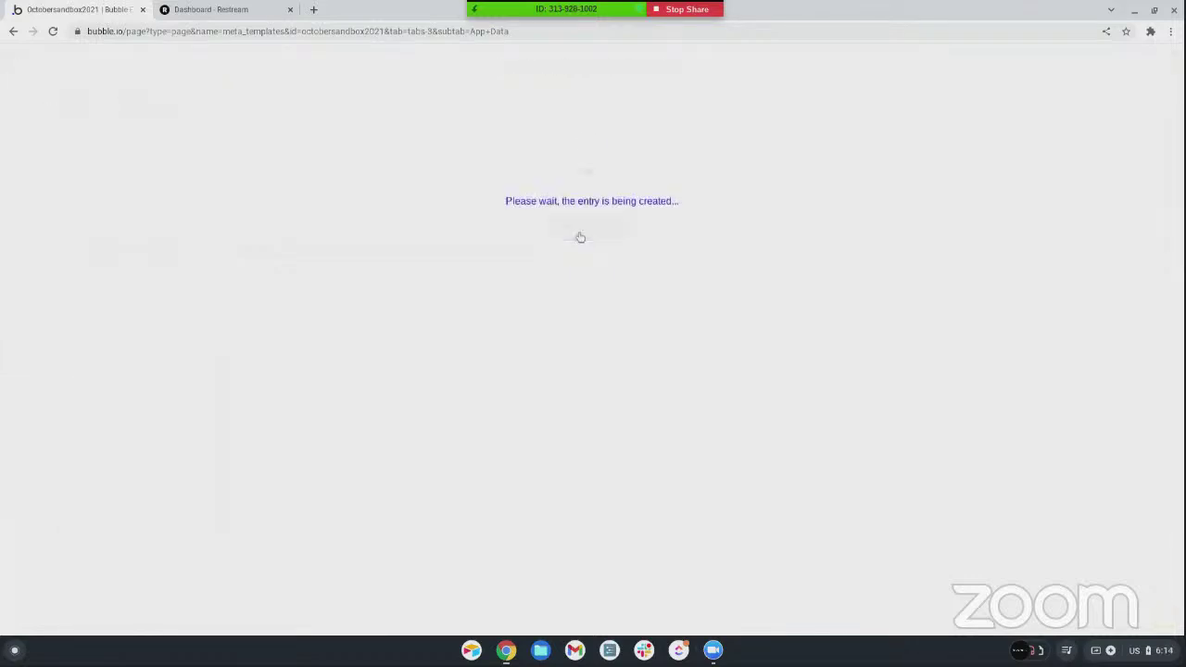
click(587, 200)
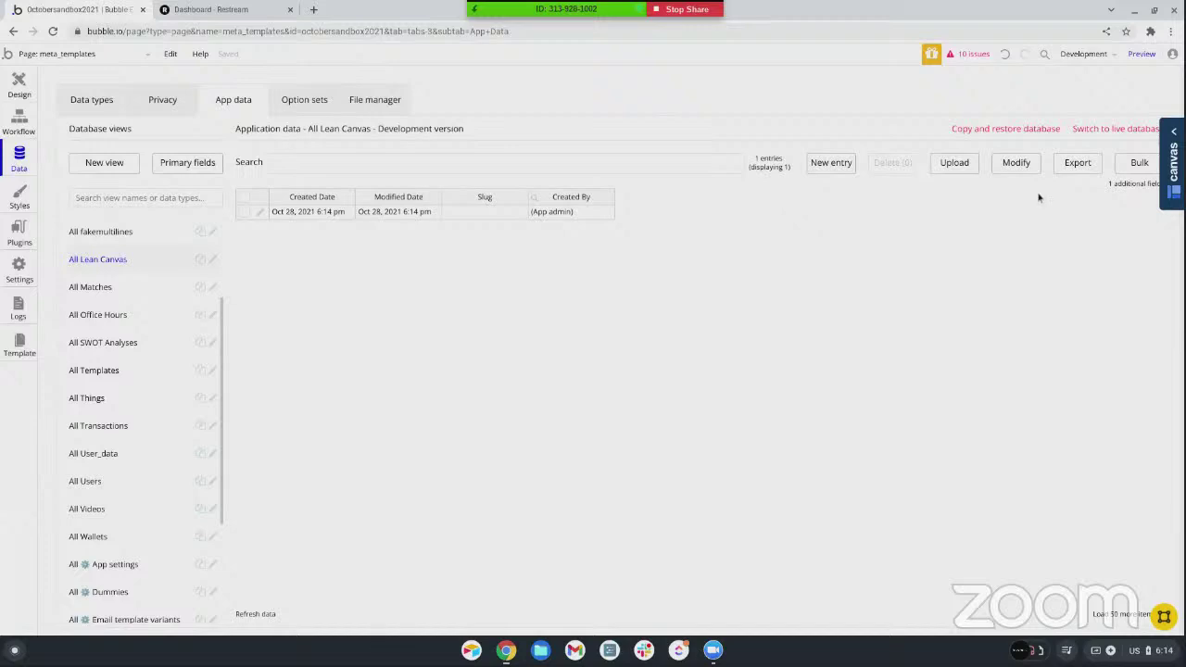
Include the Unique id field in the All Lean Canvas view and copy the entry's unique ID
click(1113, 184)
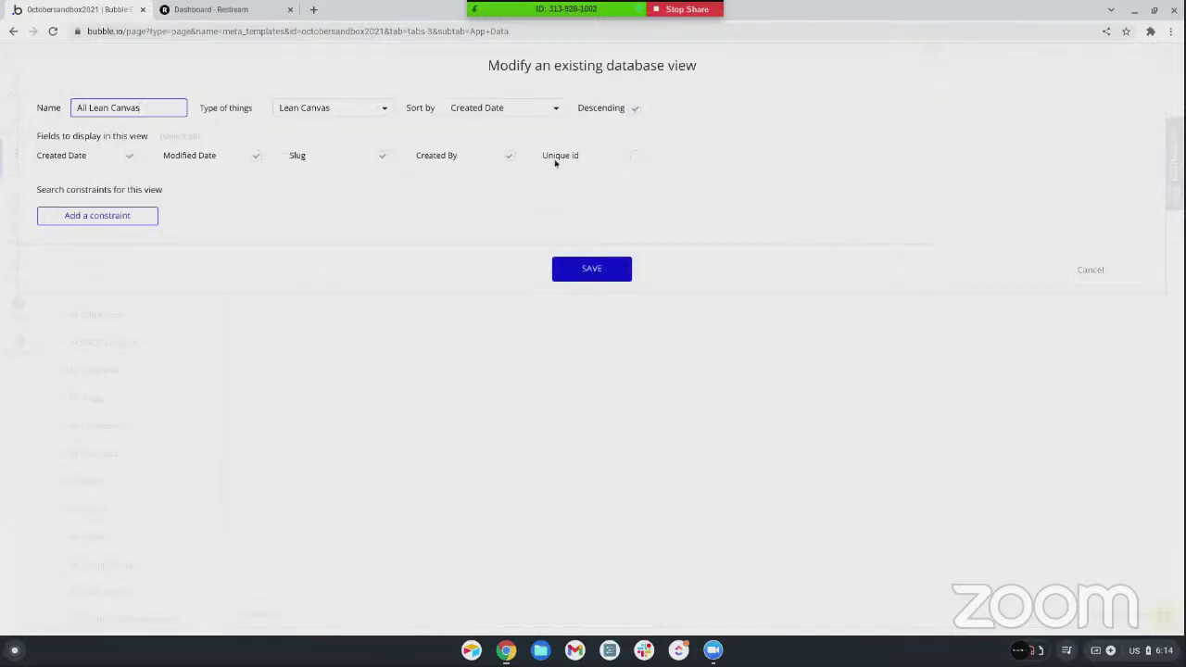
click(636, 157)
click(593, 275)
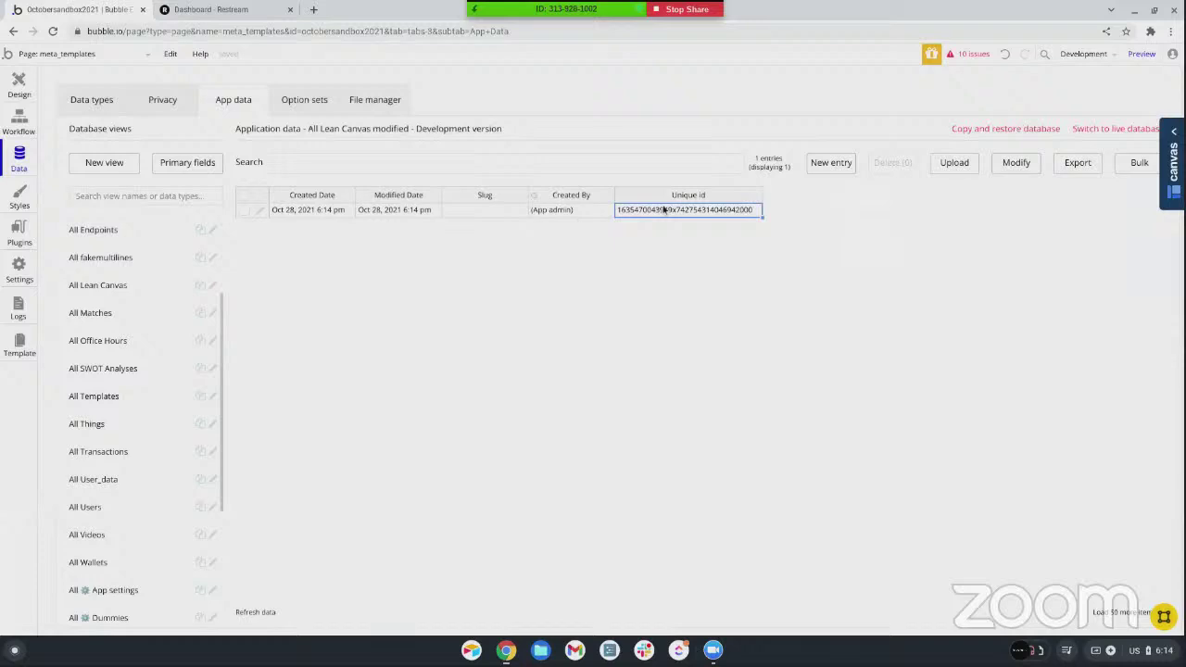
Display the Template entries by opening the All Templates data view
scroll(107, 352, down, 2)
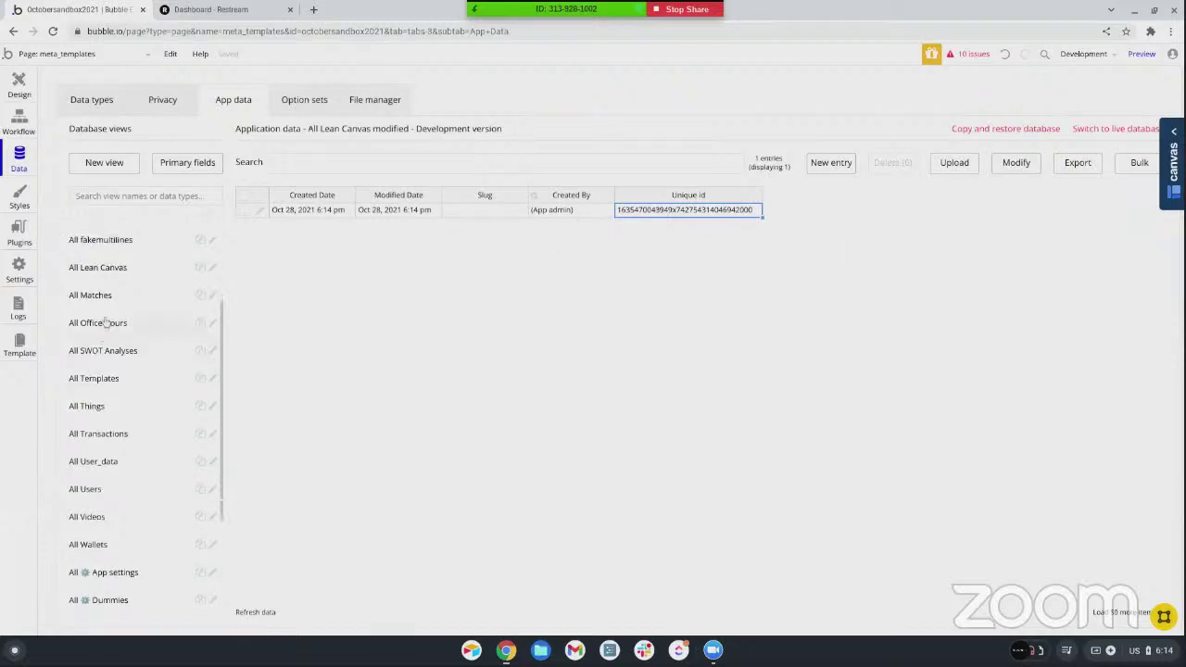
click(102, 359)
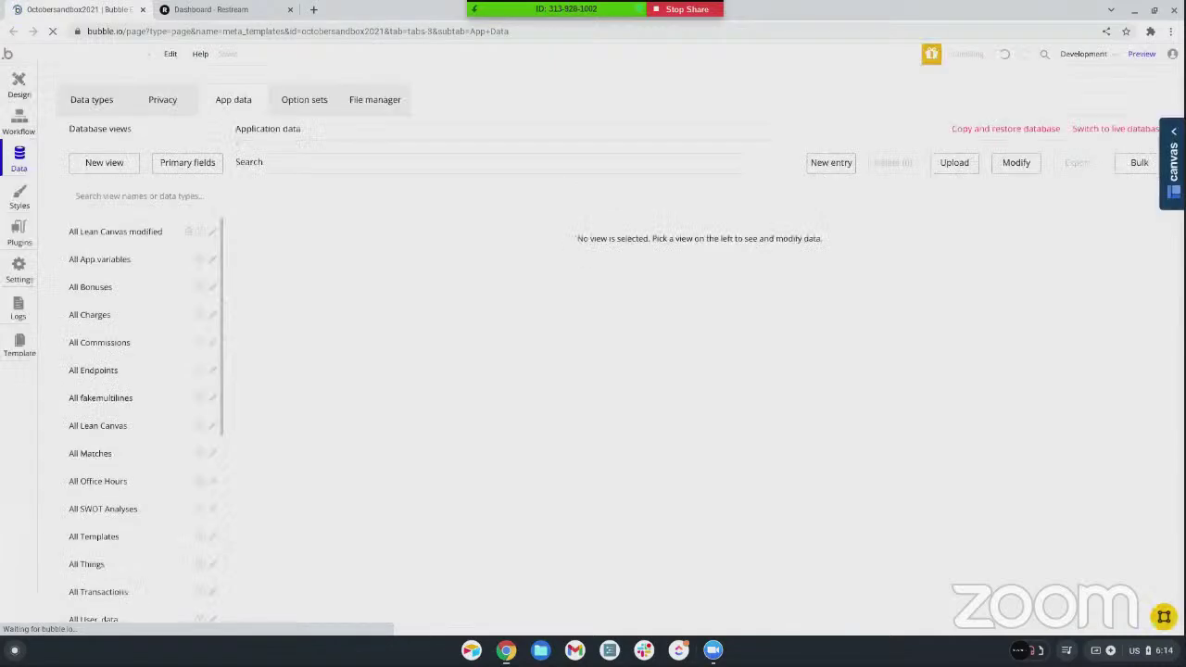
scroll(84, 503, down, 2)
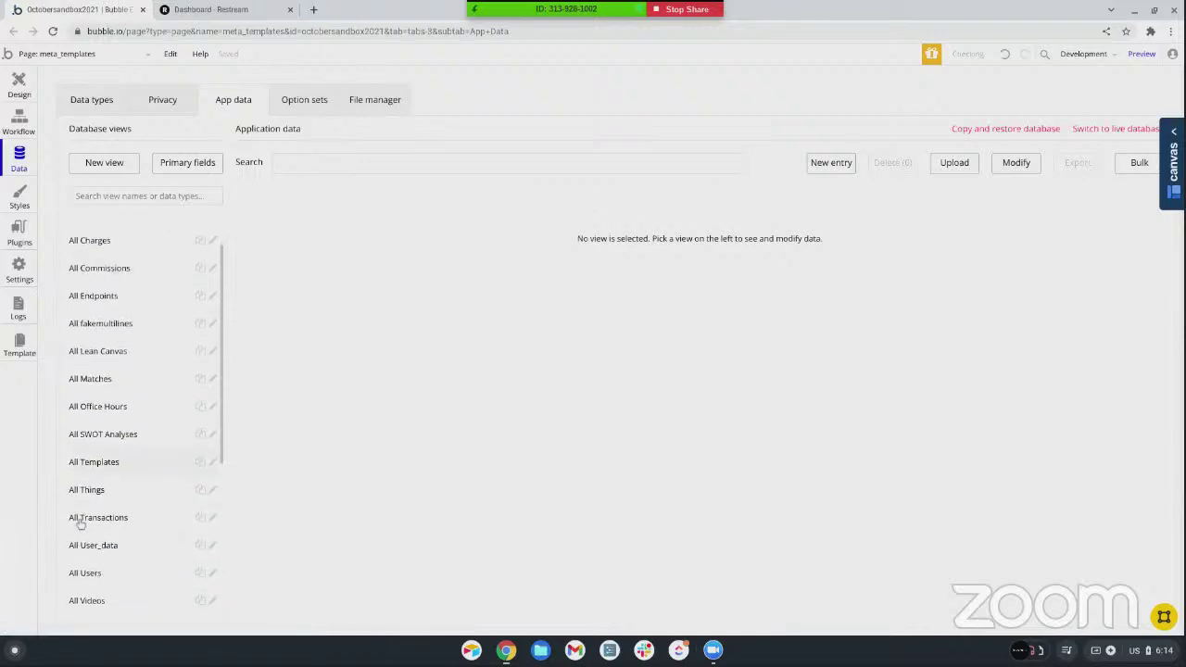
scroll(92, 450, down, 1)
scroll(86, 505, down, 1)
scroll(87, 500, up, 3)
scroll(100, 436, up, 2)
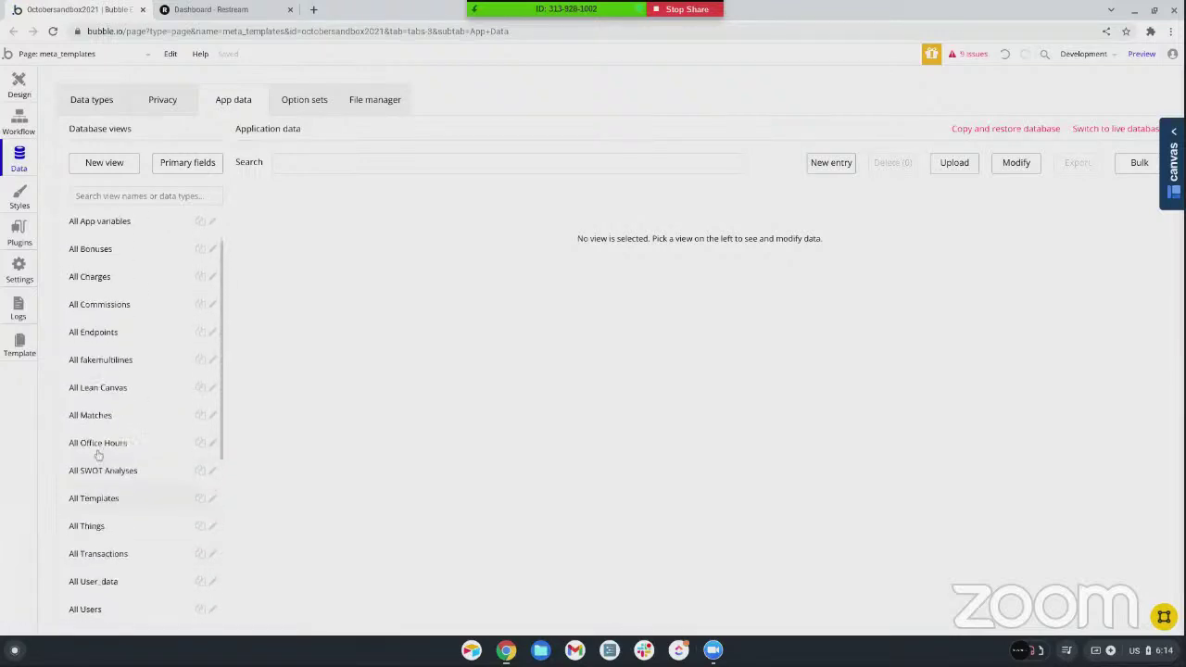
scroll(98, 452, down, 4)
scroll(99, 454, down, 3)
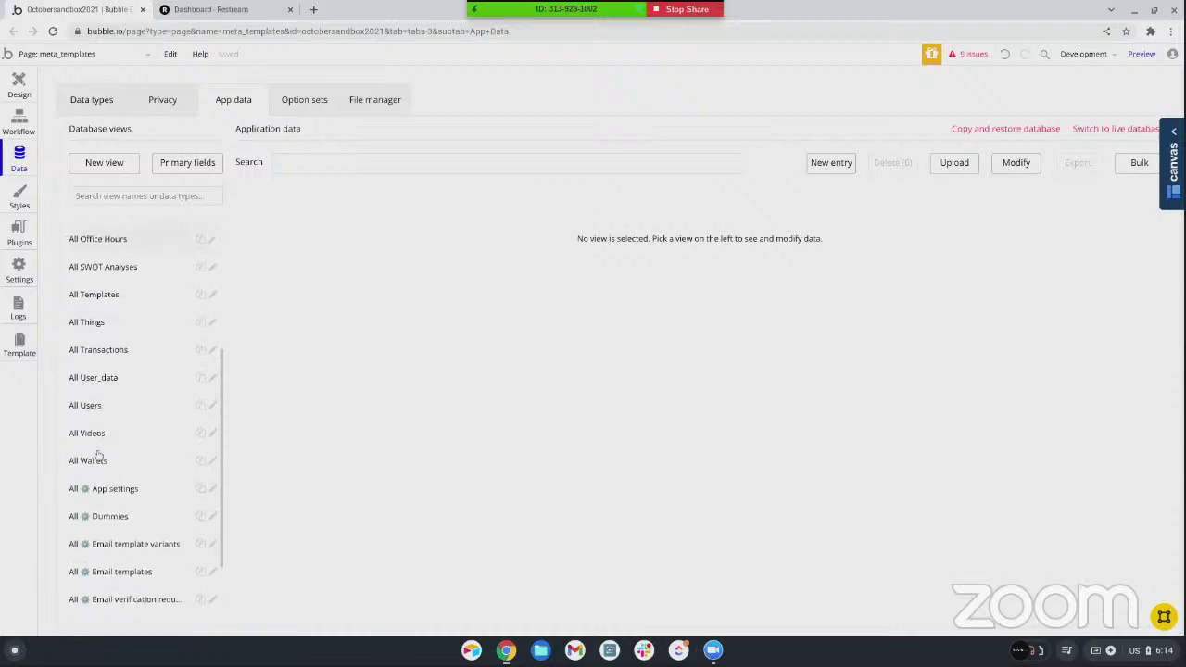
click(102, 305)
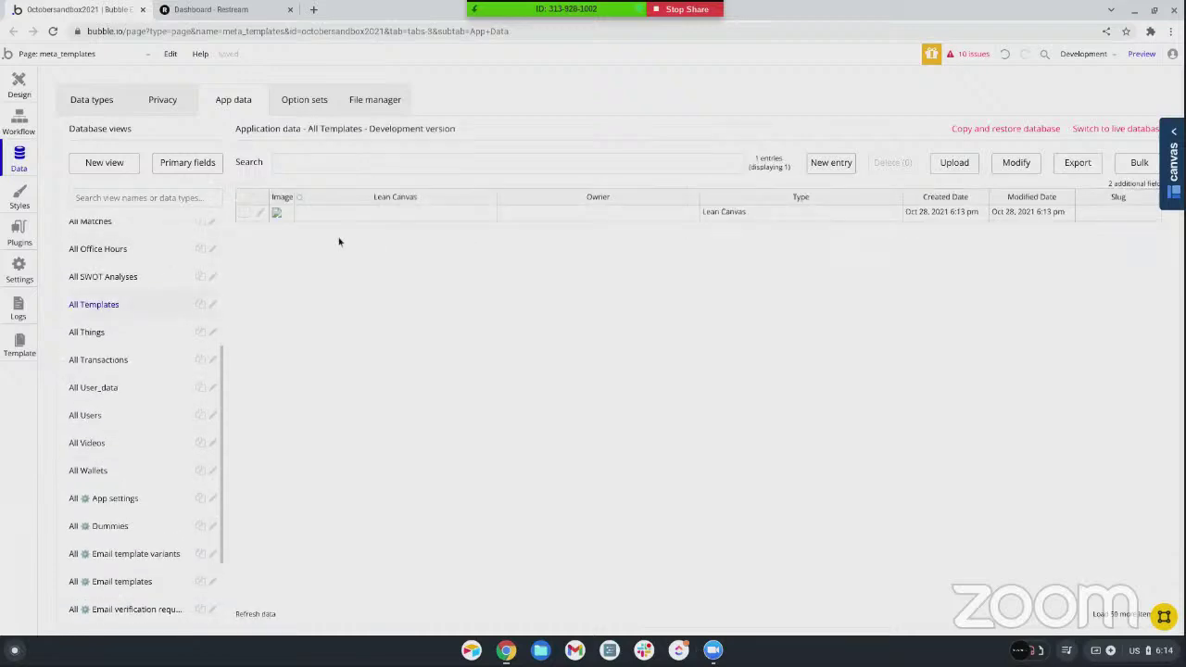
Link the Template entry to the Lean Canvas entry by pasting the copied unique ID into its Lean Canvas field, and save
click(262, 214)
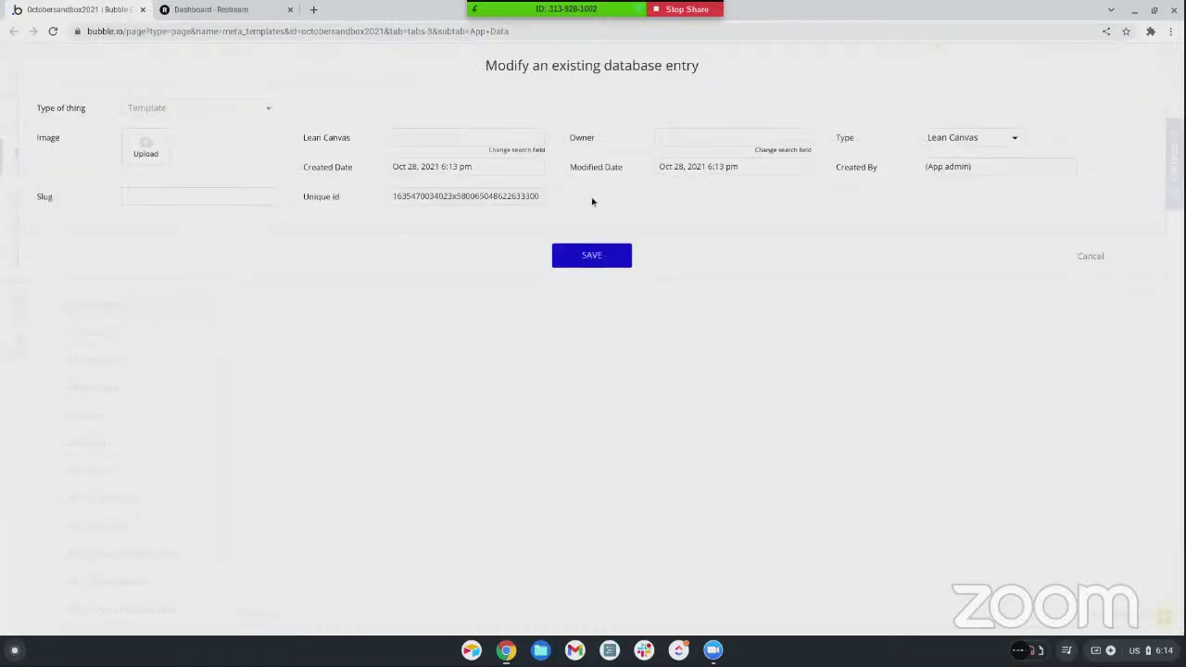
click(426, 135)
key(ctrl+v)
click(512, 164)
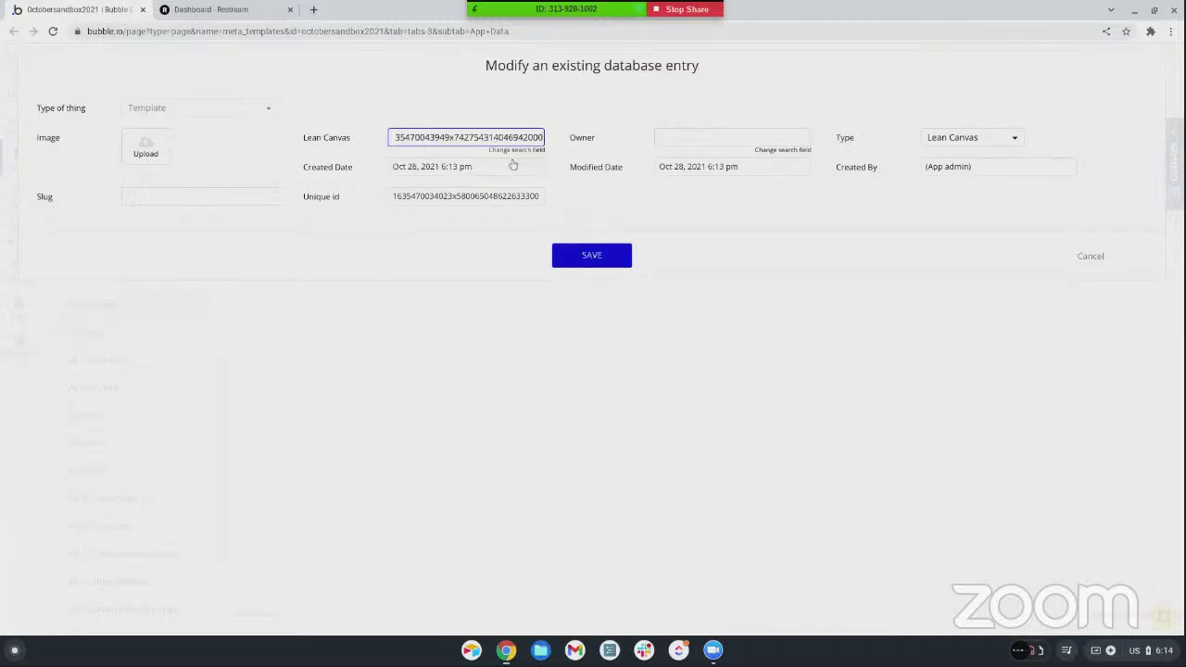
click(594, 263)
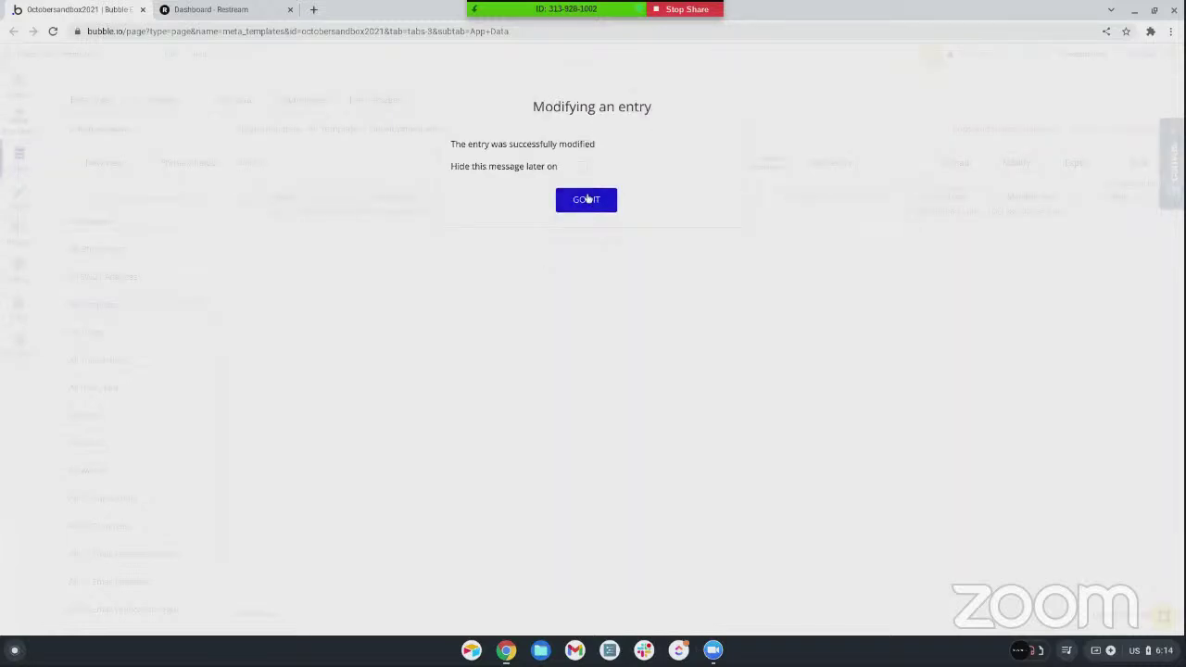
click(584, 198)
Create a blank SWOT Analysis entry in the development database
scroll(108, 470, down, 1)
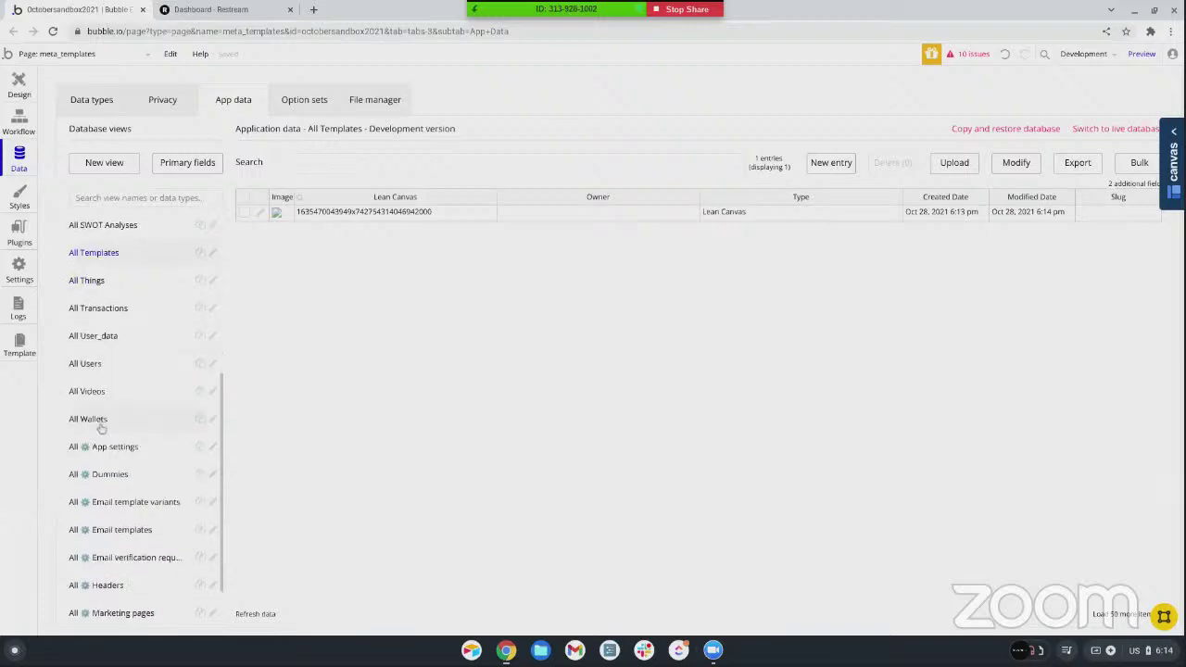
scroll(102, 426, up, 1)
click(138, 248)
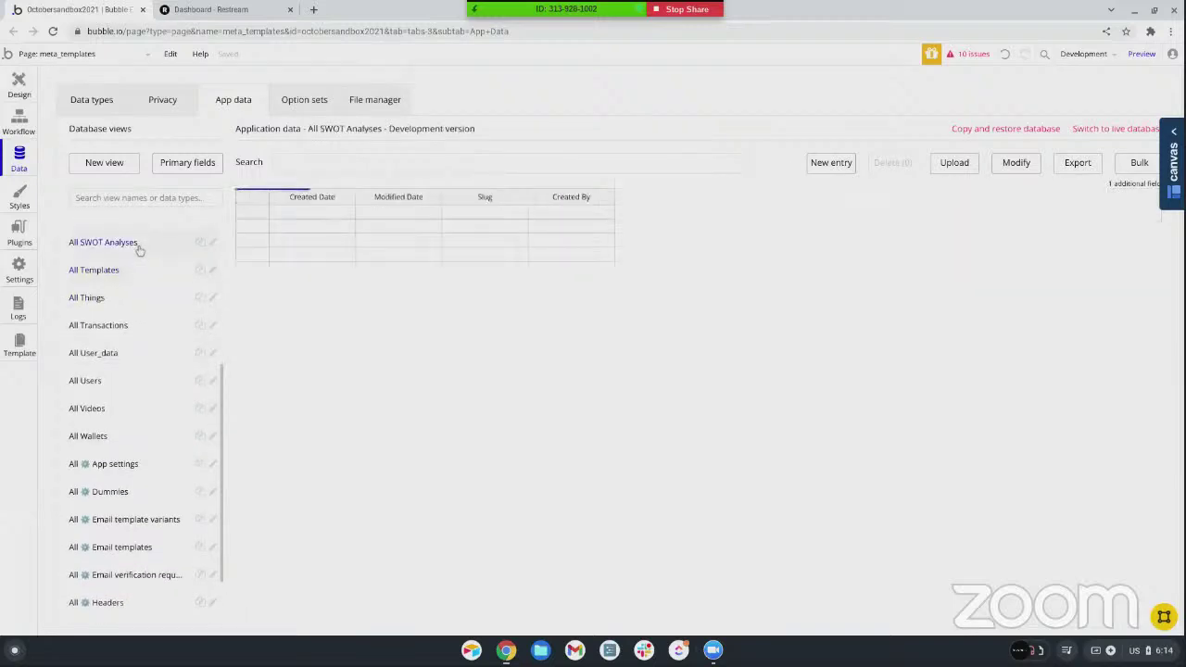
click(827, 164)
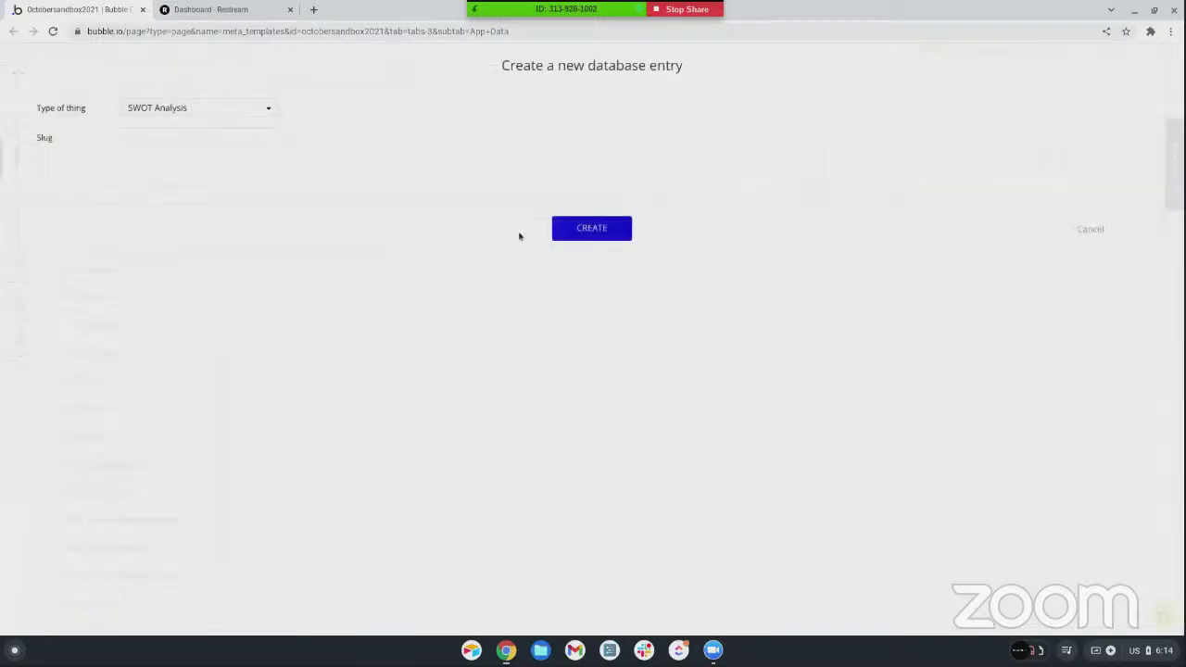
click(574, 228)
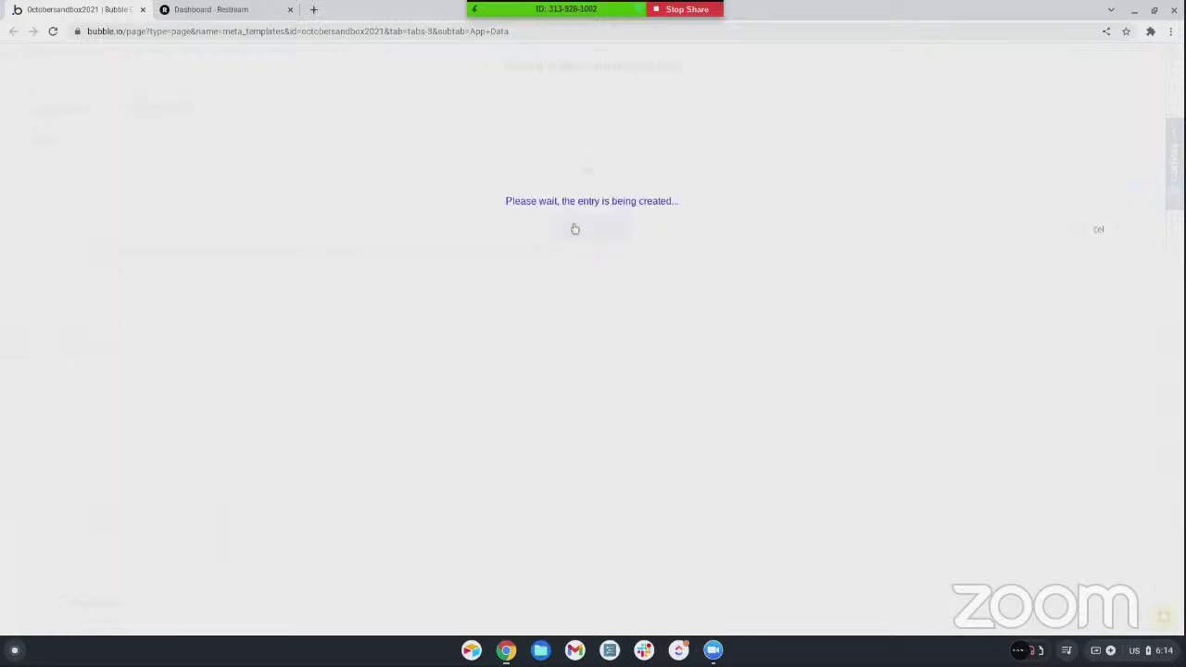
click(585, 201)
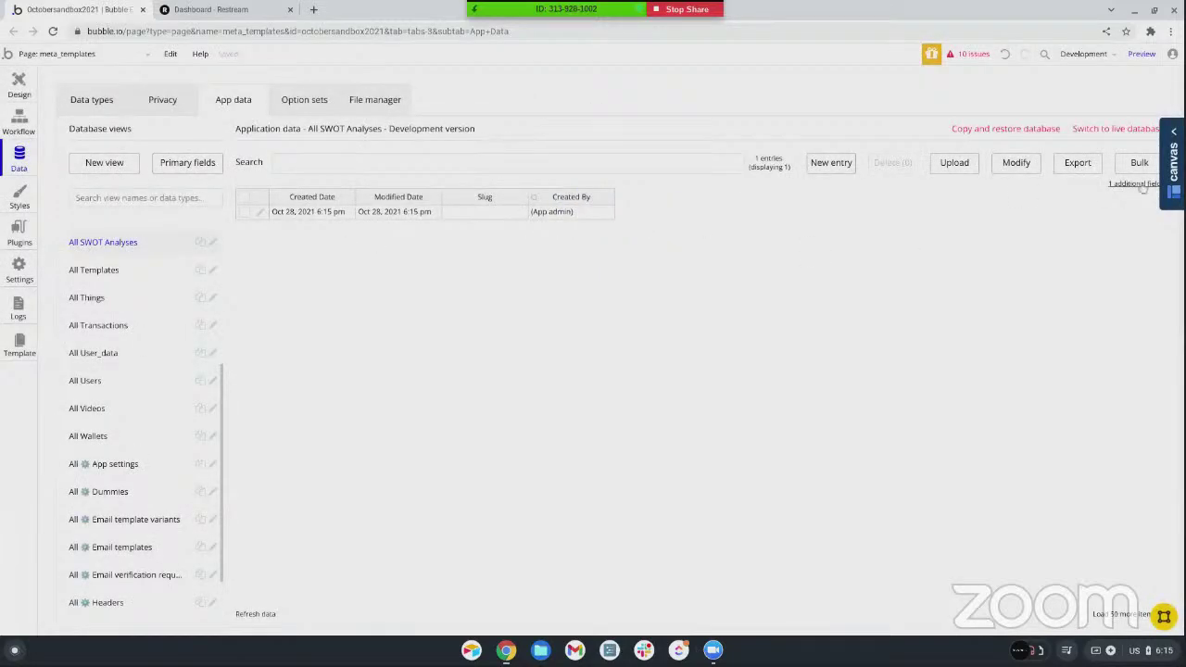
Include the Unique id field in the All SWOT Analyses view and copy the entry's unique ID
click(1016, 162)
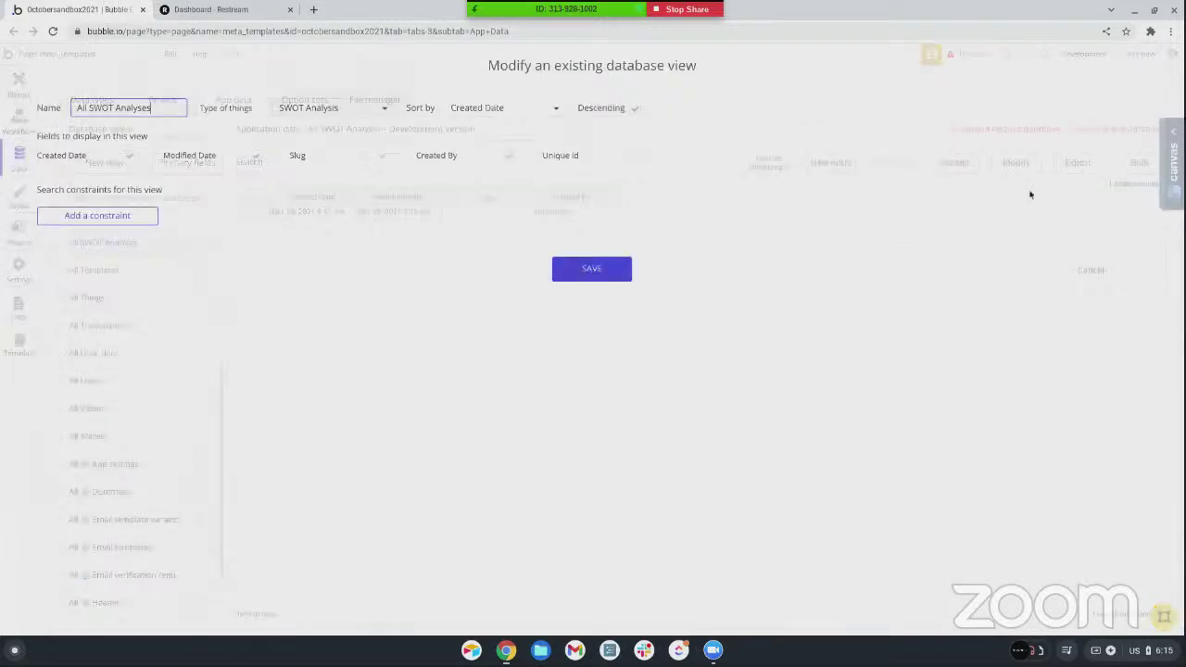
click(592, 268)
click(677, 212)
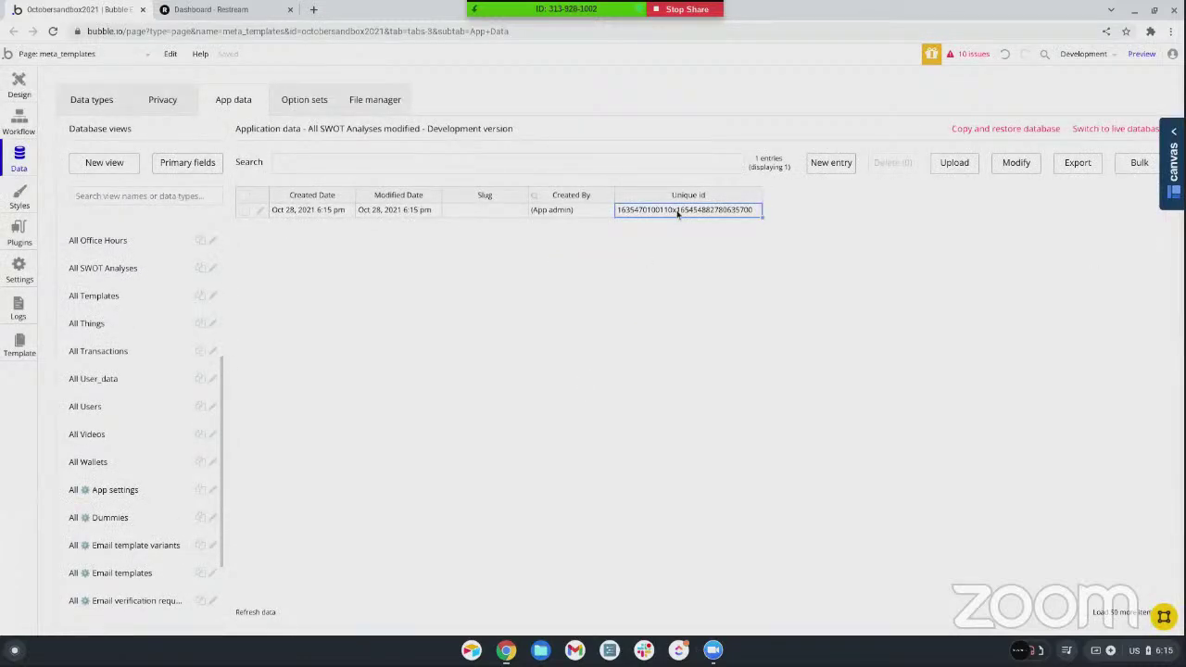
click(100, 298)
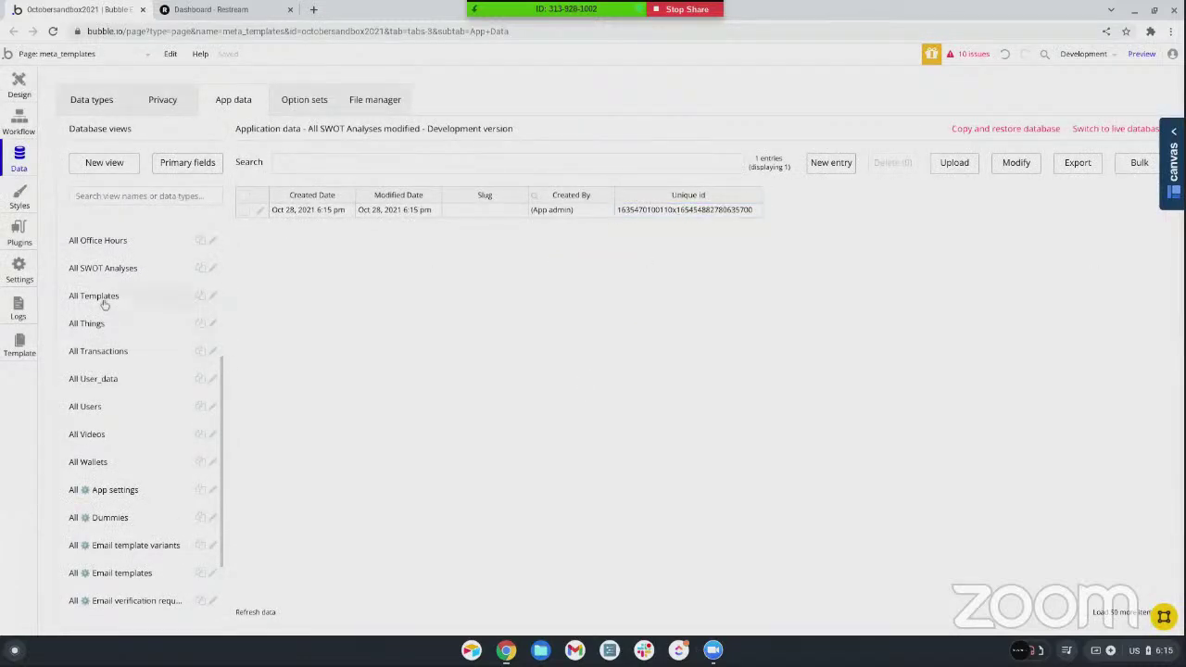
click(831, 162)
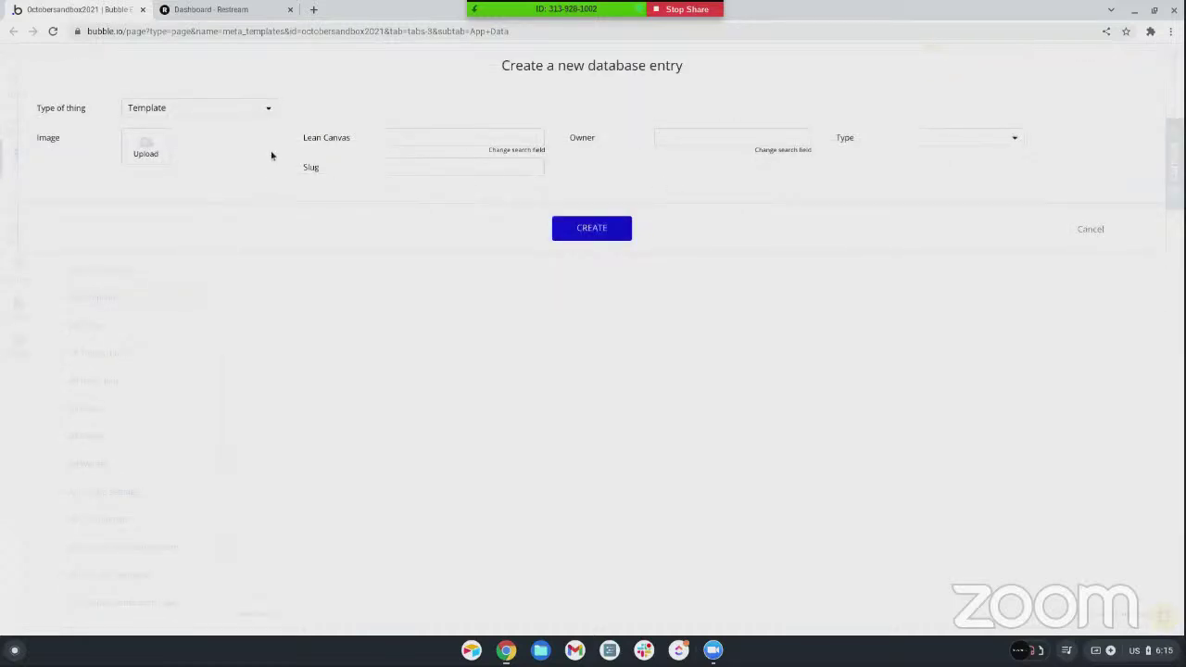
click(1080, 231)
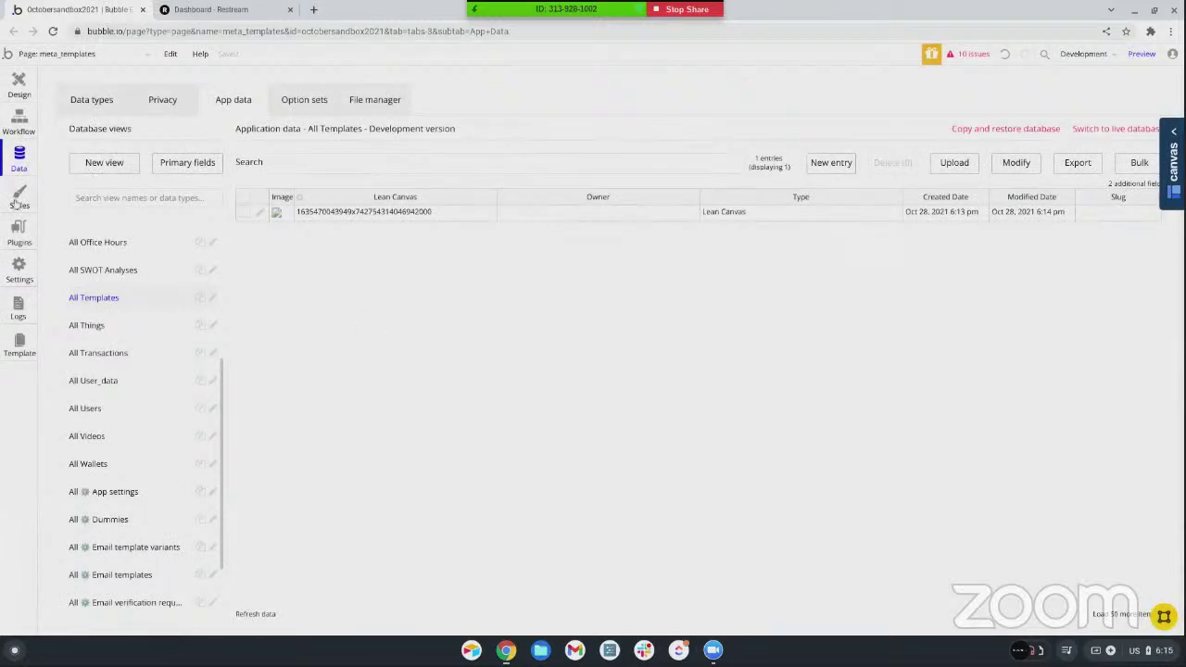
Add a field named SWOT Analysis, of type SWOT Analysis, to the Template data type
click(84, 102)
scroll(92, 299, down, 1)
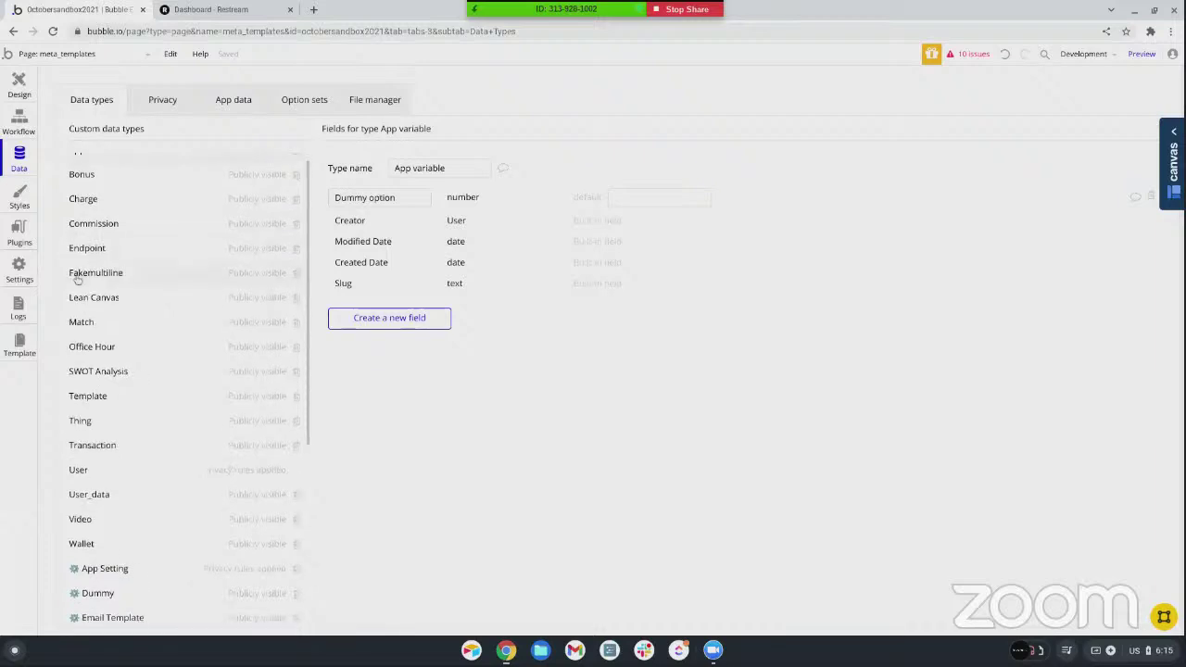
scroll(107, 318, up, 1)
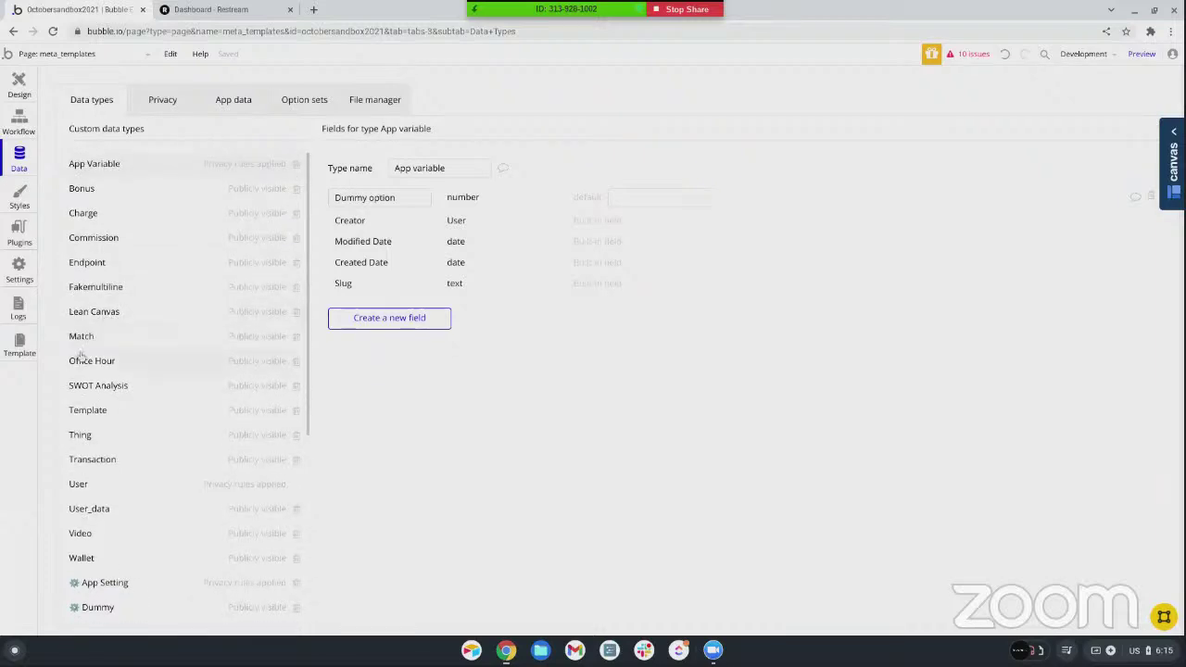
scroll(98, 383, down, 1)
click(99, 383)
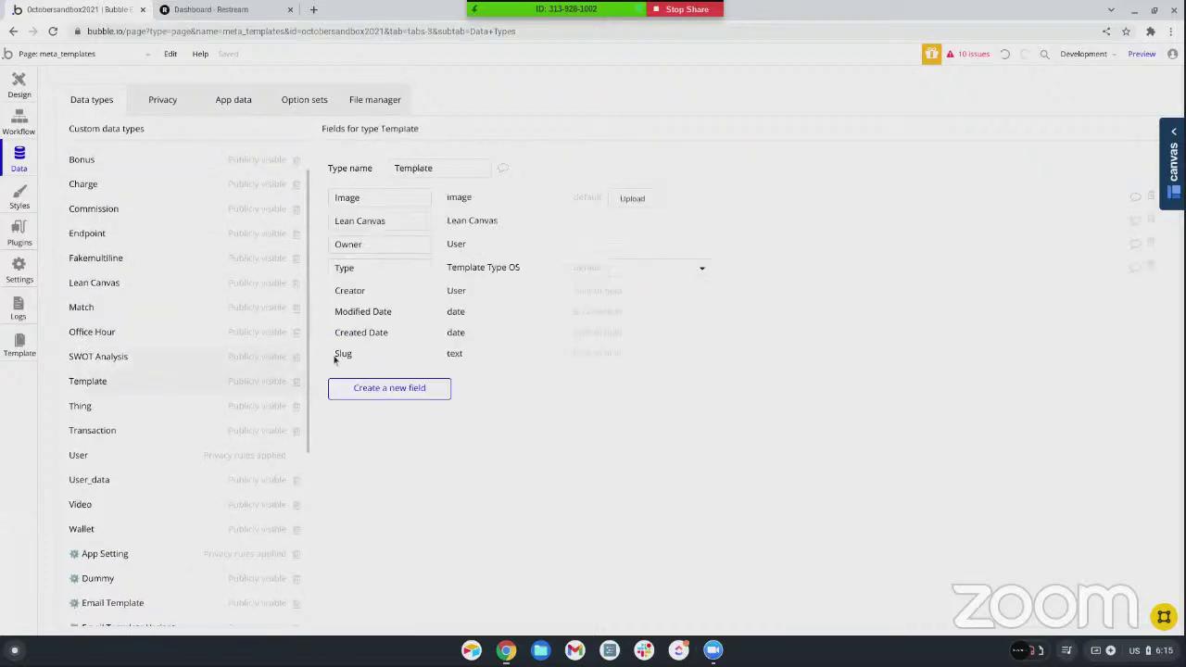
click(375, 390)
text(SWOT Analysis)
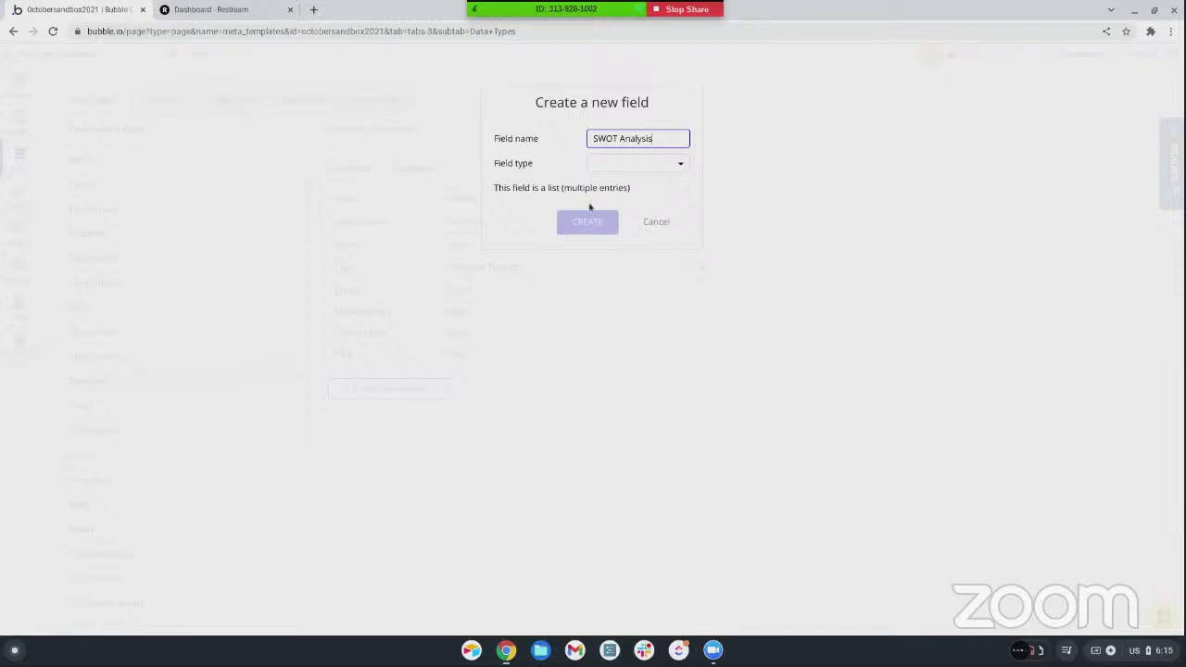
click(608, 164)
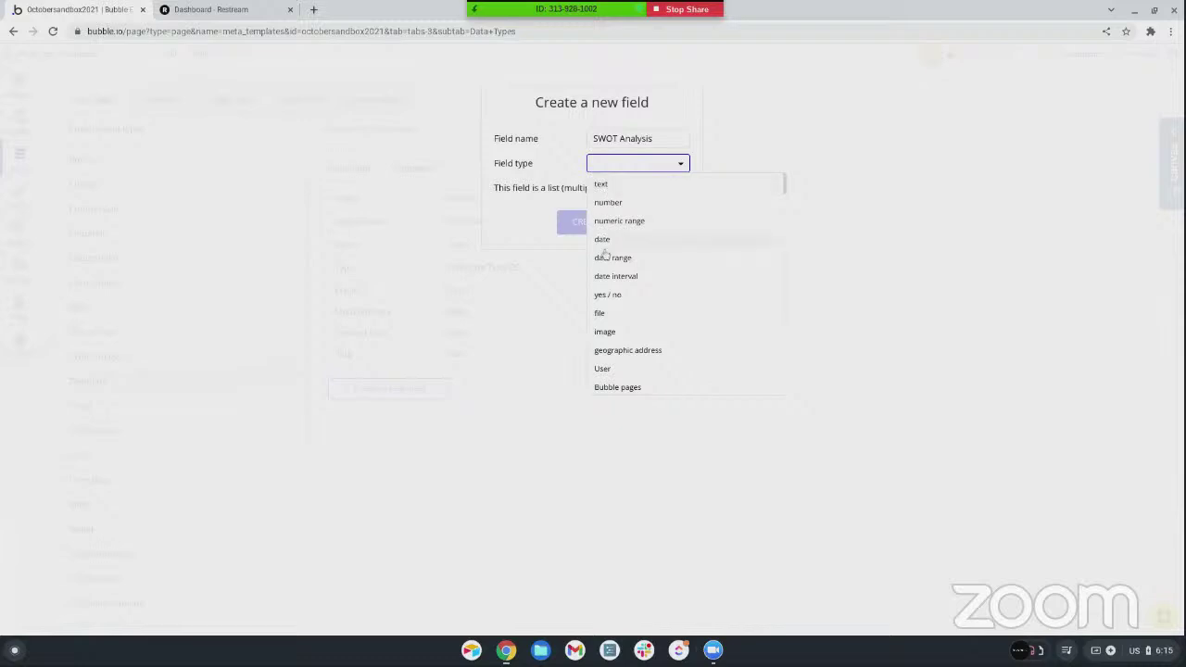
scroll(618, 295, down, 10)
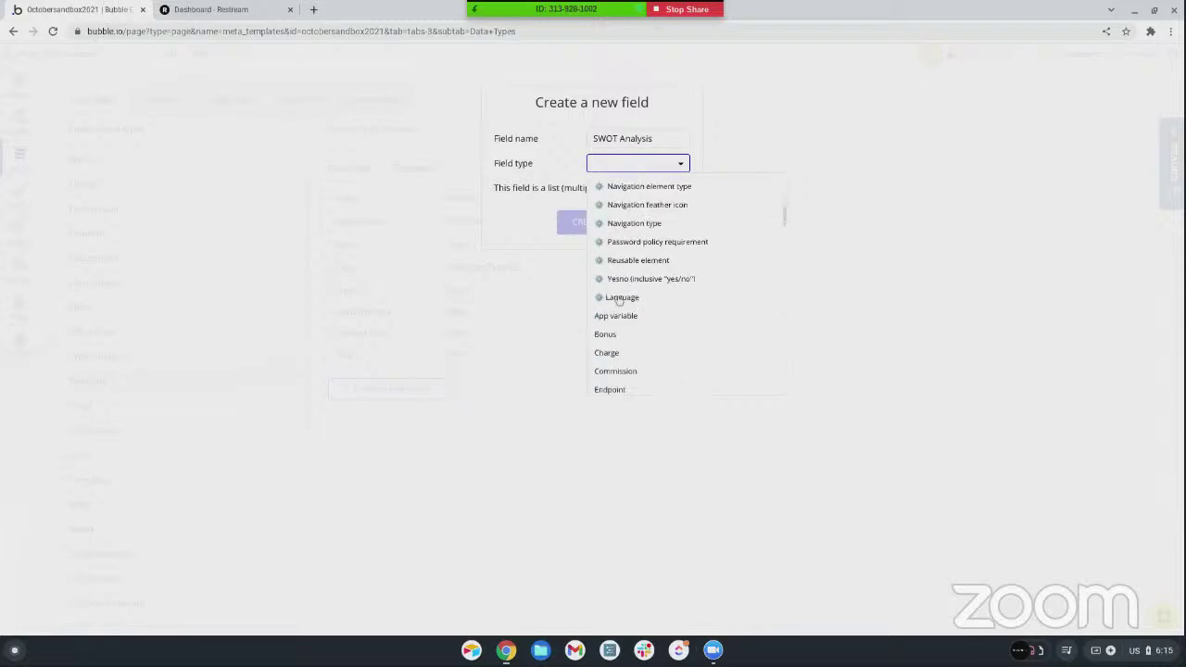
scroll(618, 300, down, 4)
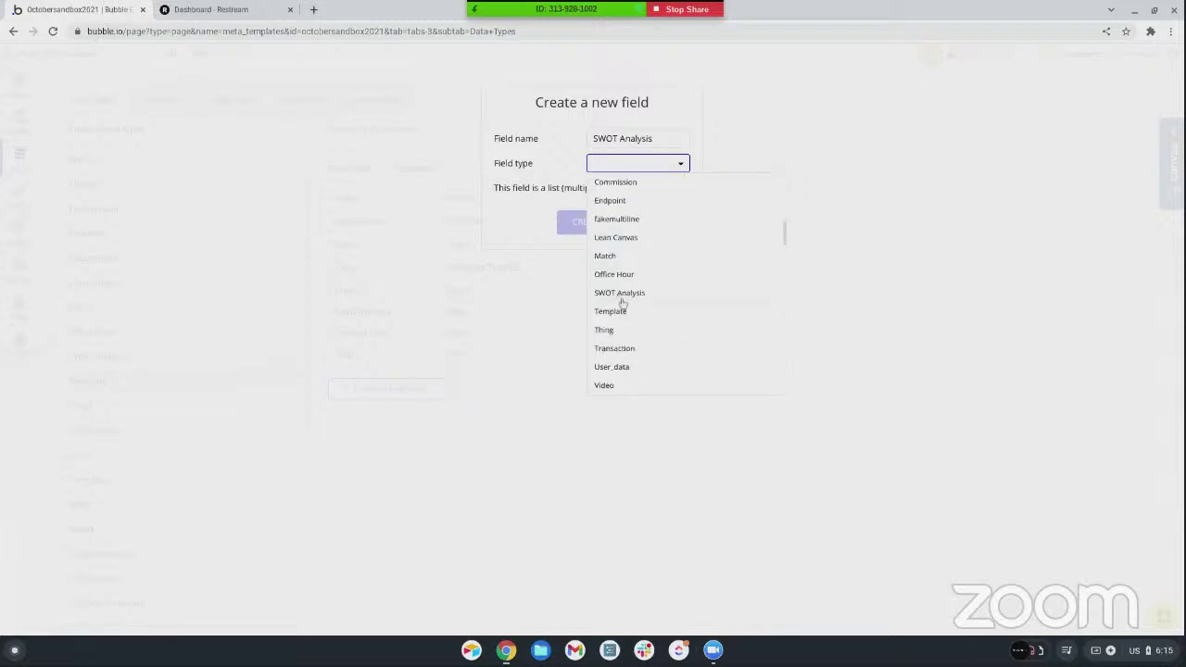
click(619, 297)
click(598, 224)
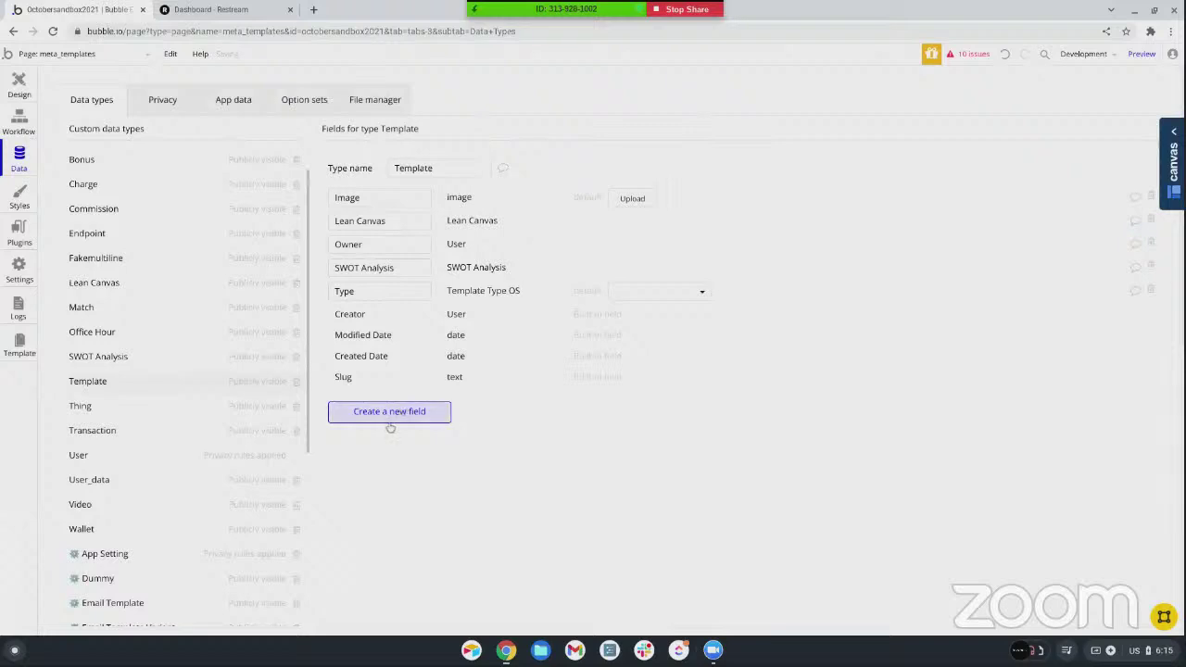
Create a Template entry in the app data with the copied unique ID pasted into its SWOT Analysis field
click(234, 100)
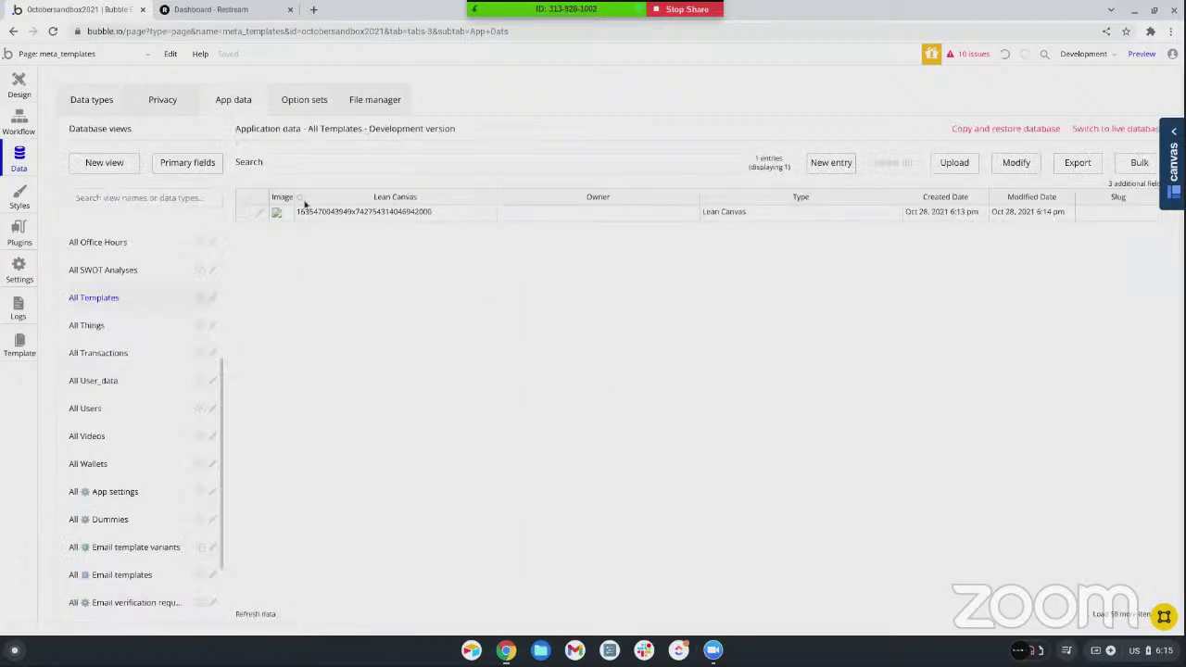
click(819, 165)
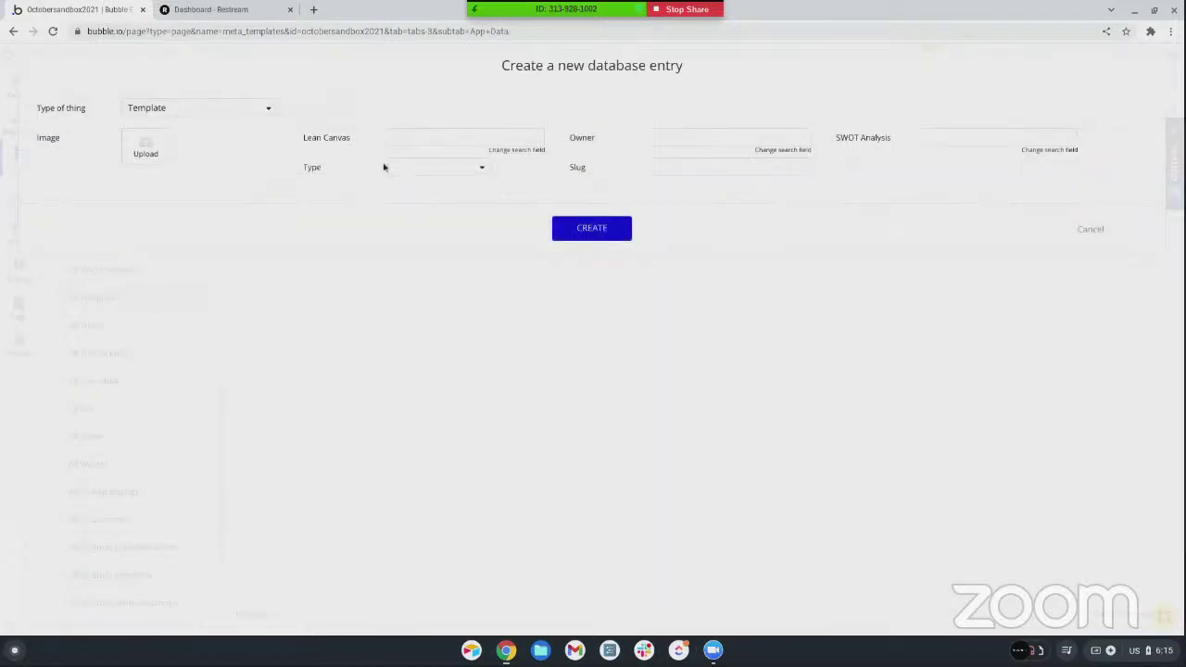
click(946, 137)
key(ctrl+v)
click(953, 161)
click(586, 232)
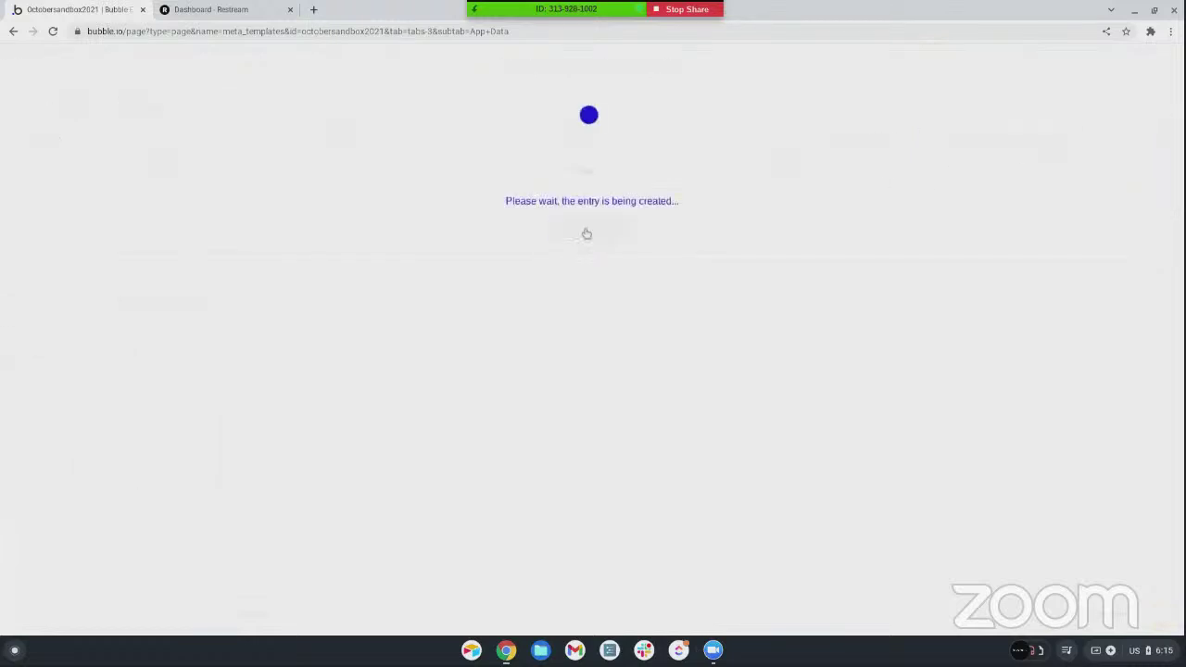
click(585, 198)
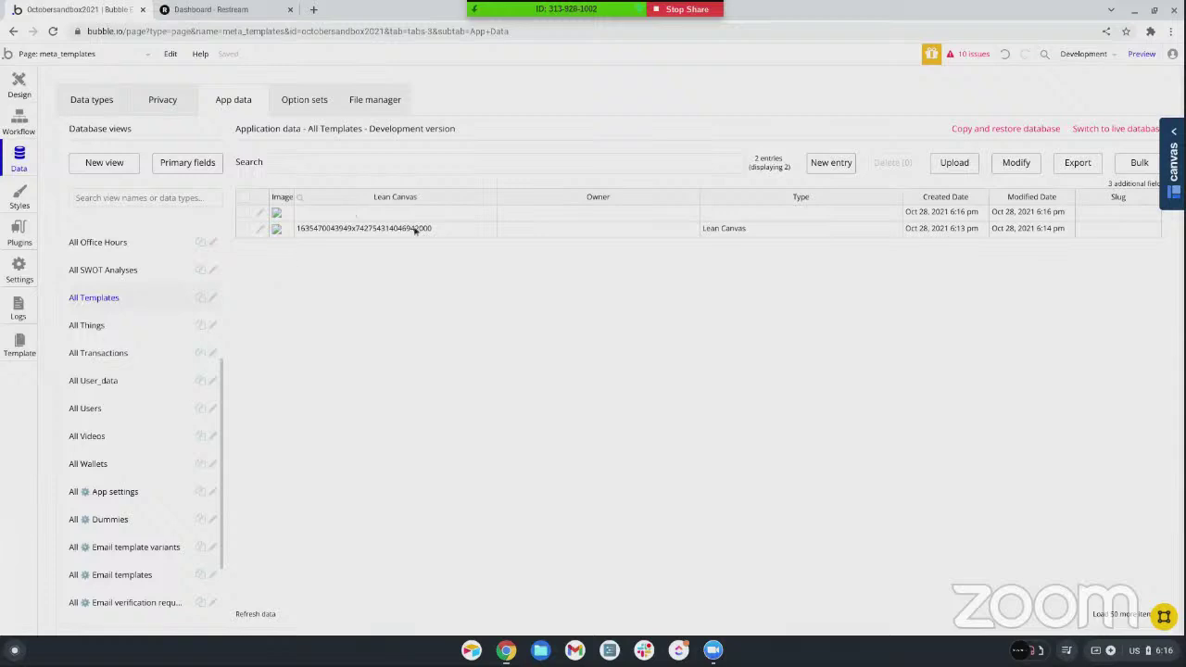
Set the new Template entry's Type to SWOT Analysis and save the entry
click(262, 213)
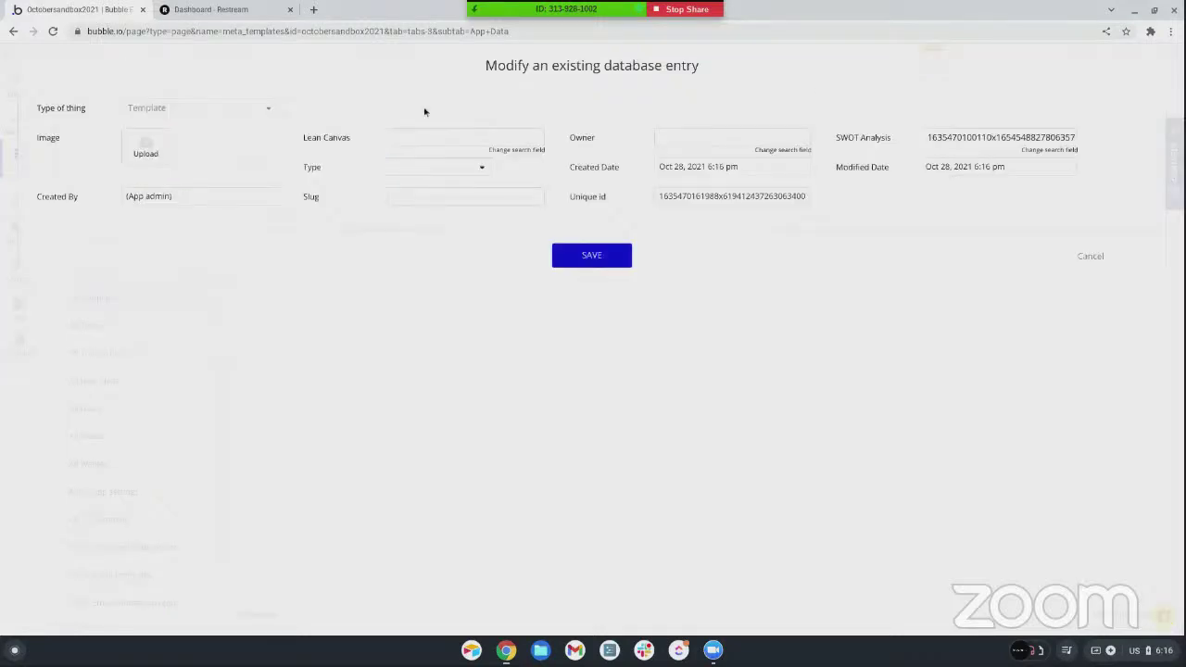
click(418, 166)
click(412, 225)
click(572, 258)
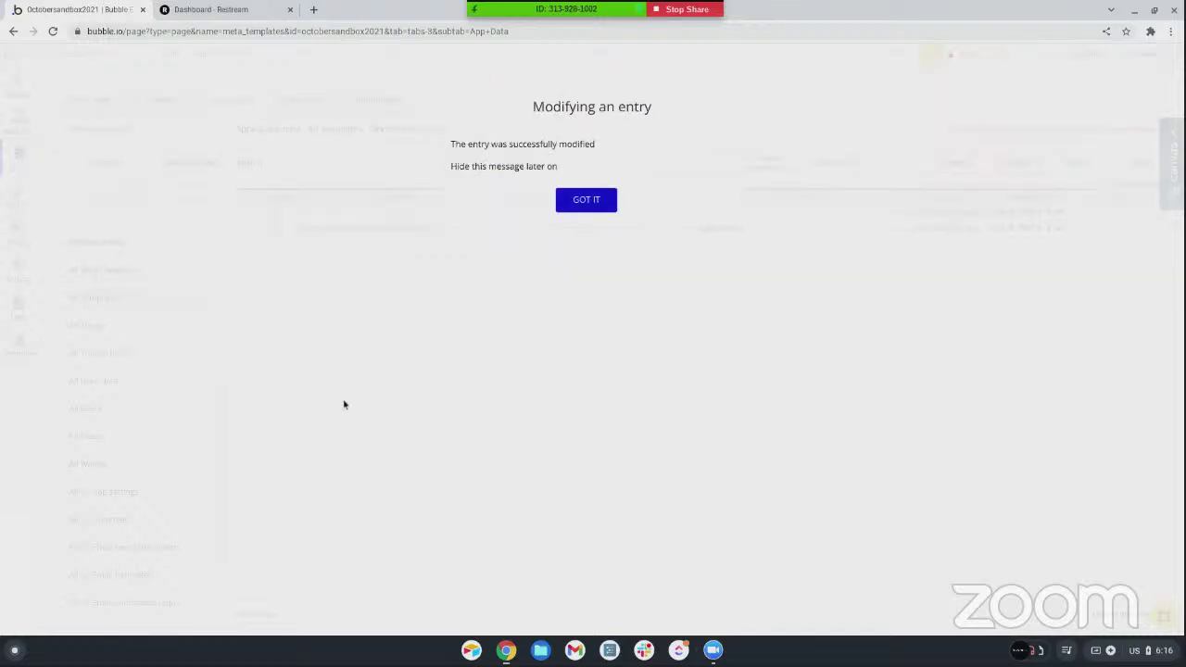
click(586, 206)
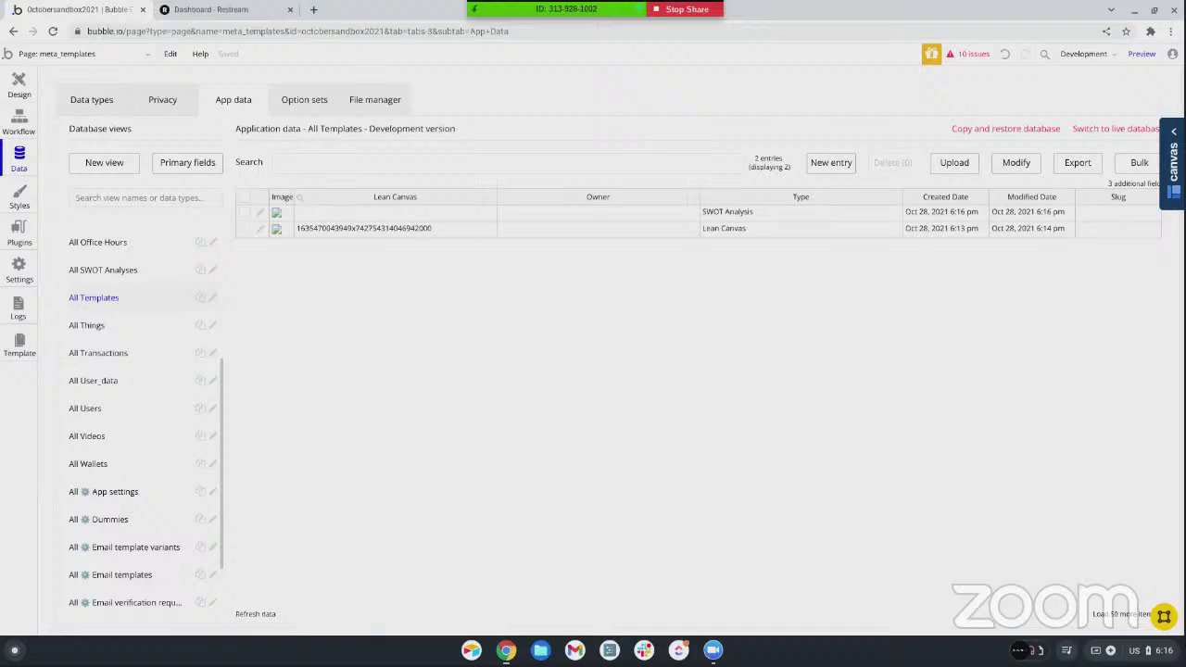
Search images.google.com for "lean canvas" in a new browser tab and save the first image as leancanvas.png
click(314, 11)
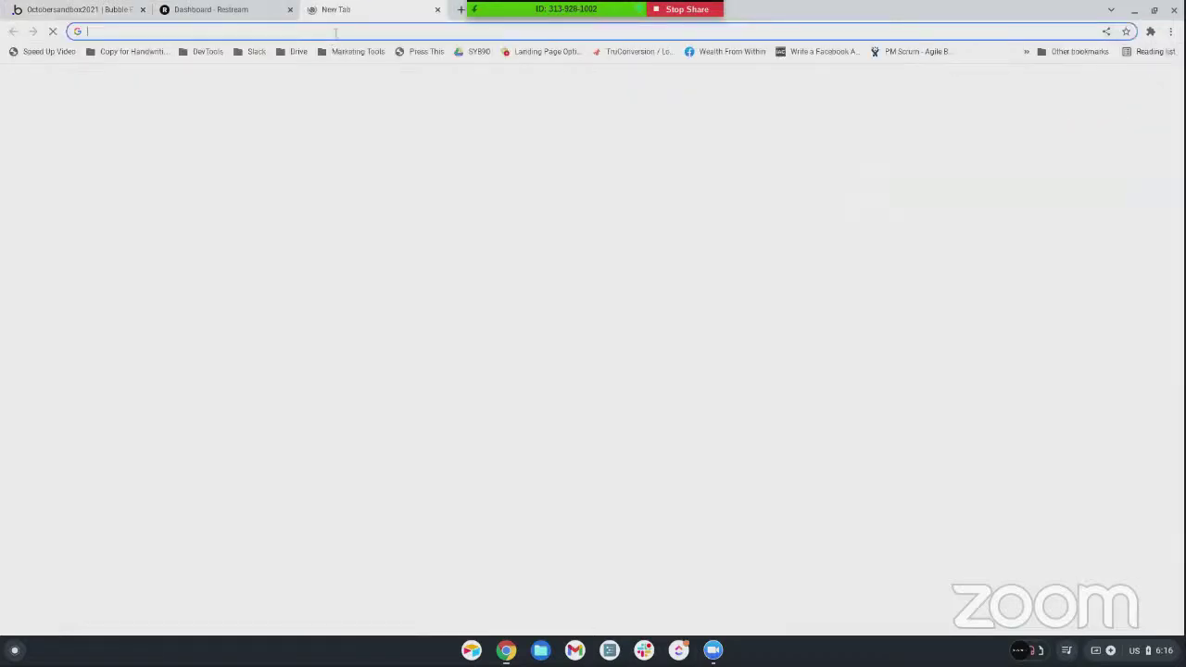
text(images.google.com)
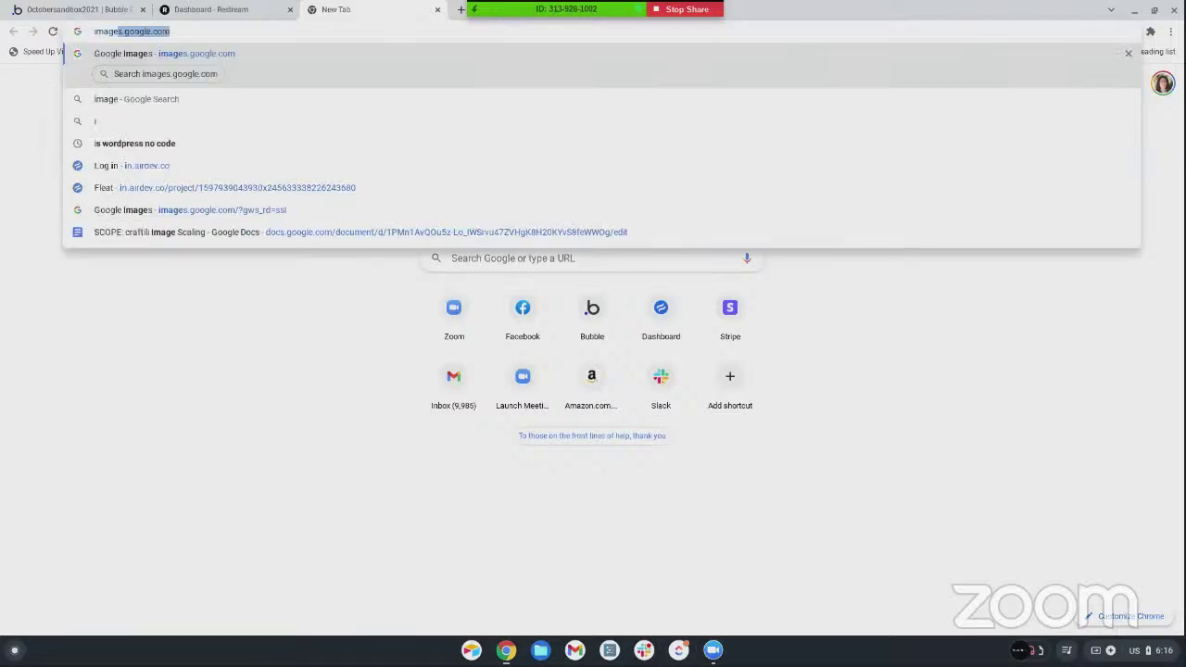
key(Return)
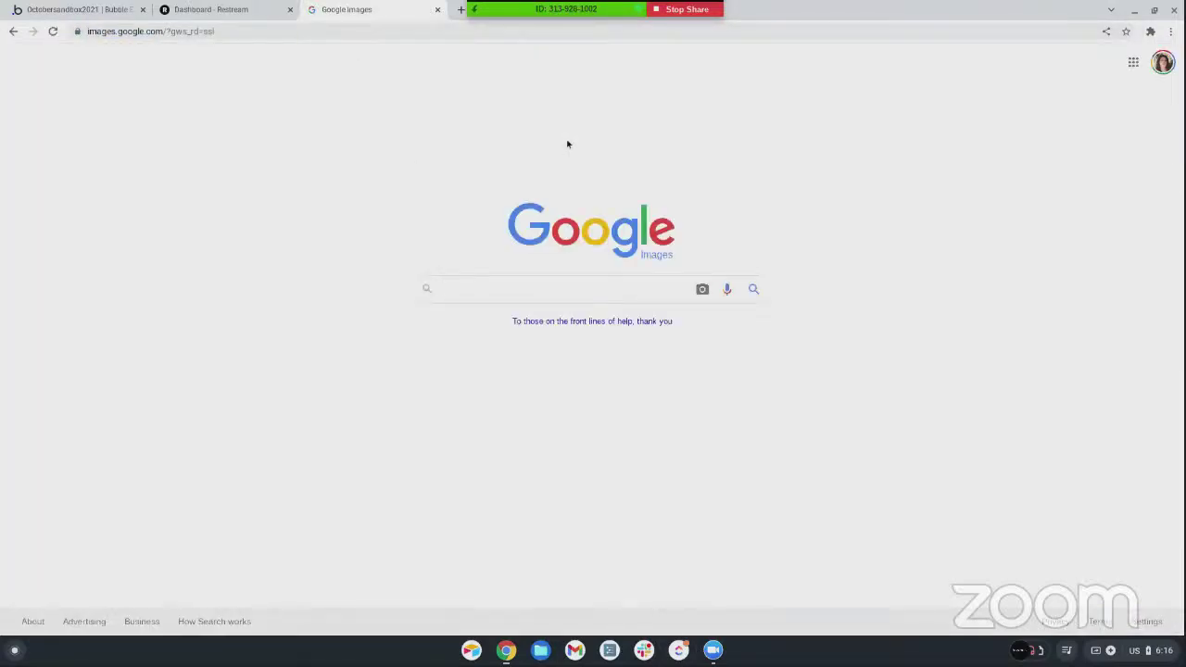
text(lean canvas)
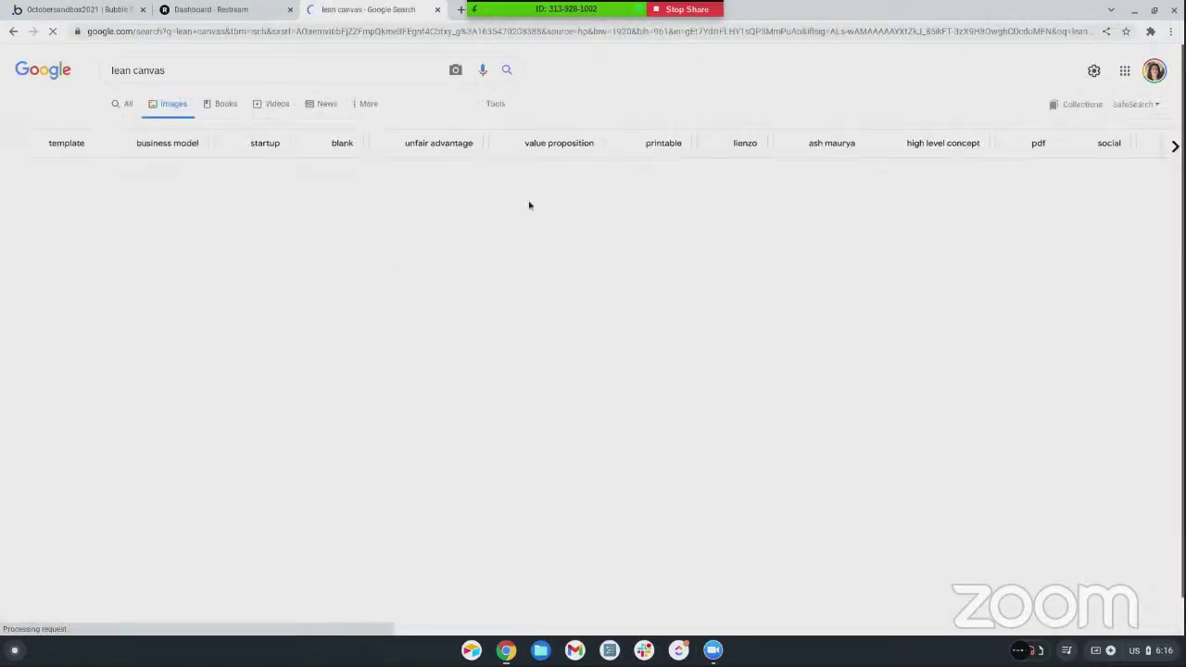
right_click(77, 245)
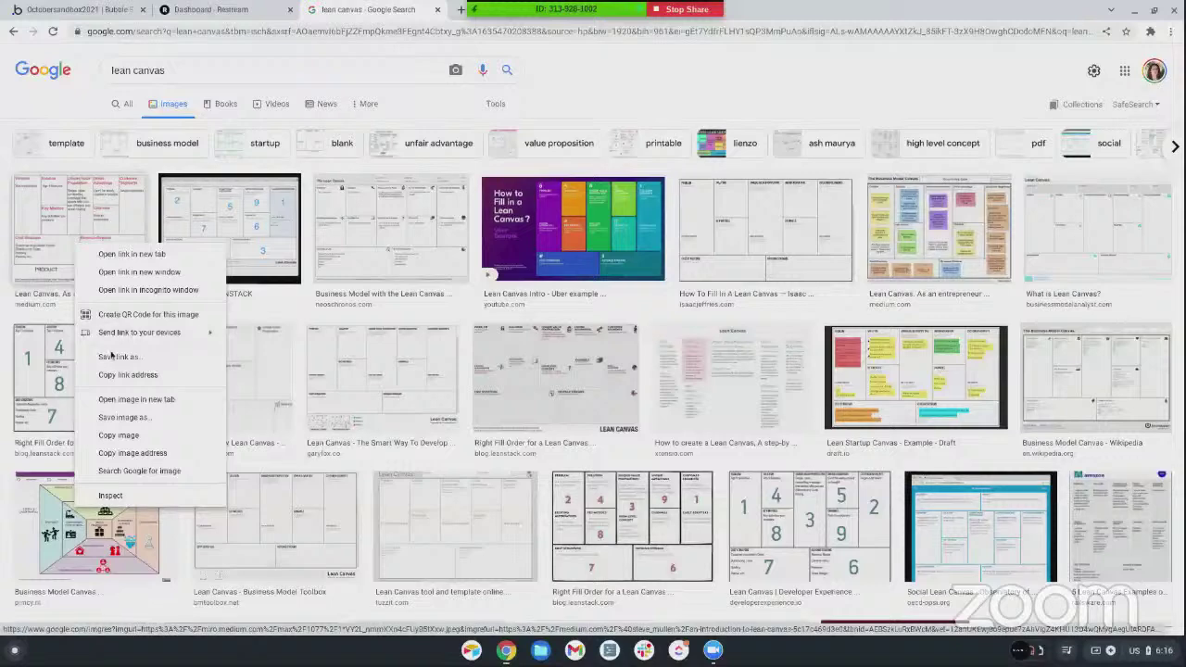
click(118, 417)
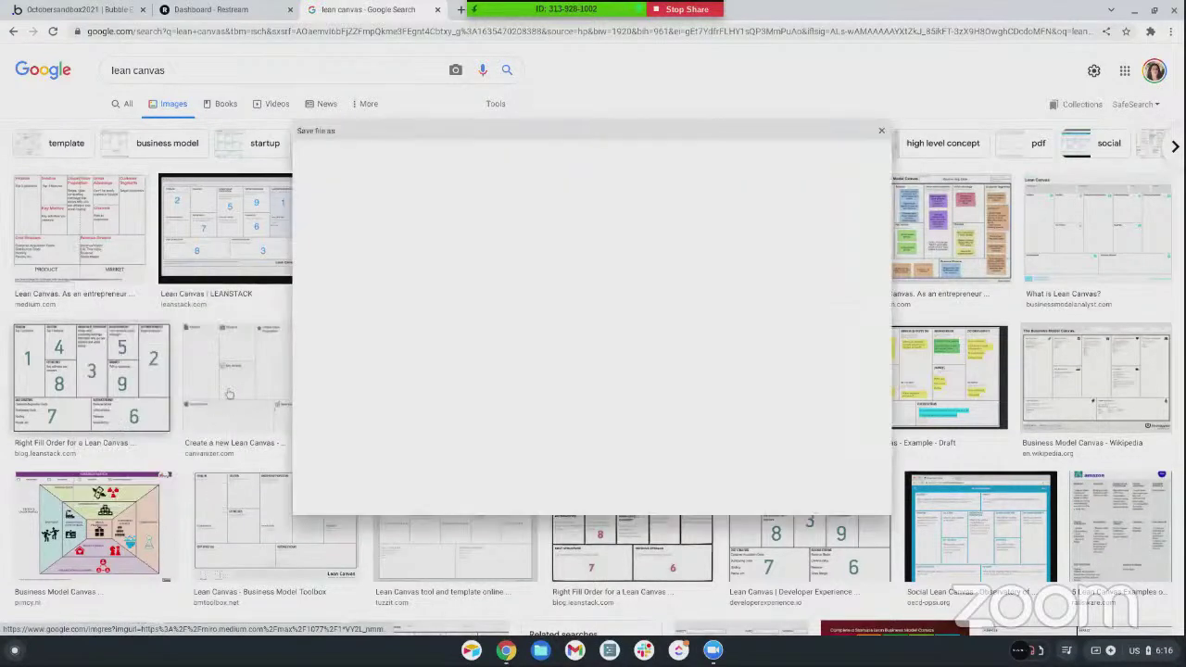
text(leancanvas)
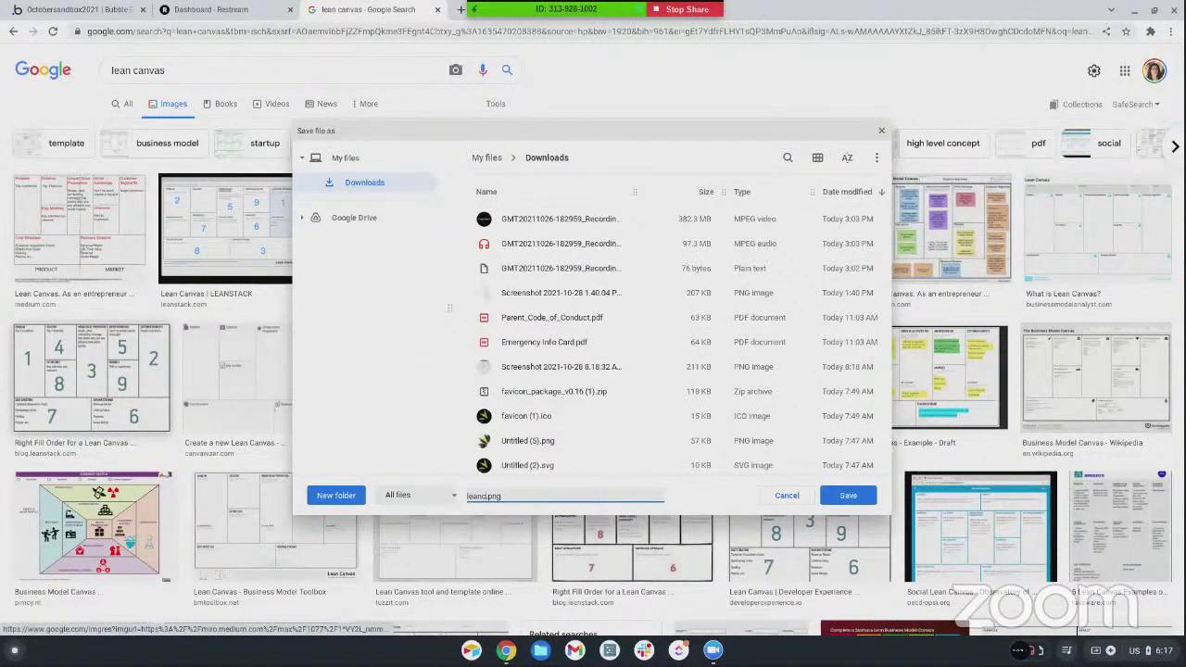
key(Return)
Search Google Images for "swot analysis" and save the first image as swot.png
drag(179, 71, 75, 75)
text(swot analysis)
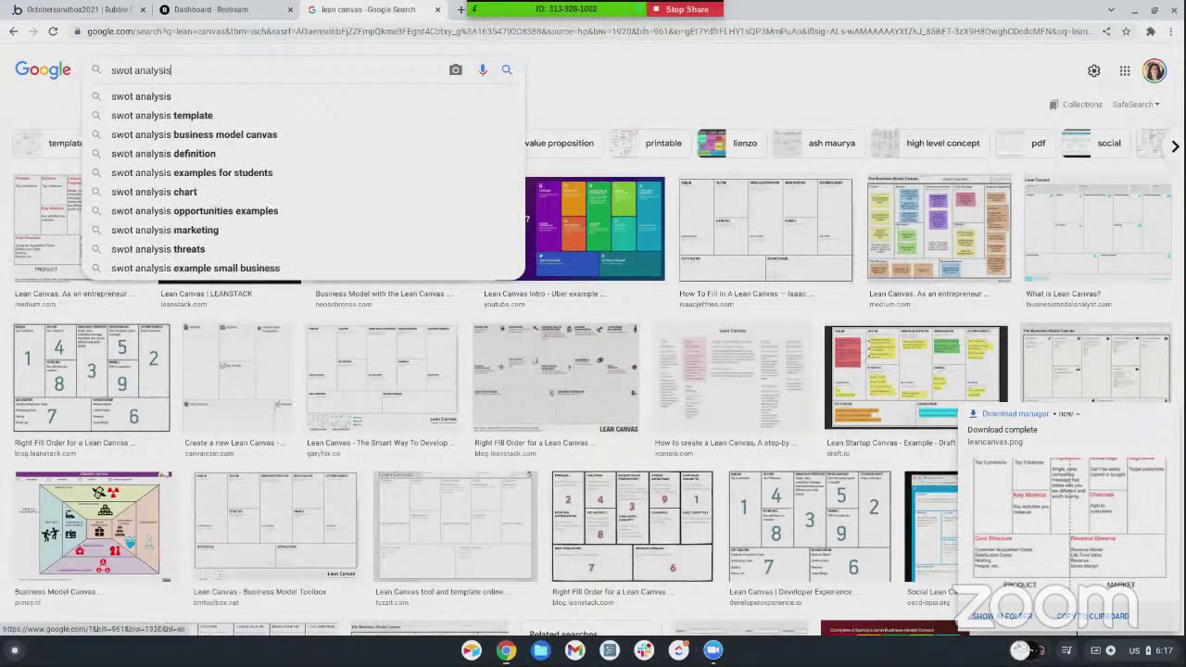
key(Return)
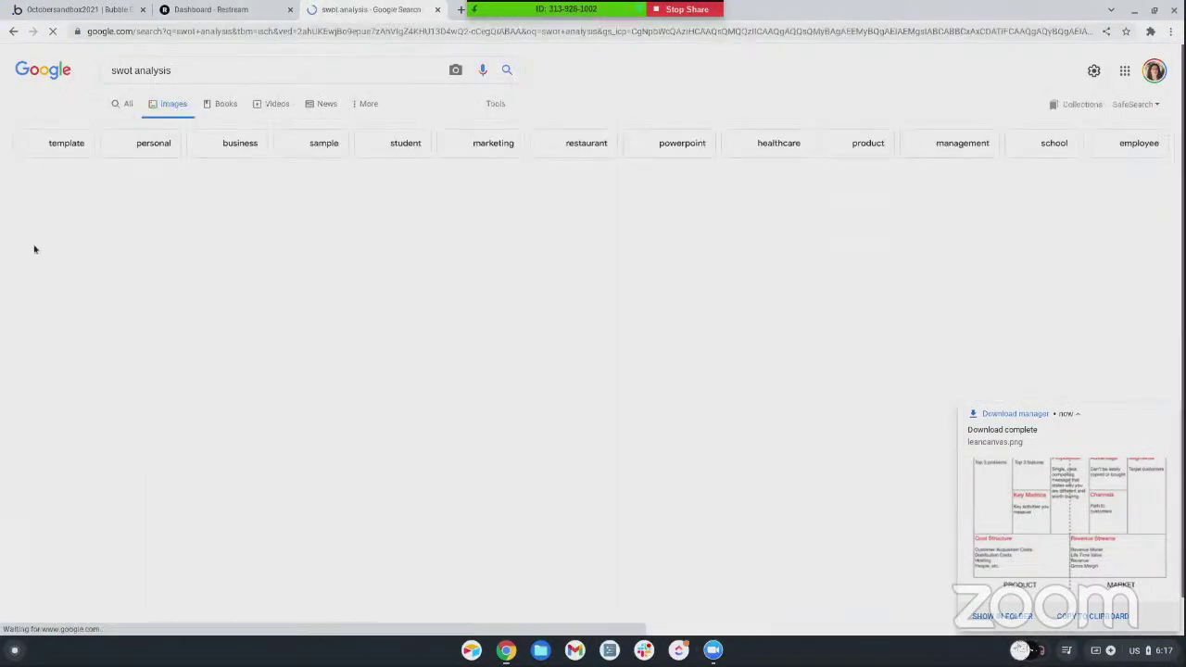
right_click(74, 236)
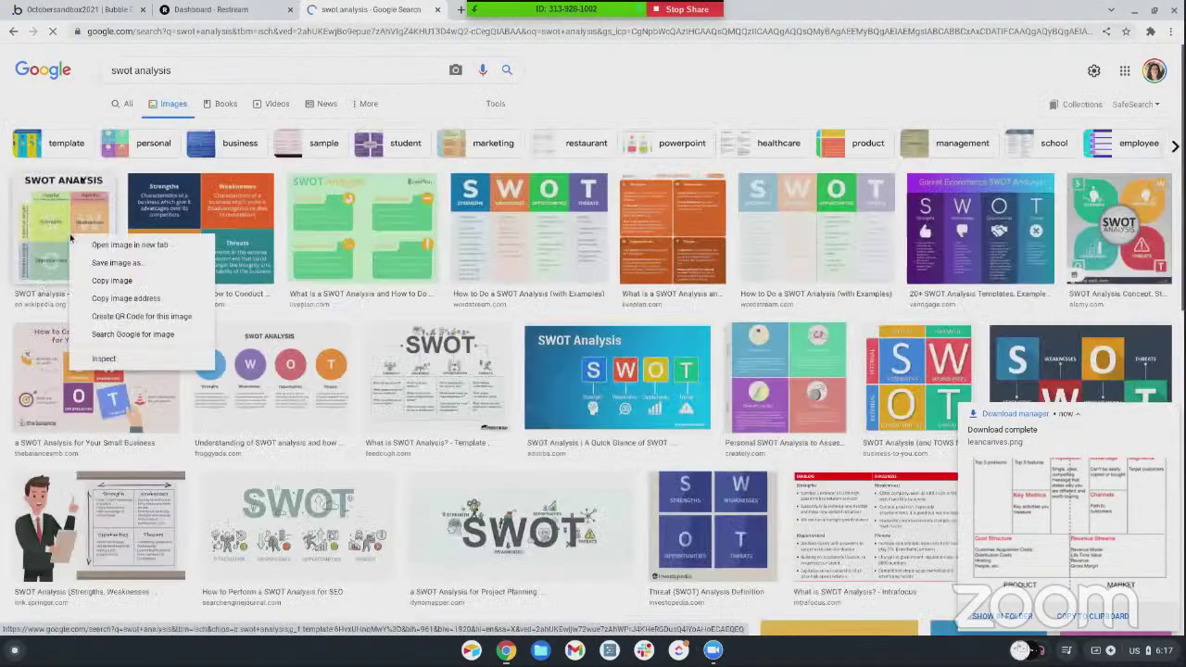
click(117, 267)
text(swot)
key(Return)
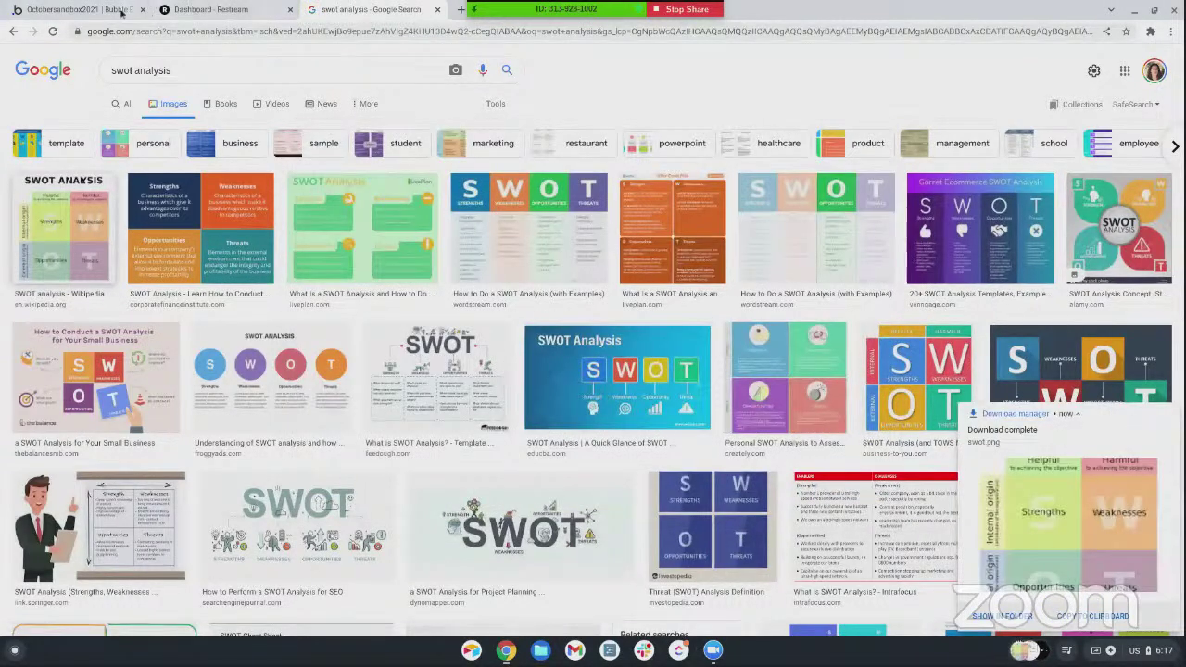
Return to the Bubble editor, upload swot.png as the image of the SWOT Analysis template entry, and save
click(107, 11)
click(259, 213)
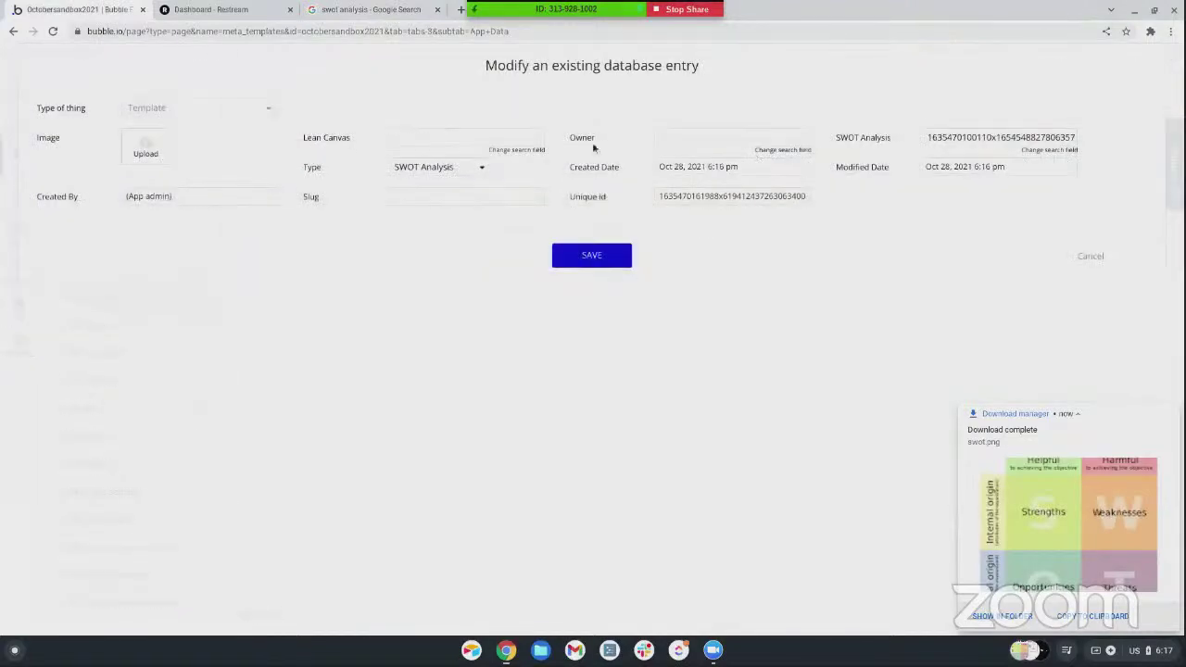
click(149, 146)
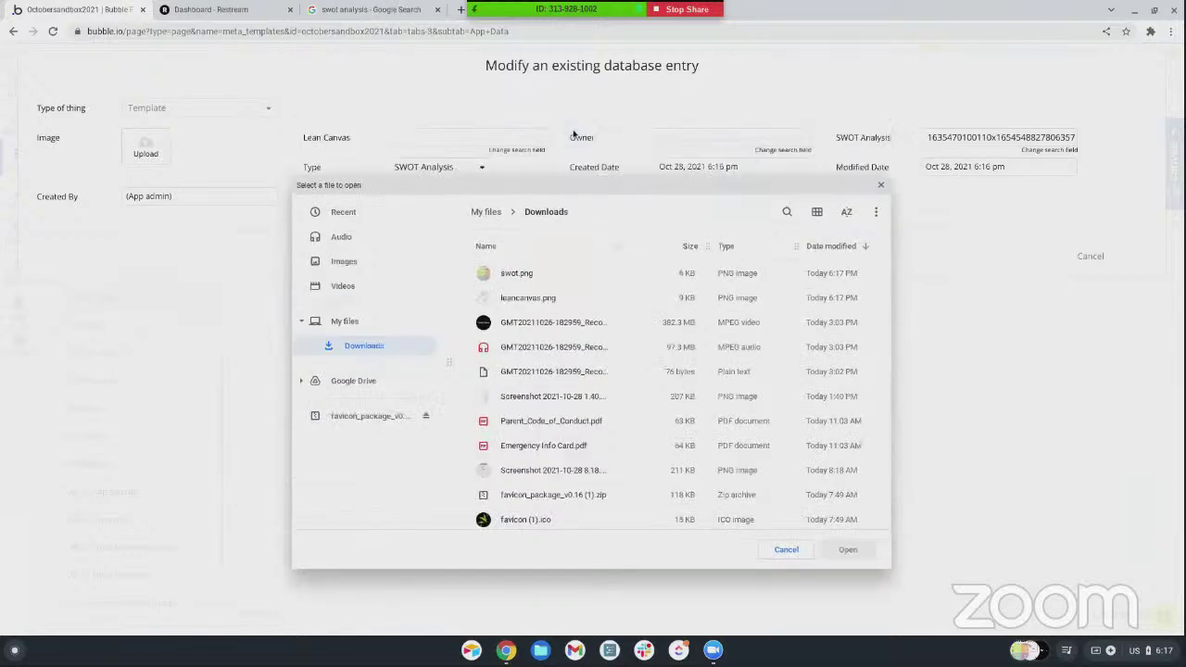
double_click(514, 272)
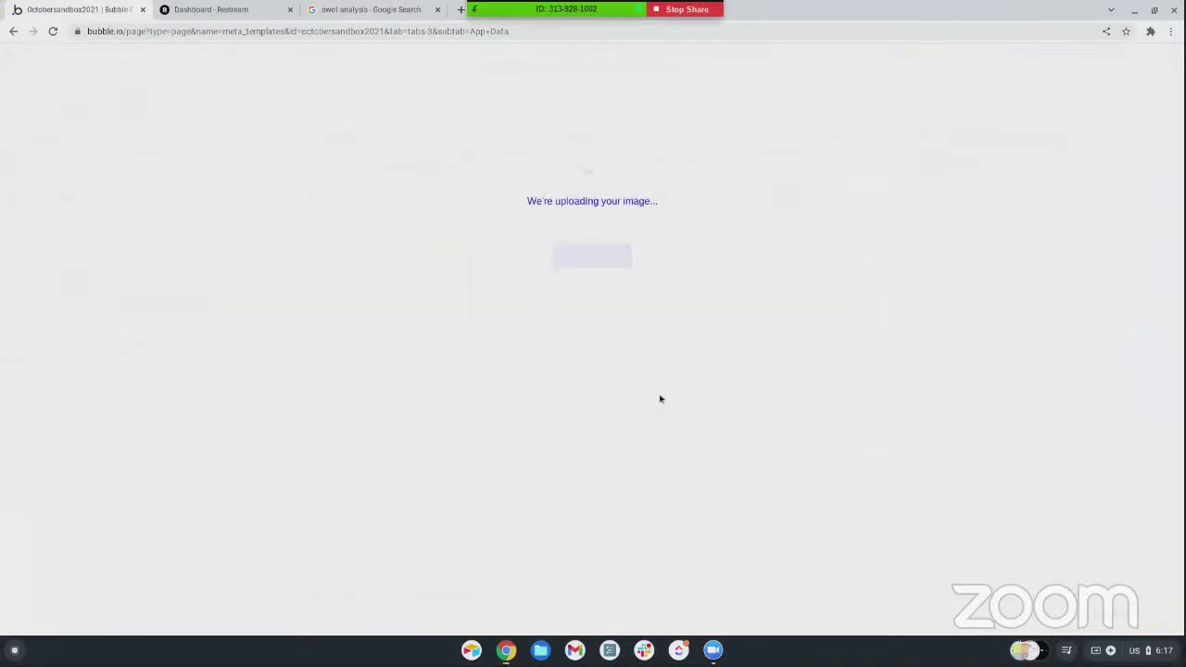
click(598, 258)
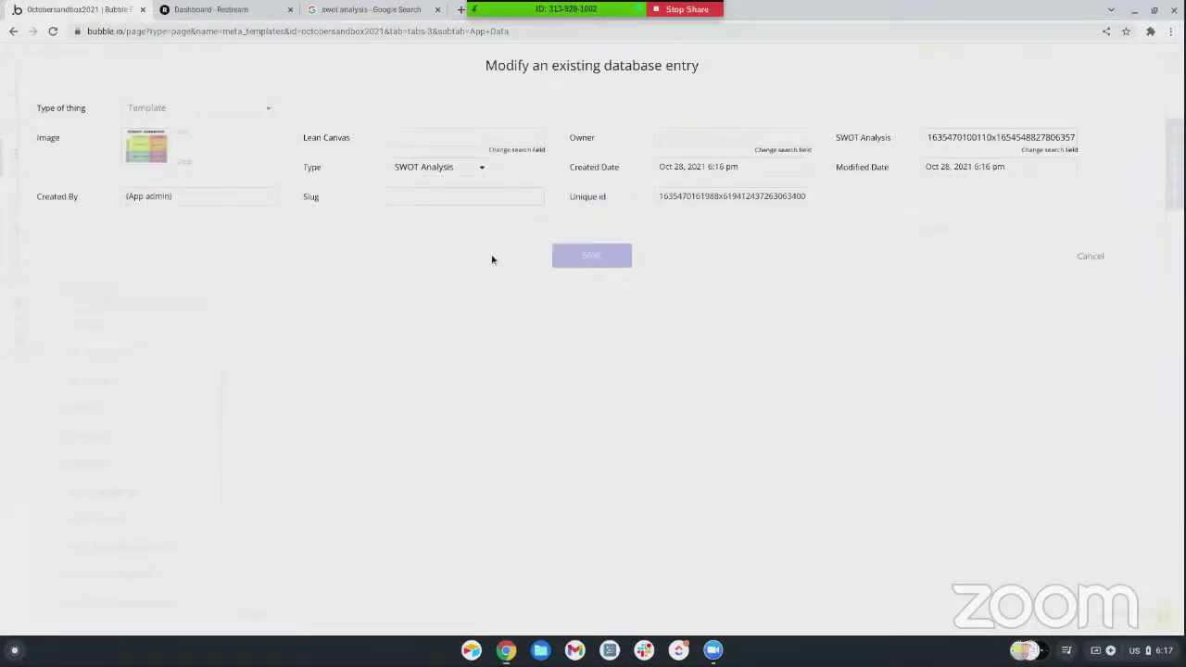
click(569, 205)
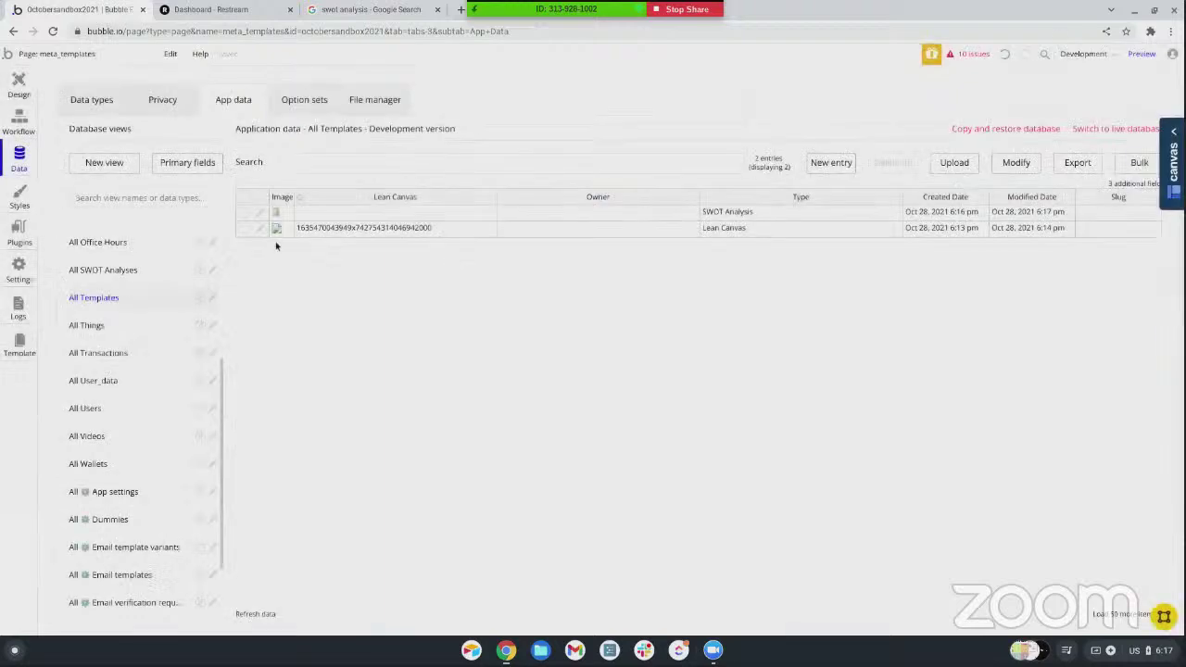
Upload leancanvas.png as the image of the Lean Canvas template entry and save
click(258, 229)
click(148, 154)
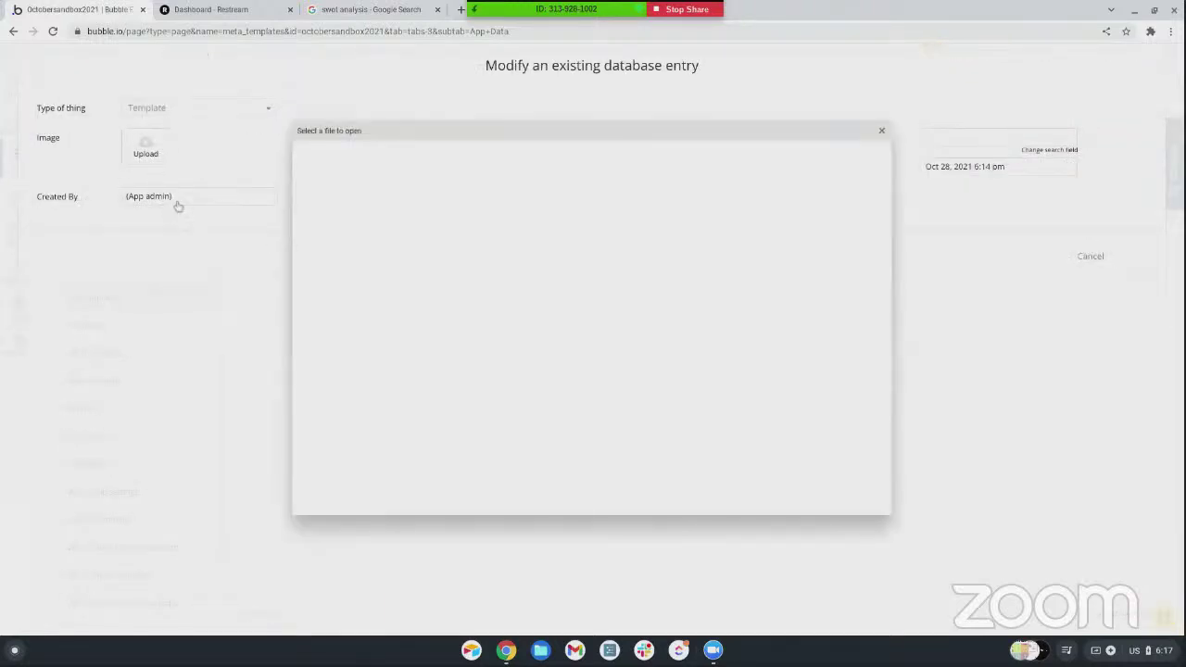
double_click(521, 243)
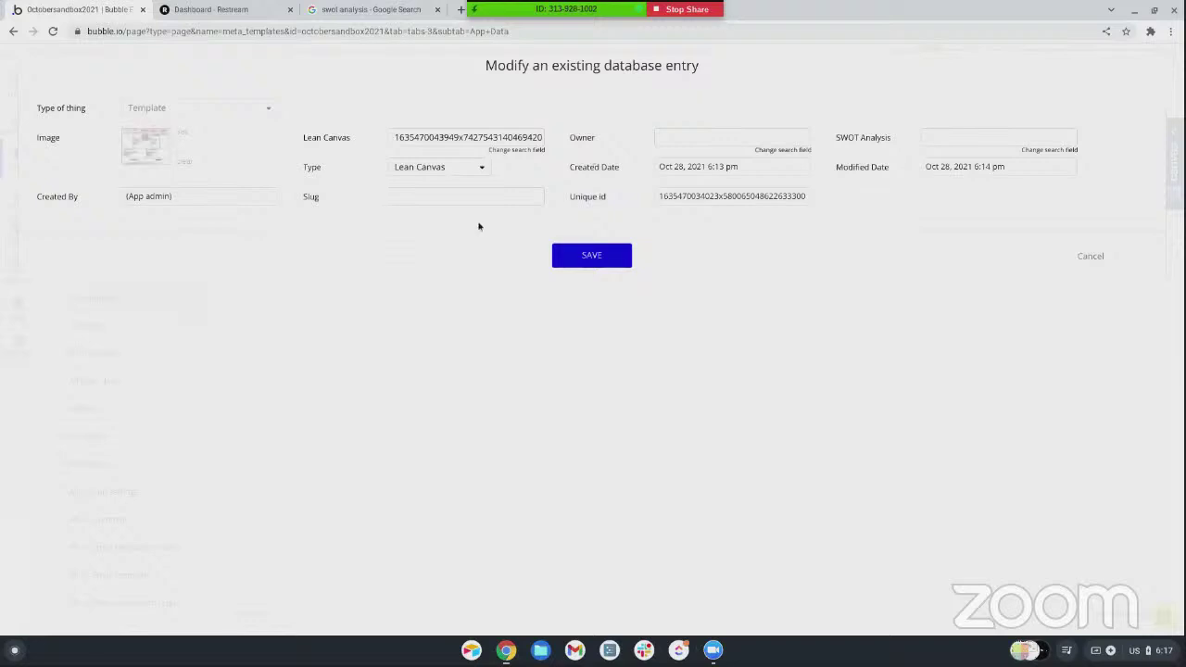
click(575, 260)
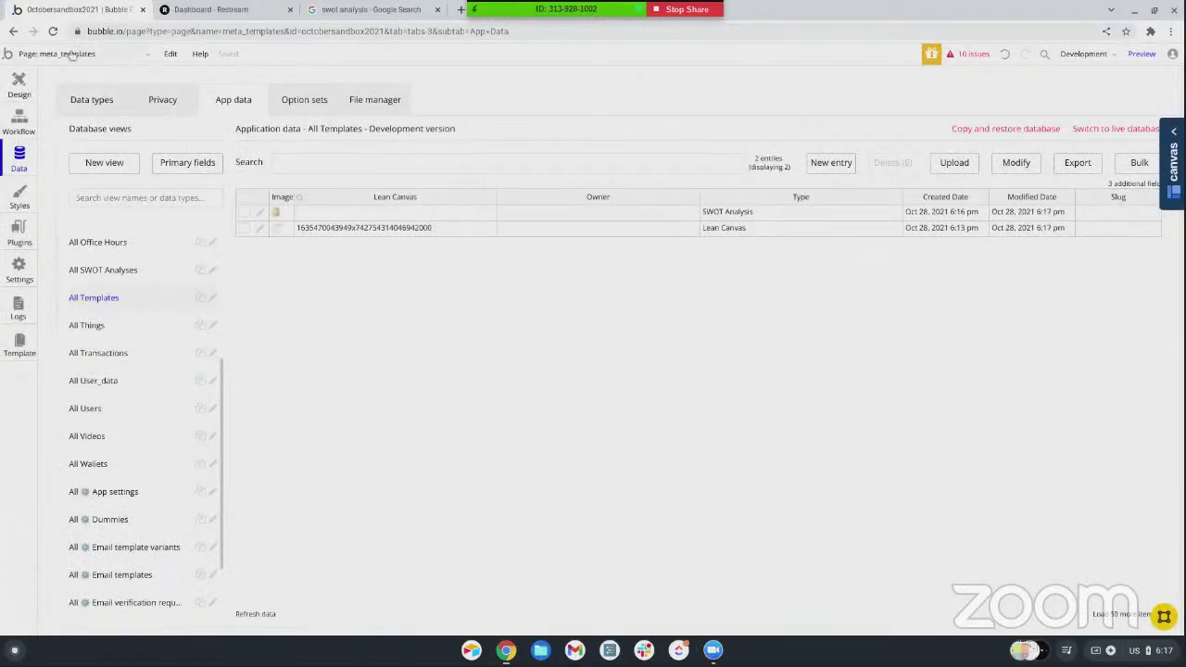
Preview the meta_templates page and sign in to the development version with the app's username and password
click(1143, 55)
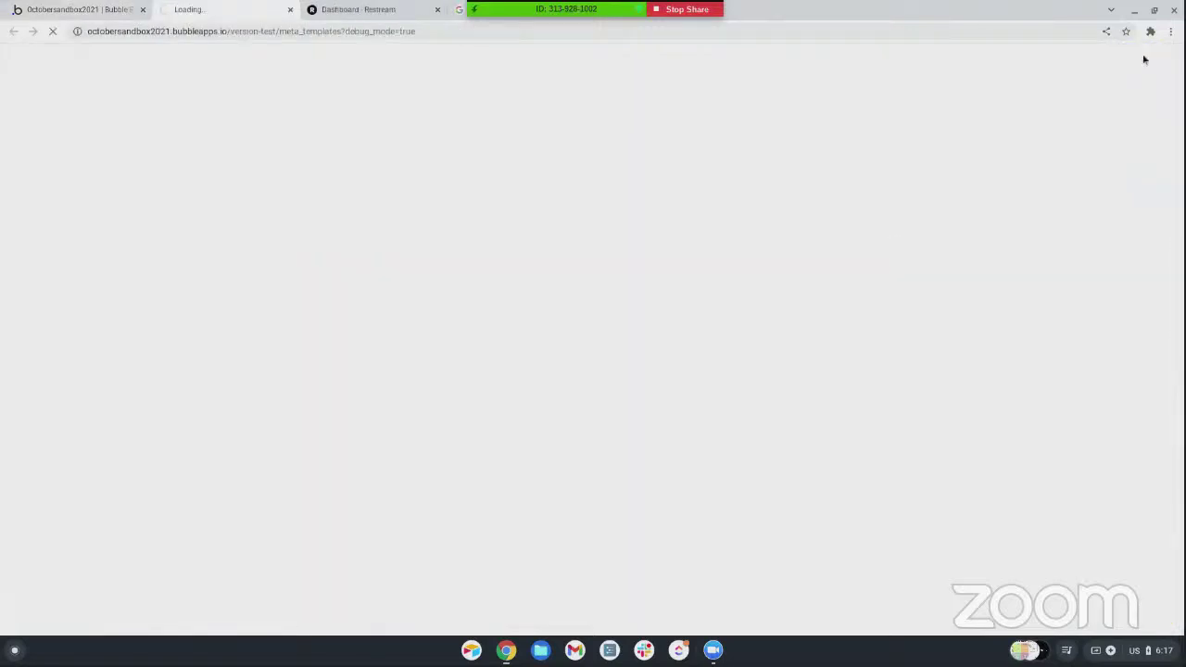
text(username)
key(Tab)
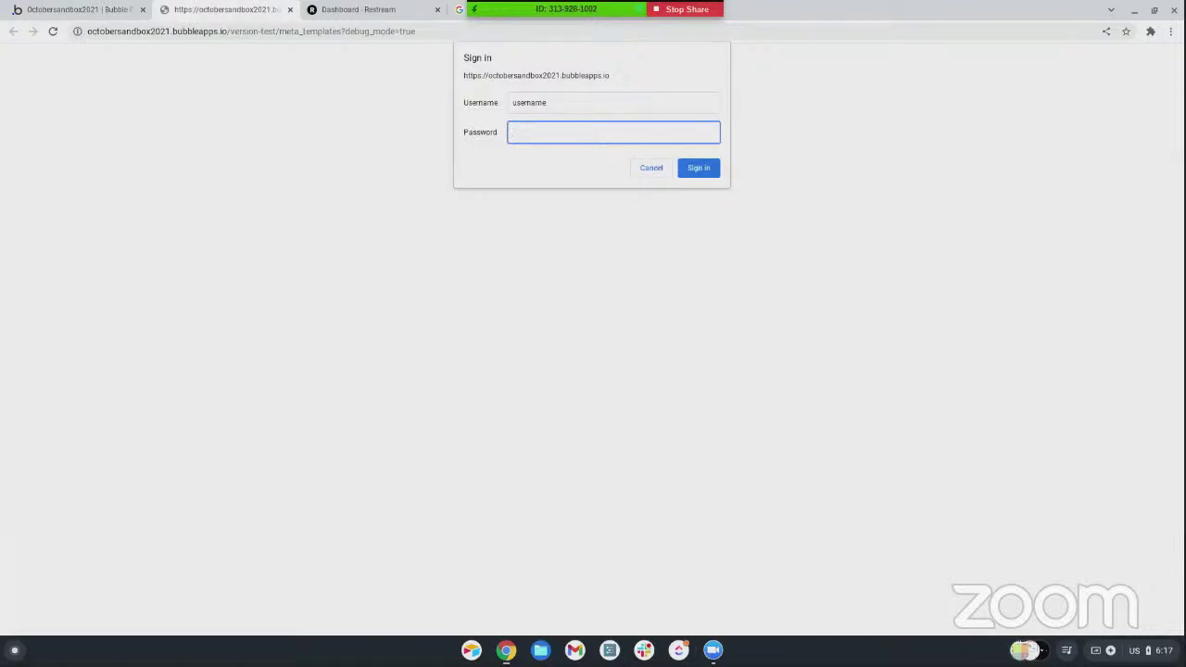
text(password)
key(Return)
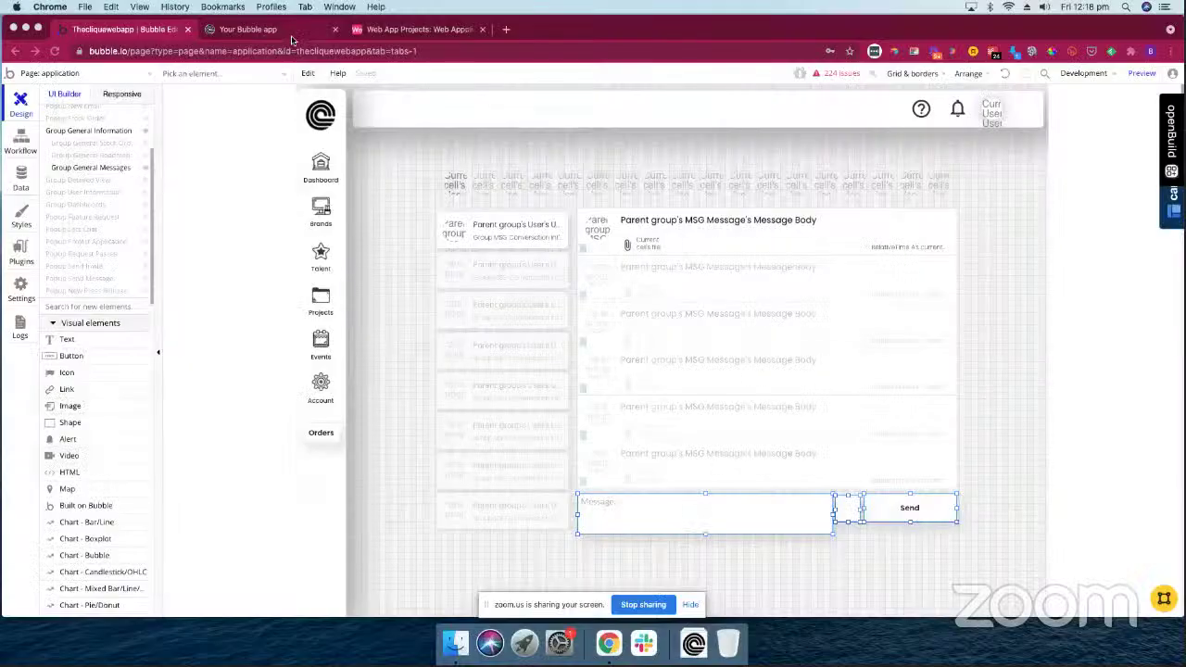
Reload the running Thecliquewebapp messages page, then return to its editor and select the Group Message container
click(291, 35)
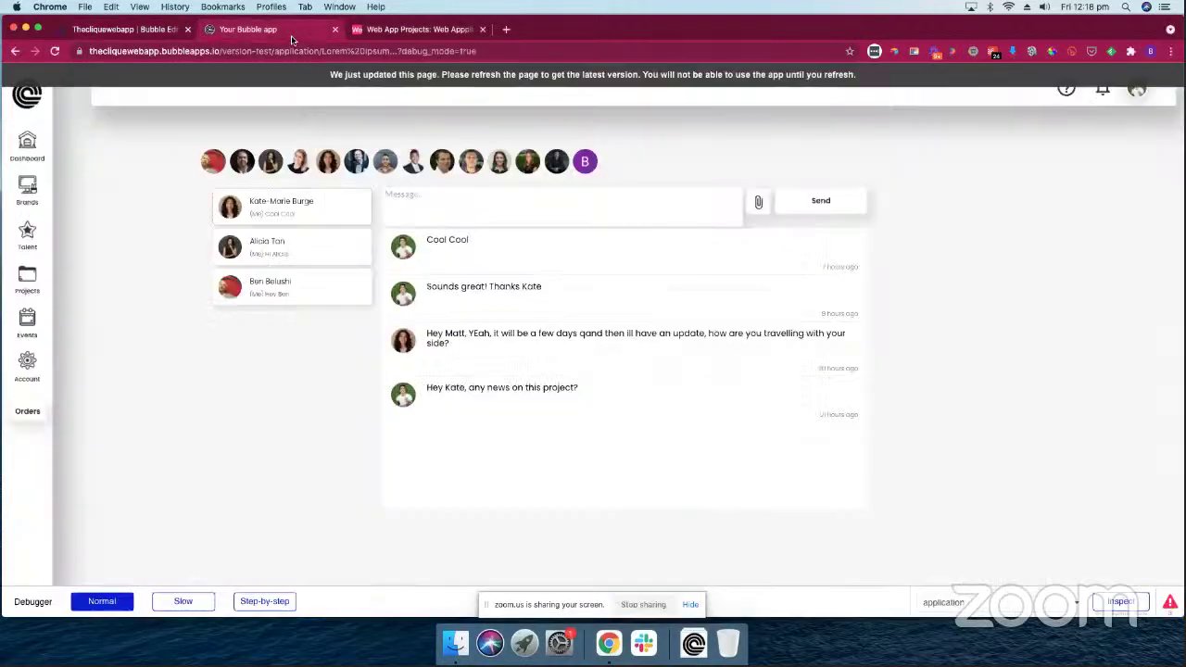
key(super+r)
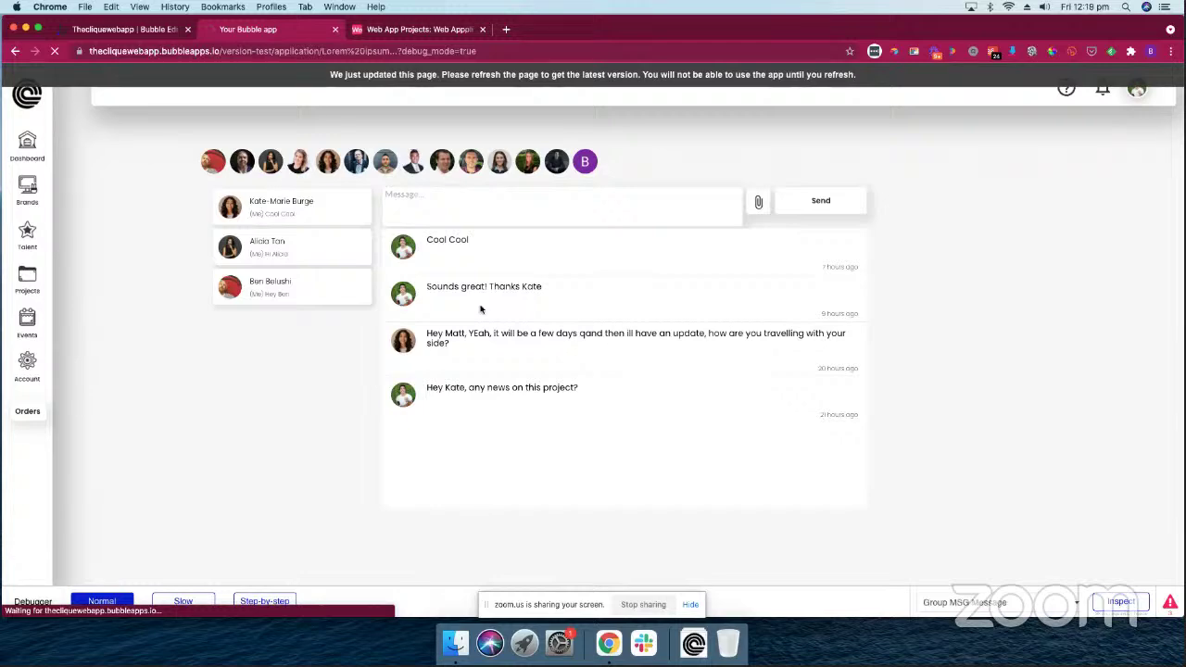
click(143, 33)
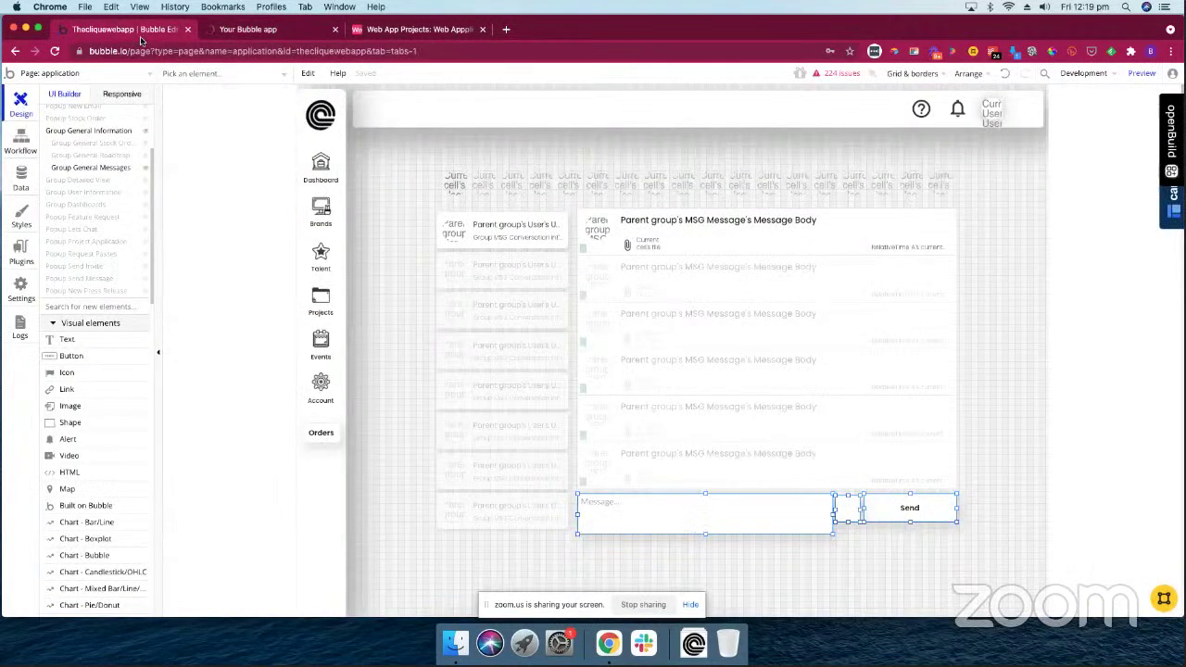
click(869, 560)
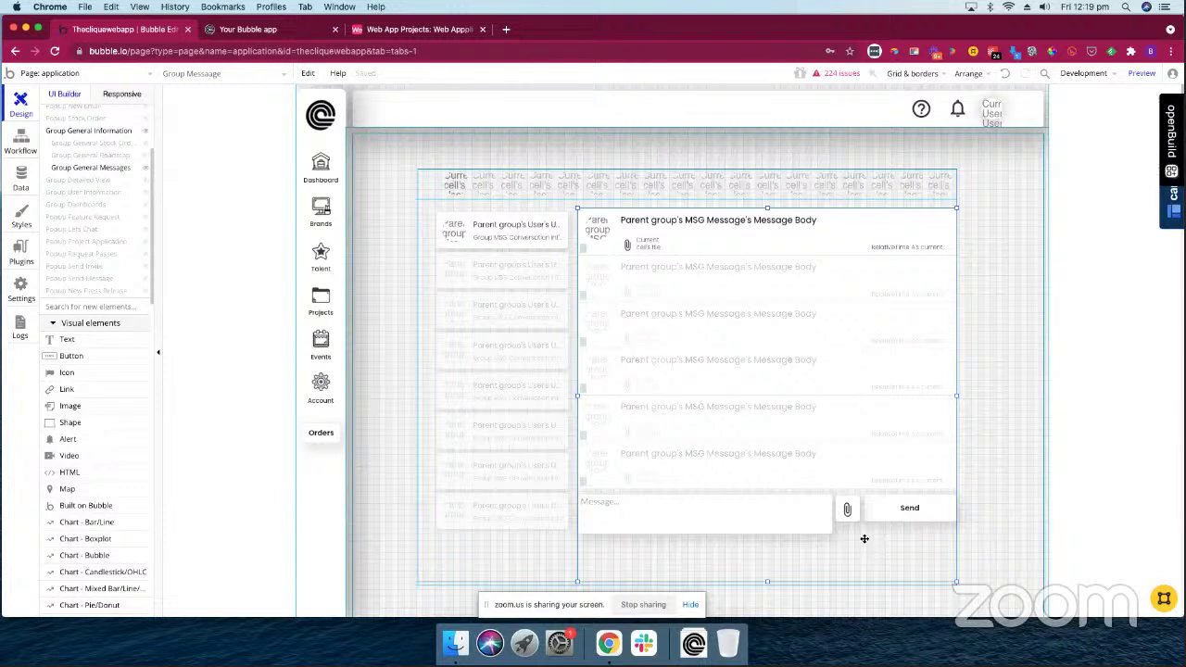
click(635, 559)
click(636, 560)
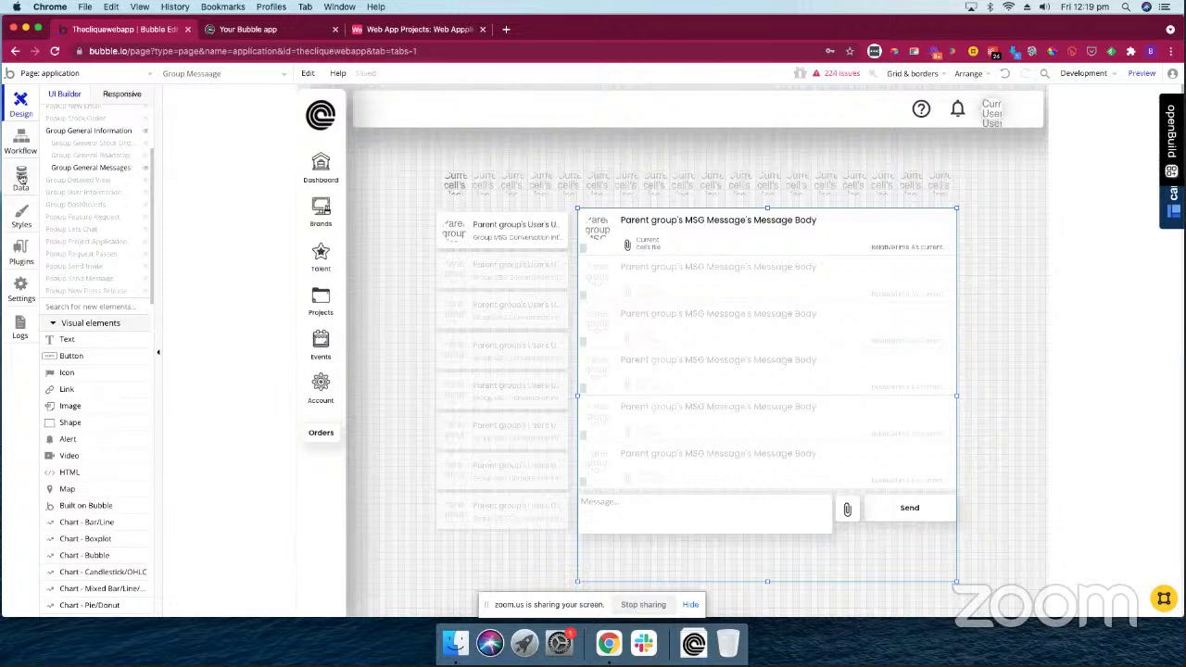
Look through the installed plugins and examine the details of RepeatingGroup to Chat
click(21, 247)
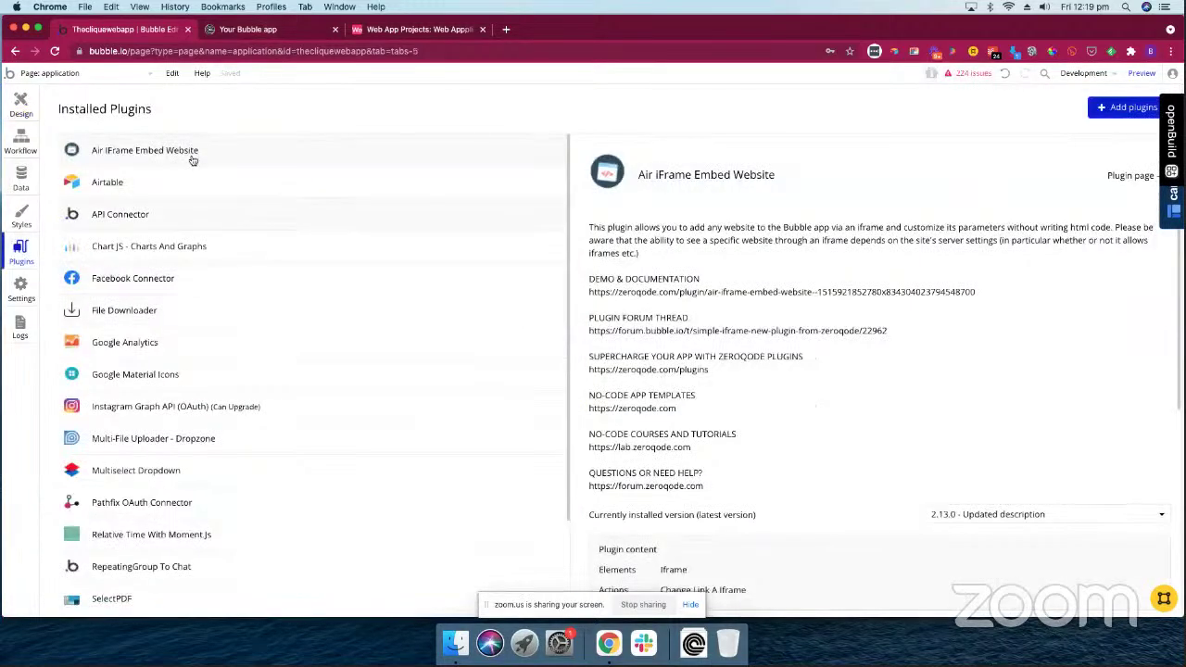
scroll(228, 191, down, 2)
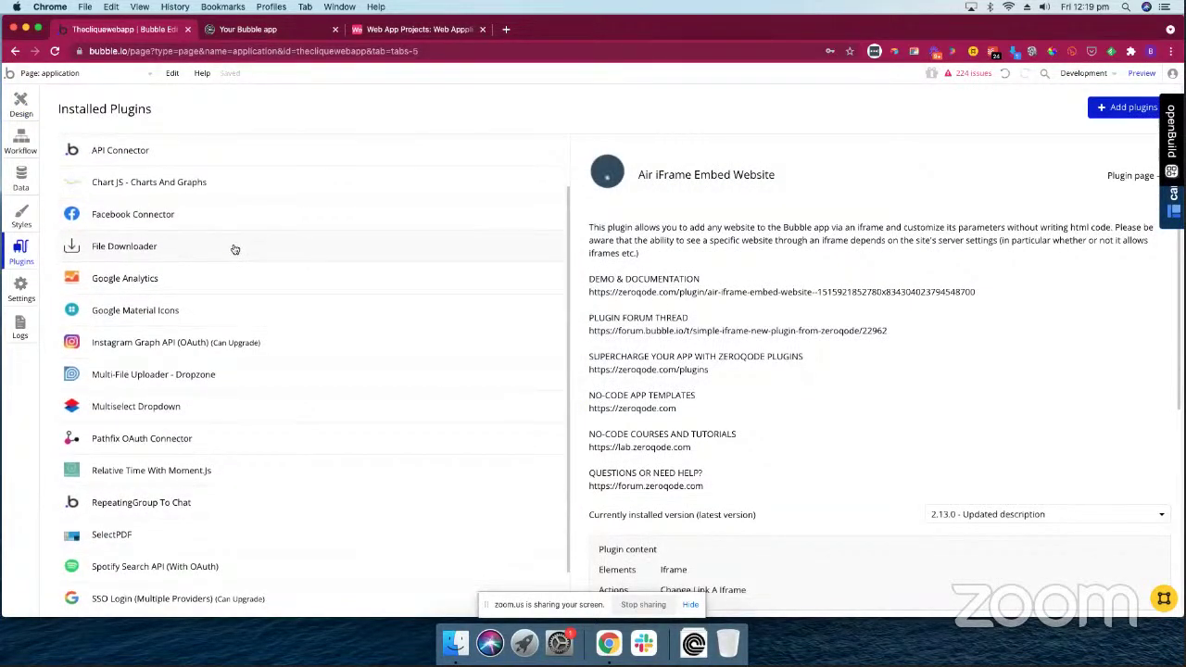
scroll(232, 249, down, 2)
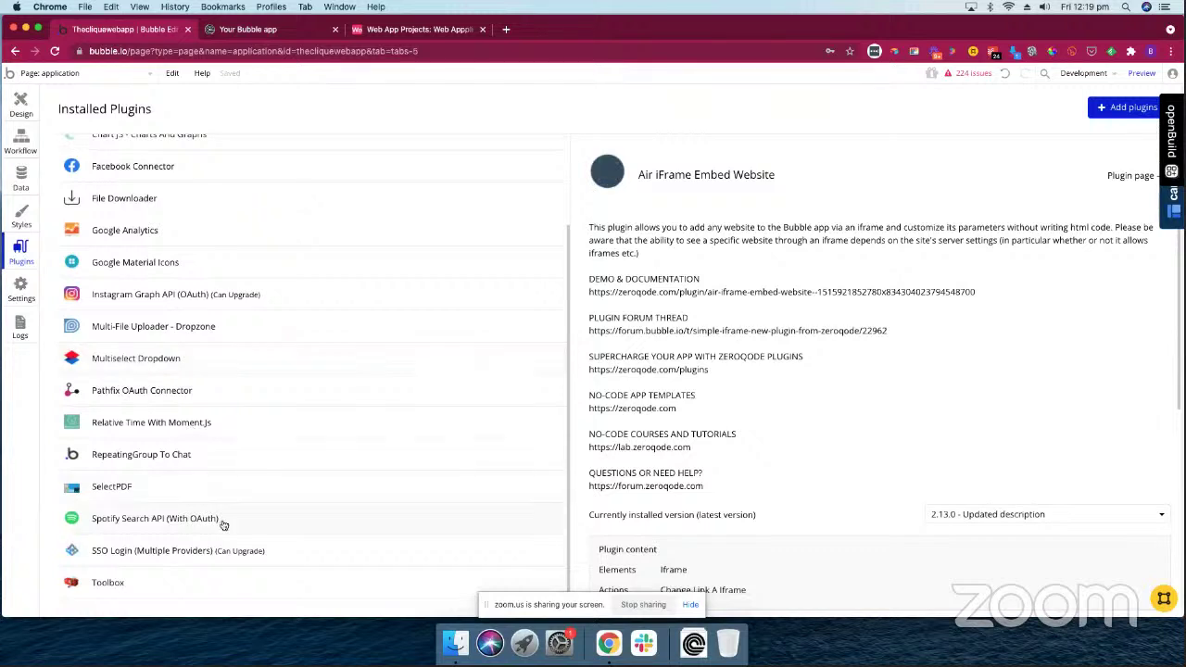
scroll(236, 418, up, 1)
scroll(237, 420, up, 4)
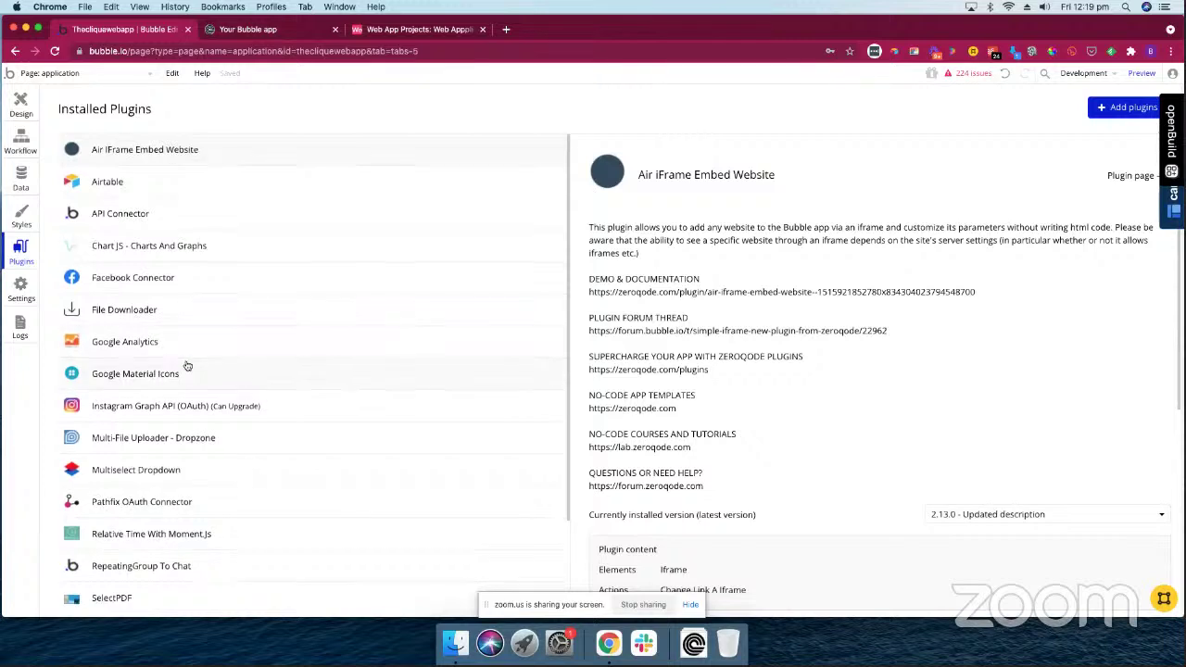
scroll(186, 362, down, 2)
scroll(187, 367, down, 3)
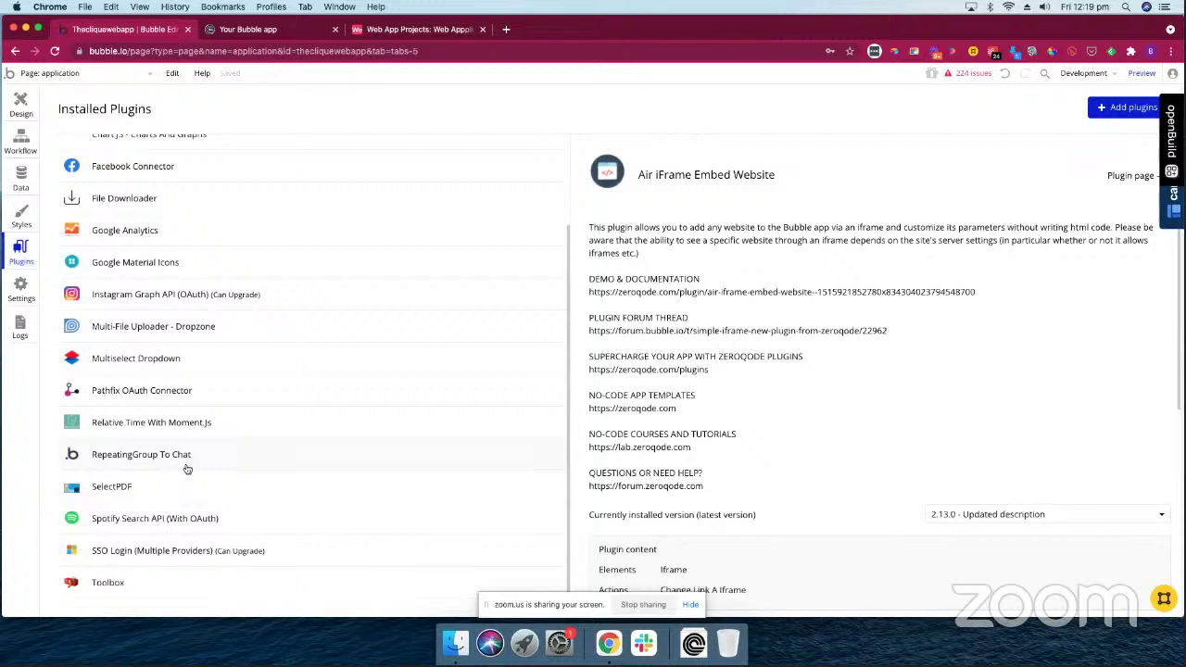
click(78, 460)
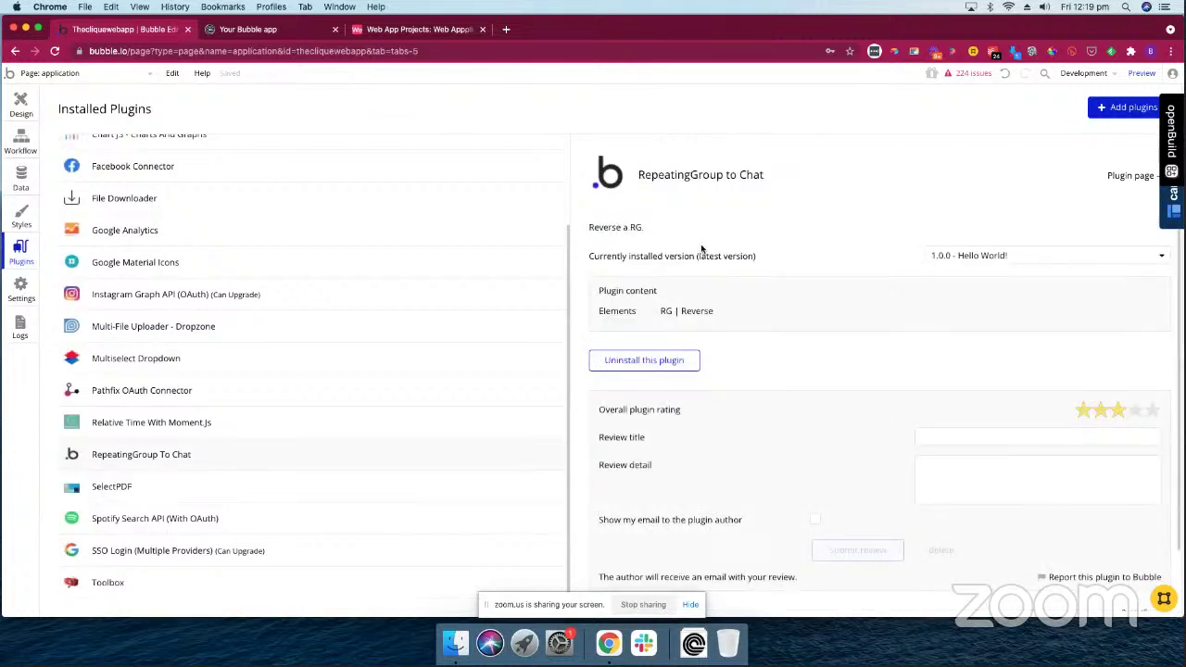
scroll(840, 259, down, 2)
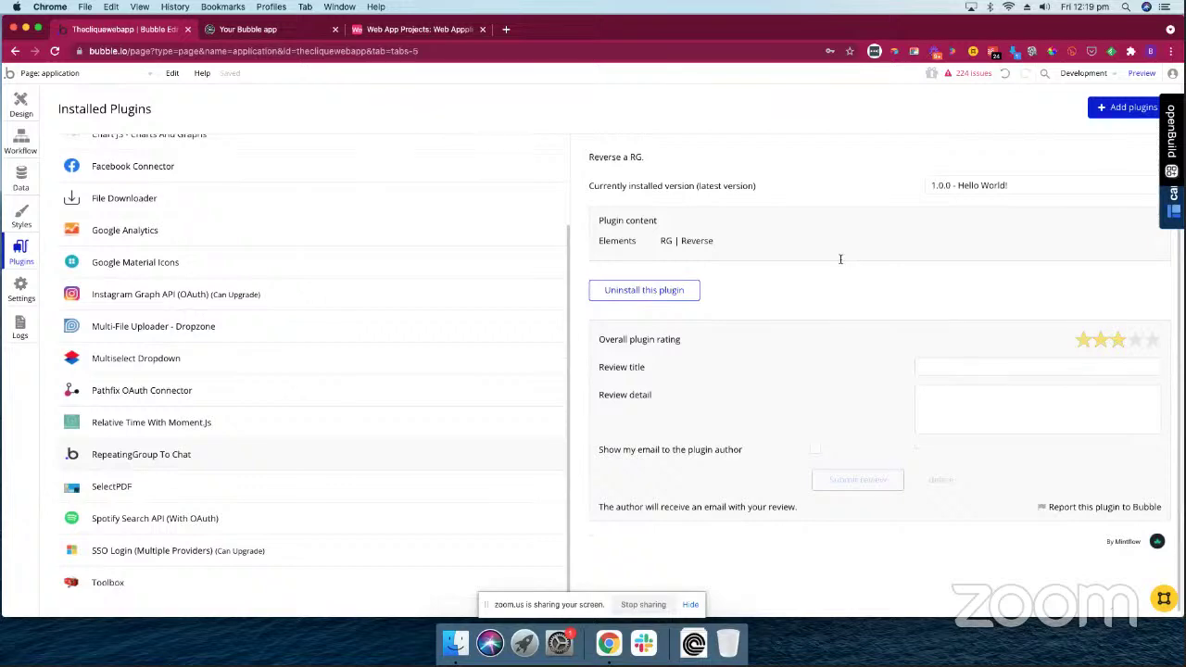
scroll(840, 259, up, 1)
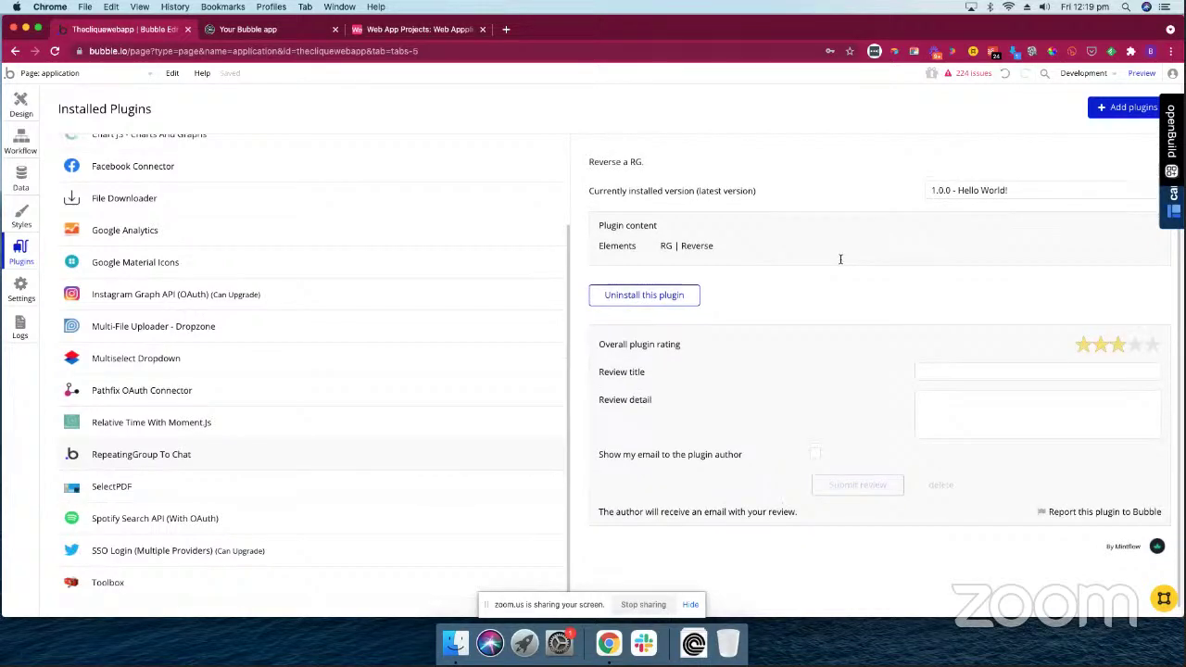
scroll(840, 260, up, 2)
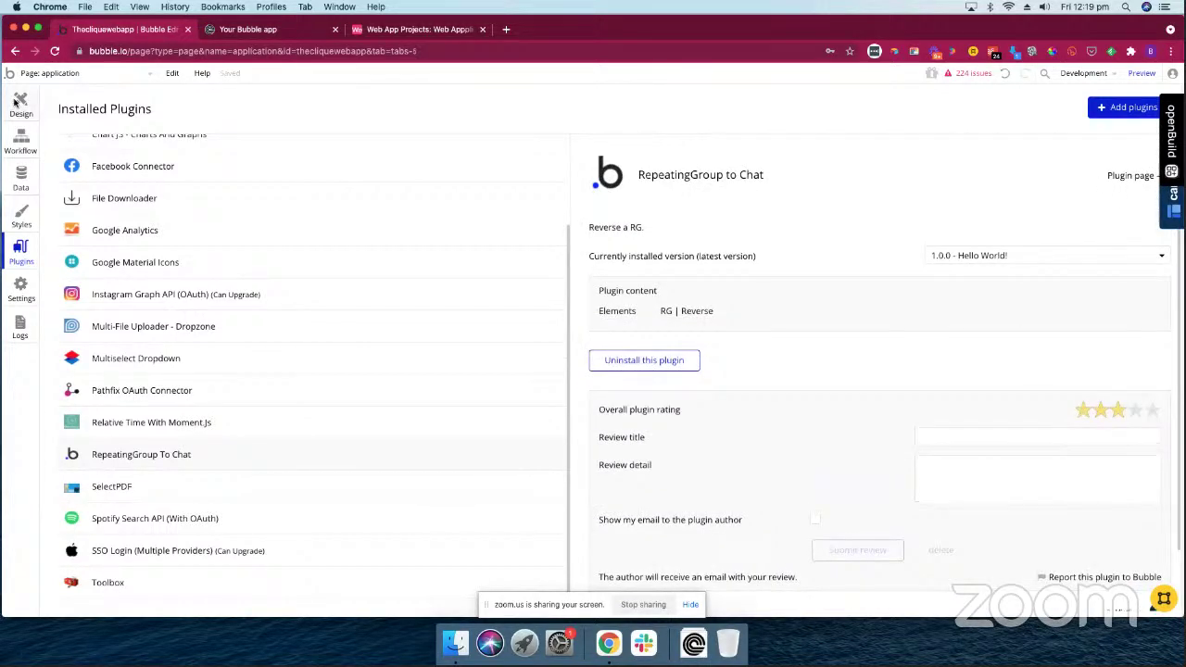
Place an RG | Reverse element of about 19 by 17 px in the lower-right corner of Group General Messages and open its properties
click(20, 103)
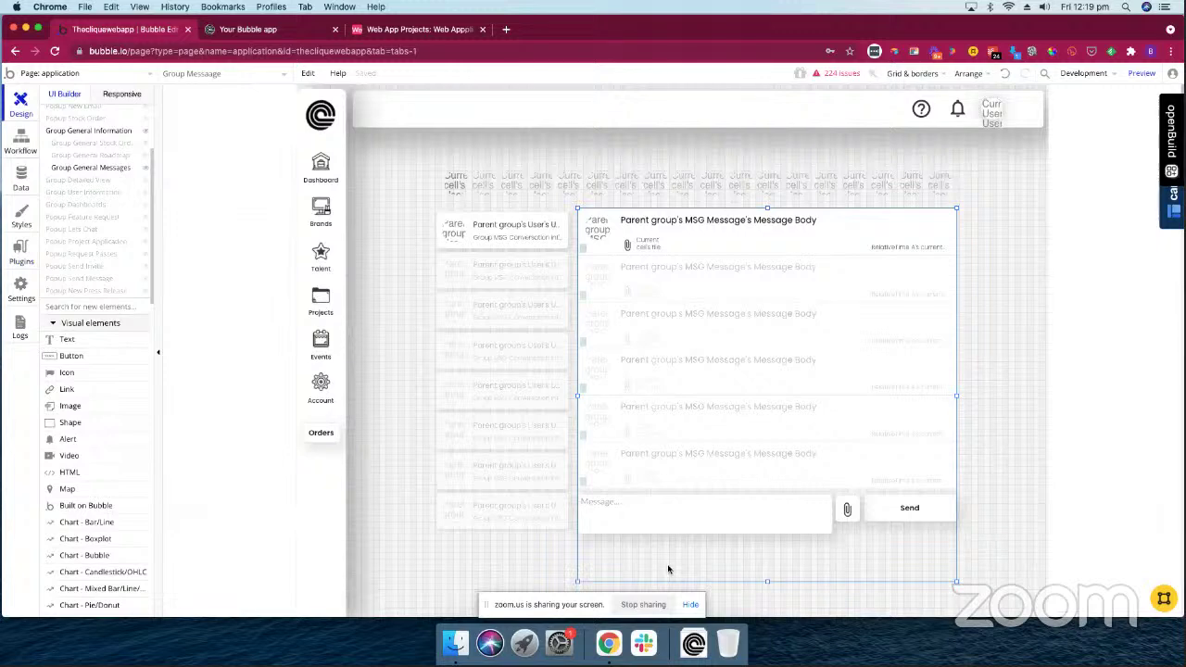
click(510, 532)
scroll(505, 532, down, 3)
click(669, 491)
scroll(669, 491, up, 3)
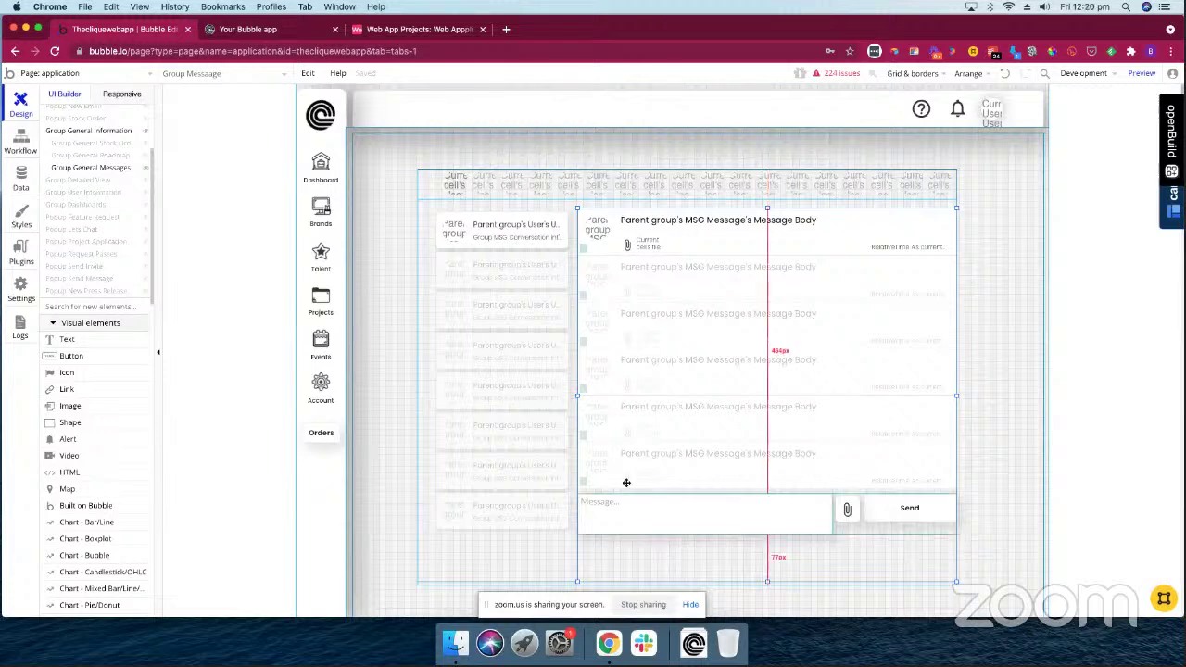
scroll(616, 478, down, 3)
click(419, 533)
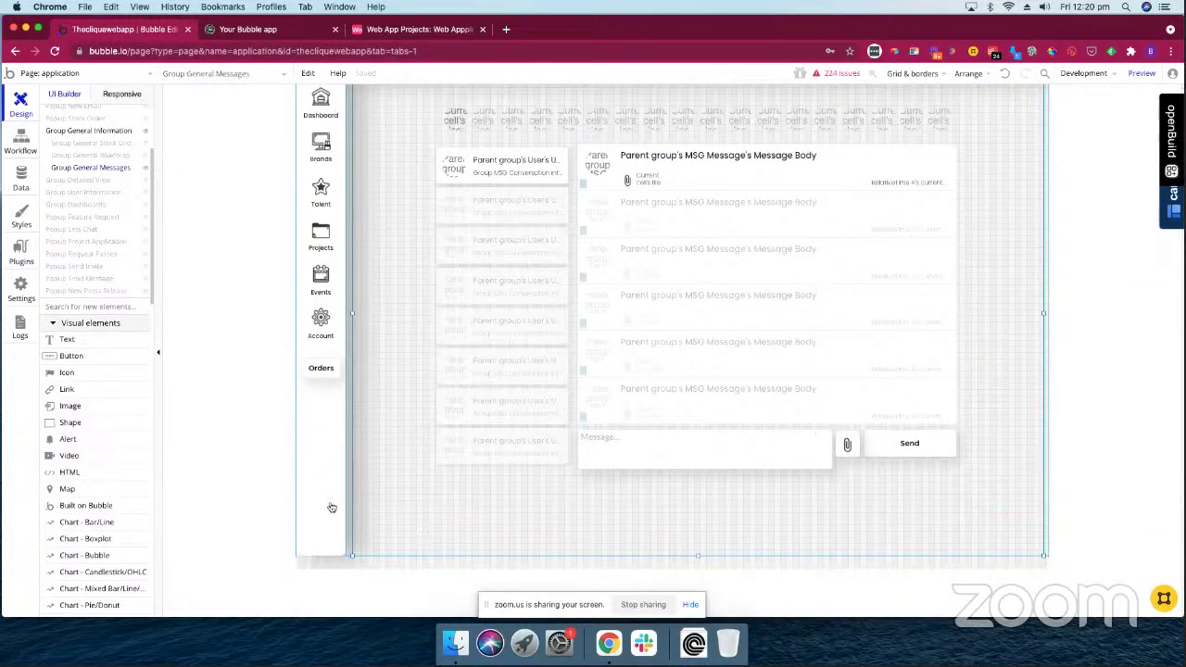
scroll(106, 458, down, 7)
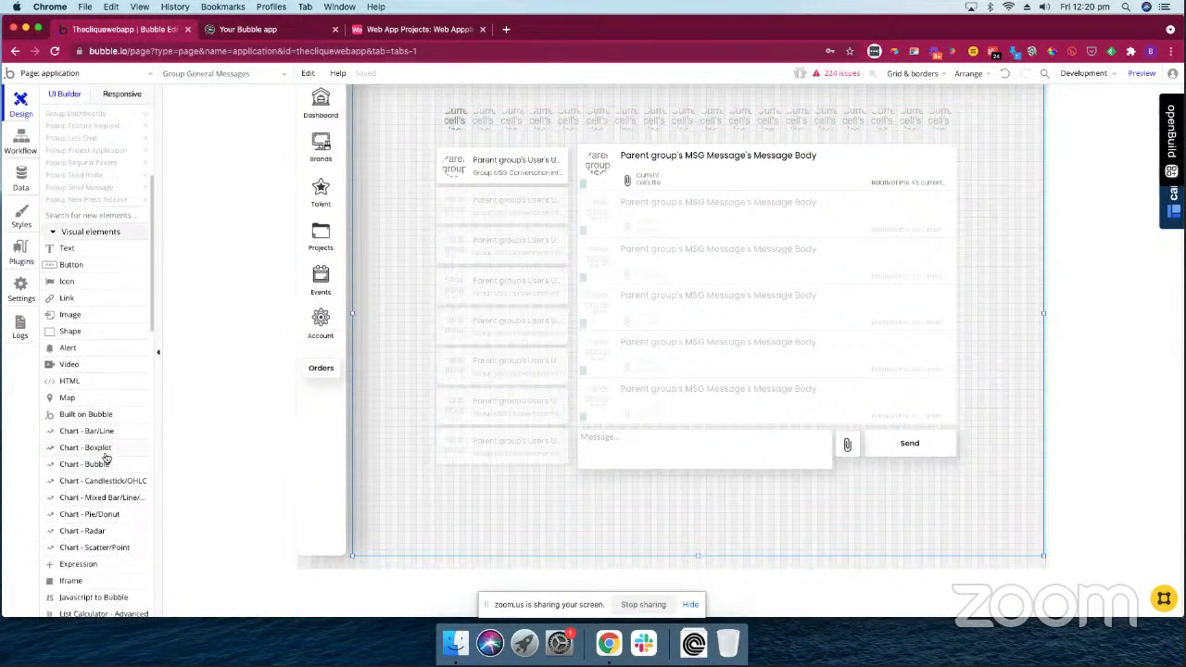
scroll(107, 458, down, 2)
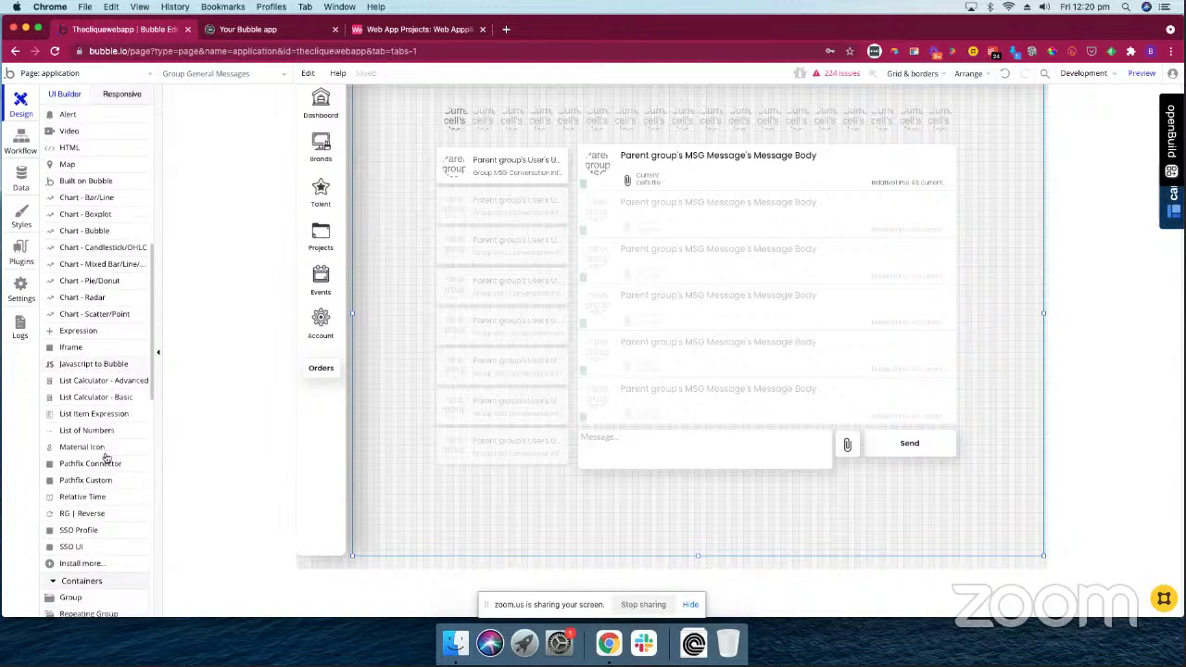
click(93, 512)
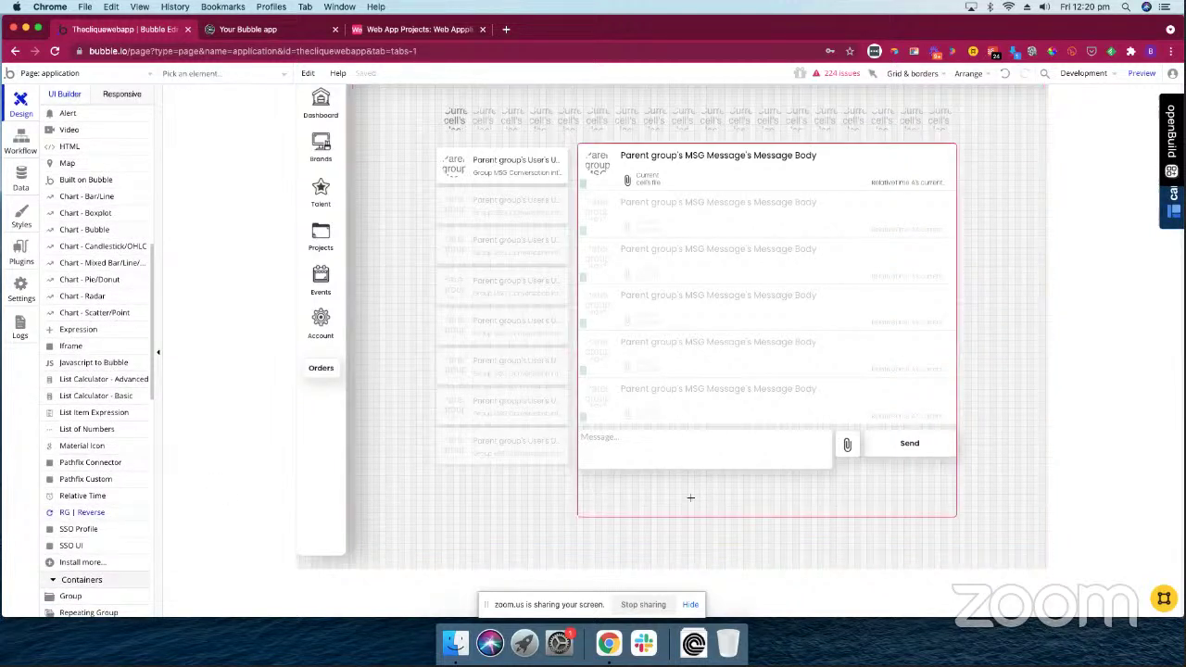
mouse_move(1008, 519)
mouse_down()
mouse_move(1038, 545)
mouse_move(1044, 535)
mouse_up()
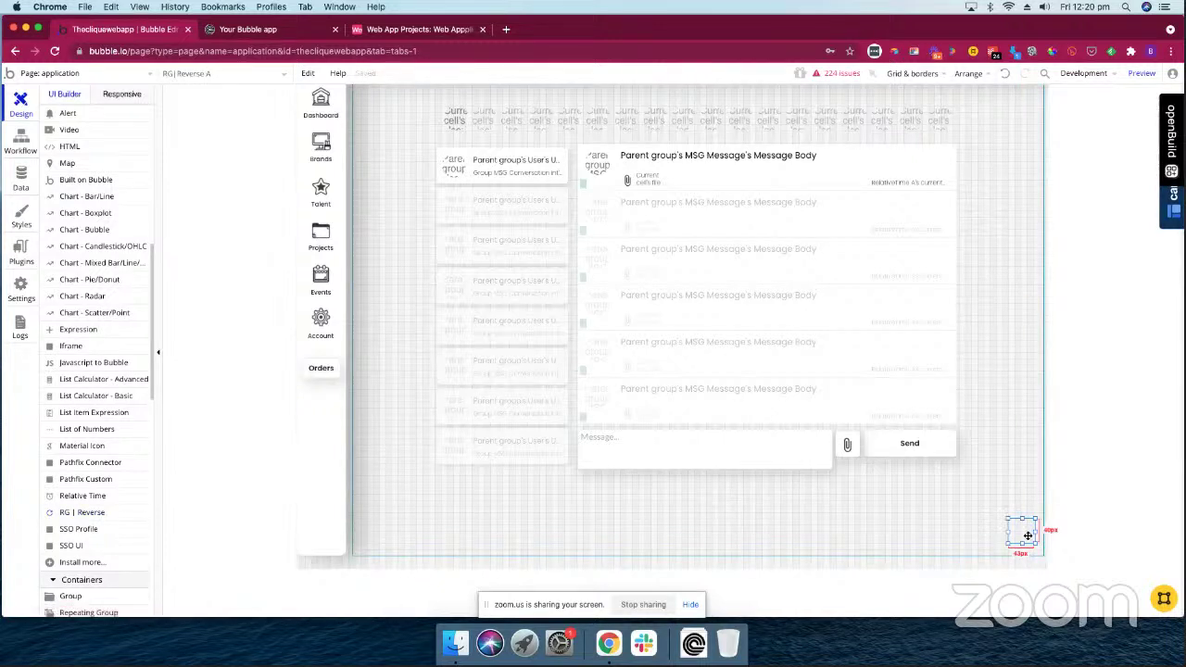
drag(1027, 536, 1022, 535)
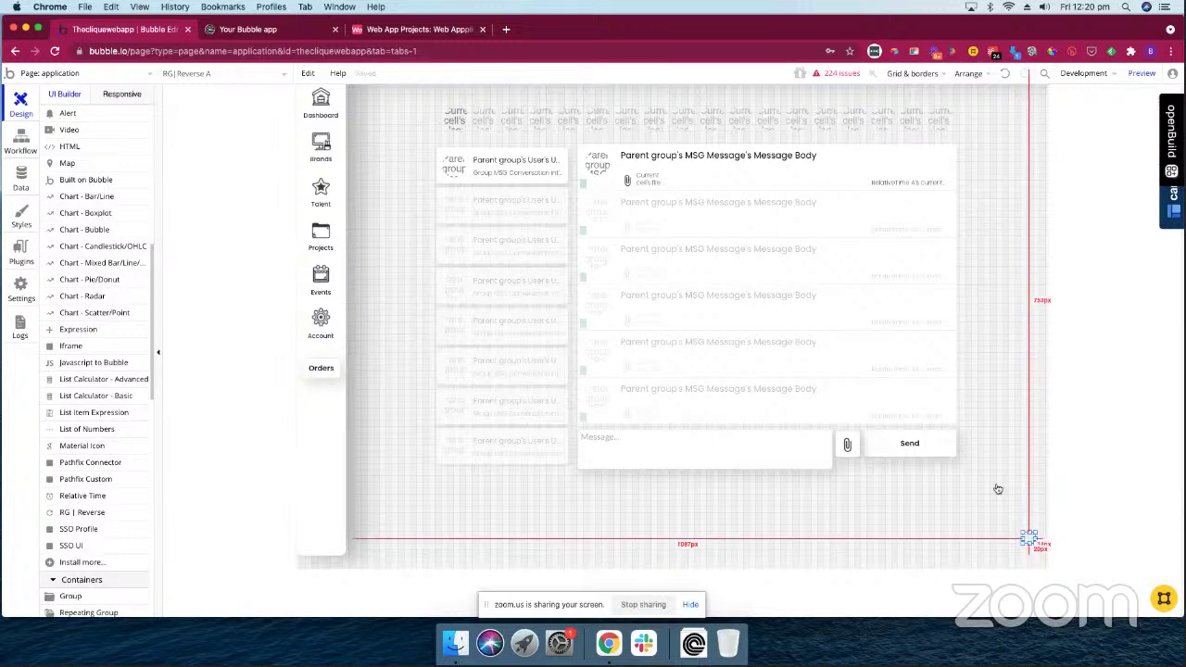
double_click(1029, 539)
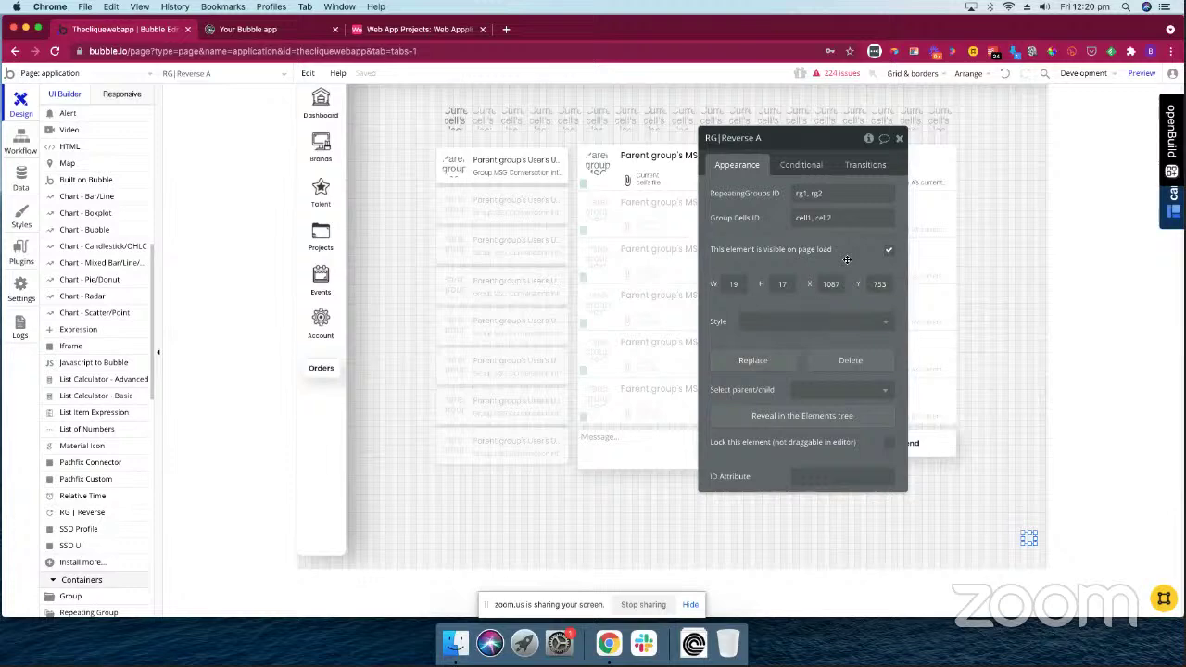
drag(814, 141, 335, 137)
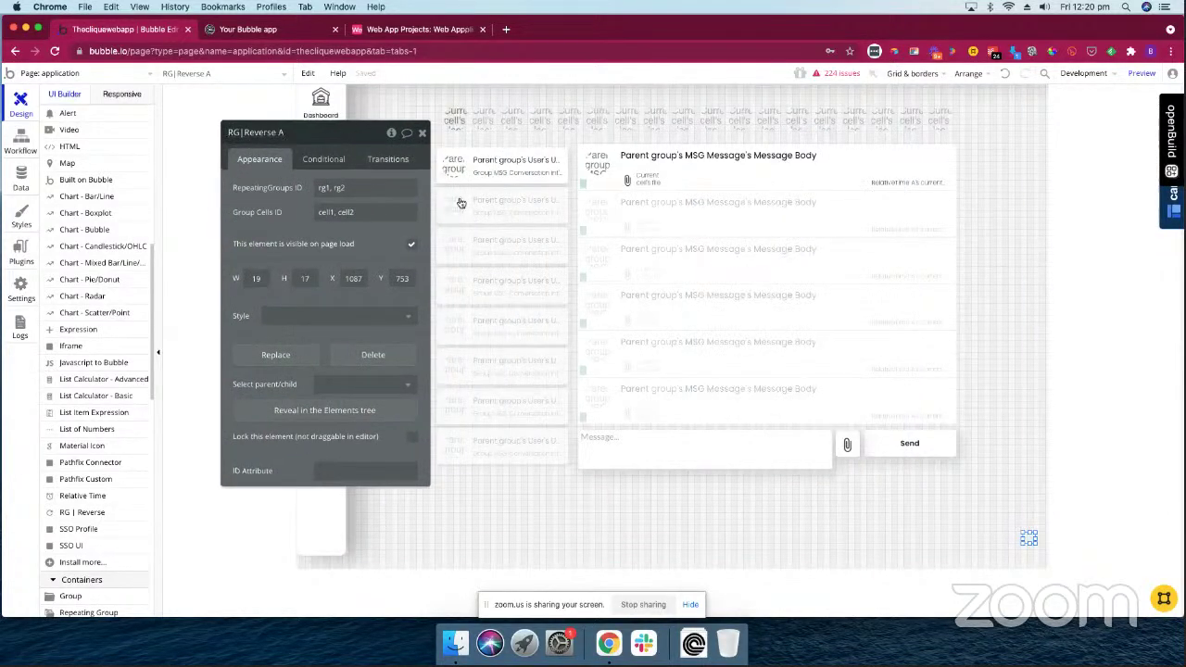
Set the ID Attribute of RepeatingGroup Messages to RGMessages
click(776, 283)
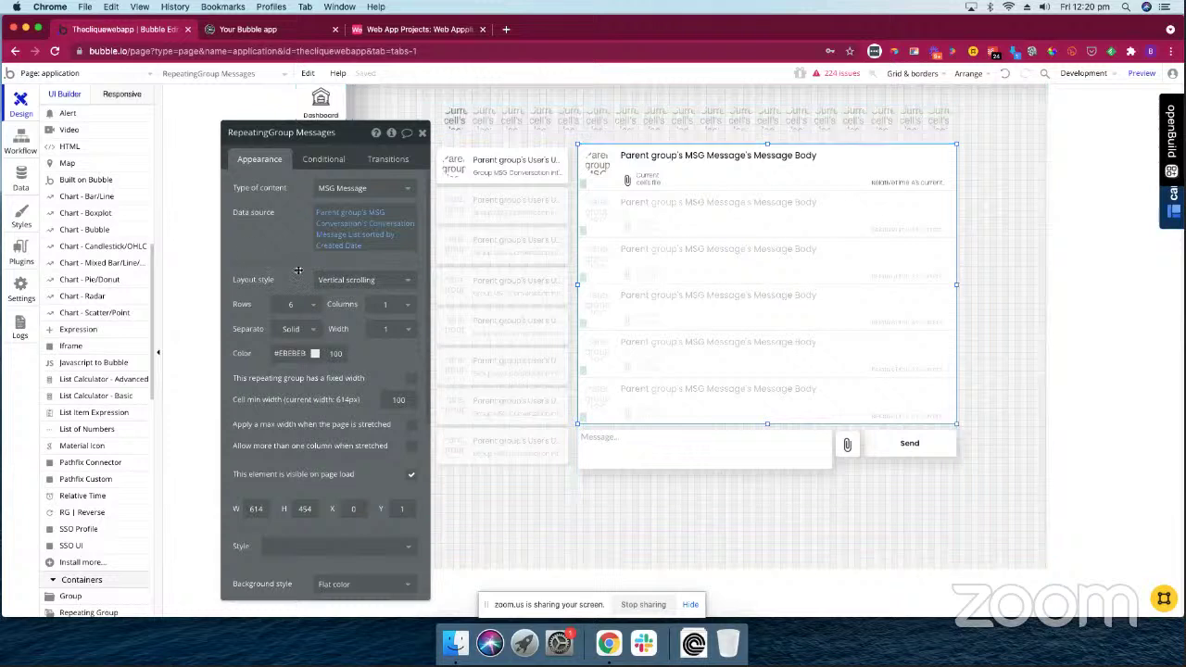
scroll(299, 269, down, 1)
scroll(299, 270, down, 5)
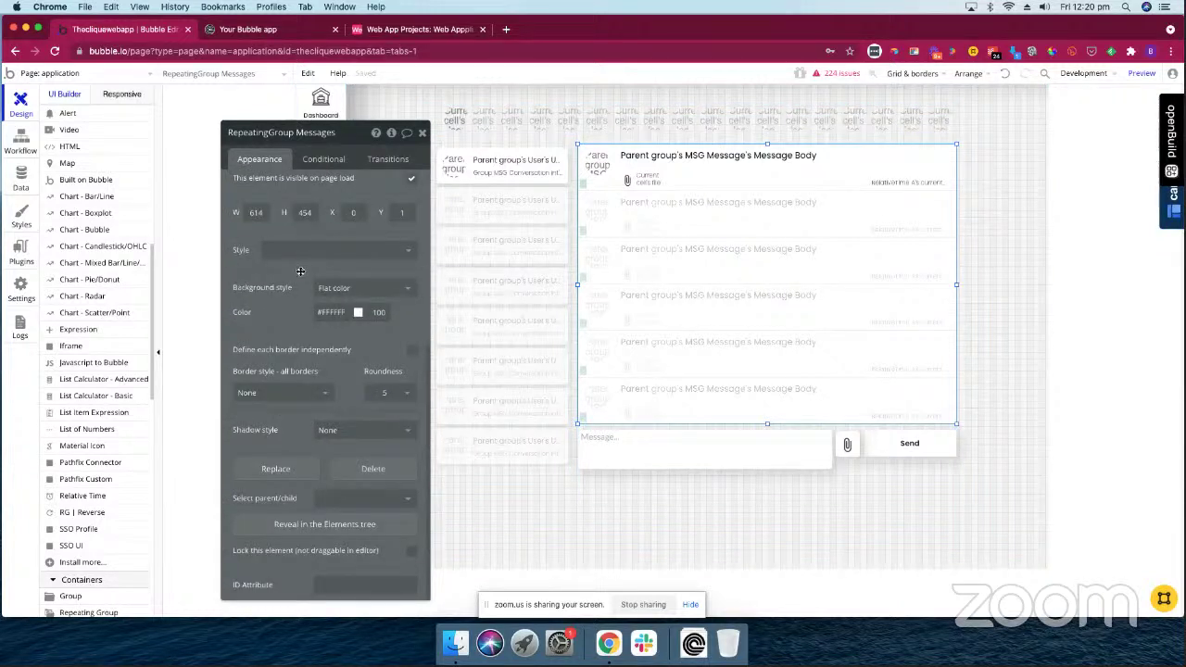
click(358, 585)
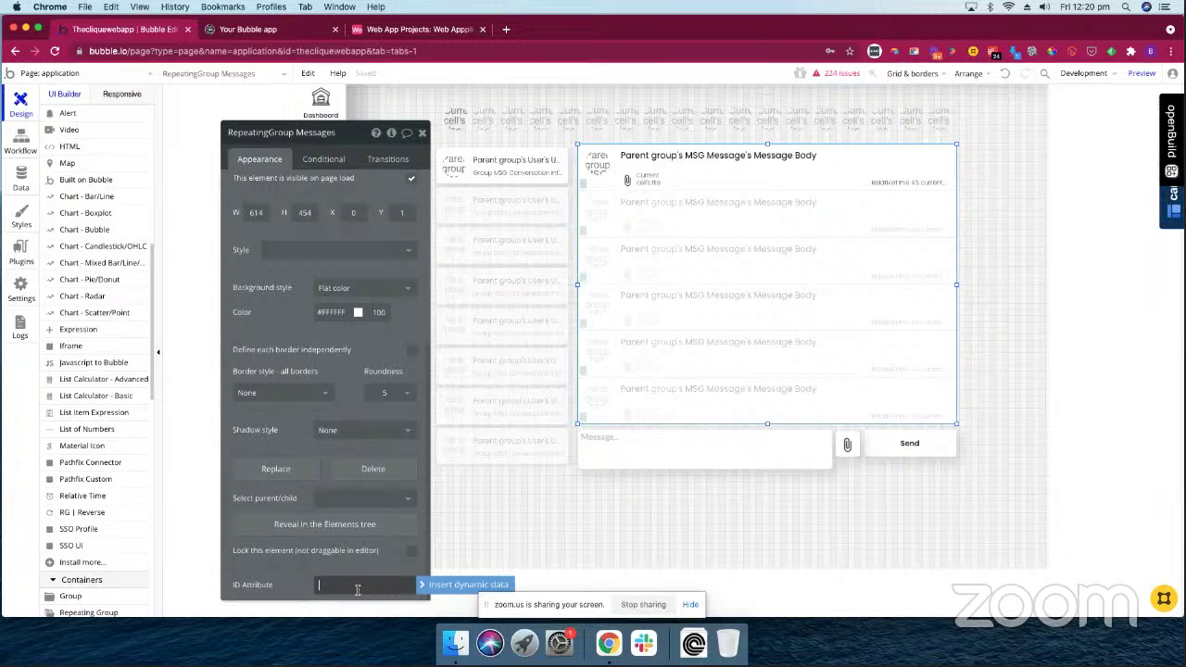
text(RGMessages)
double_click(357, 584)
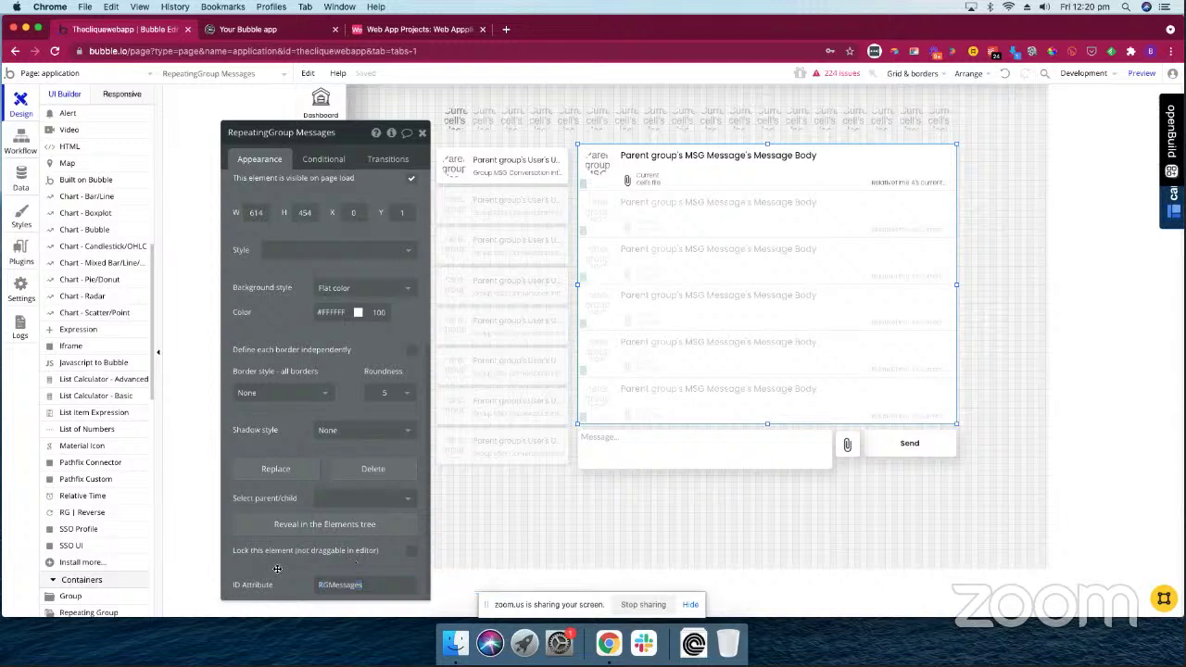
drag(770, 322, 773, 349)
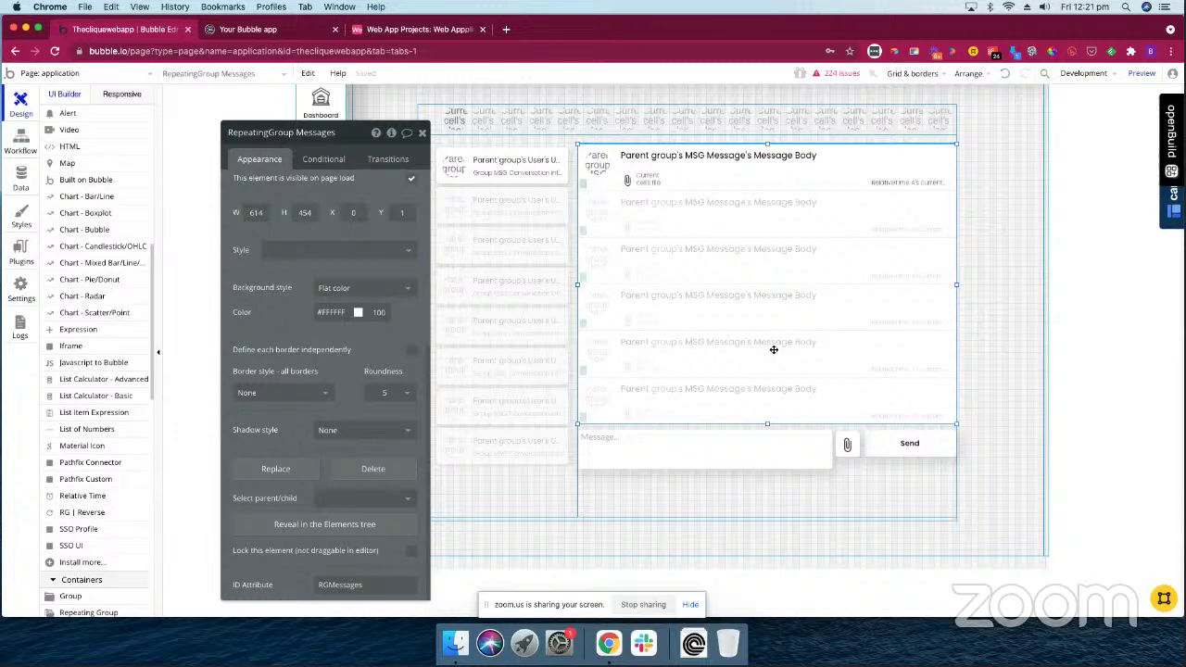
scroll(318, 325, up, 5)
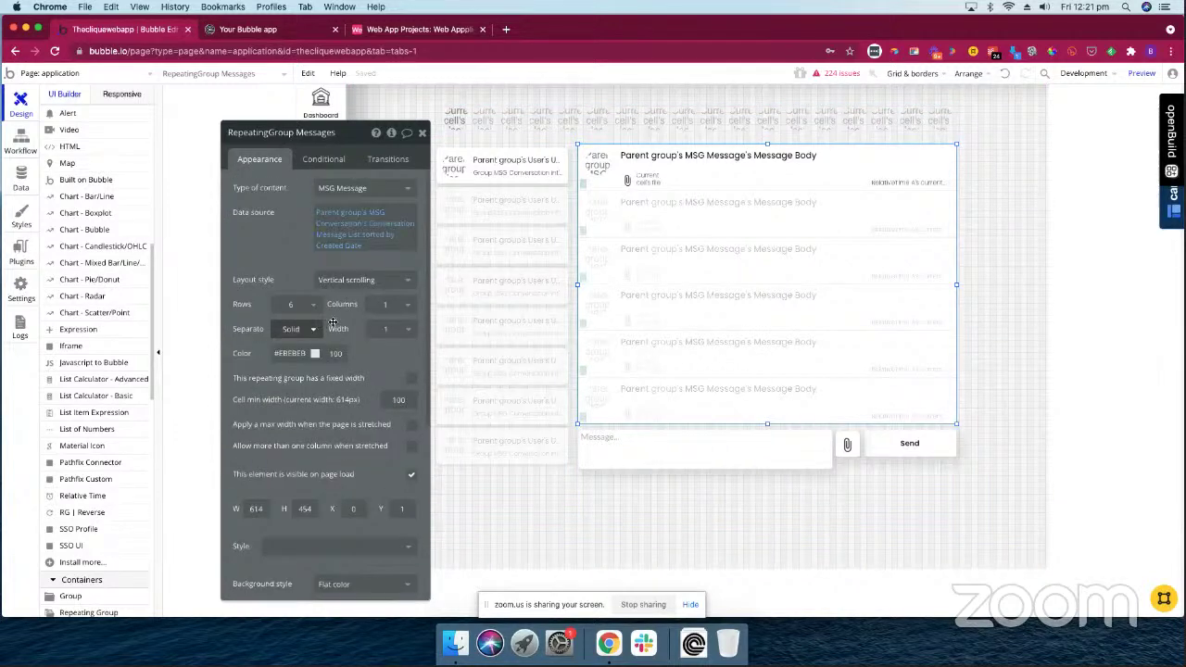
Set the RG | Reverse element's RepeatingGroups ID to RGMessages
click(1027, 539)
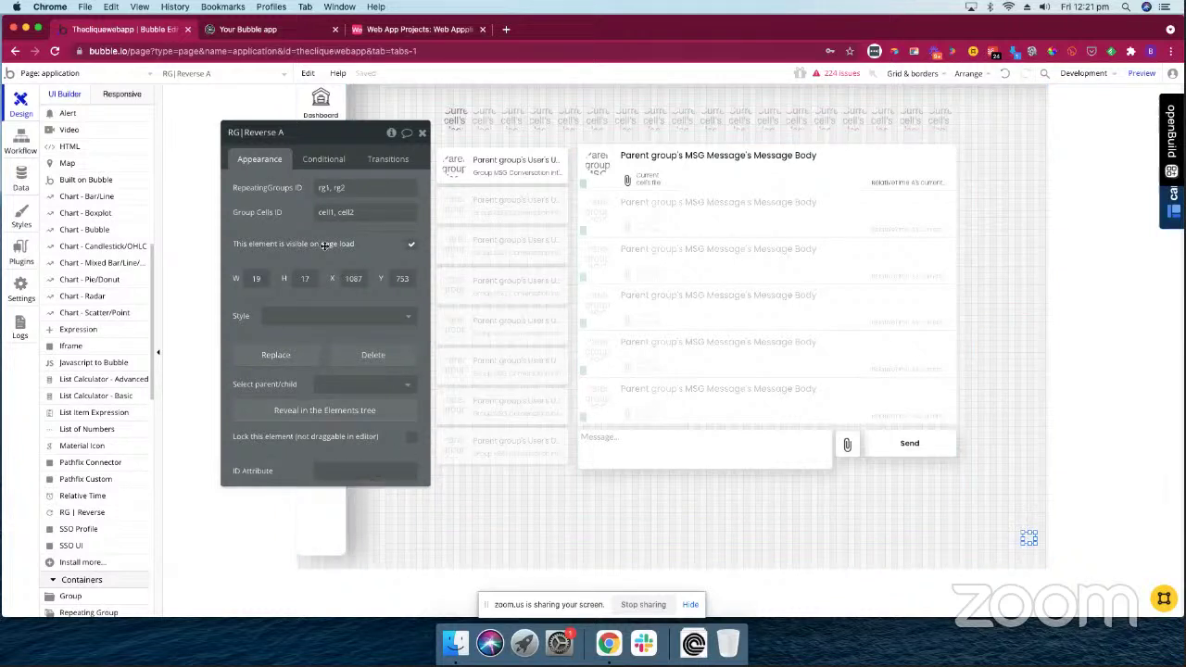
triple_click(355, 187)
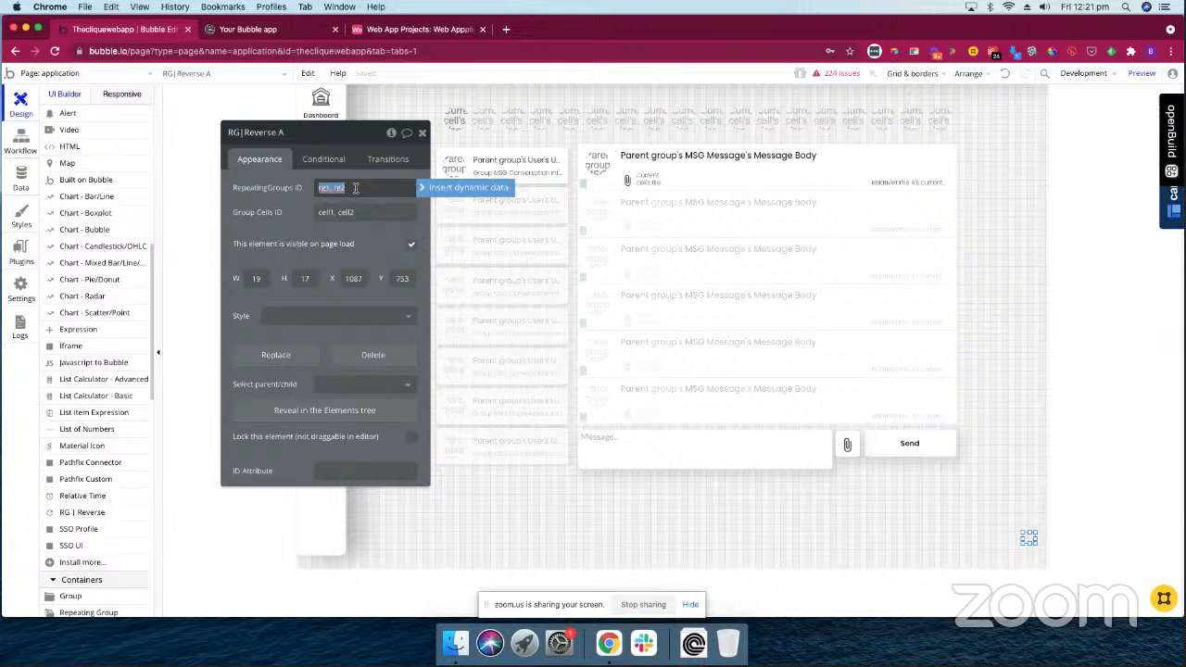
text(RGMessages)
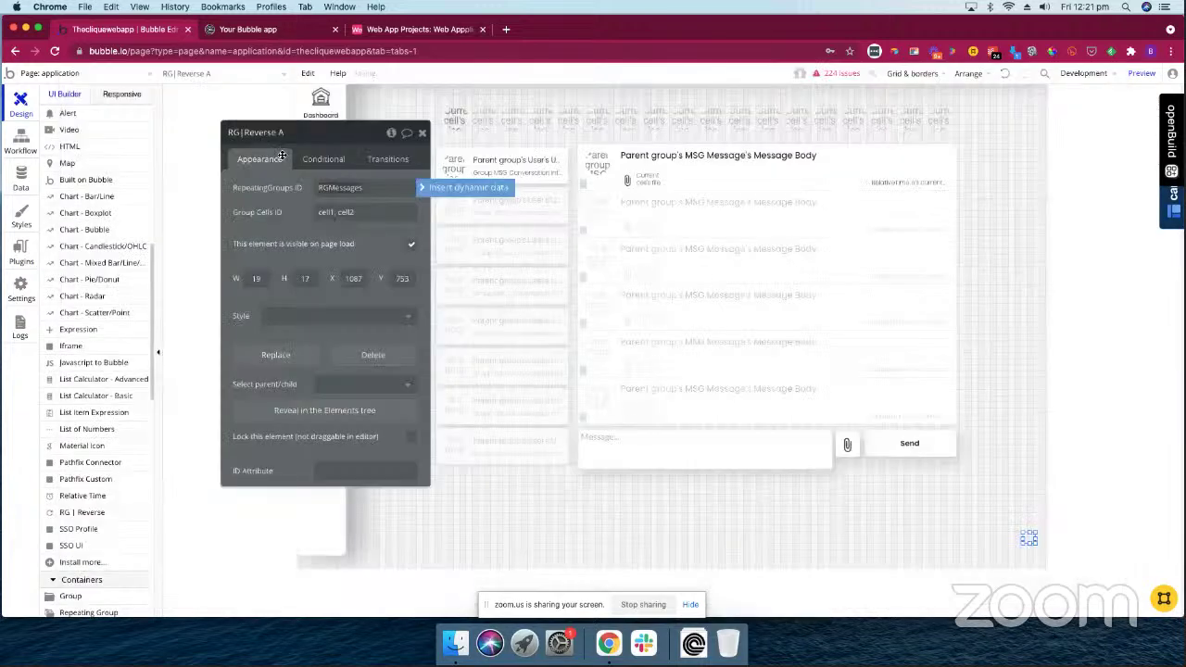
click(296, 208)
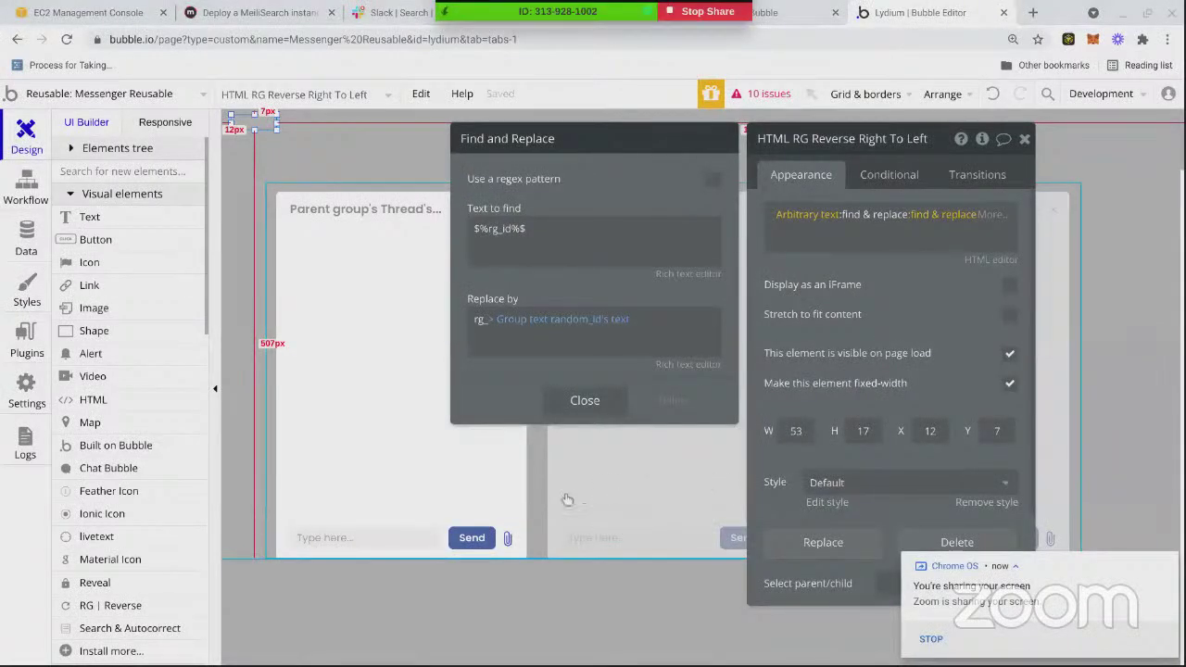
Move the HTML RG Reverse Right To Left element to X 65, Y 21 and examine its arbitrary text and find & replace settings
click(256, 124)
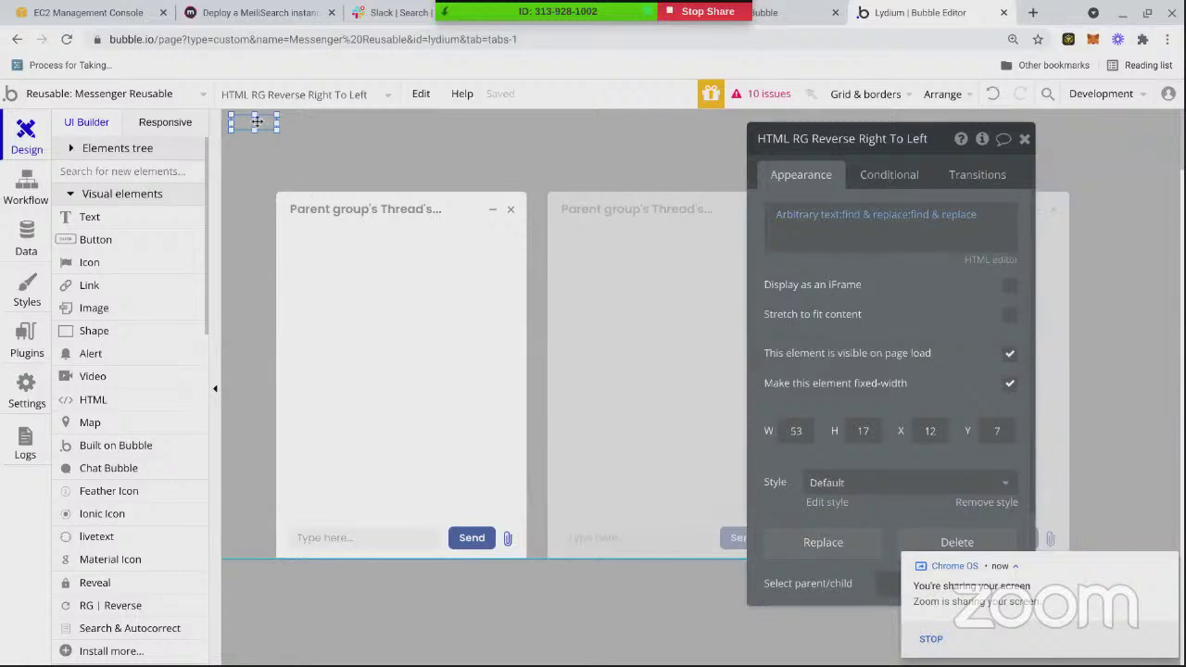
drag(263, 121, 307, 133)
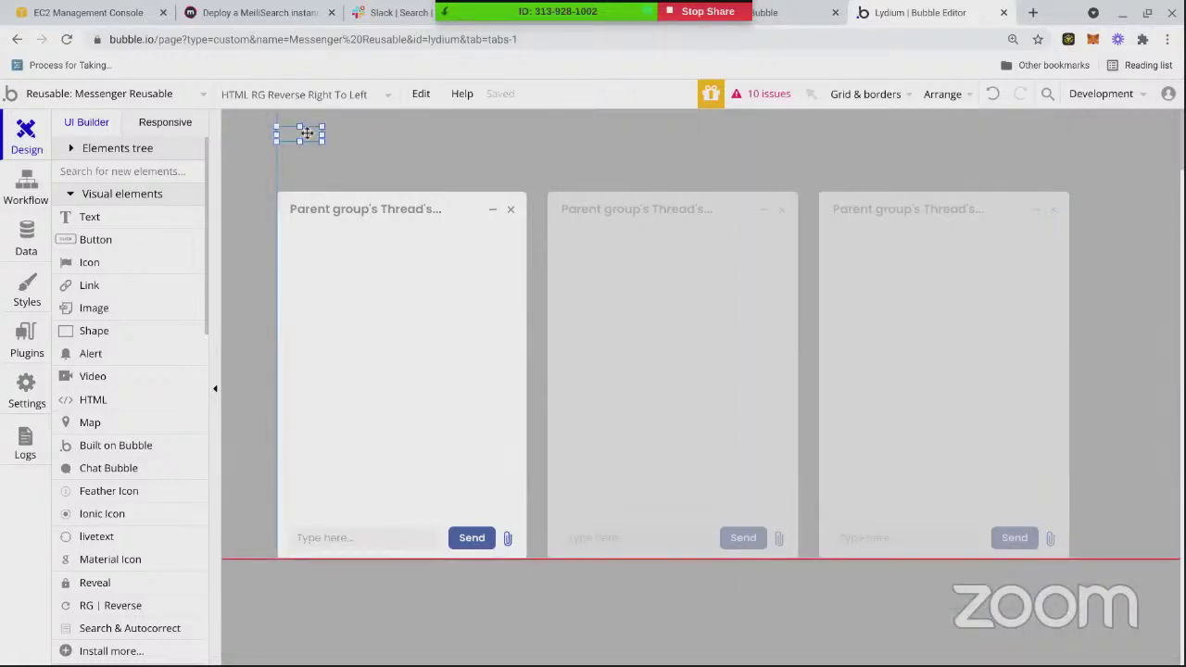
click(813, 221)
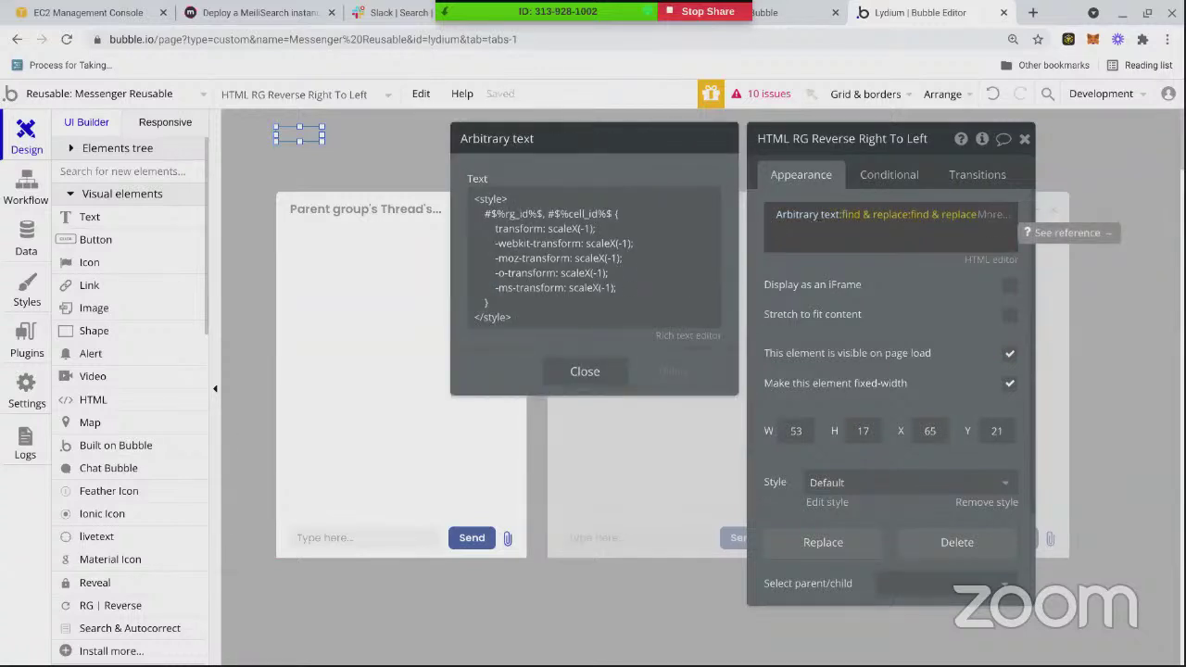
click(869, 218)
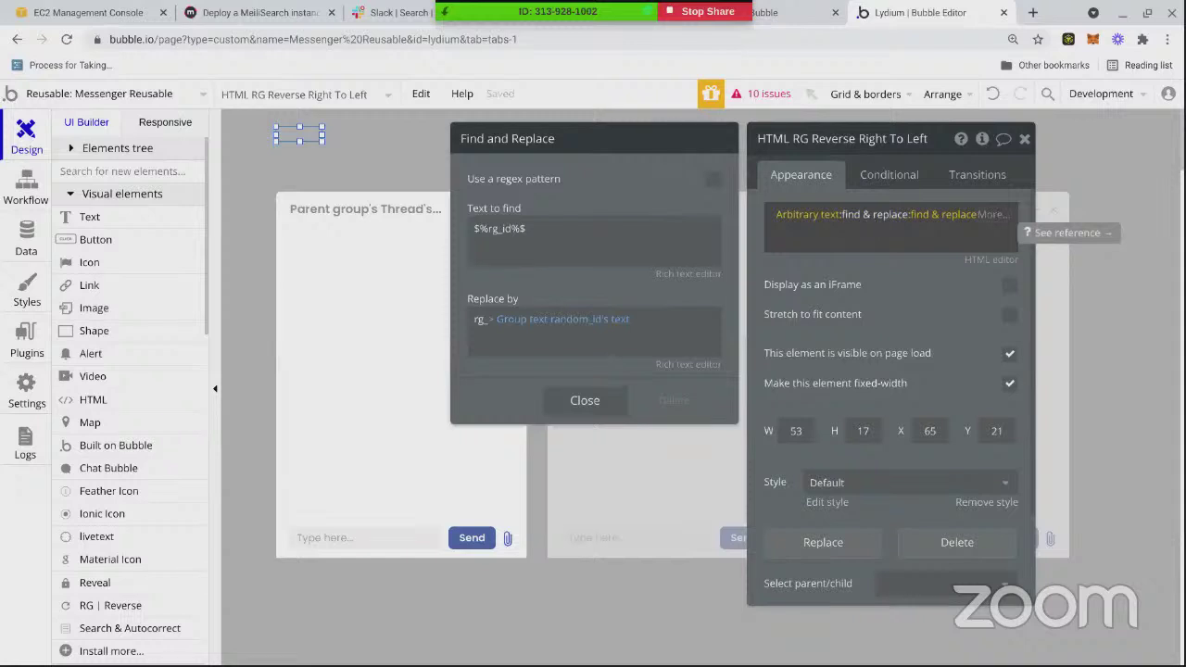
click(947, 216)
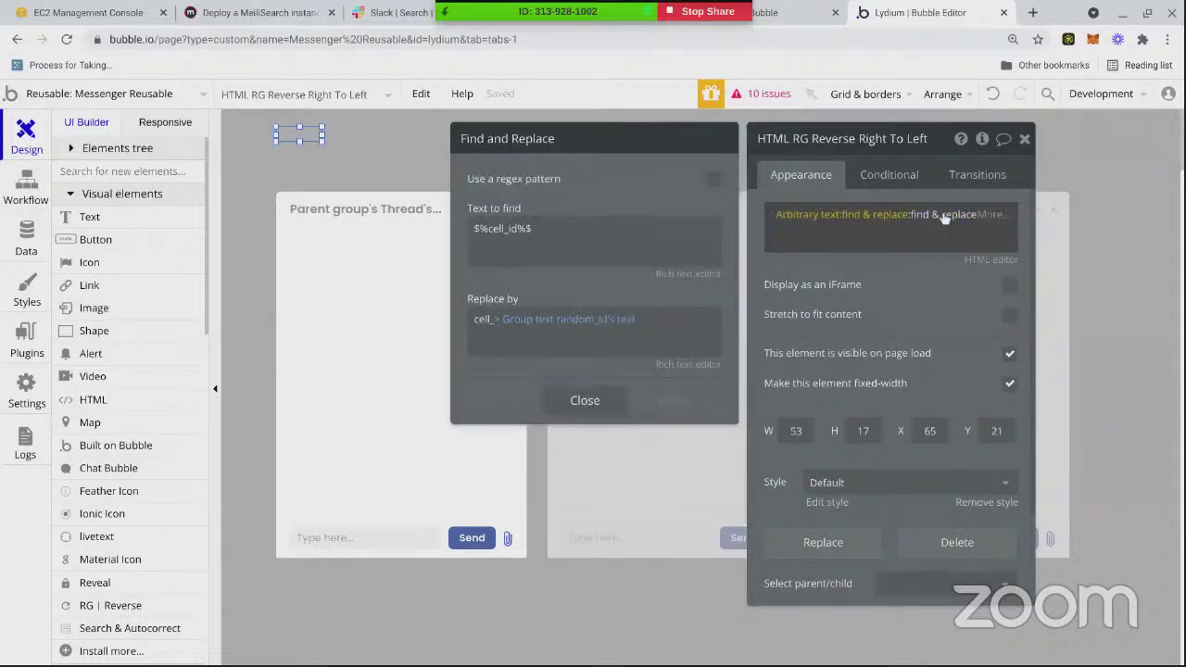
click(878, 217)
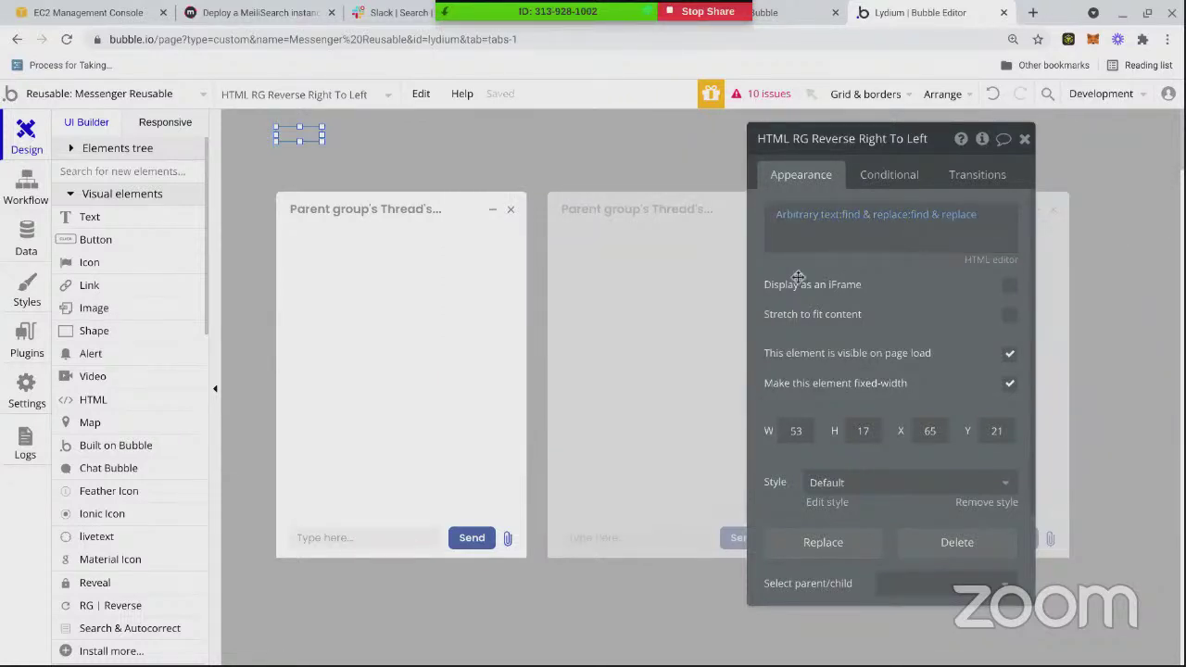
click(1025, 138)
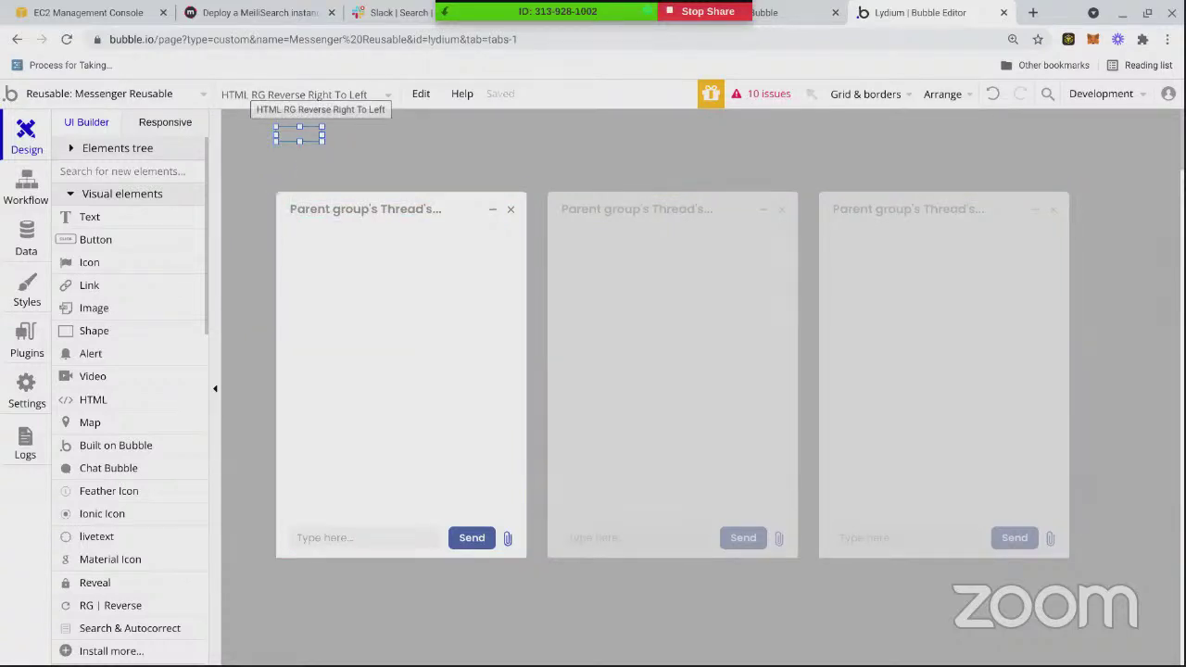
Look through the list of elements in the Messenger Reusable
click(306, 93)
click(351, 128)
click(333, 100)
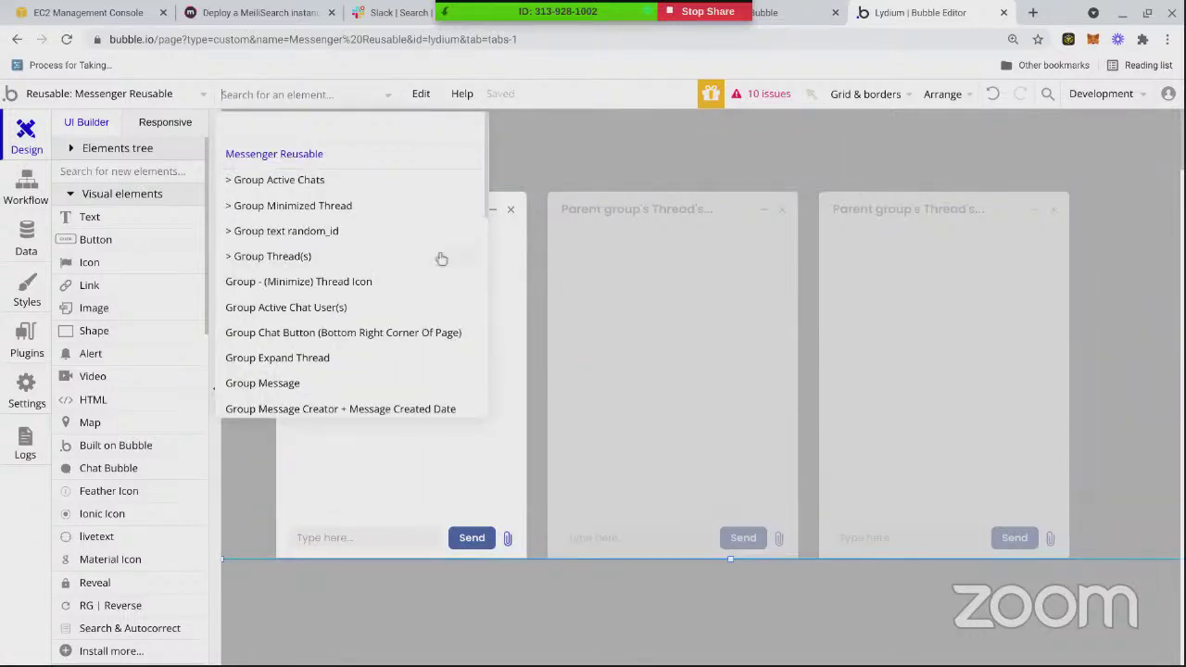
click(570, 146)
click(341, 102)
click(545, 130)
click(365, 102)
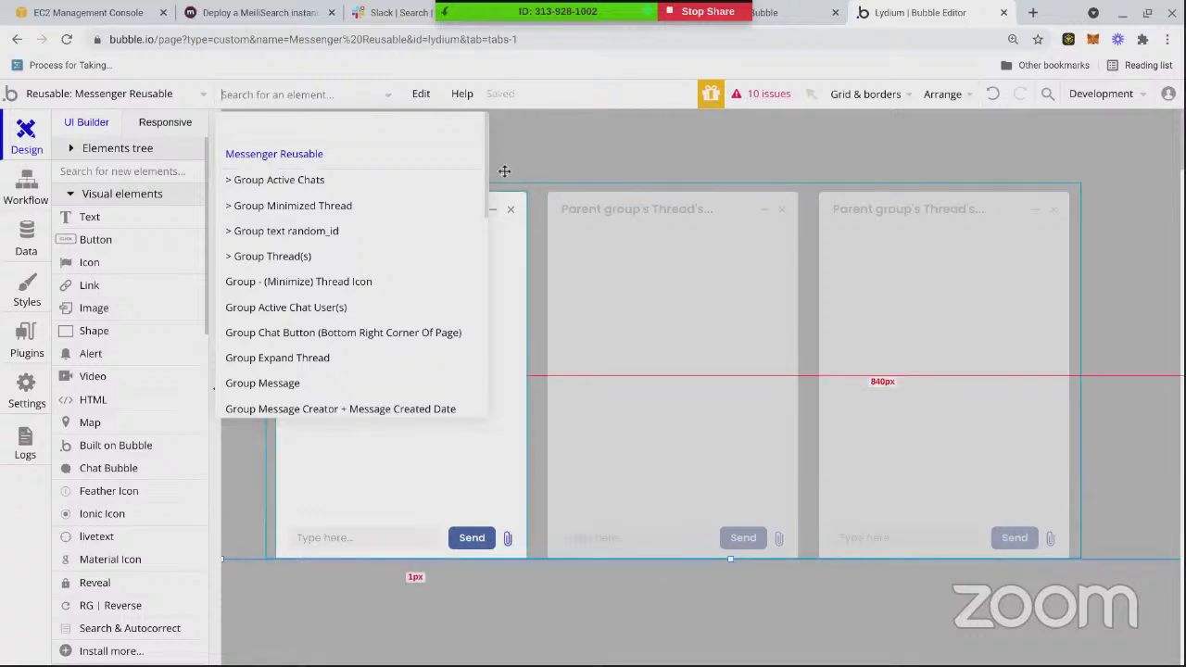
click(523, 145)
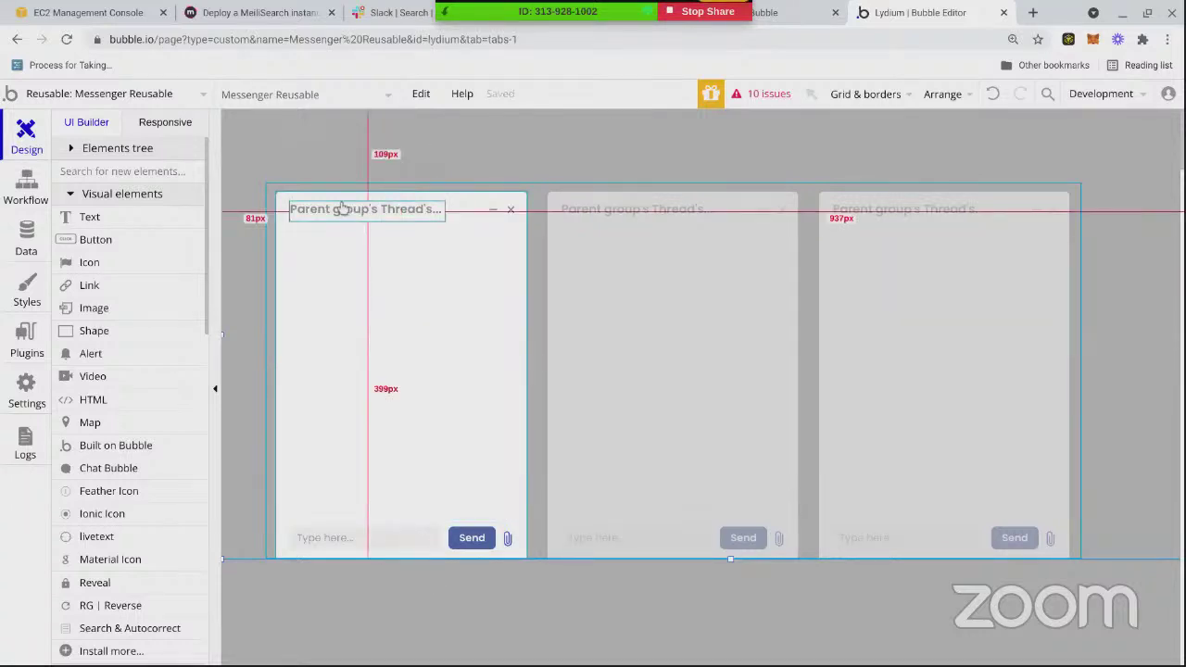
Examine the details of the installed RepeatingGroup to Chat plugin, and return to the reusable's design view
click(32, 252)
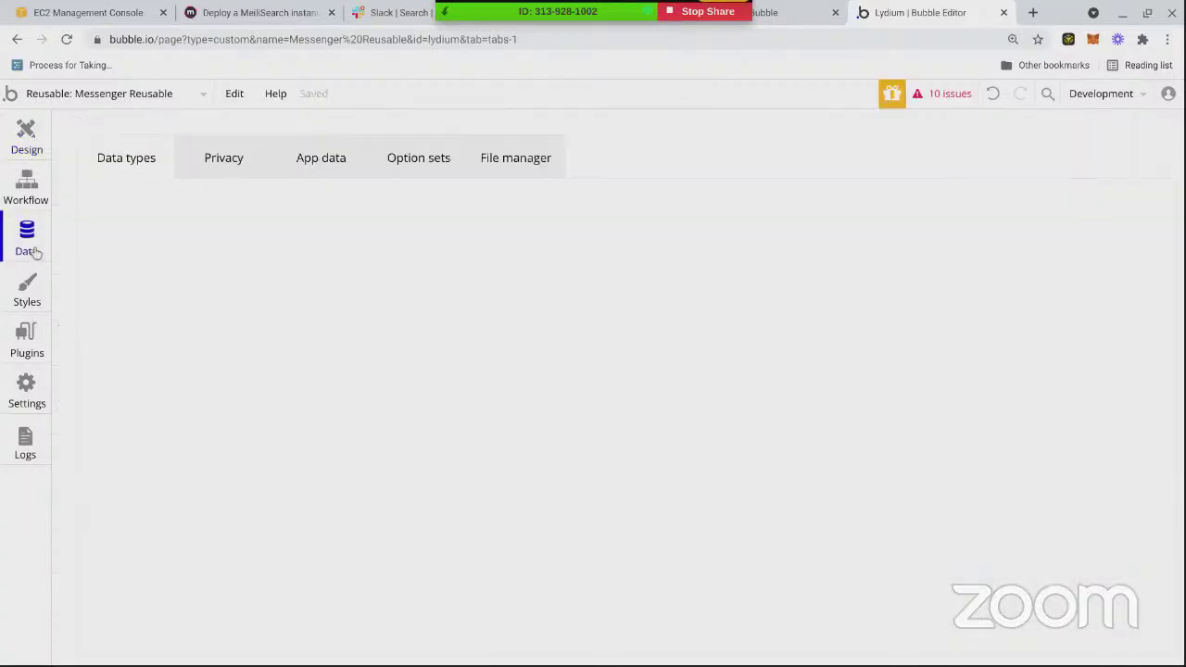
click(31, 344)
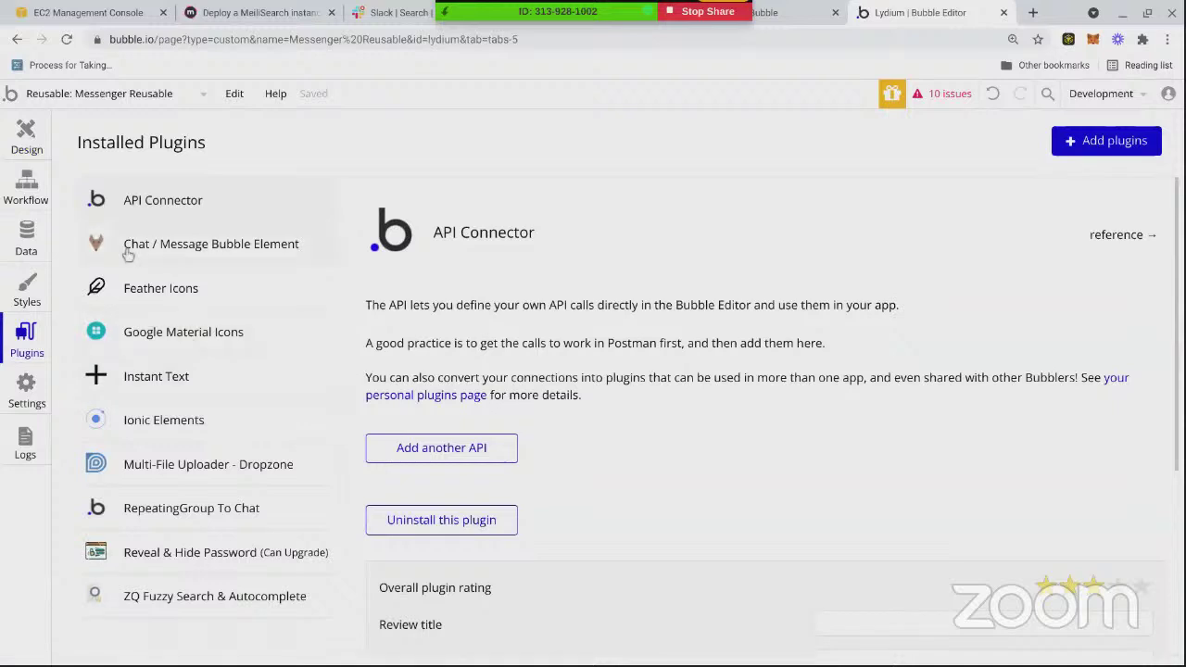
click(170, 521)
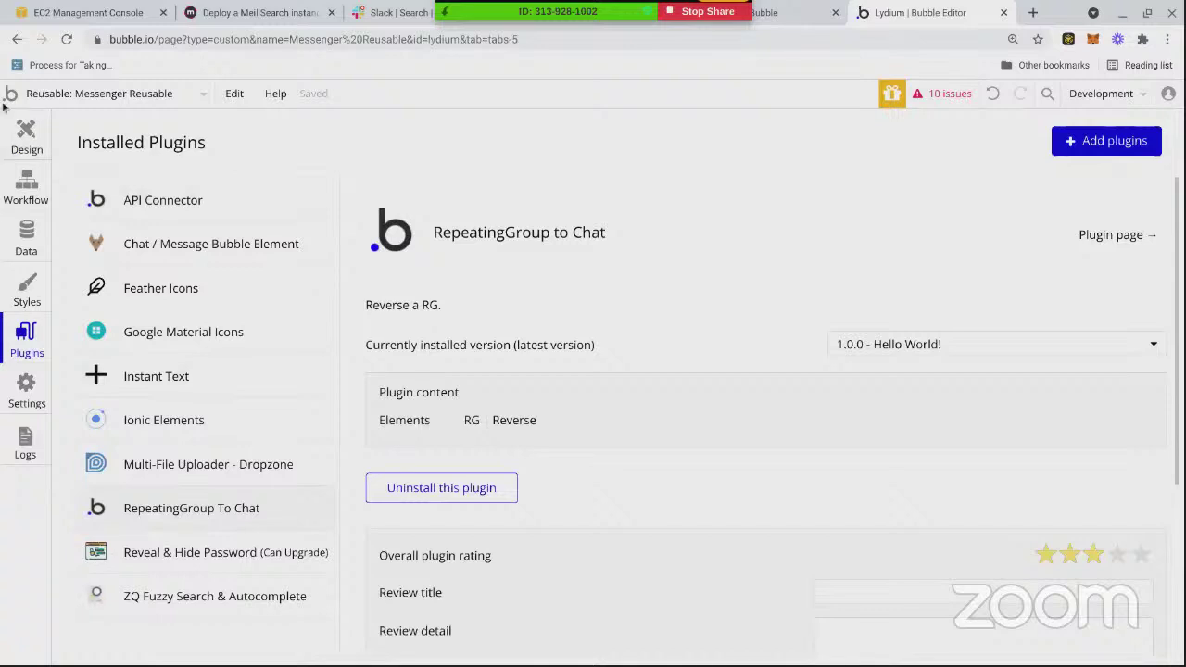
click(22, 135)
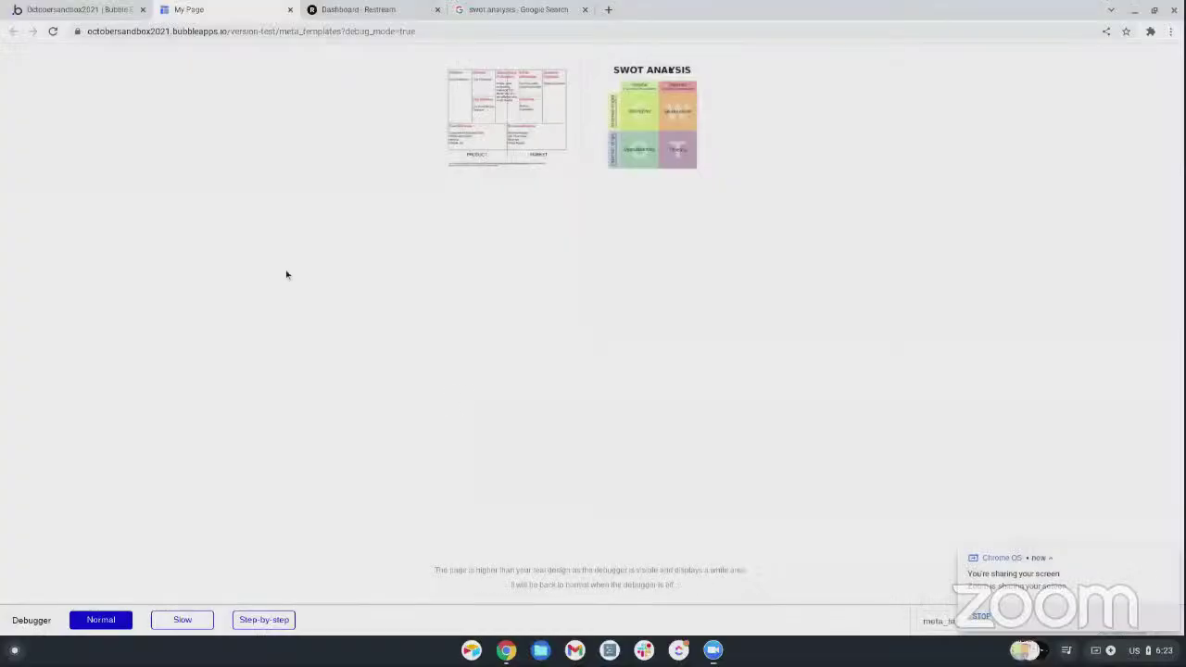
In the Octobersandbox2021 editor, search for "reverse" plugins and install "Reverse" Repeating Group with the $25 one-time licence option
click(74, 9)
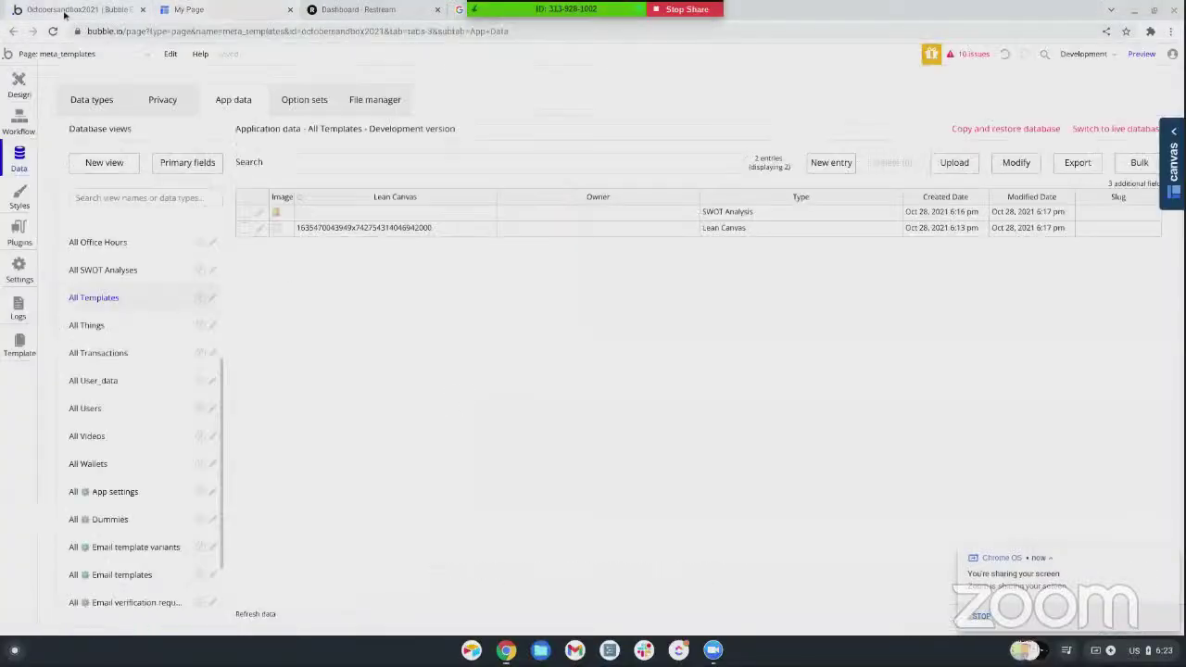
click(19, 234)
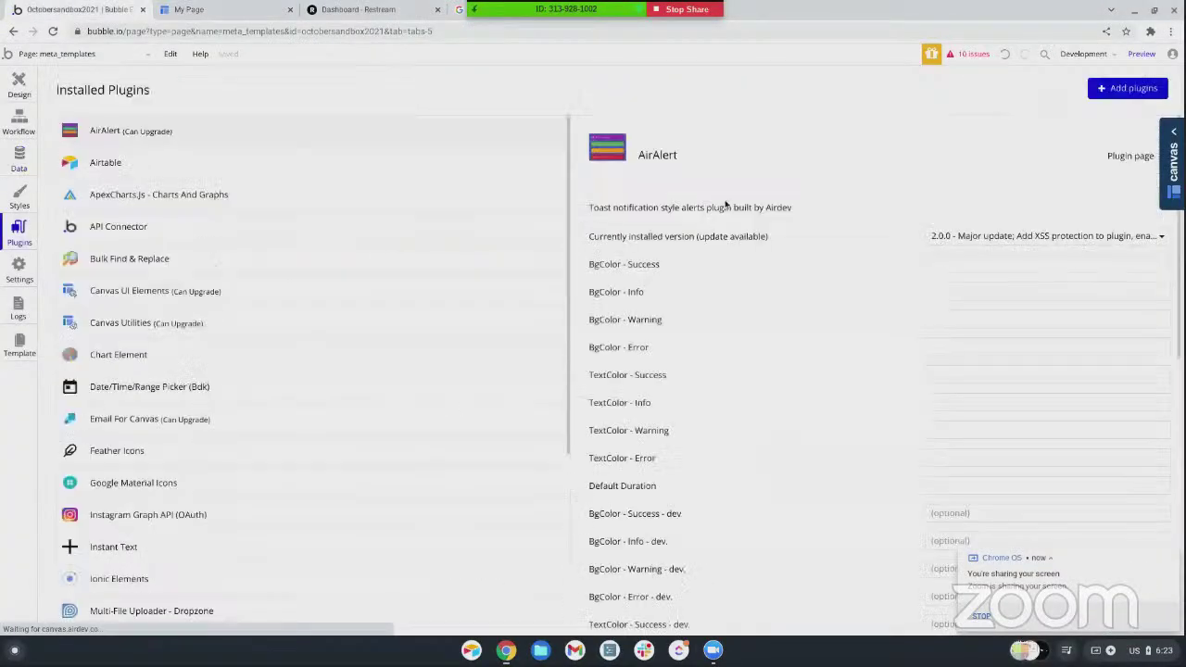
click(1137, 88)
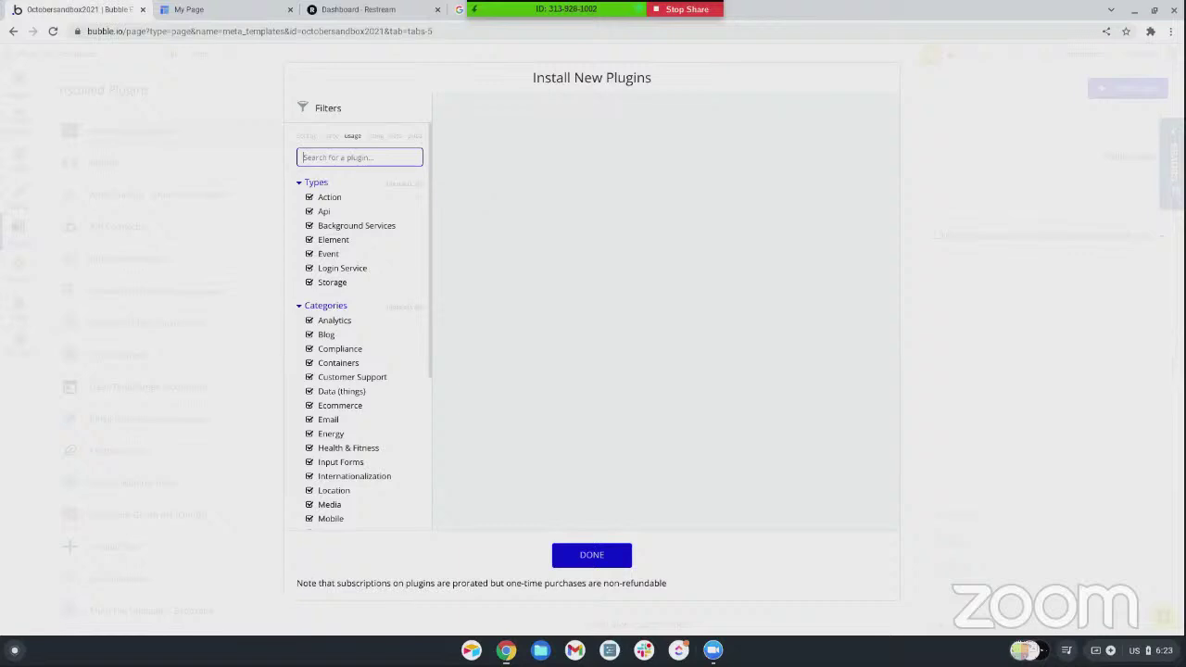
text(reverse)
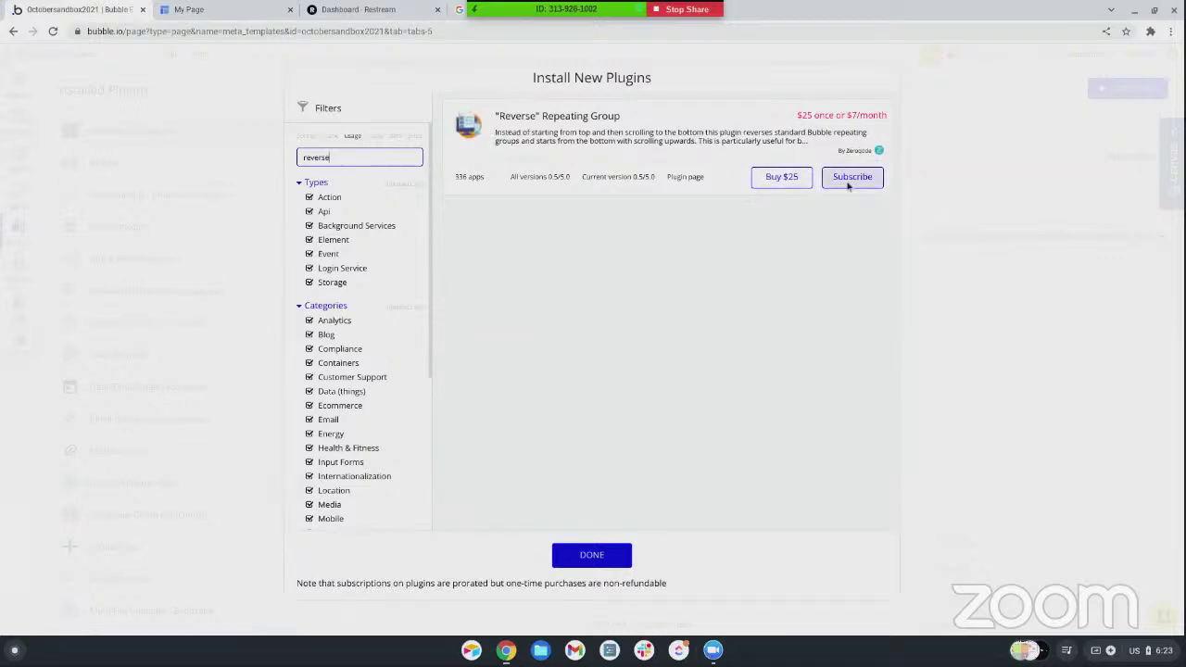
click(784, 178)
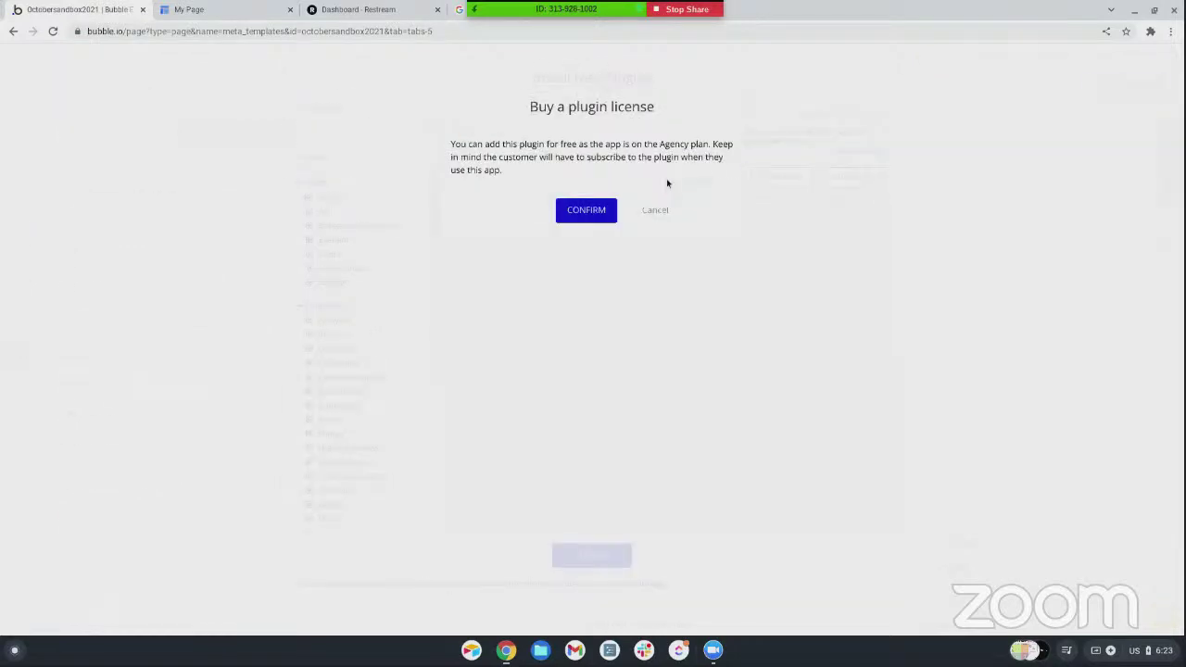
click(571, 205)
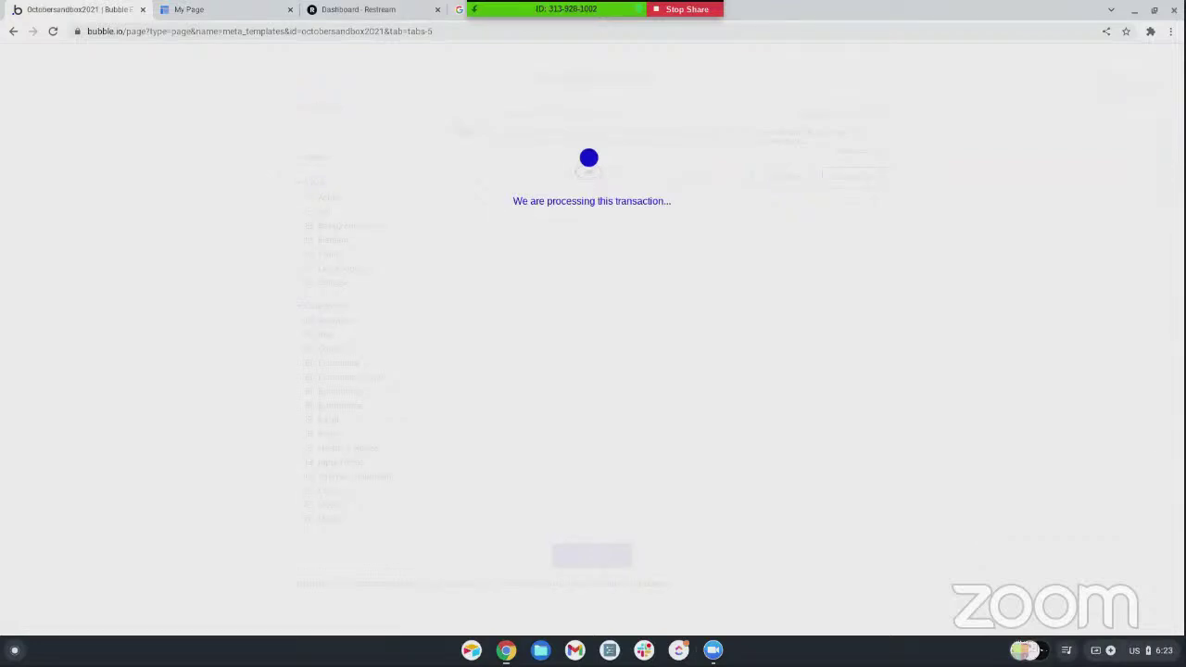
click(596, 198)
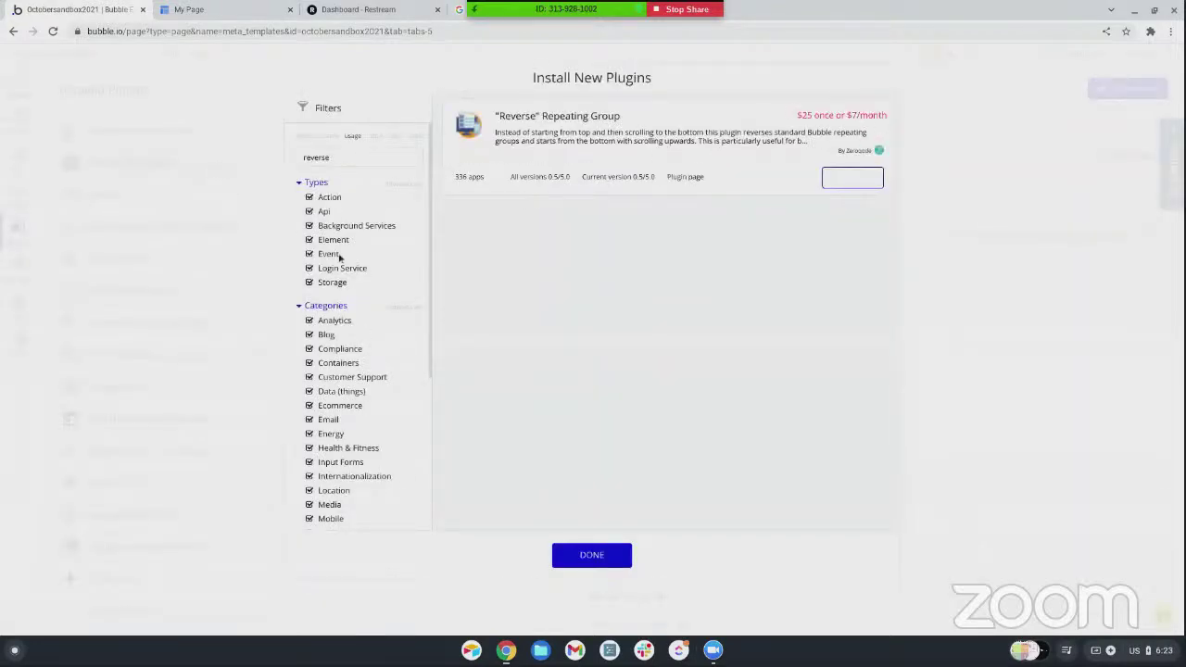
click(584, 556)
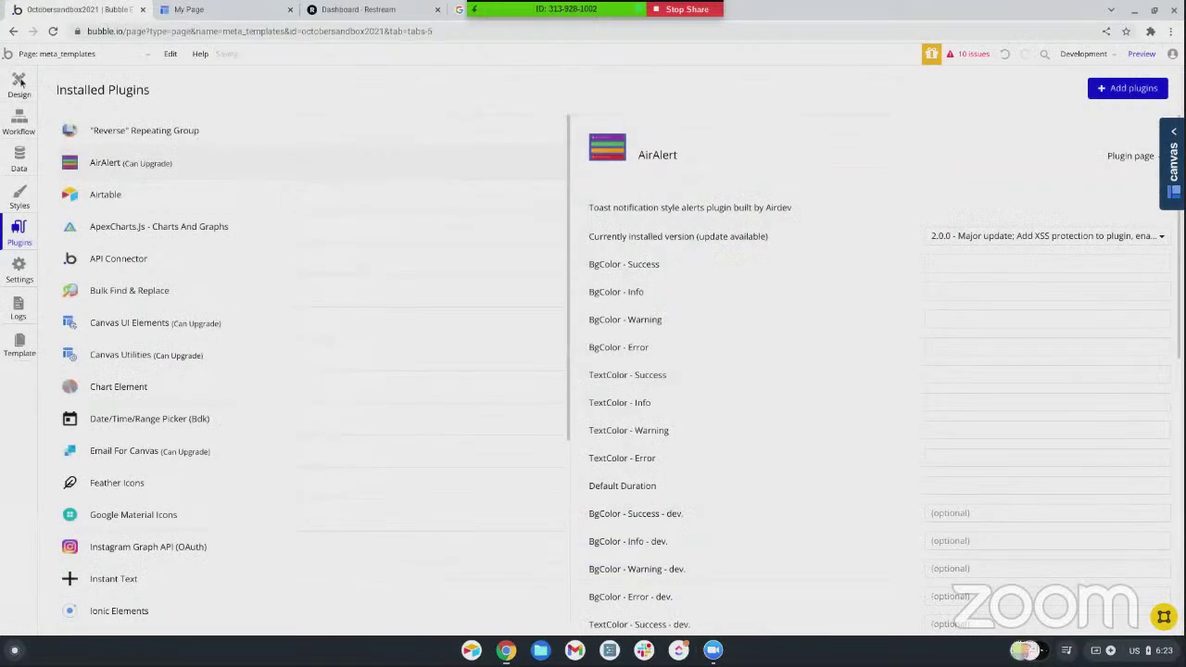
Open the meta_templates page design, check its running preview page and return to the editor
click(19, 86)
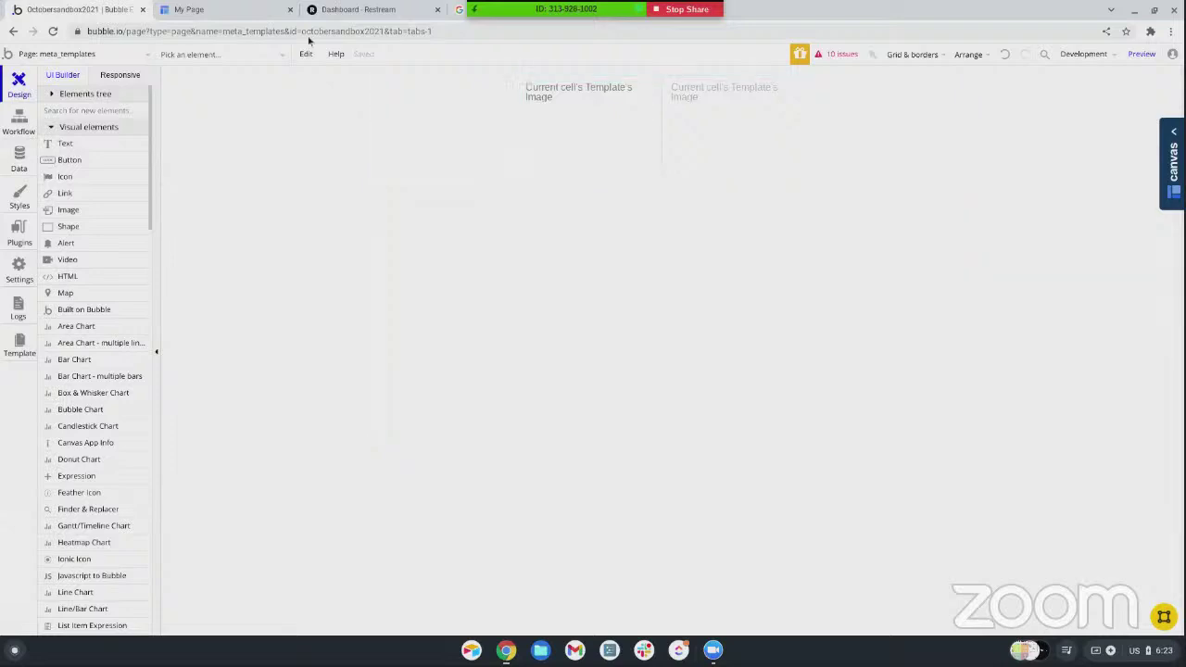
click(215, 11)
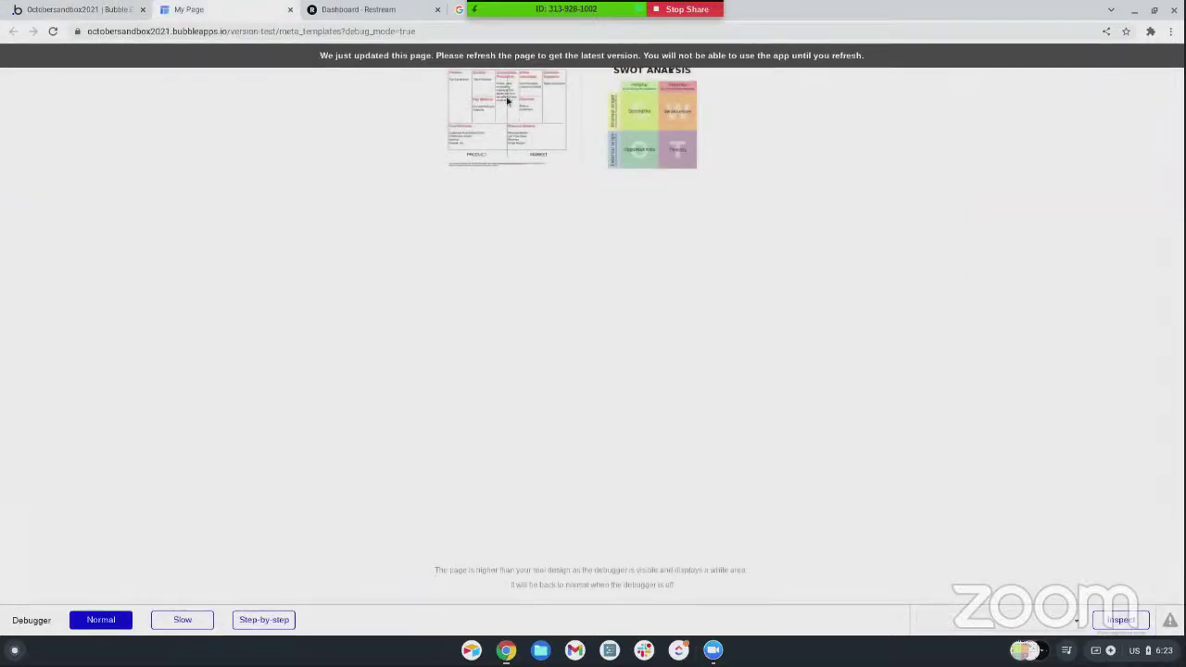
click(106, 9)
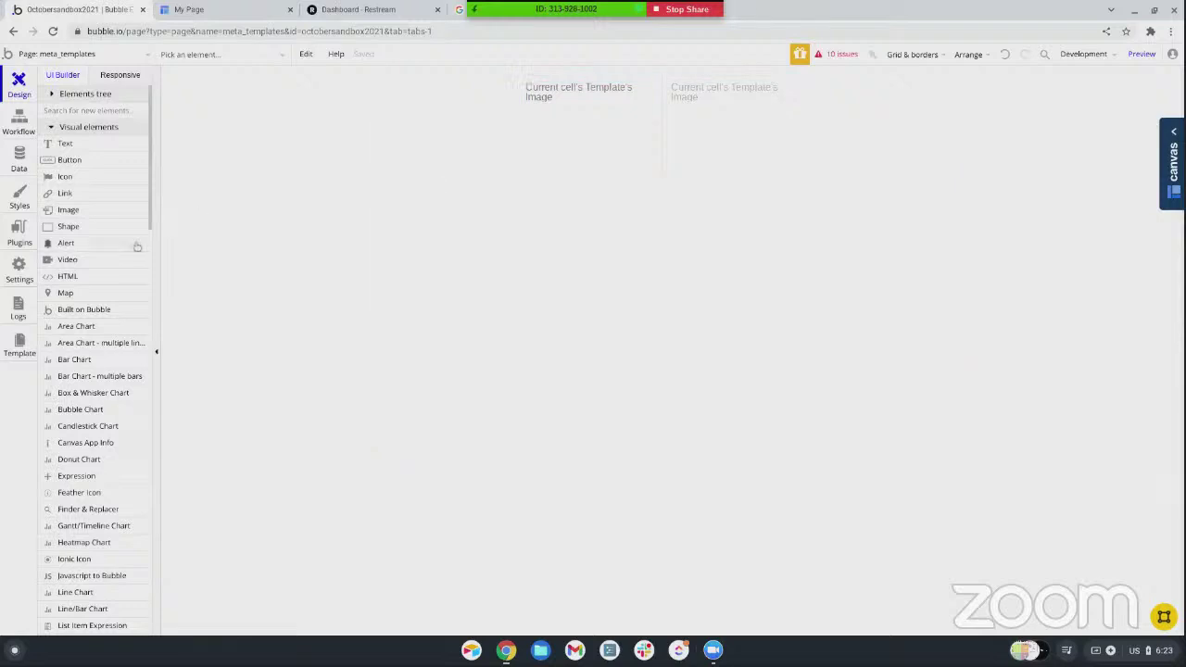
Place a Reverse RG element of about 6 by 12 px near the page's upper-left corner, at about X 34, Y 17
scroll(105, 306, down, 2)
scroll(105, 313, down, 4)
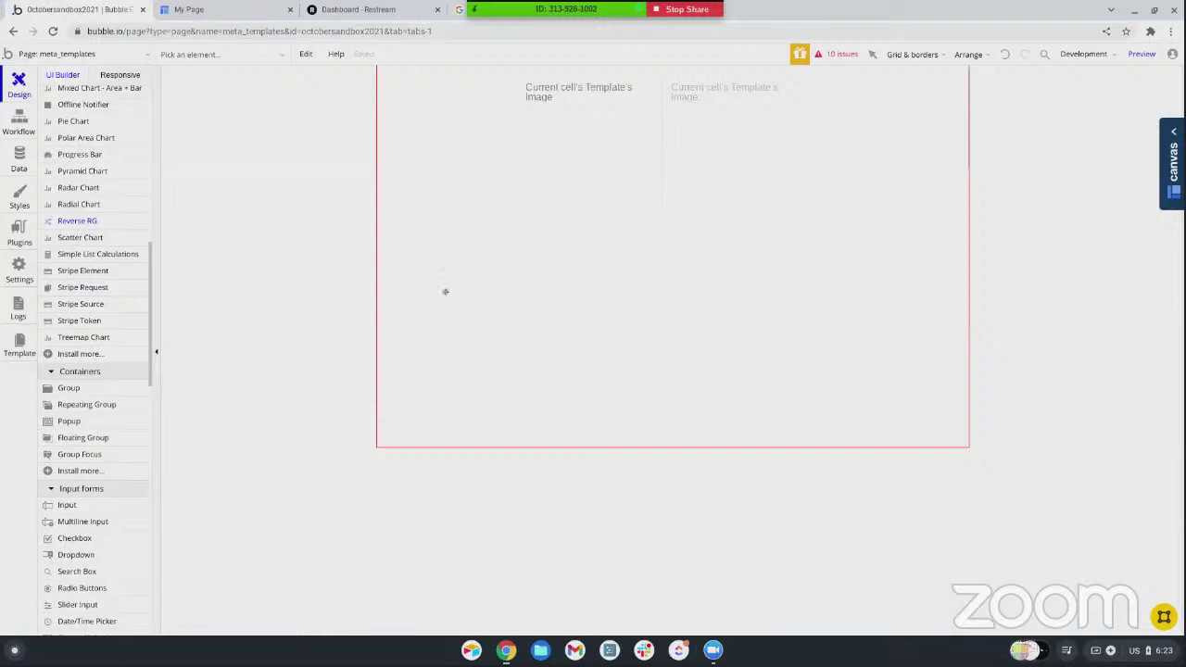
click(397, 77)
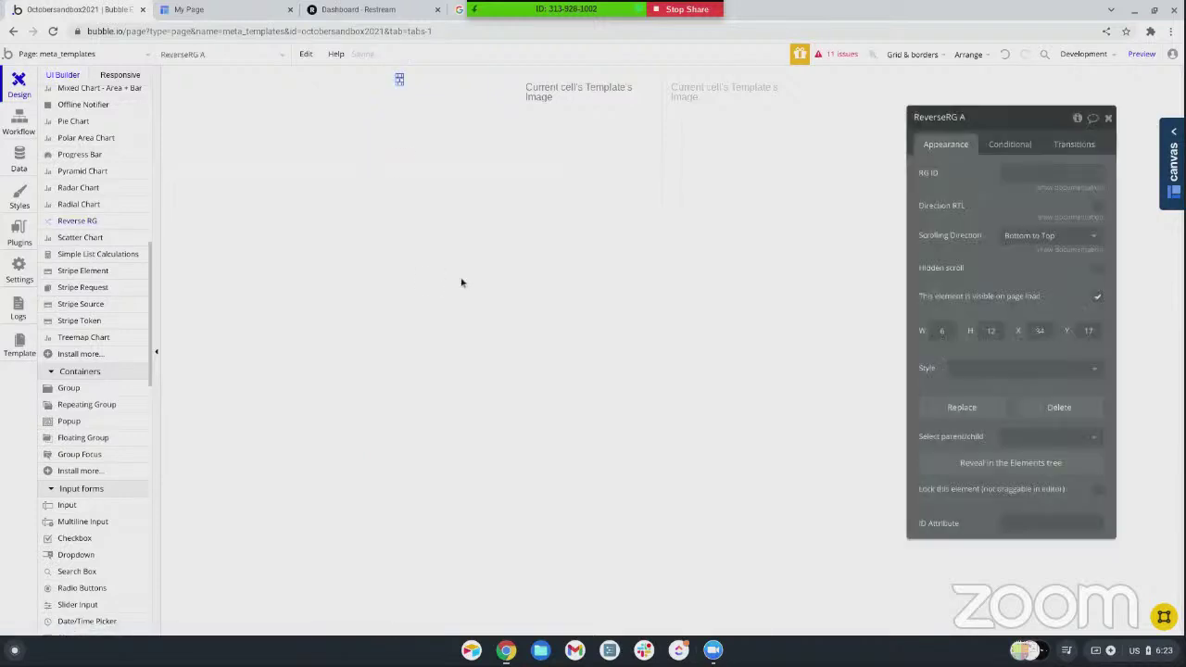
Set the ID Attribute of RepeatingGroup Template to rg1 and enter rg1 as the Reverse RG element's RG ID
click(678, 177)
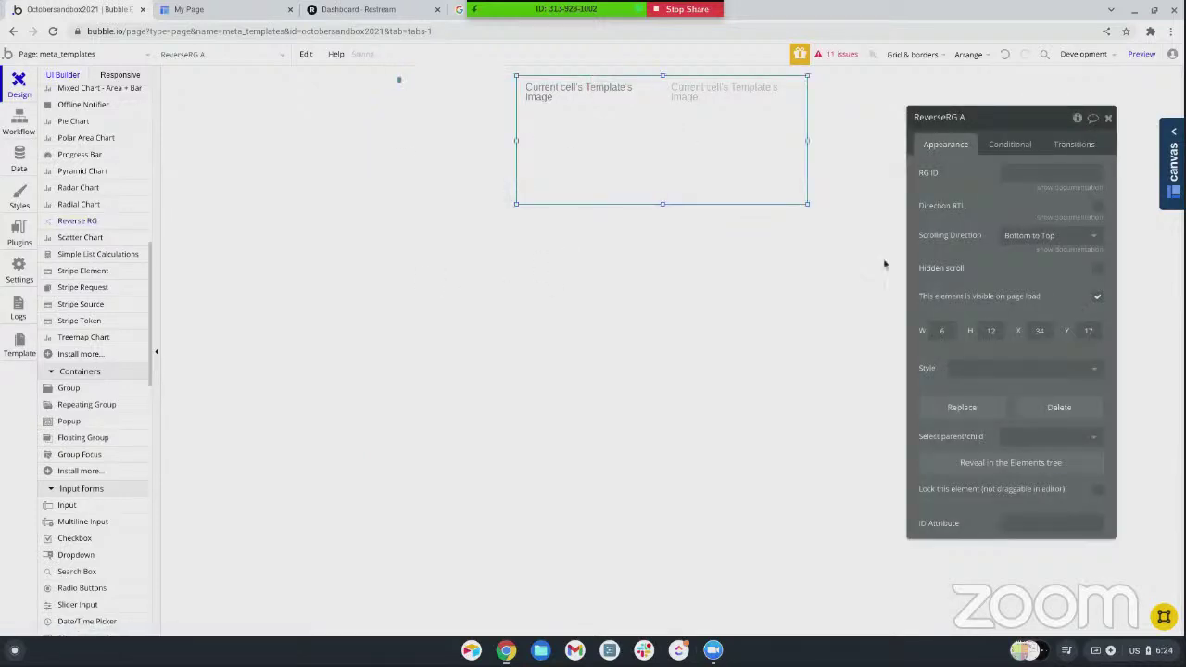
click(1011, 591)
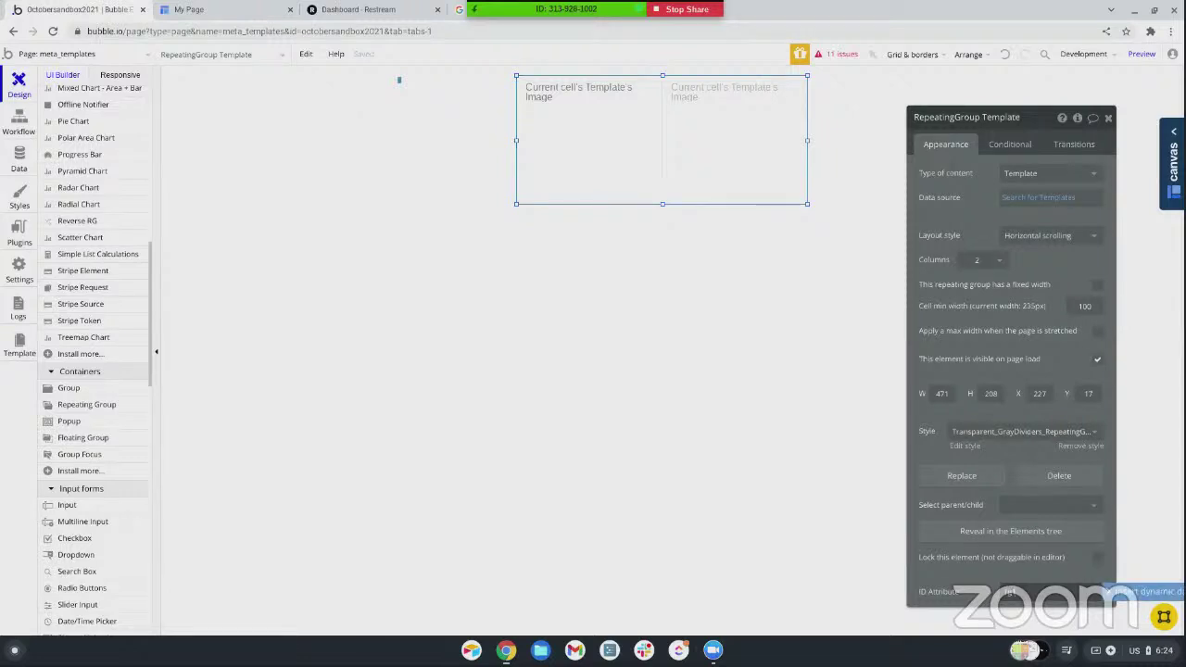
click(399, 79)
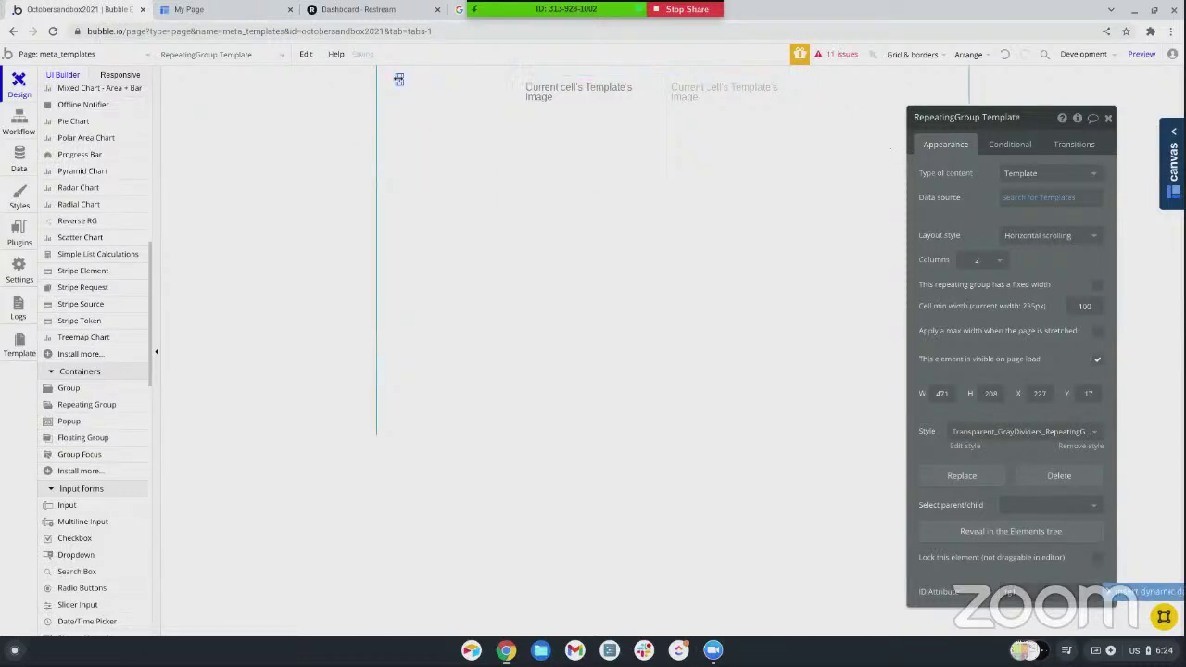
click(1039, 172)
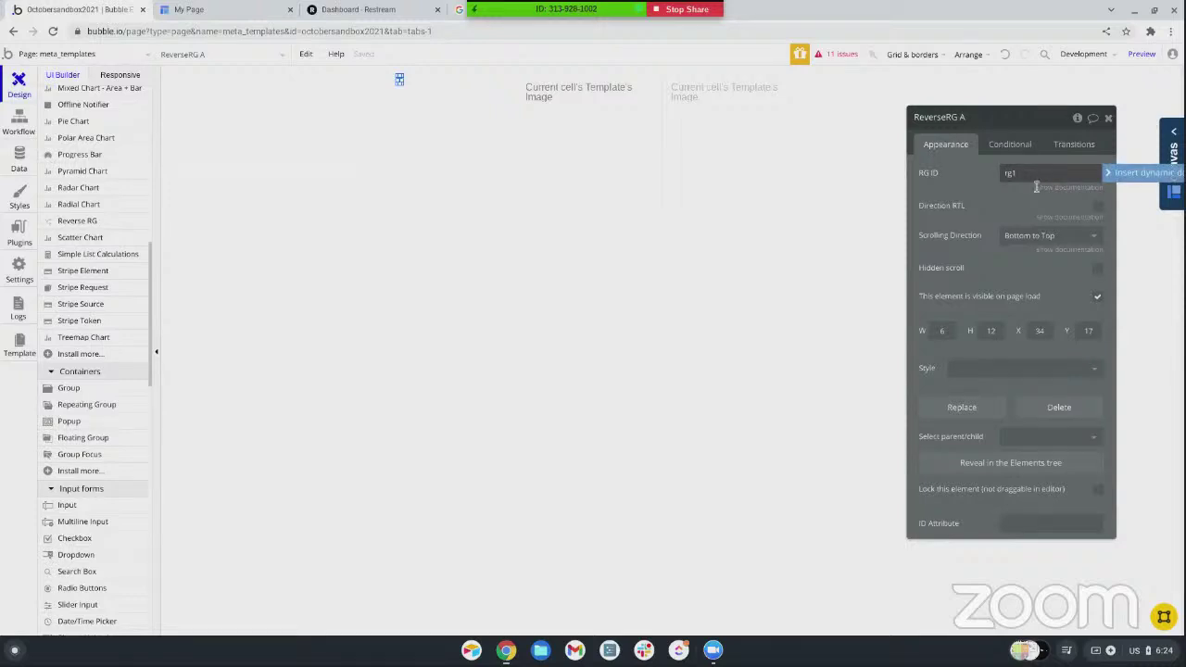
Preview the meta_templates page to check the order of the template images, and return to the editor
click(945, 207)
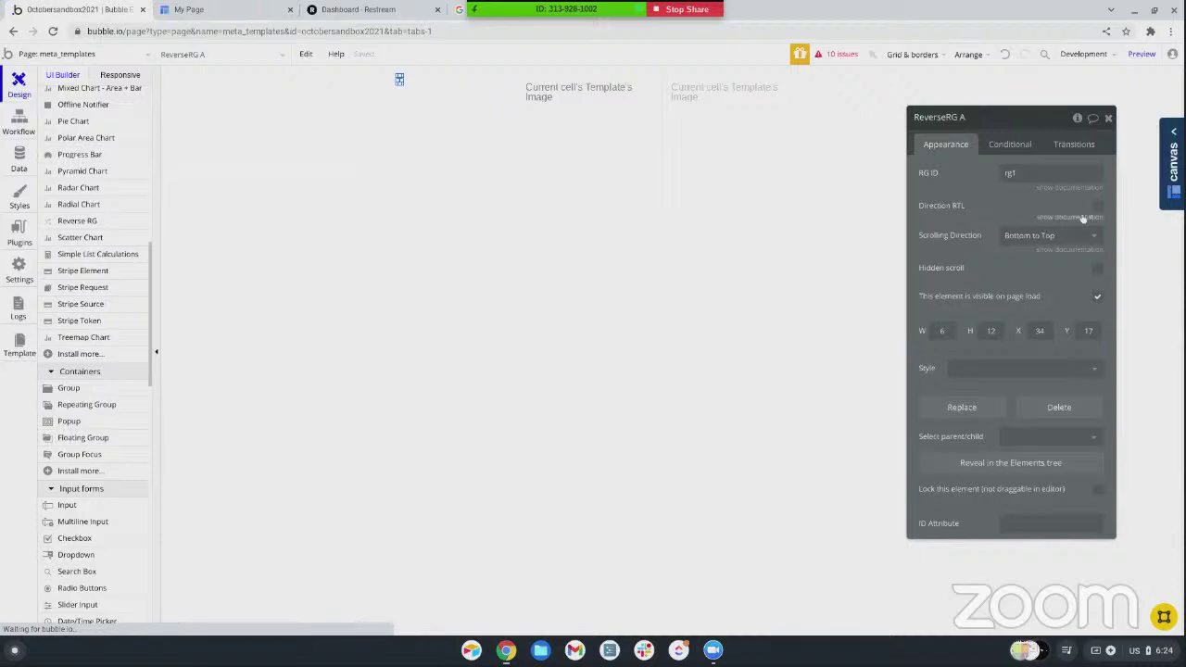
click(1143, 55)
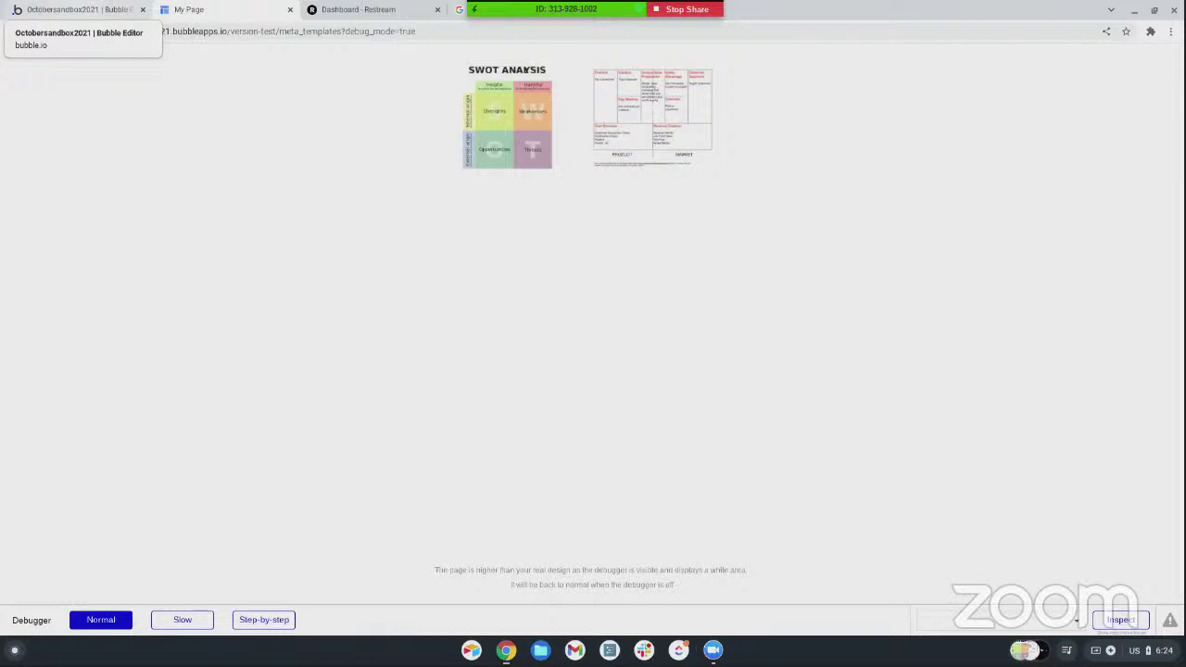
click(76, 11)
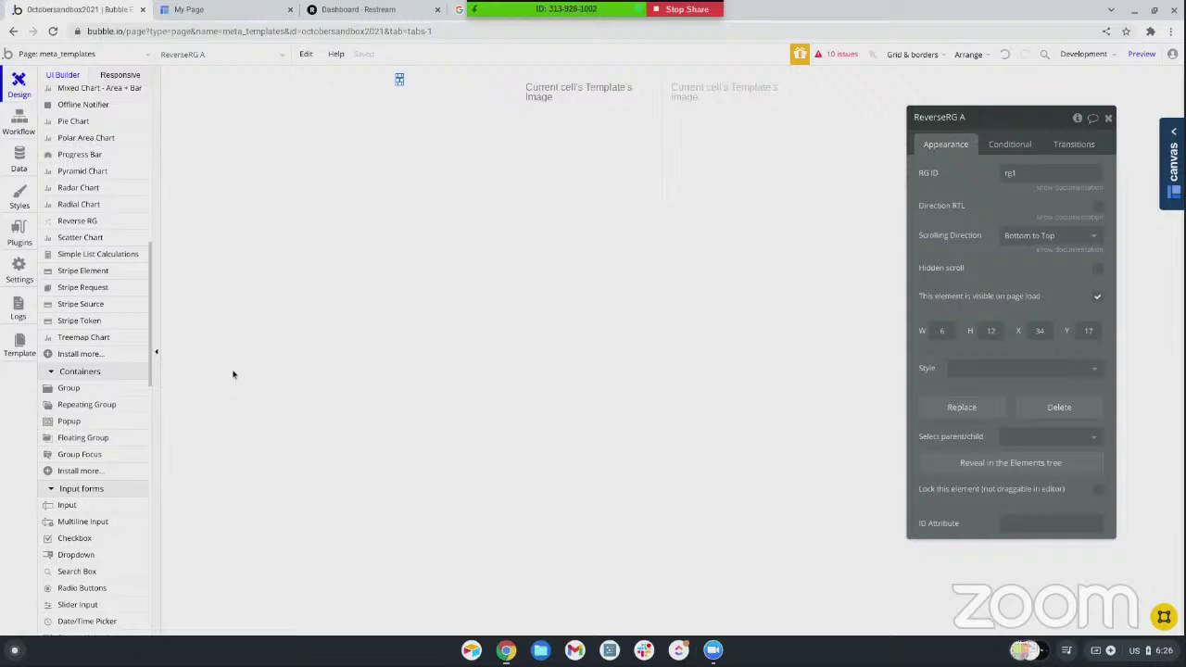
click(236, 11)
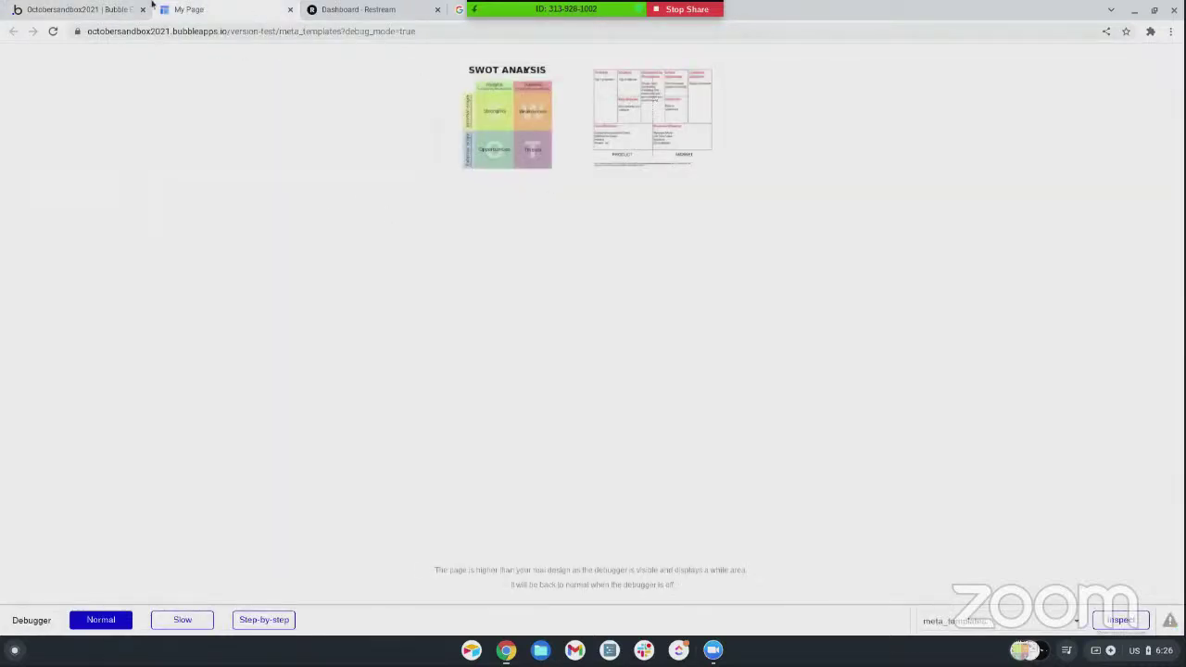
click(78, 13)
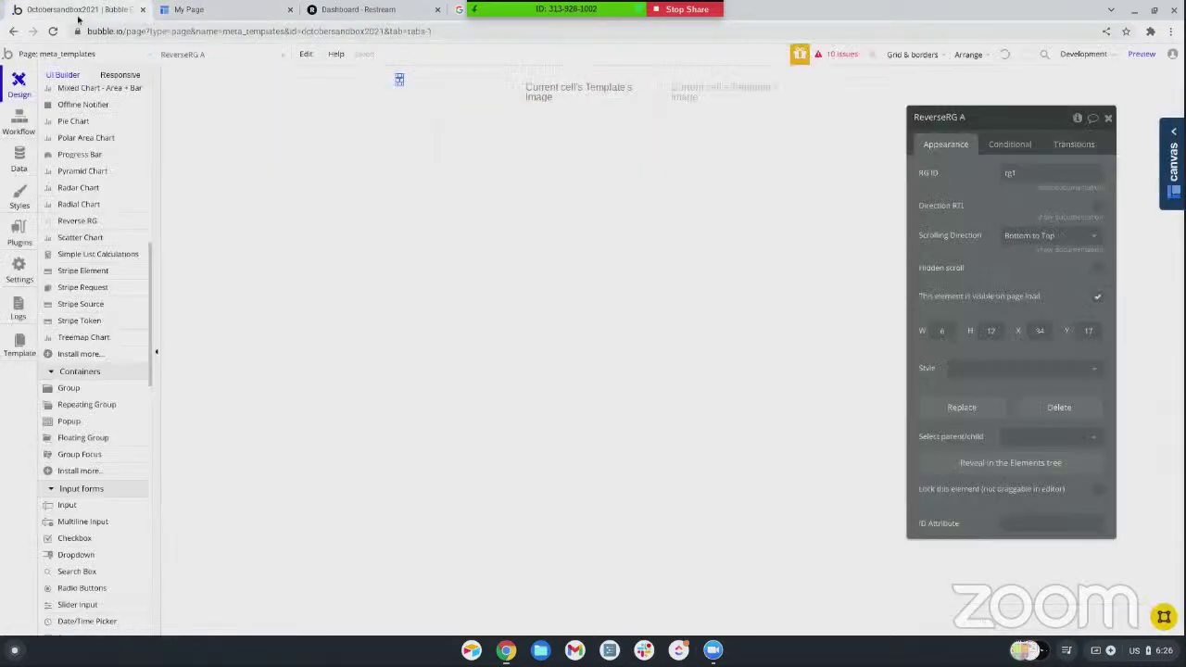
Clear the Reverse RG element's RG ID and preview the page again to compare the order of the template images
click(1033, 172)
key(BackSpace)
key(BackSpace)
key(BackSpace)
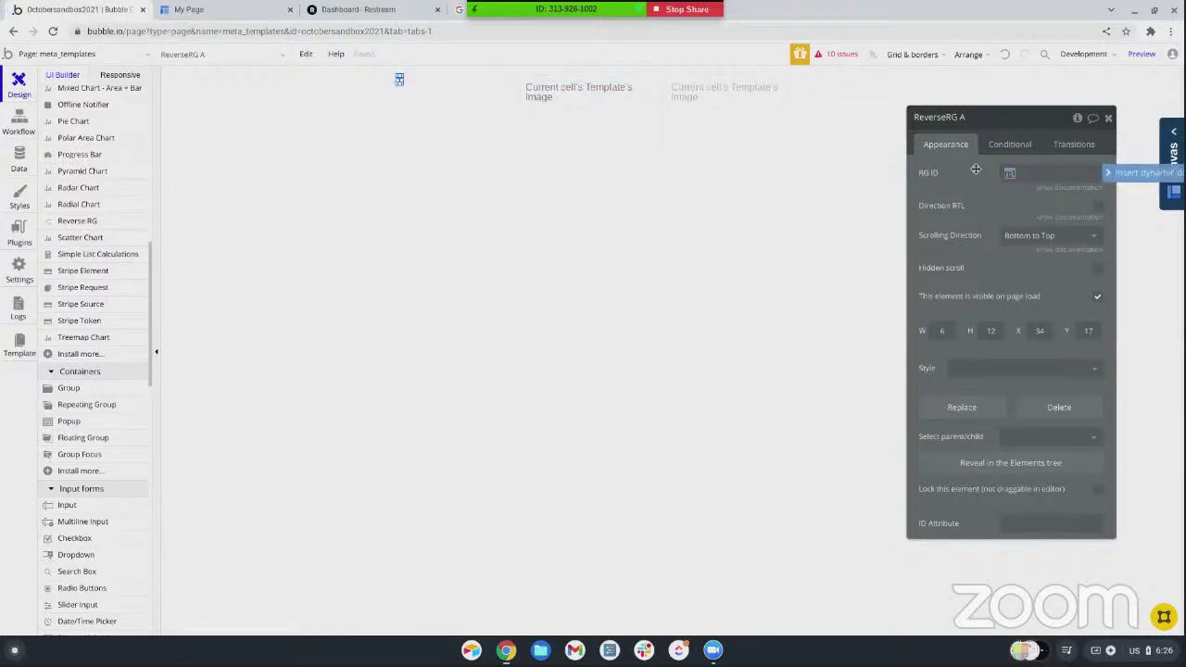
click(961, 191)
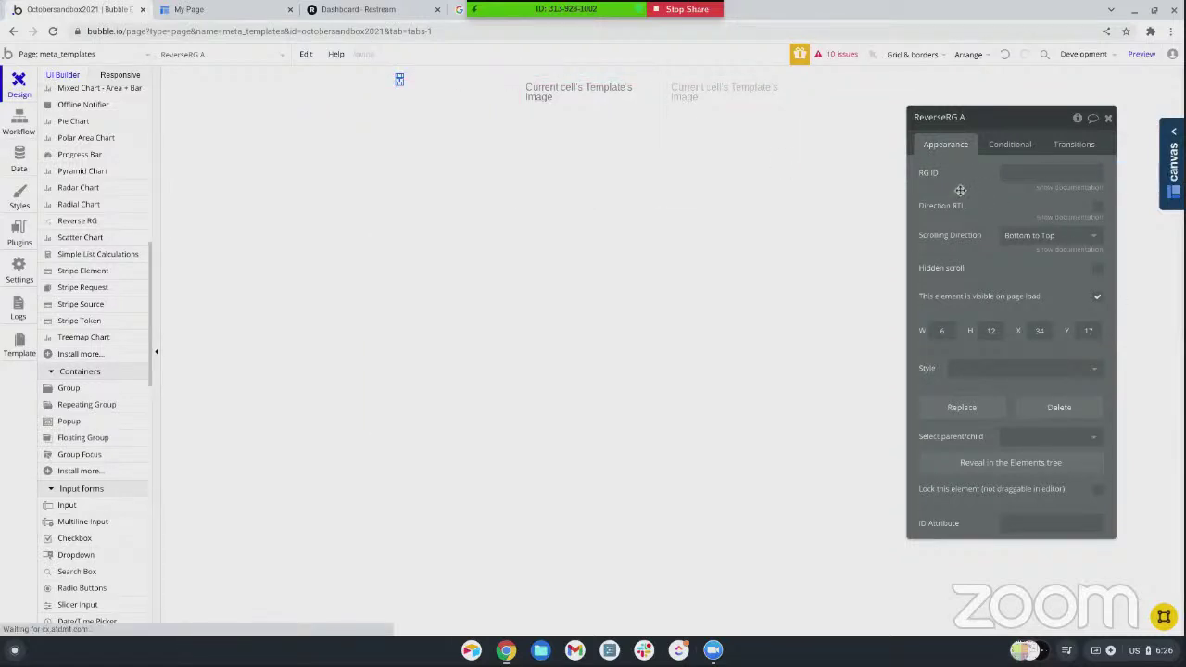
click(1139, 54)
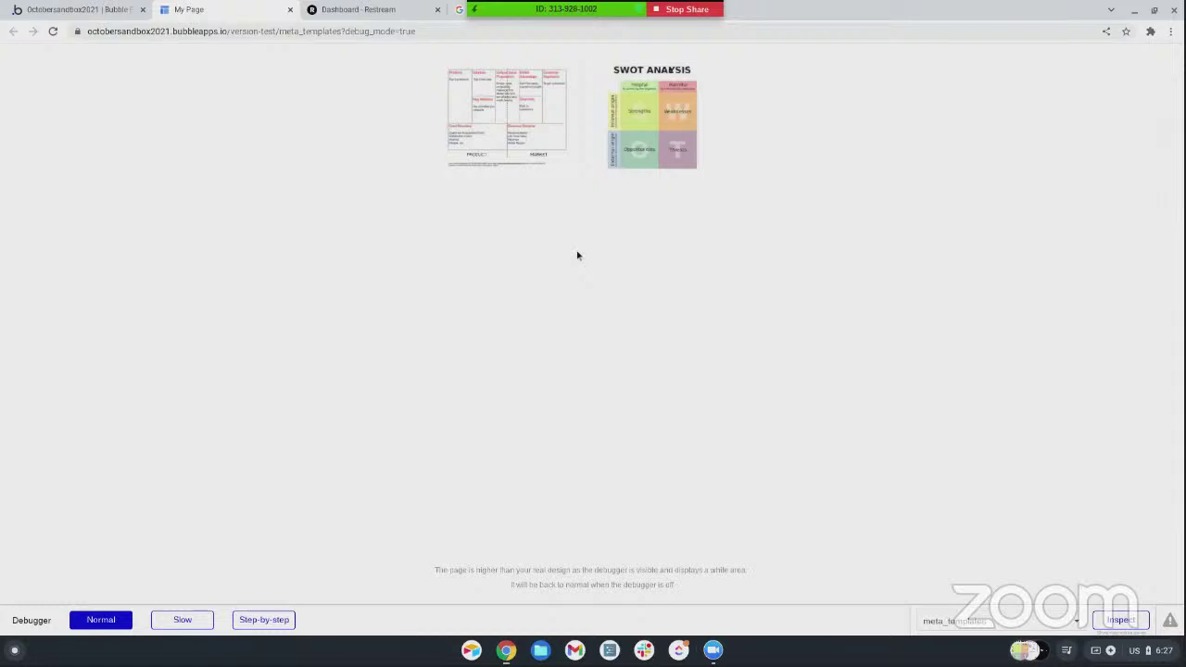
click(483, 136)
click(686, 9)
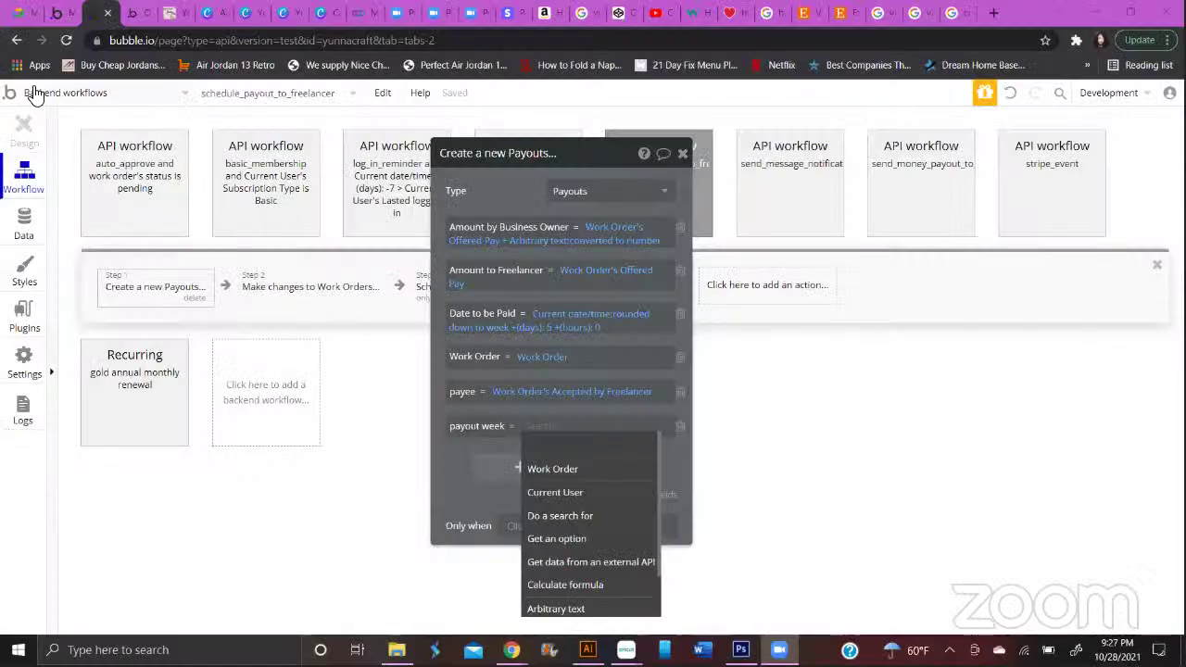
In the yunnacraft editor, open the inbox page's design and look over its conversation and message groups
click(37, 92)
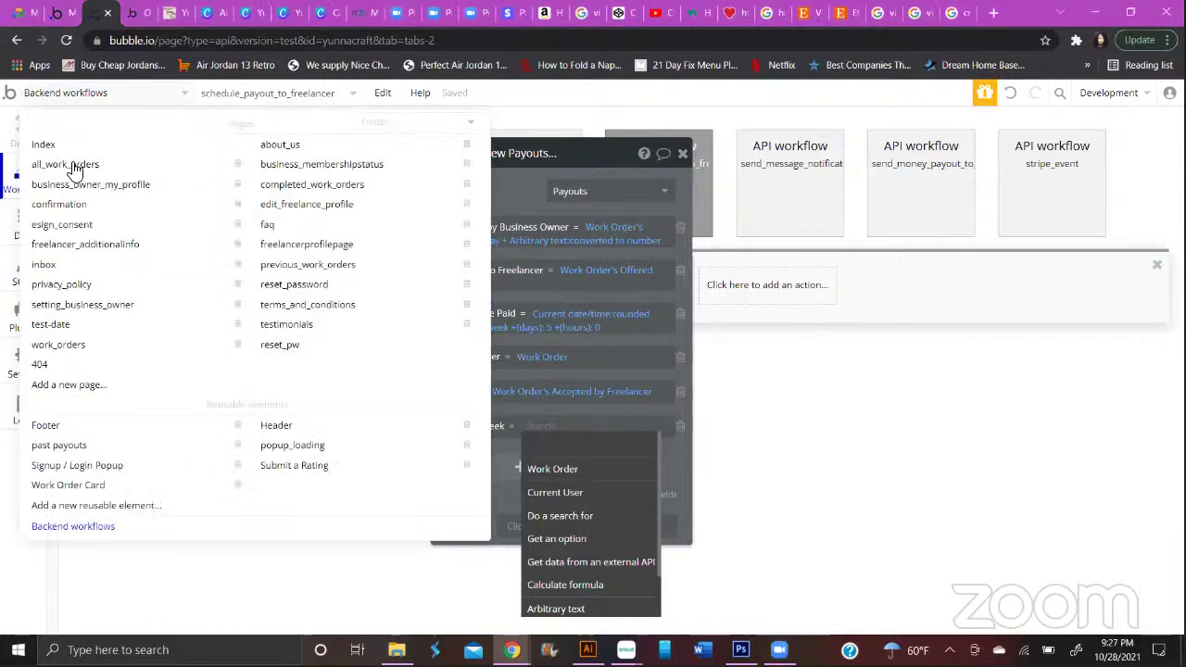
click(72, 265)
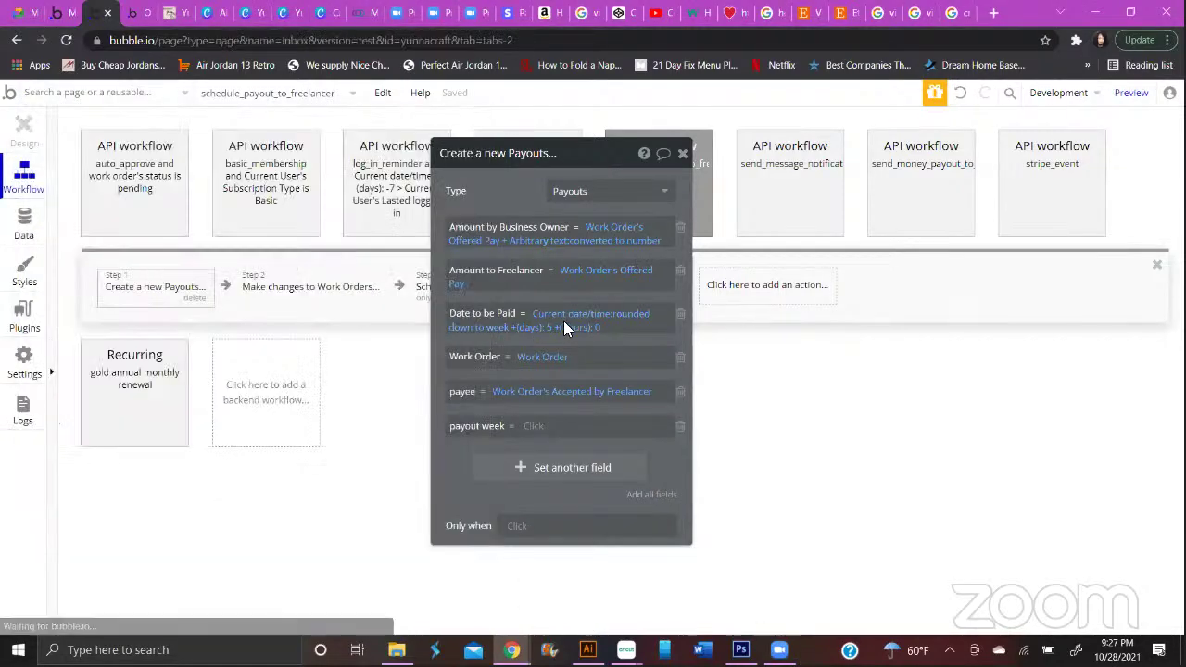
click(24, 133)
scroll(460, 358, down, 5)
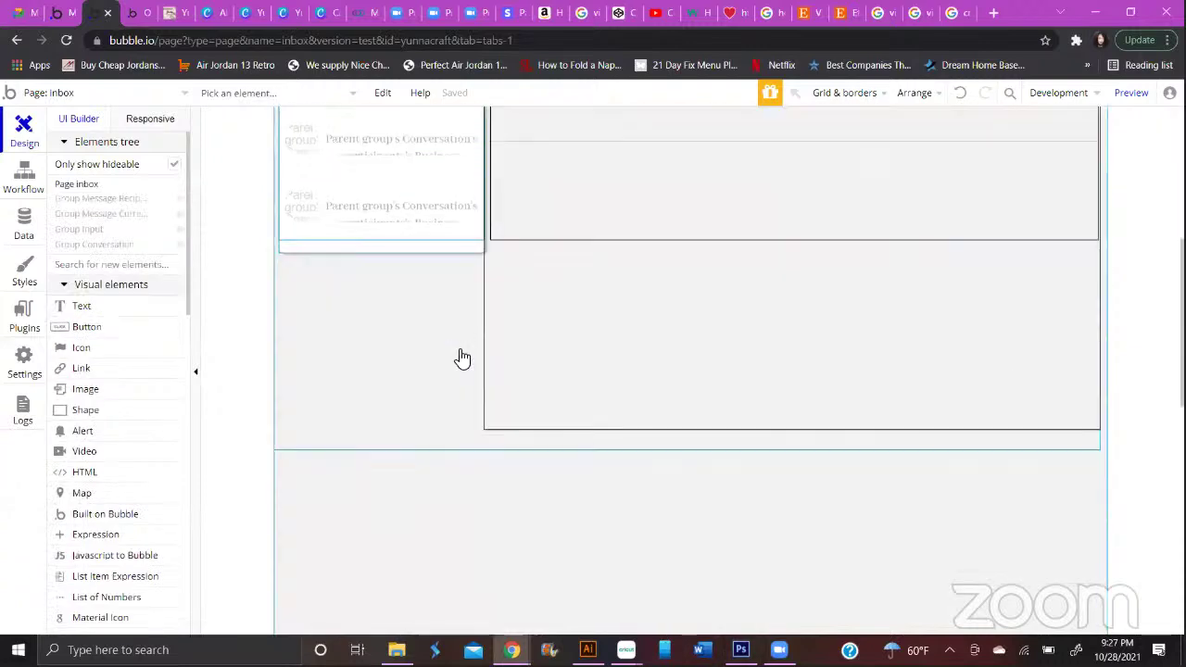
scroll(559, 334, up, 6)
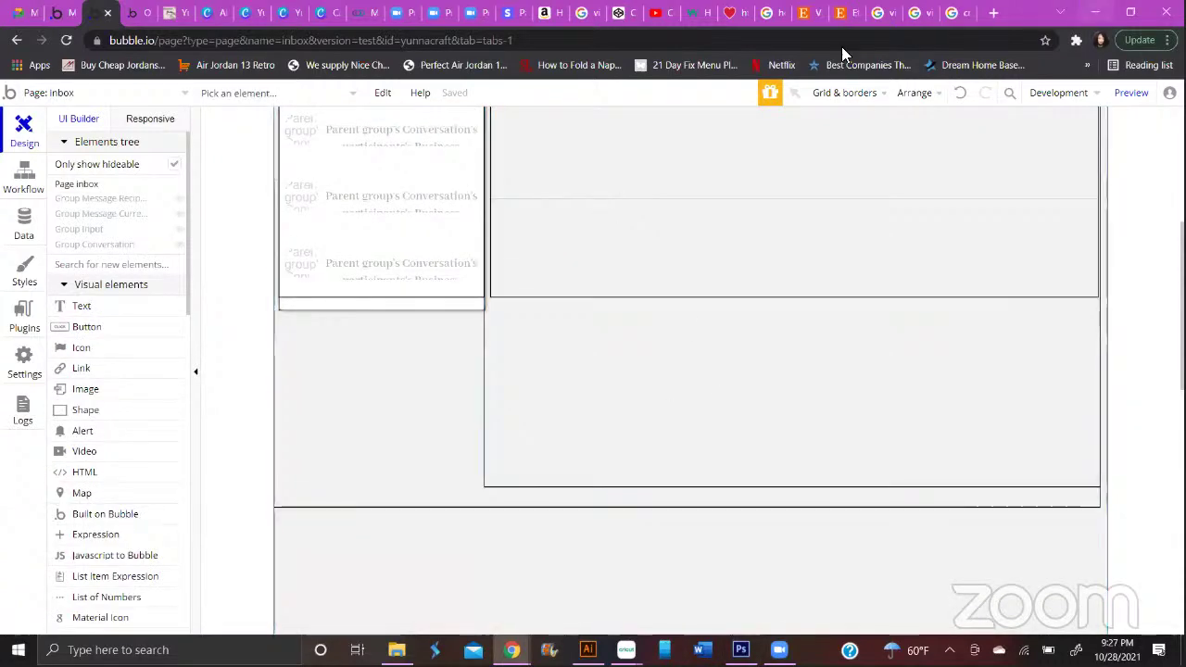
Open the All Users application data and run the app as the Business 101 test user
click(26, 239)
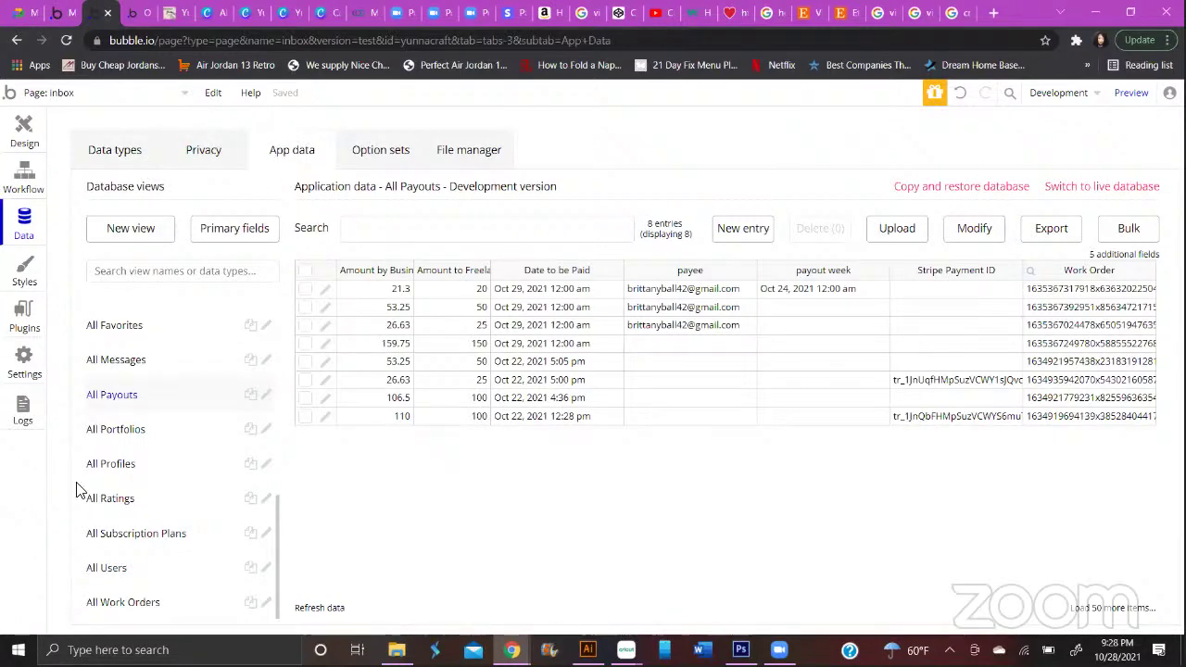
click(130, 568)
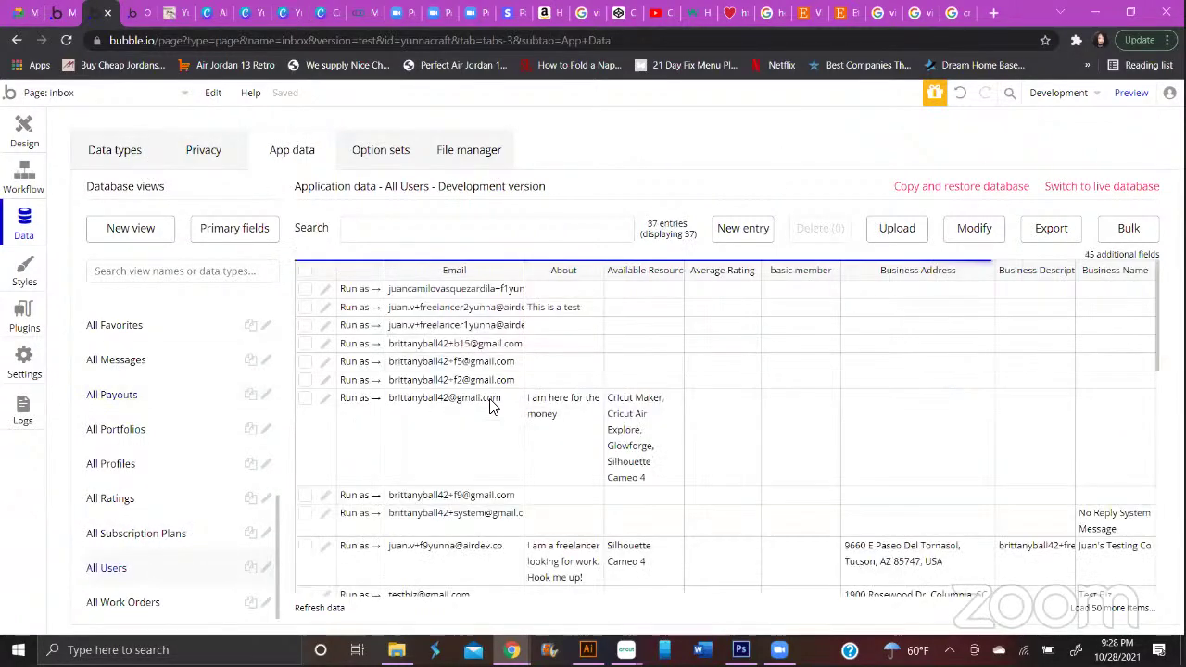
scroll(472, 288, down, 10)
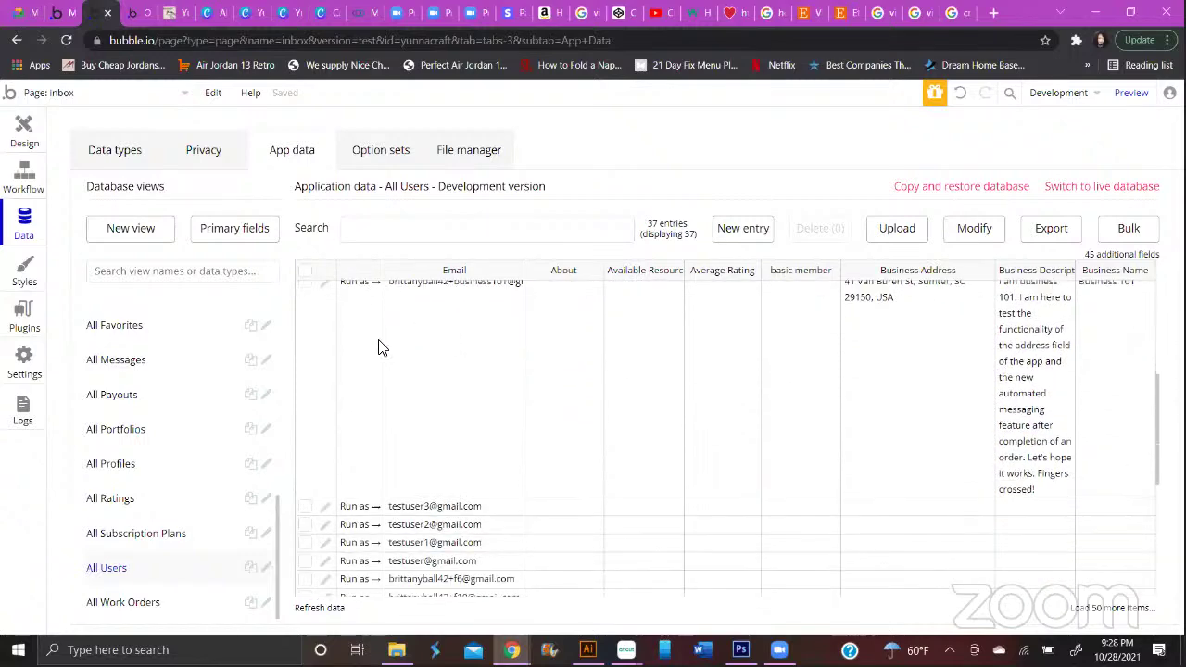
scroll(359, 315, up, 2)
click(360, 351)
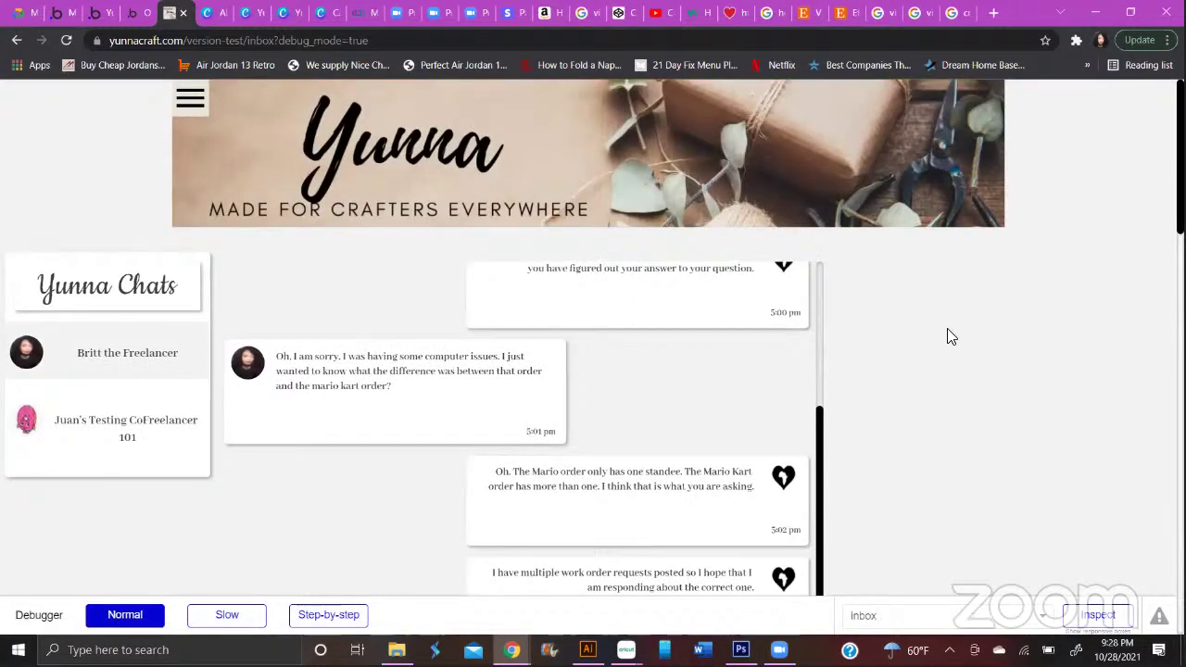
Examine how the open conversation's message list scrolls on the running inbox page, from the oldest to the newest message
scroll(952, 331, down, 5)
scroll(926, 345, up, 2)
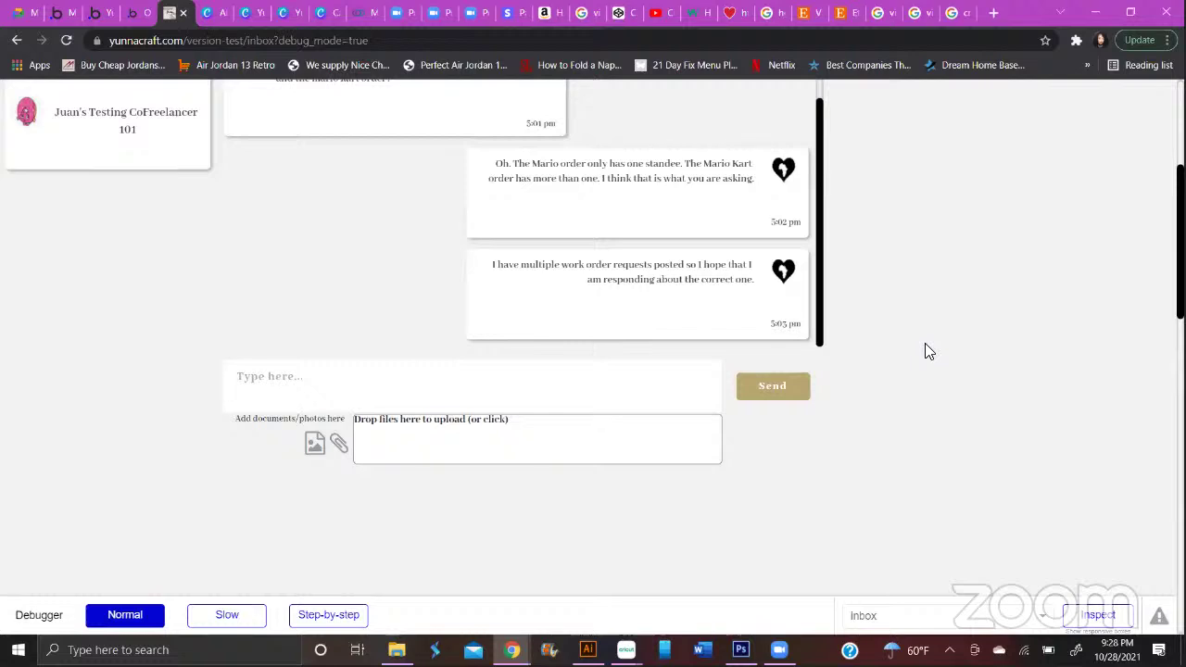
scroll(927, 349, up, 3)
scroll(709, 378, down, 2)
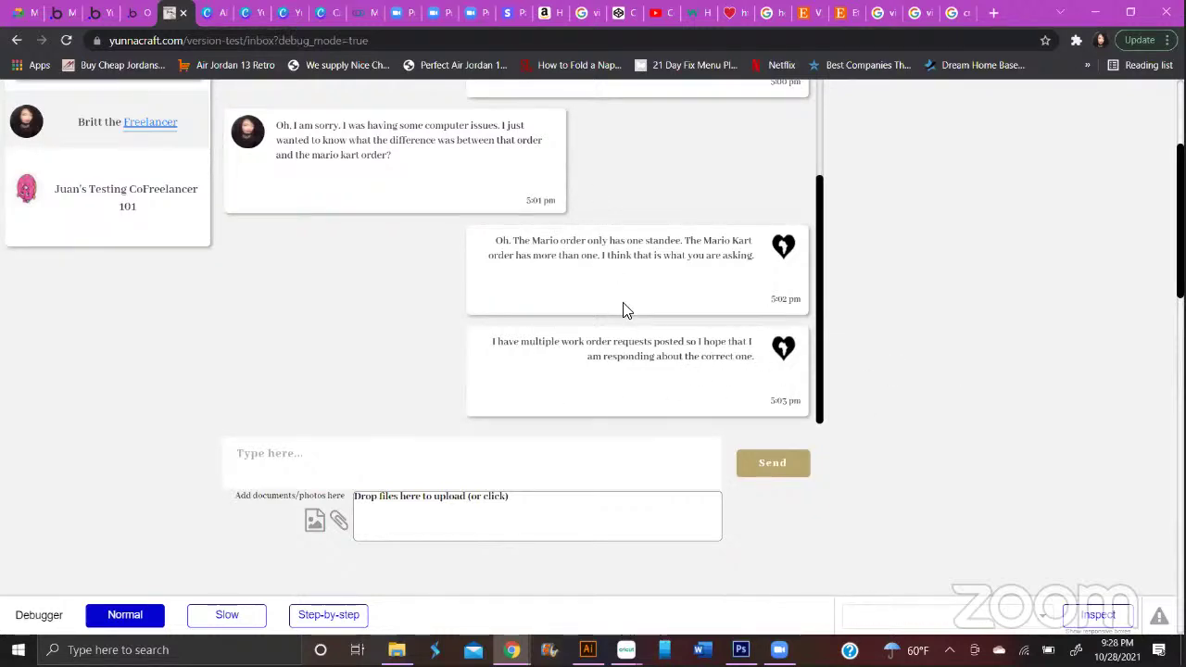
scroll(626, 306, up, 3)
scroll(627, 307, down, 2)
scroll(988, 350, up, 3)
scroll(991, 354, down, 3)
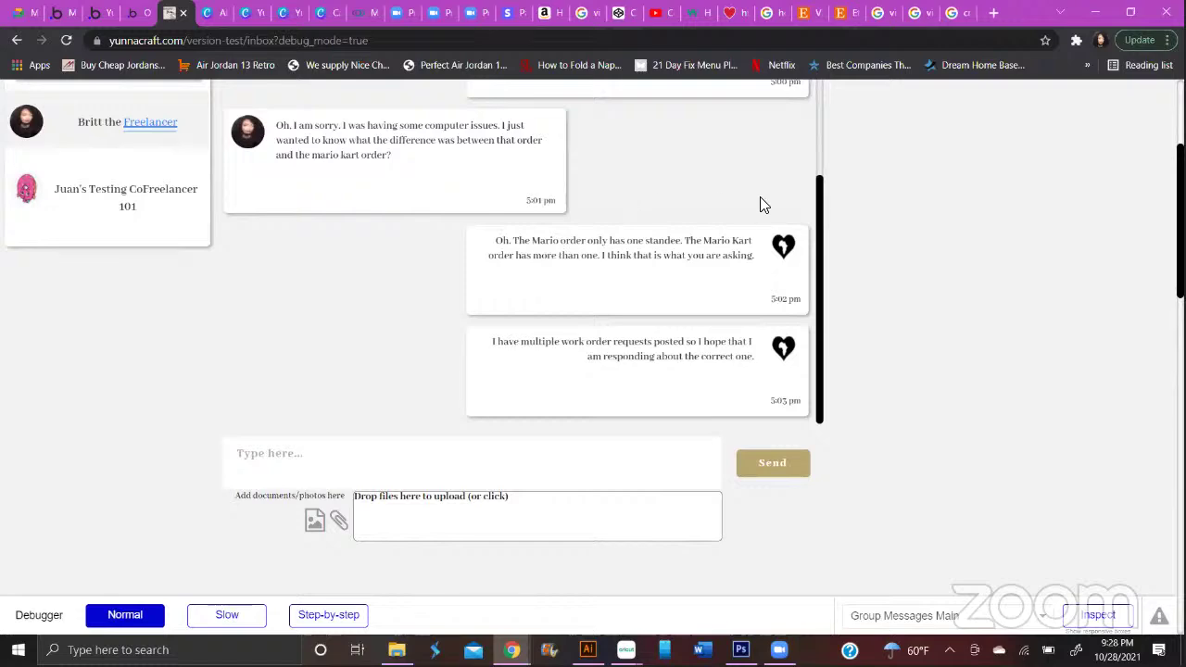
scroll(762, 203, up, 8)
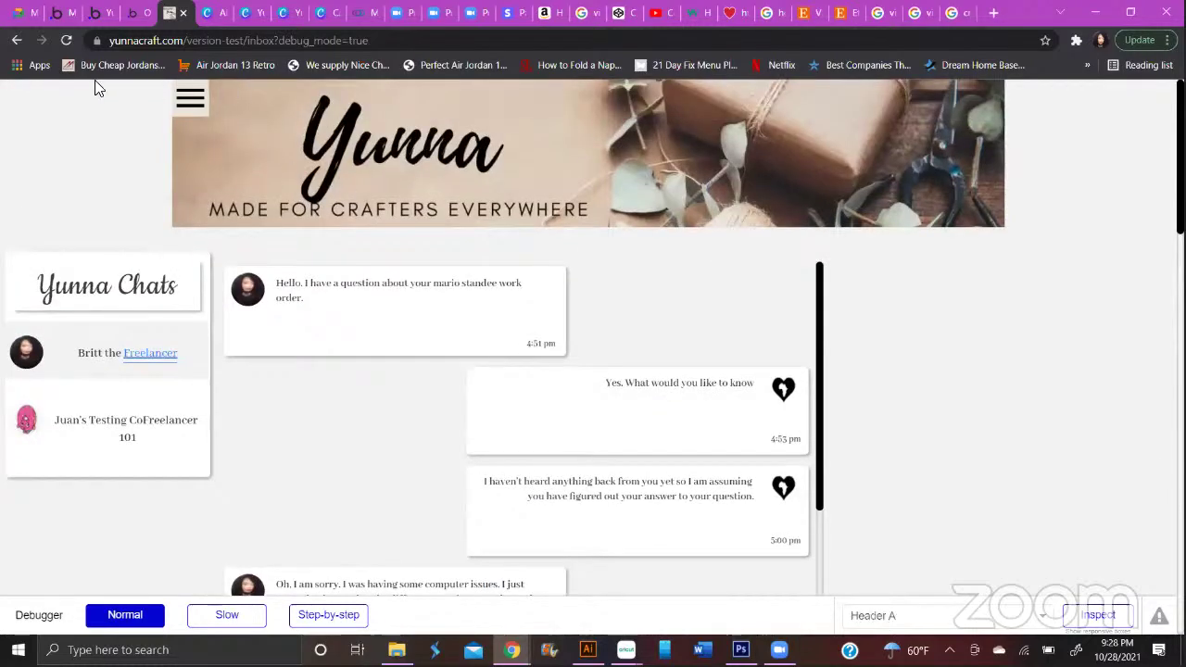
Reload the inbox page and switch between the two conversations to check where each message list is scrolled to
click(66, 41)
scroll(926, 271, down, 3)
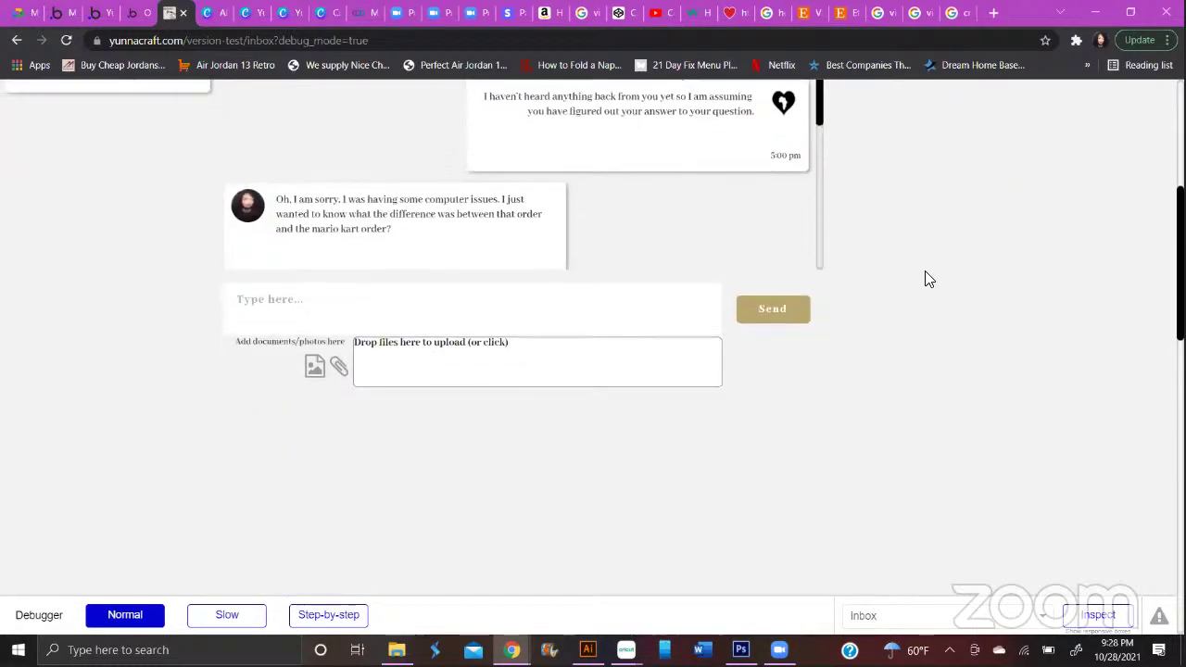
click(129, 273)
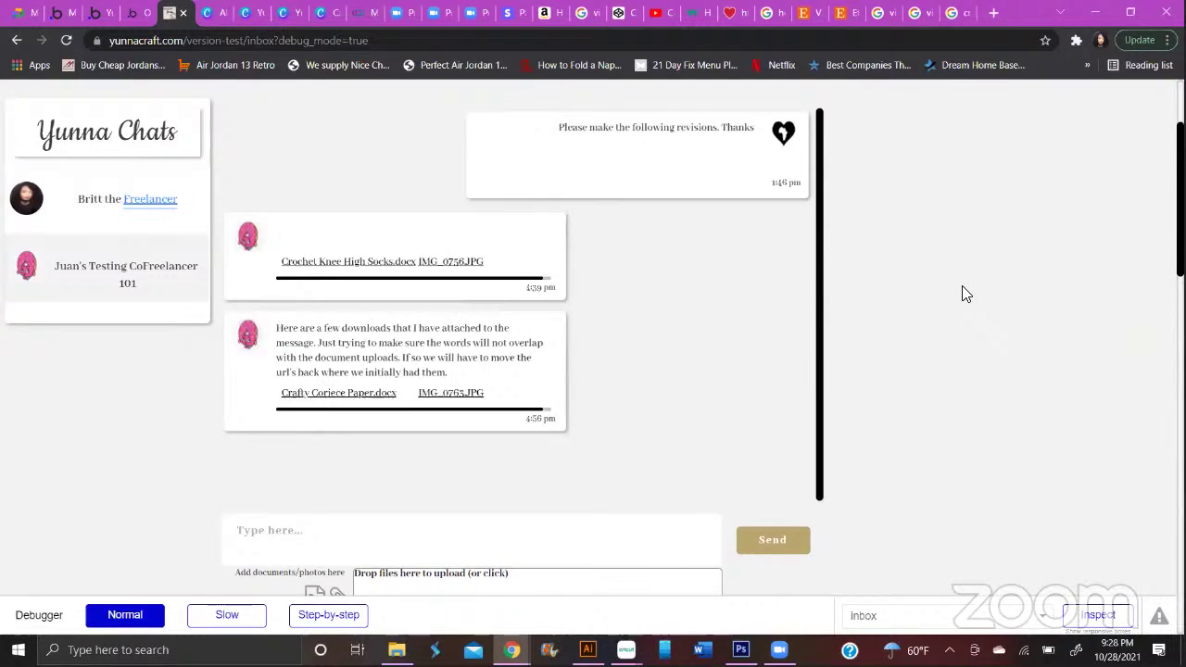
scroll(890, 349, down, 1)
scroll(889, 349, up, 1)
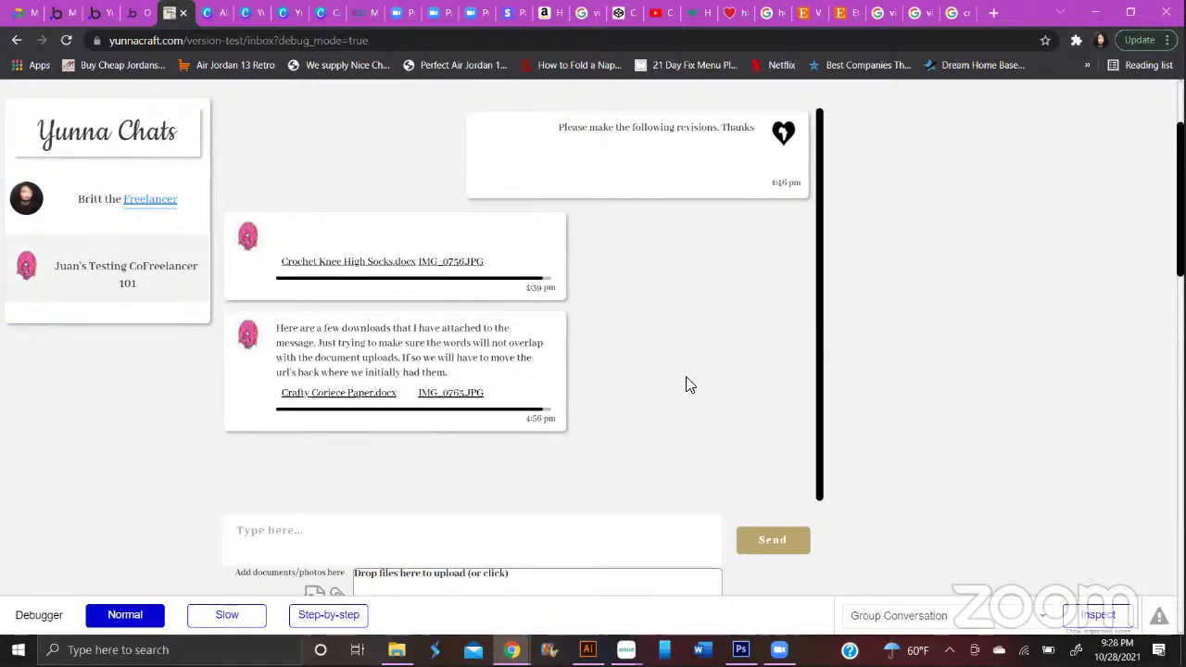
click(99, 212)
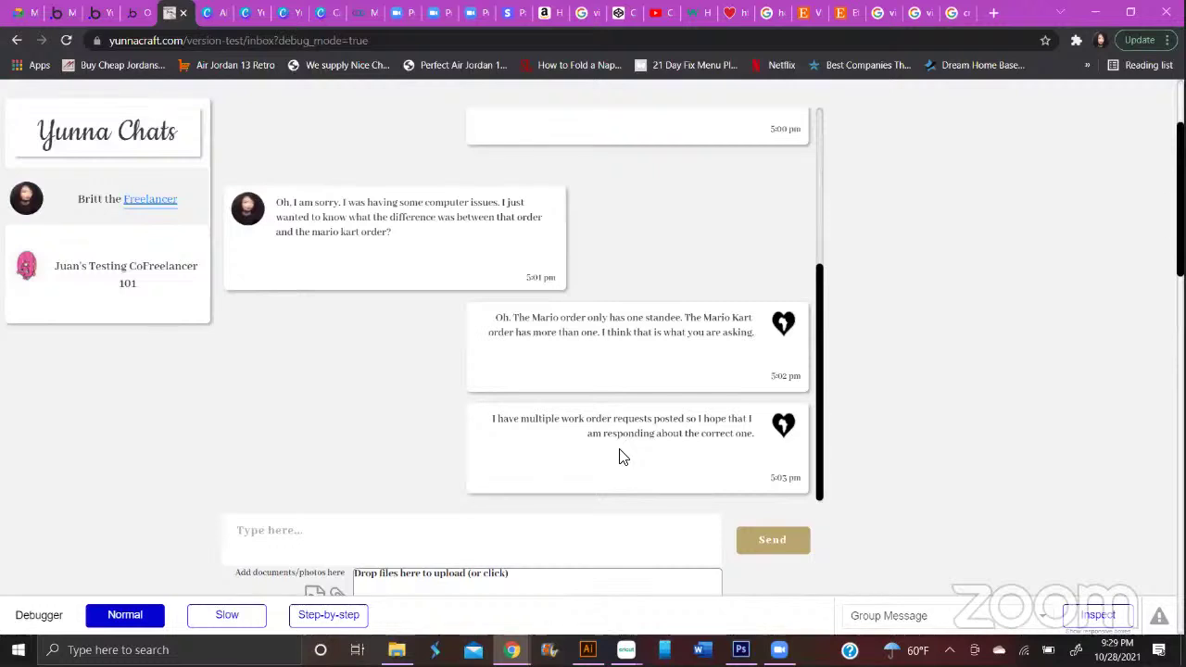
Inspect the Set state and Display data actions of the inbox page's Page is loaded workflow in the editor
click(99, 17)
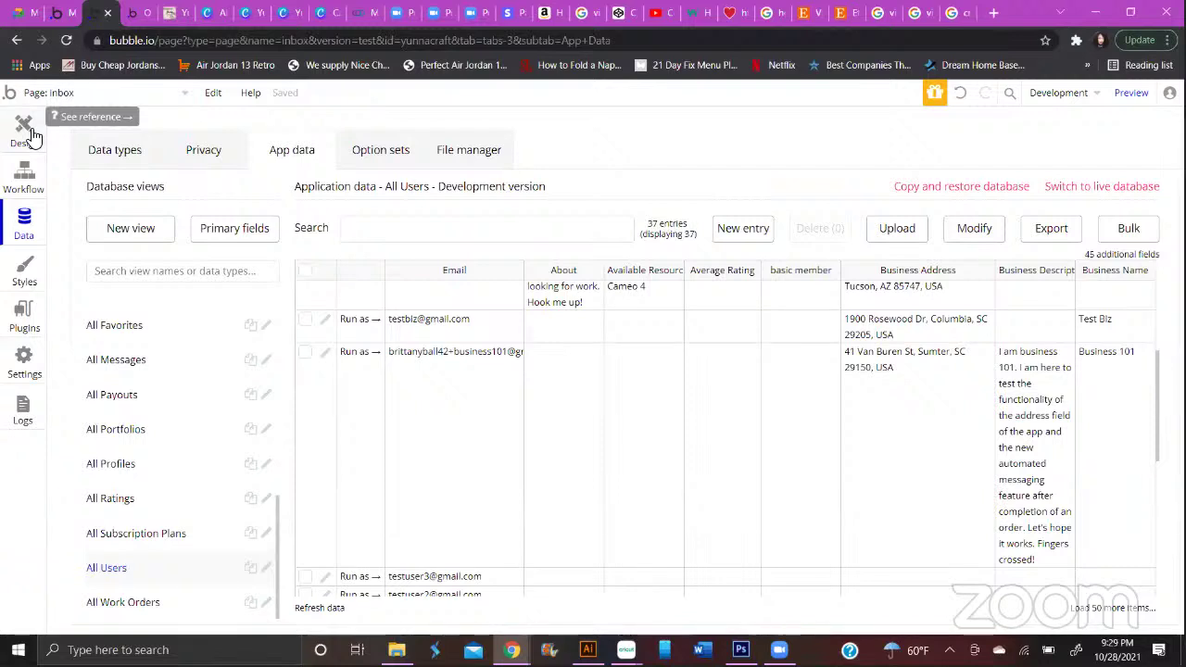
click(33, 137)
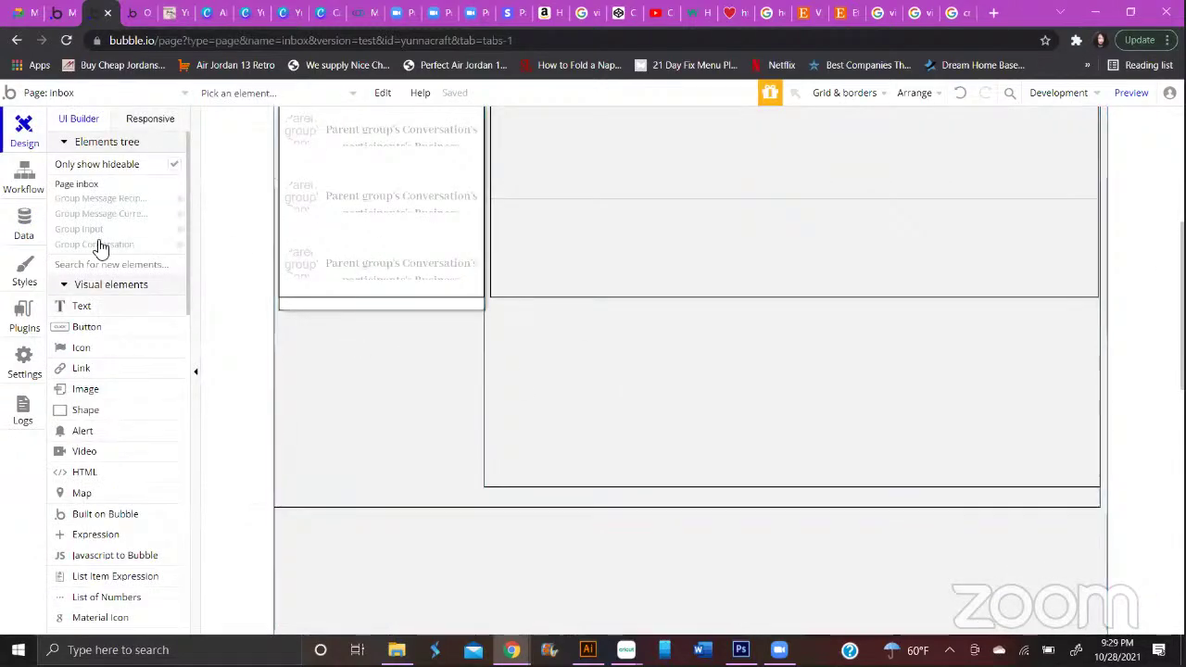
click(16, 183)
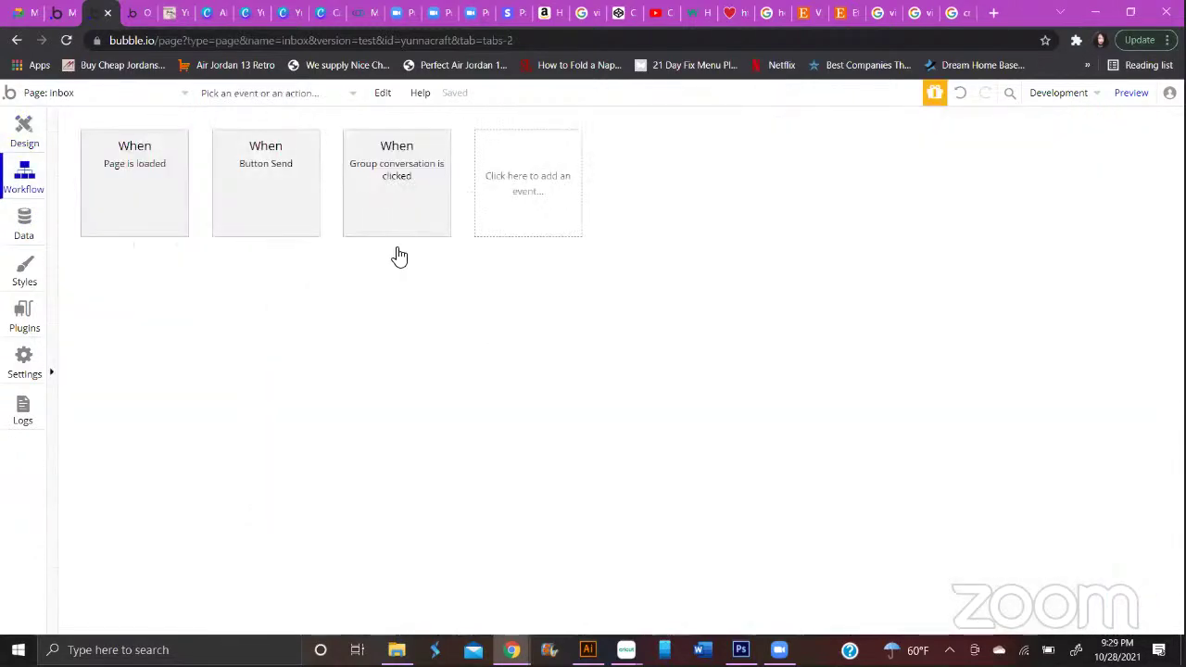
click(165, 183)
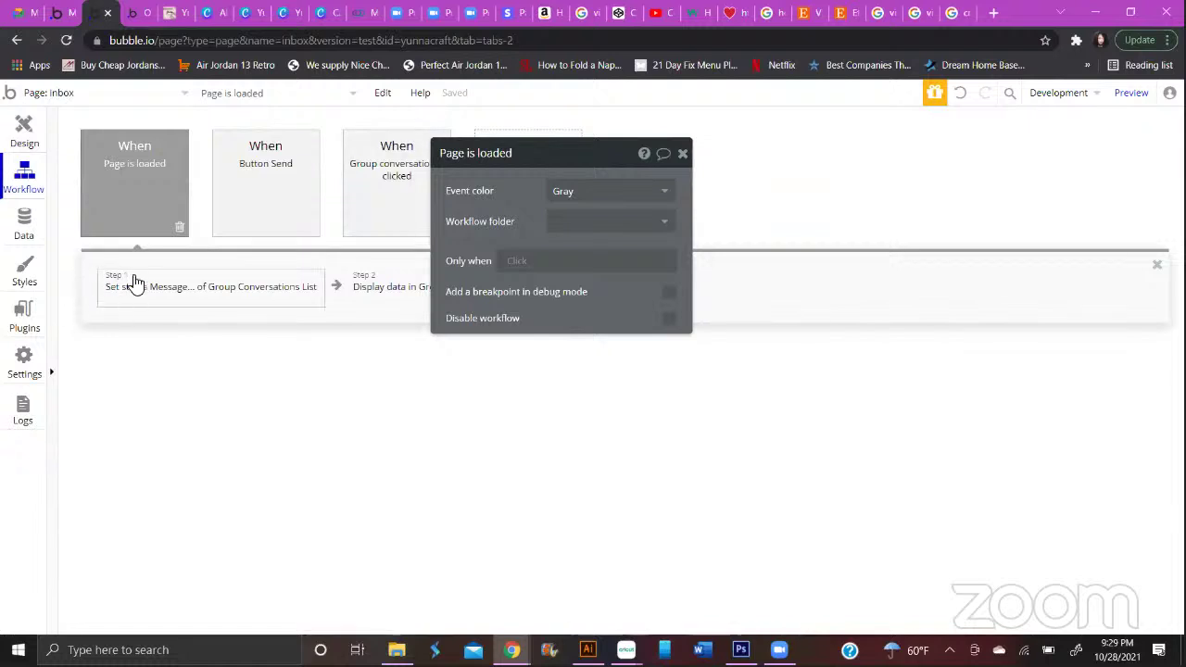
click(133, 283)
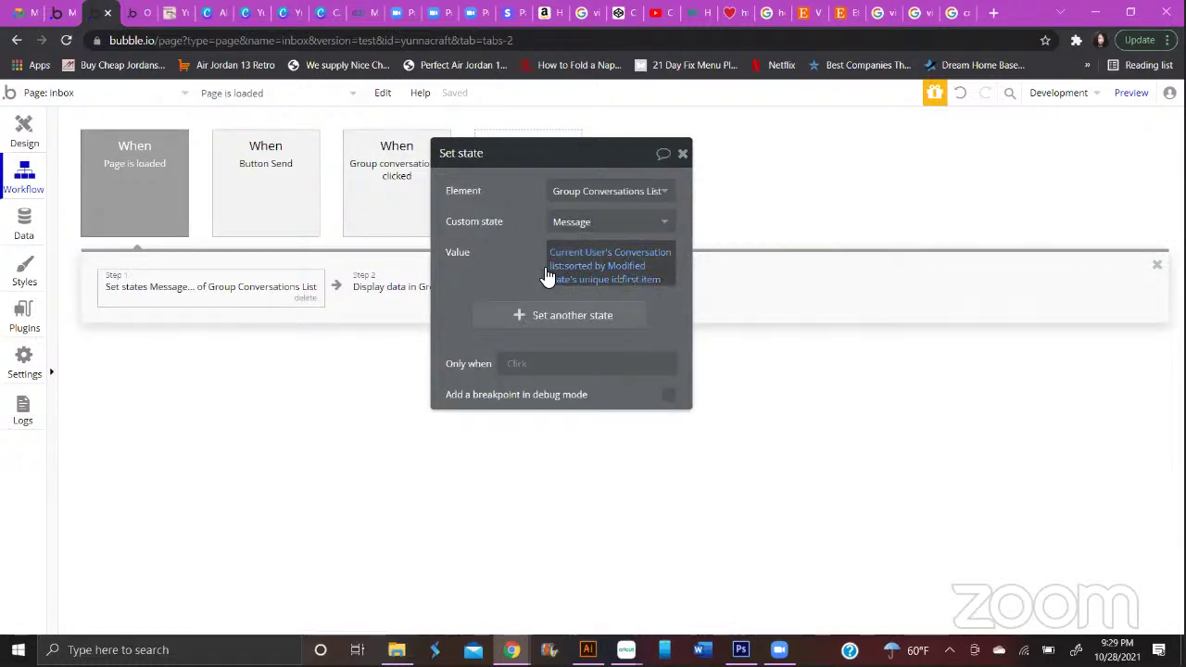
drag(532, 168, 534, 172)
drag(672, 176, 675, 154)
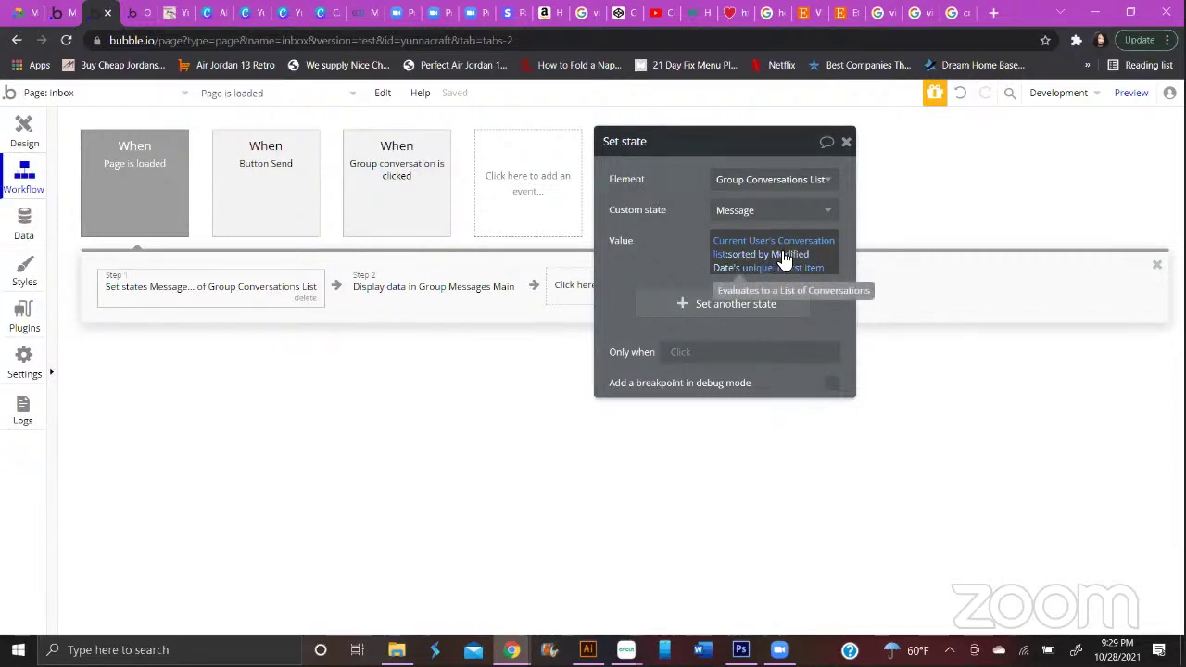
click(413, 292)
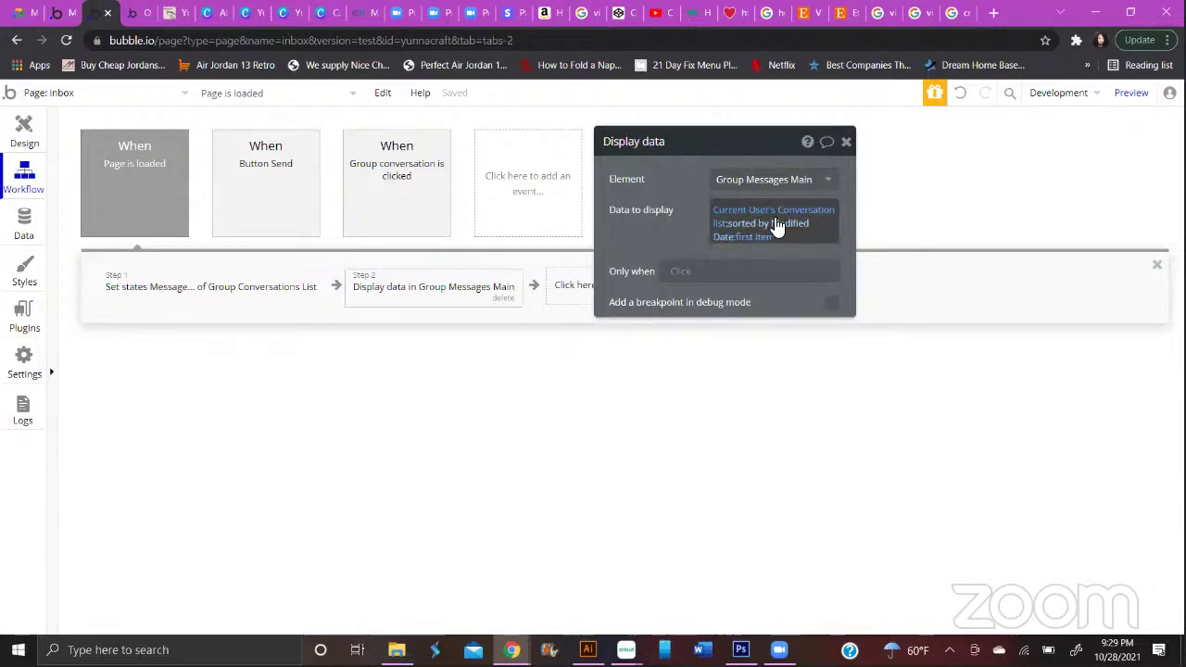
Review the Button Send workflow and the Set state action of the Group conversation is clicked workflow
click(257, 197)
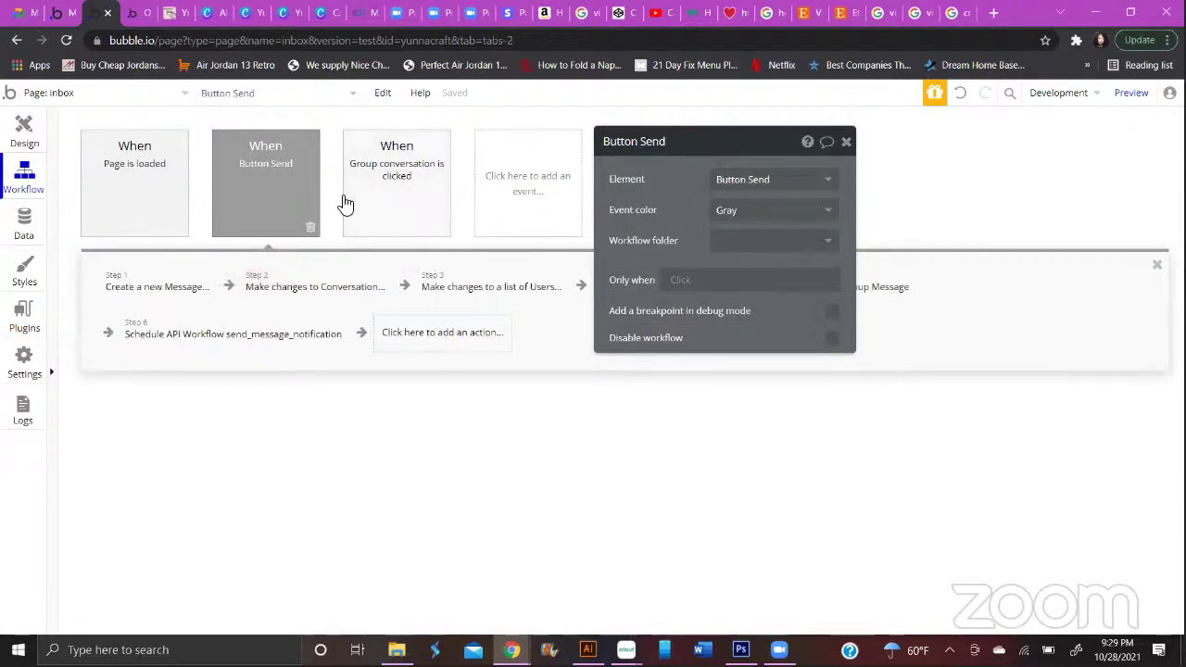
click(414, 184)
click(185, 298)
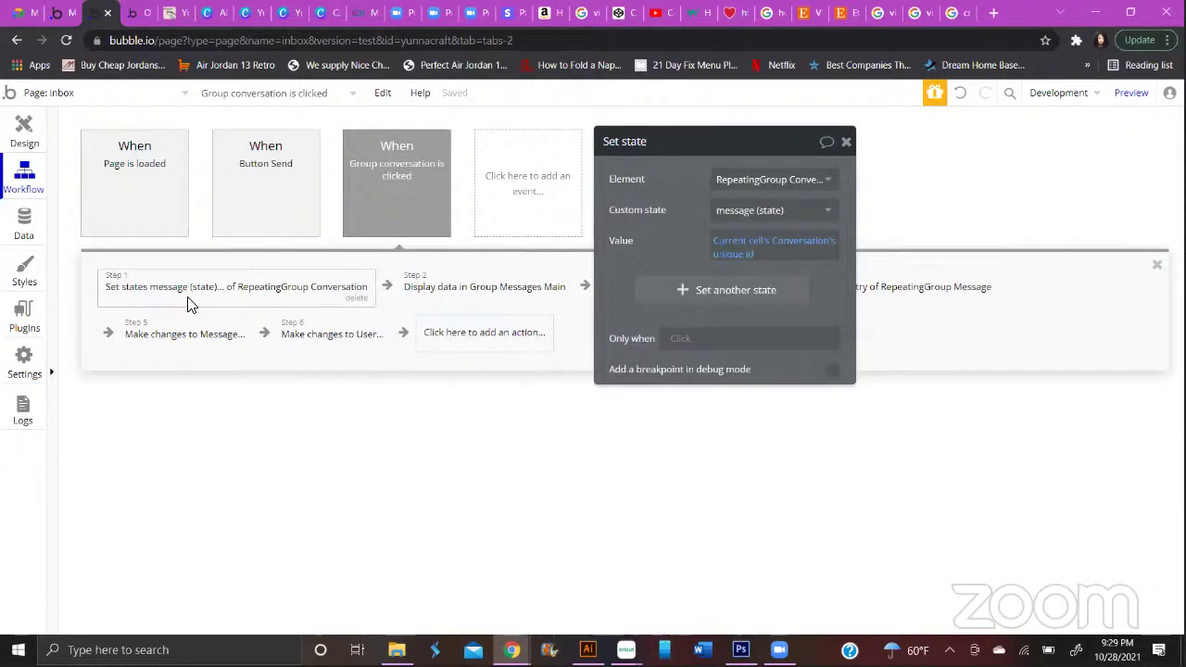
click(754, 251)
click(750, 257)
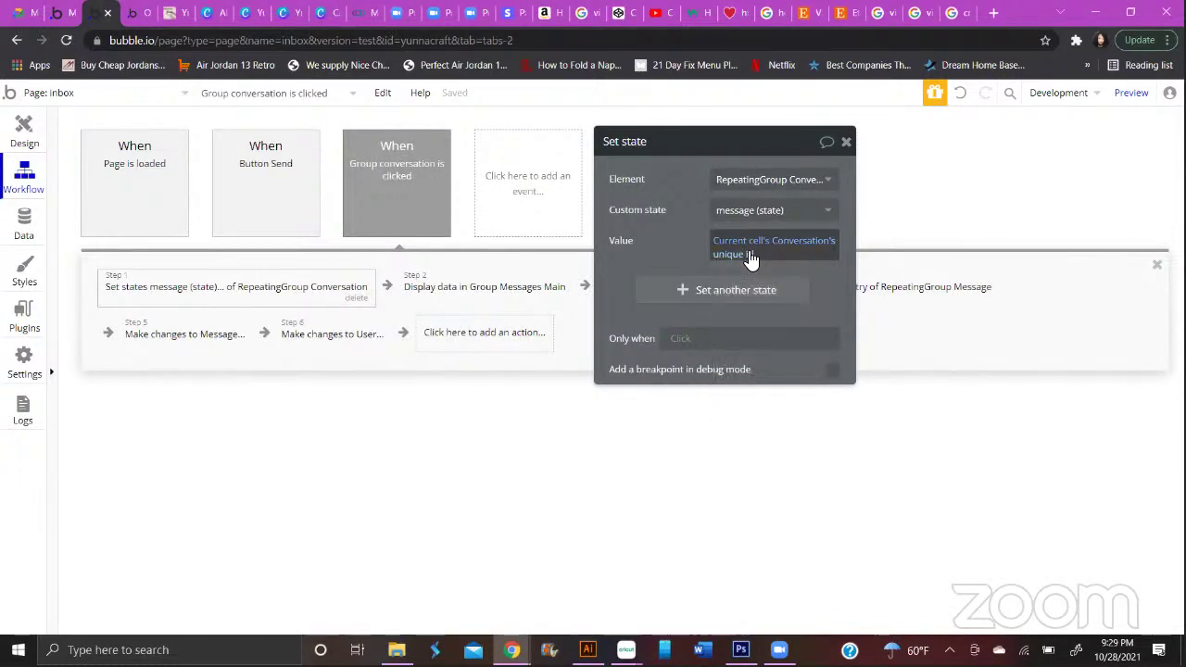
Inspect the Display data action for Group Messages Main and the Display list action for RepeatingGroup Message in the Group conversation is clicked workflow
click(483, 289)
drag(754, 161, 887, 137)
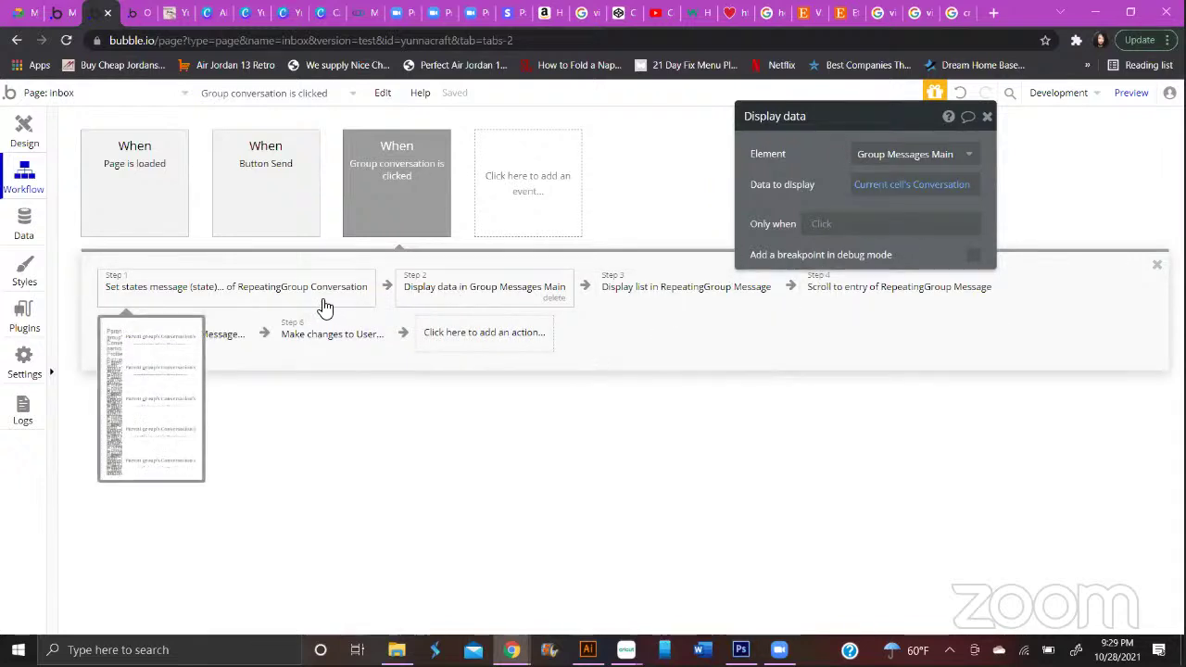
click(721, 286)
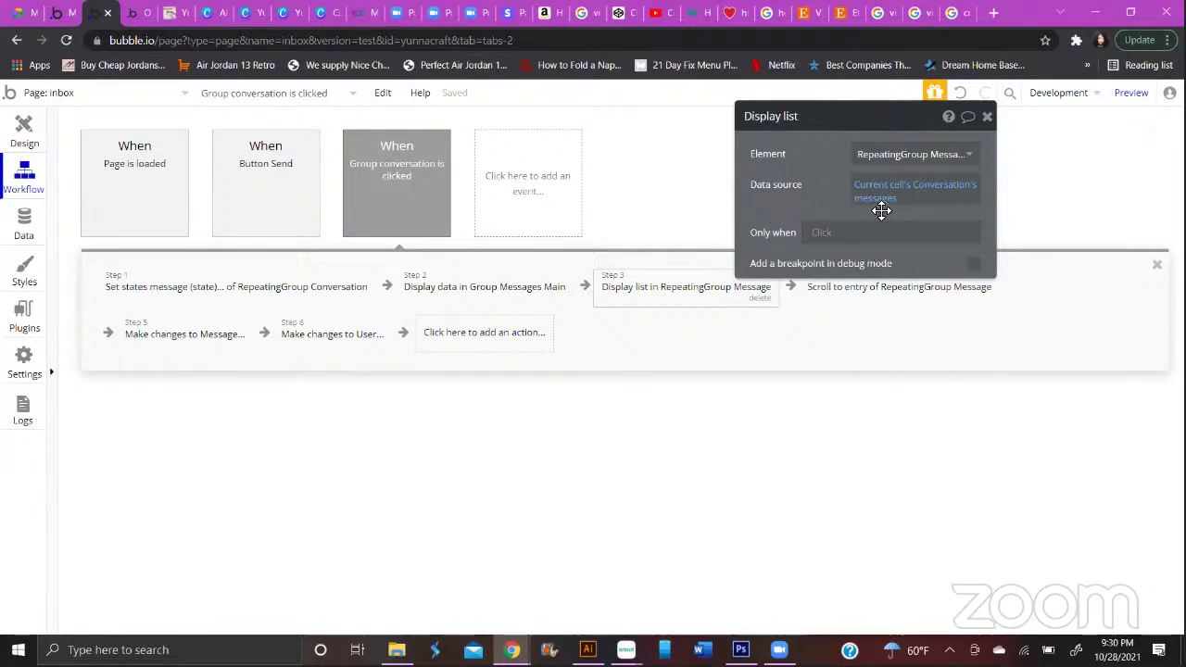
Review the entry targeted by the Scroll to entry action, plus the Make changes to Message and Make changes to User actions
click(897, 294)
drag(883, 130, 531, 165)
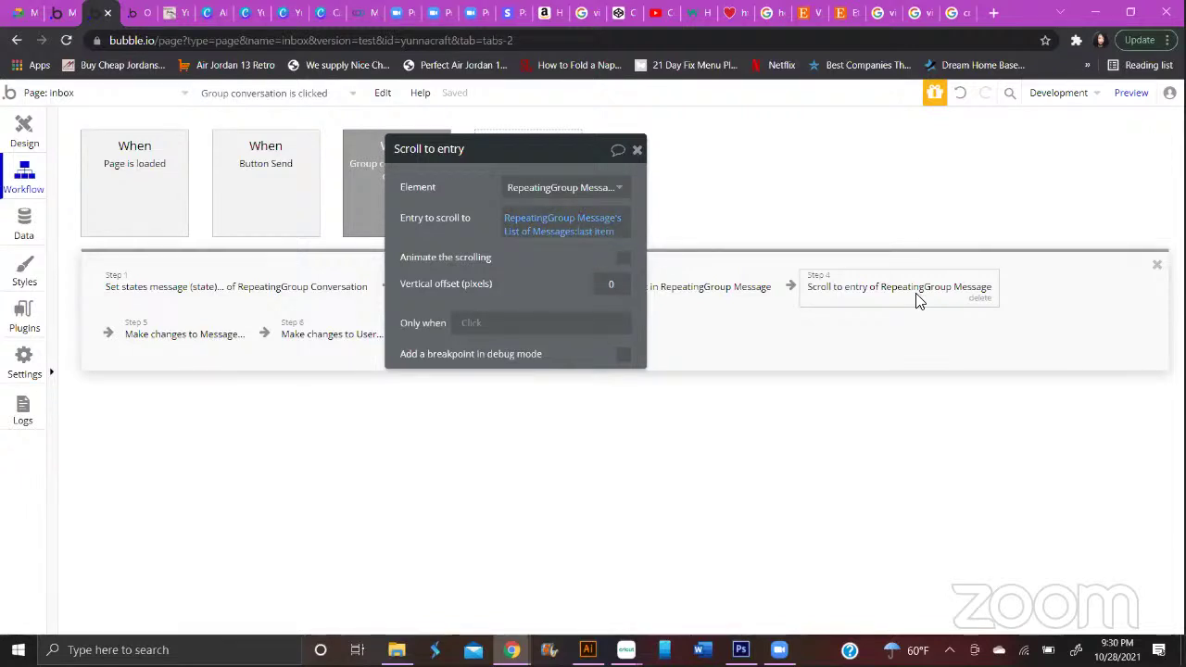
click(904, 13)
click(540, 230)
click(554, 226)
click(556, 225)
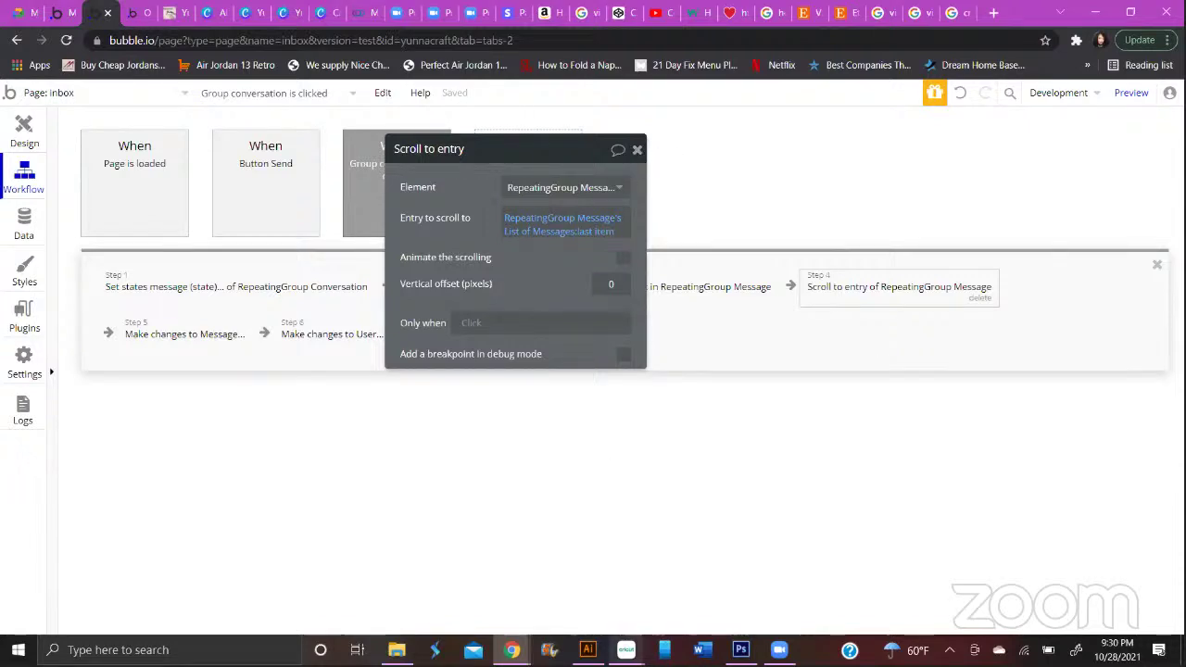
click(637, 151)
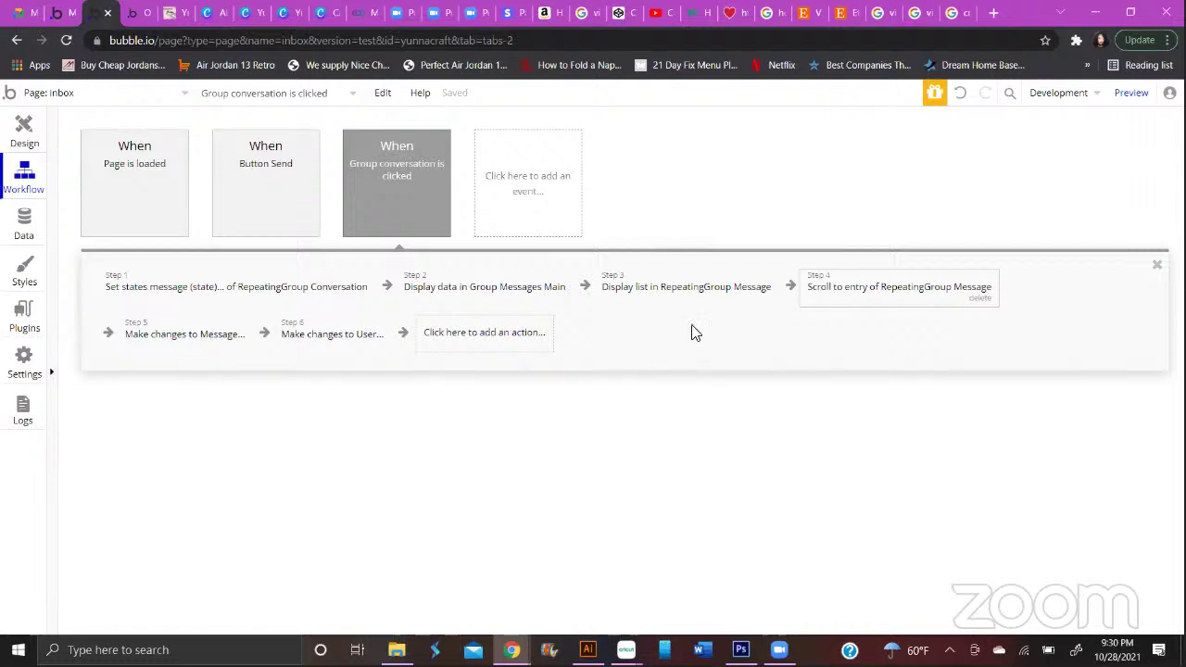
click(179, 334)
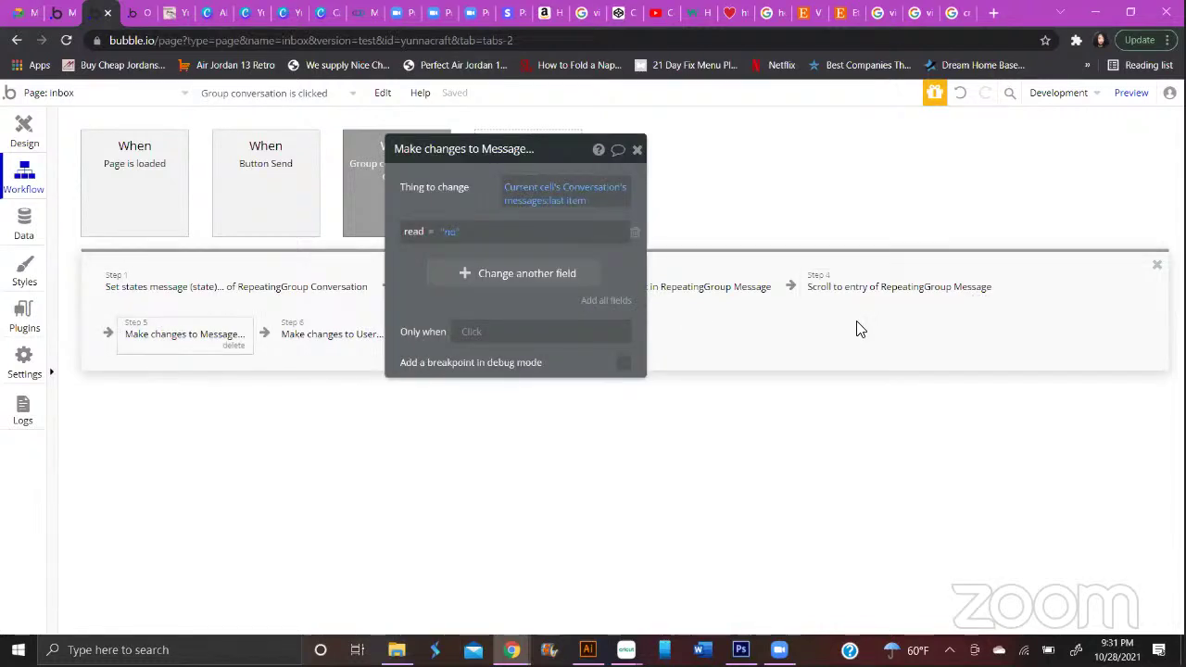
click(340, 331)
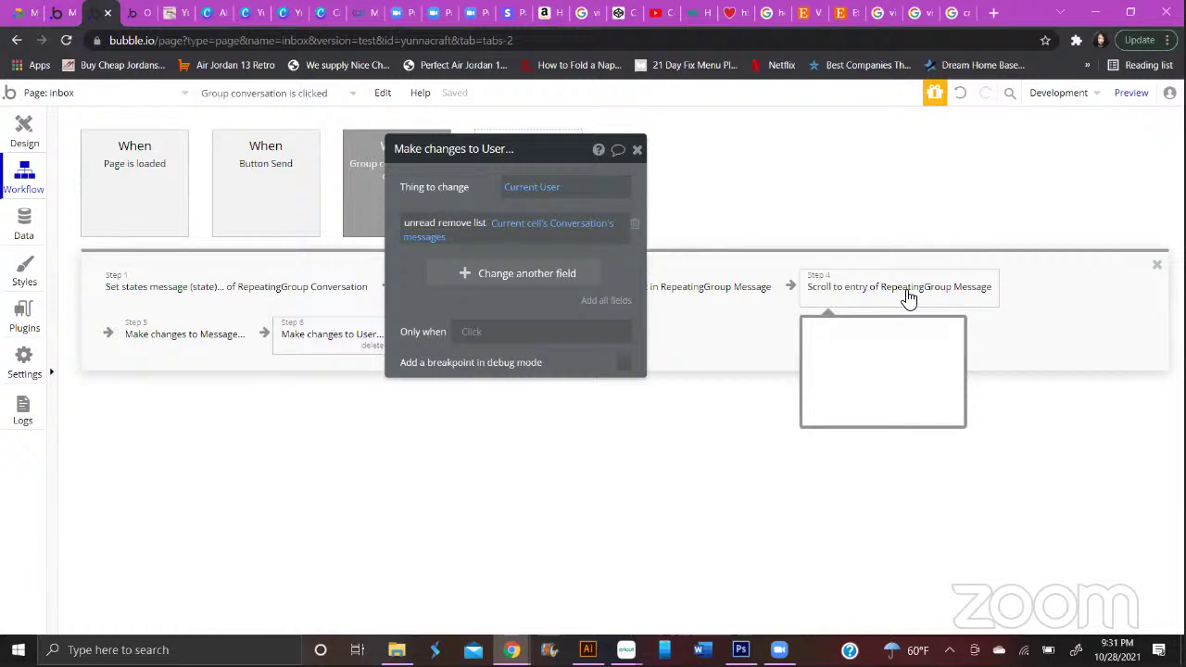
Return to the running inbox page and check how the open conversation scrolls between its oldest and newest messages
click(172, 12)
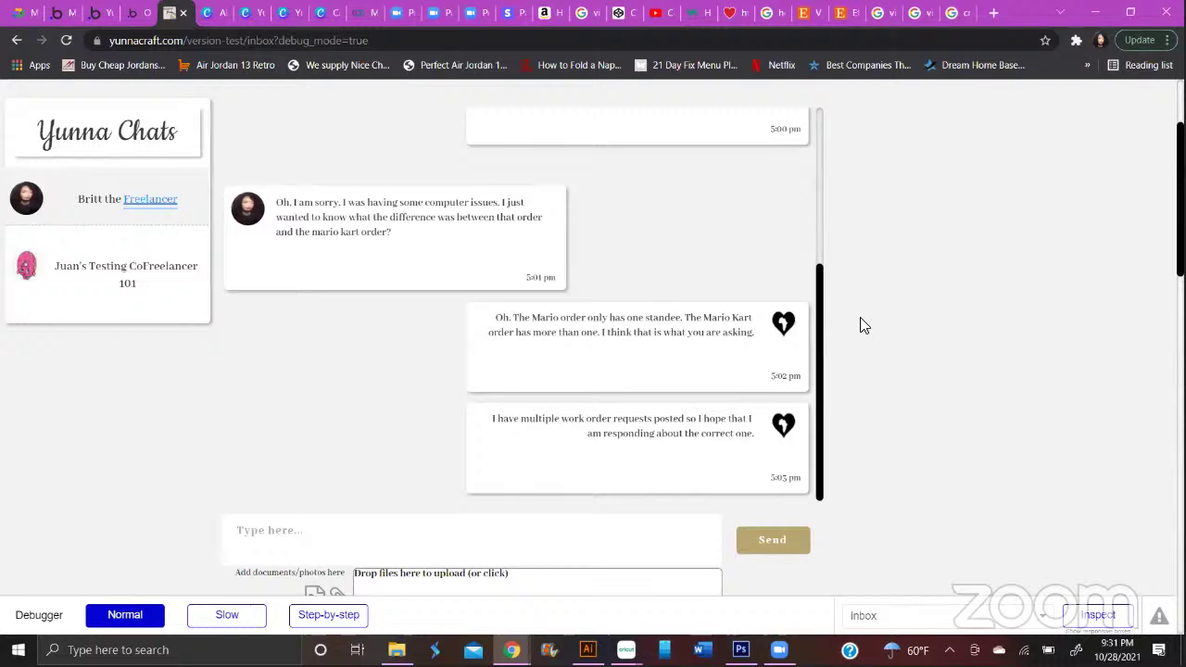
scroll(861, 325, up, 3)
scroll(800, 397, up, 5)
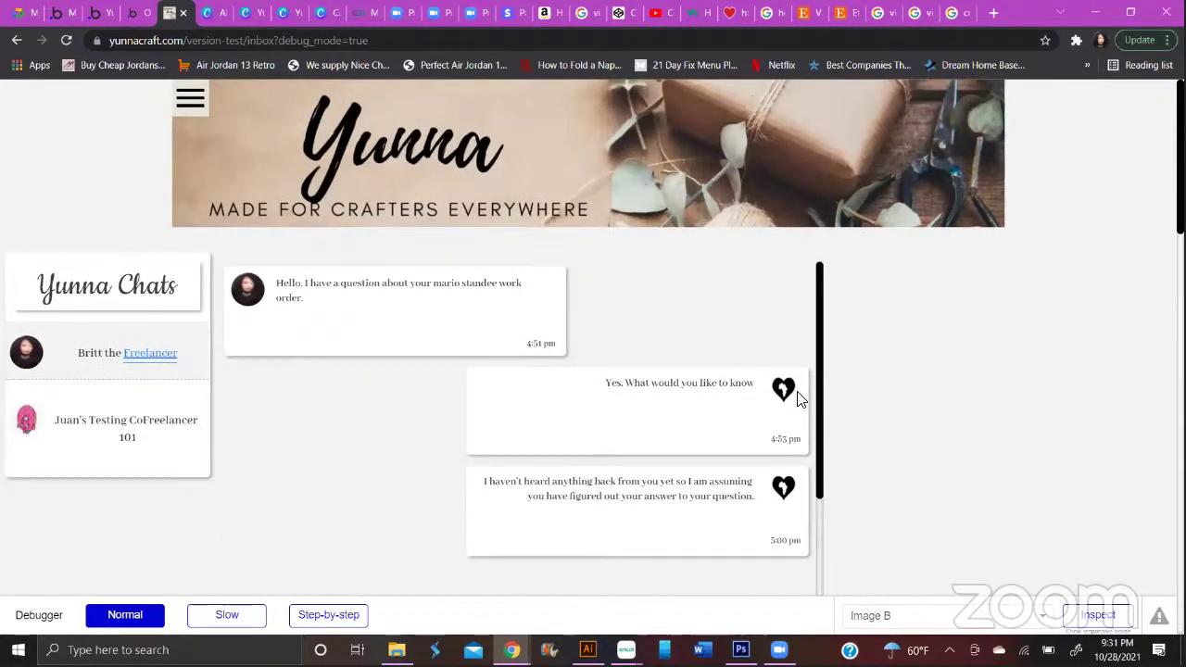
scroll(799, 397, down, 3)
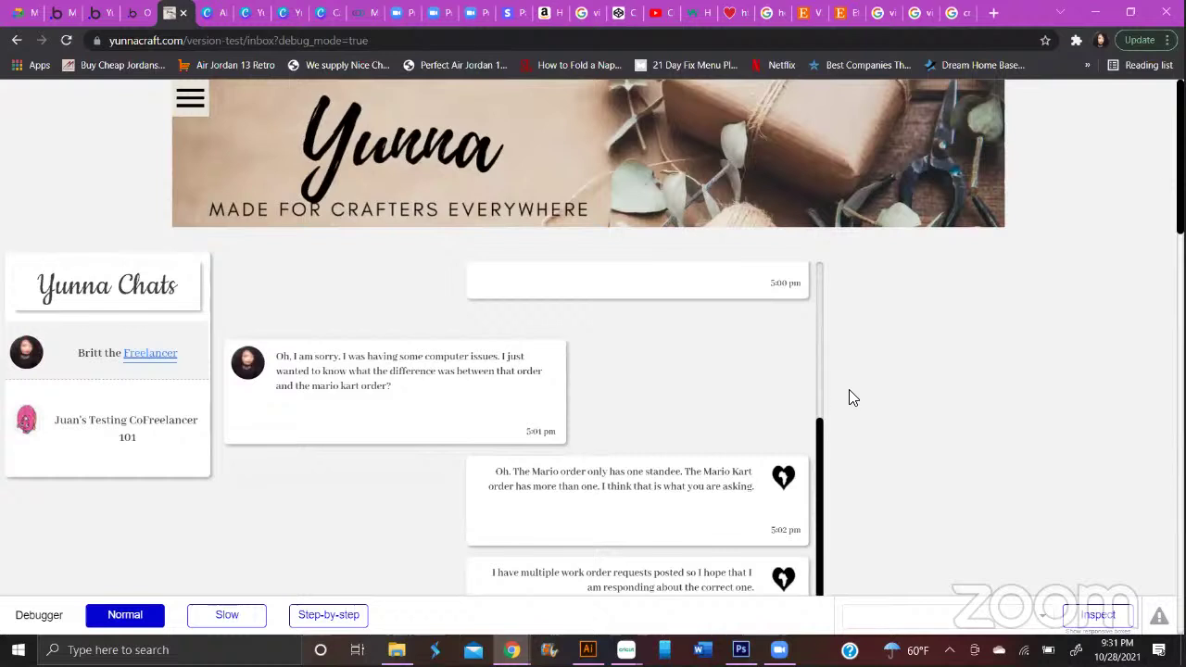
Open the second chat in the inbox and review its messages, file attachments and upload area
scroll(879, 381, down, 3)
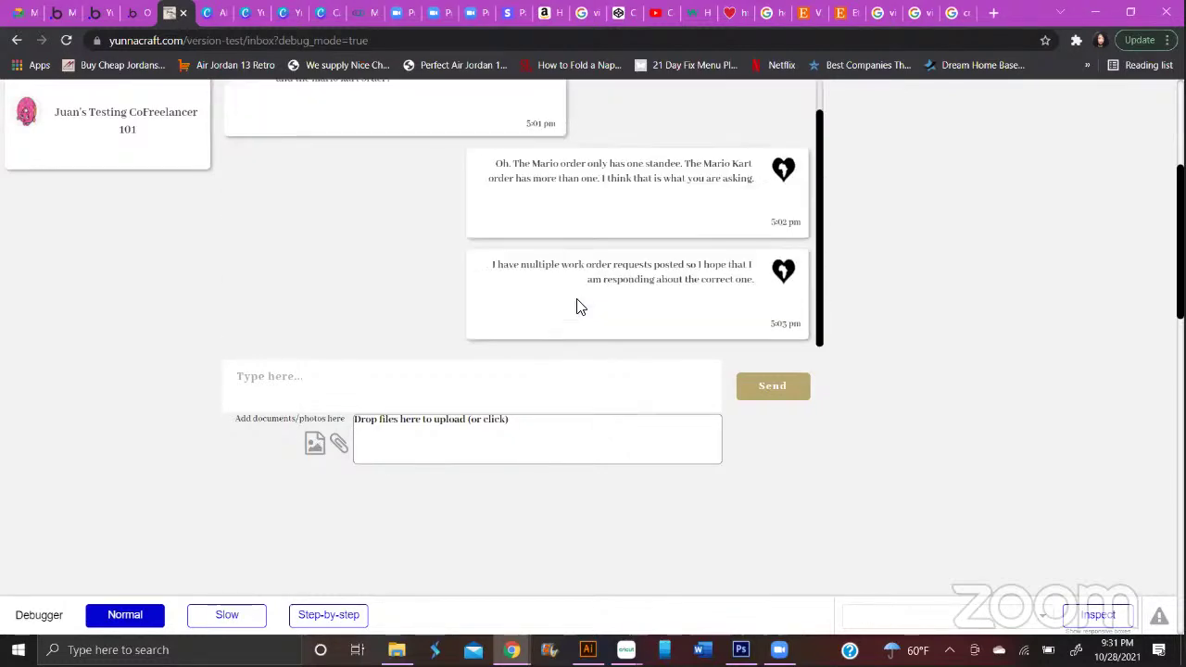
scroll(86, 172, up, 2)
click(137, 267)
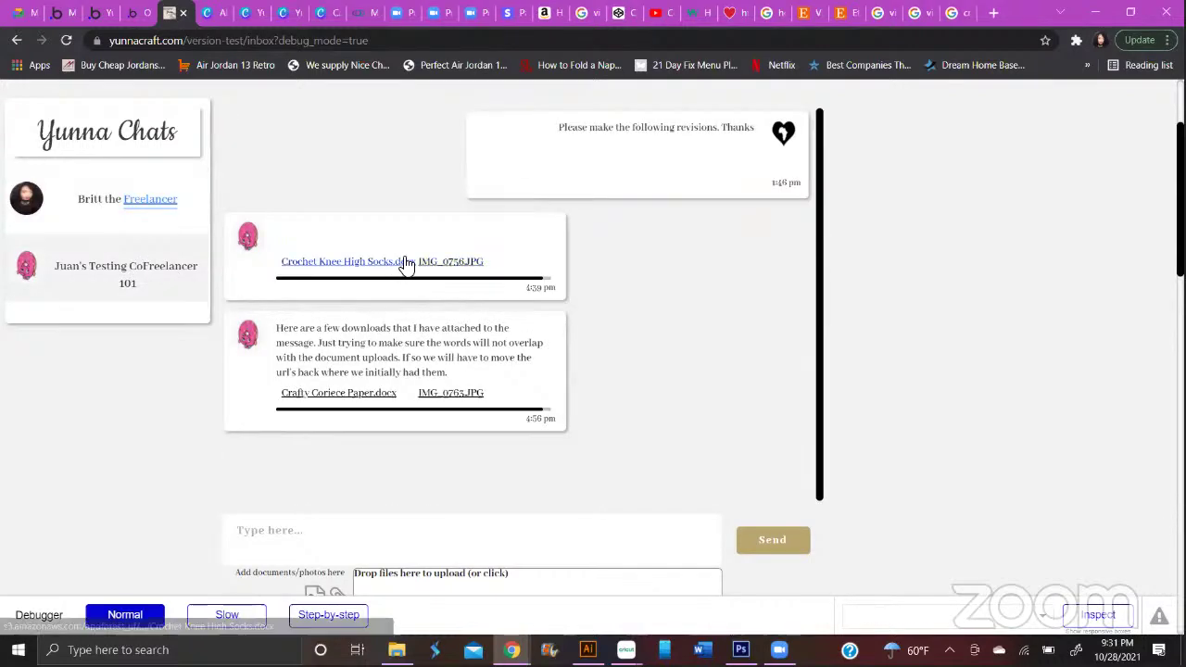
scroll(597, 268, down, 3)
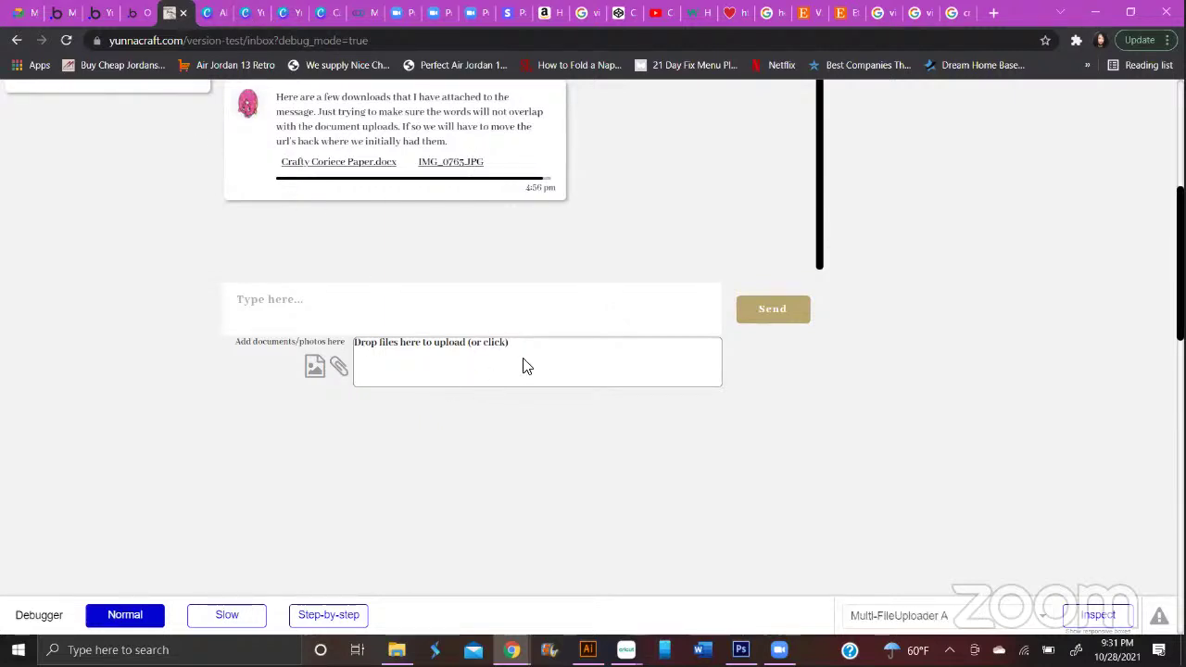
Switch to the Bubble editor, open the inbox page's design view and look through the available visual, container and input elements
click(100, 12)
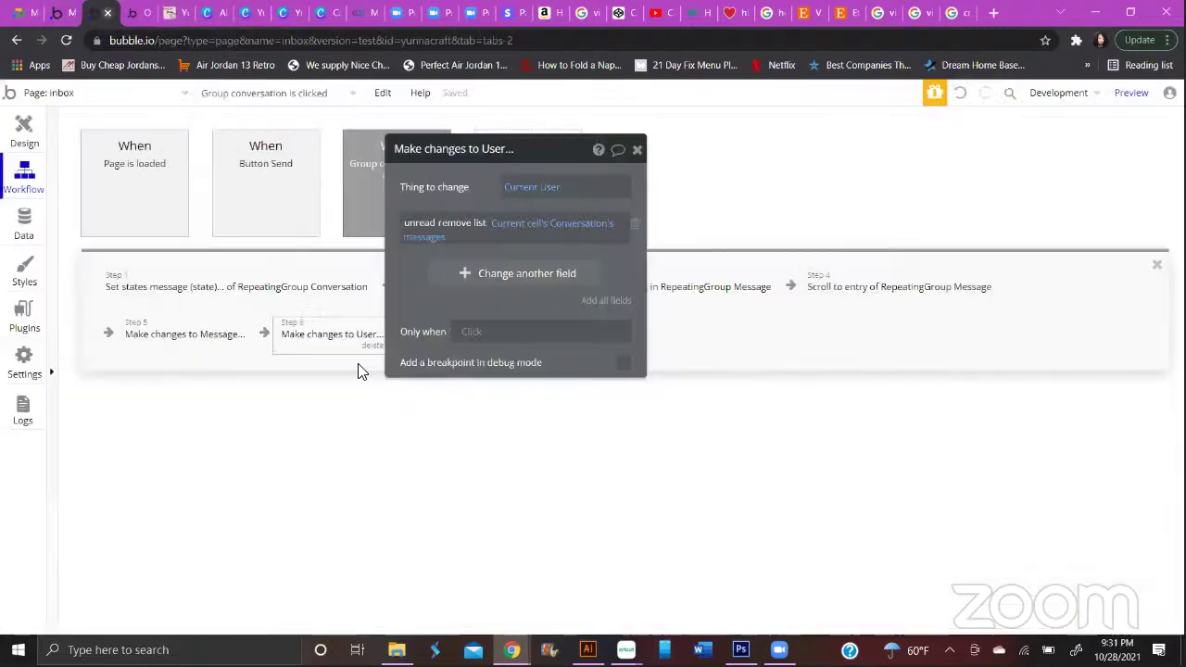
click(20, 139)
scroll(106, 398, down, 8)
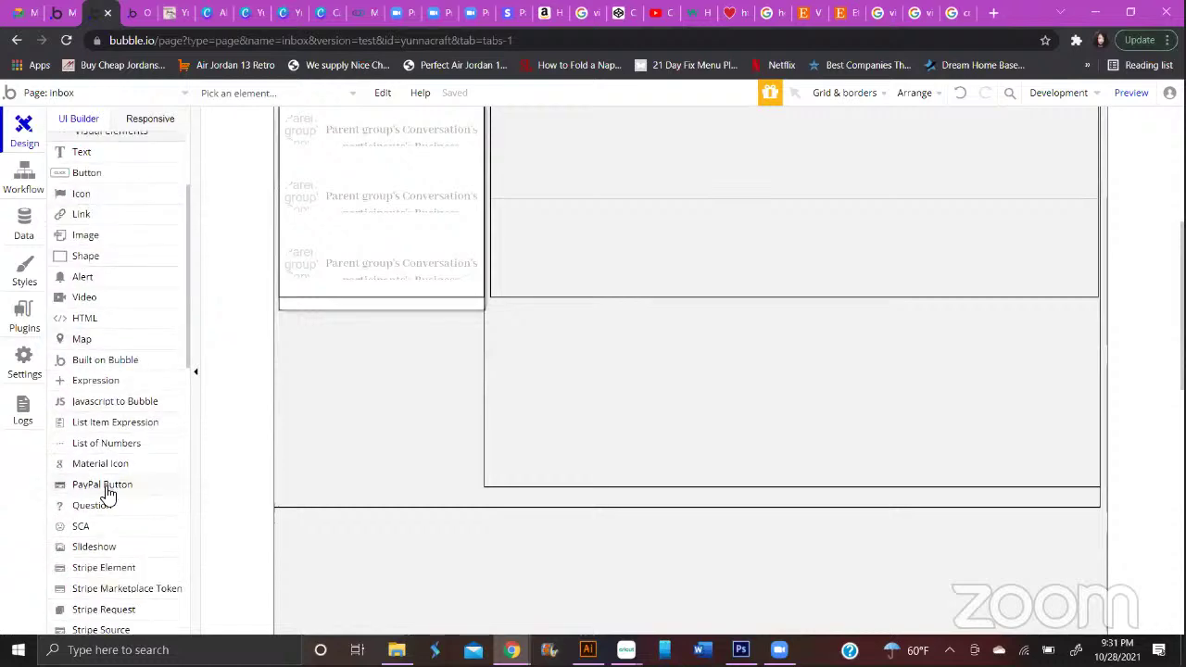
scroll(93, 454, down, 5)
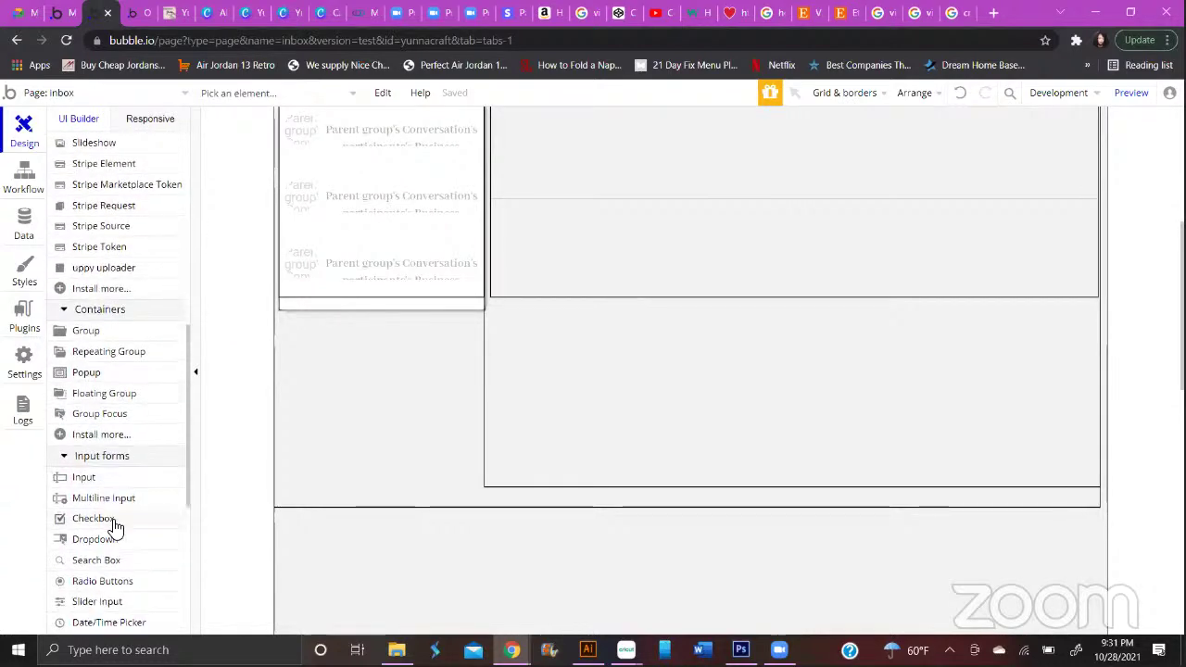
scroll(115, 531, down, 3)
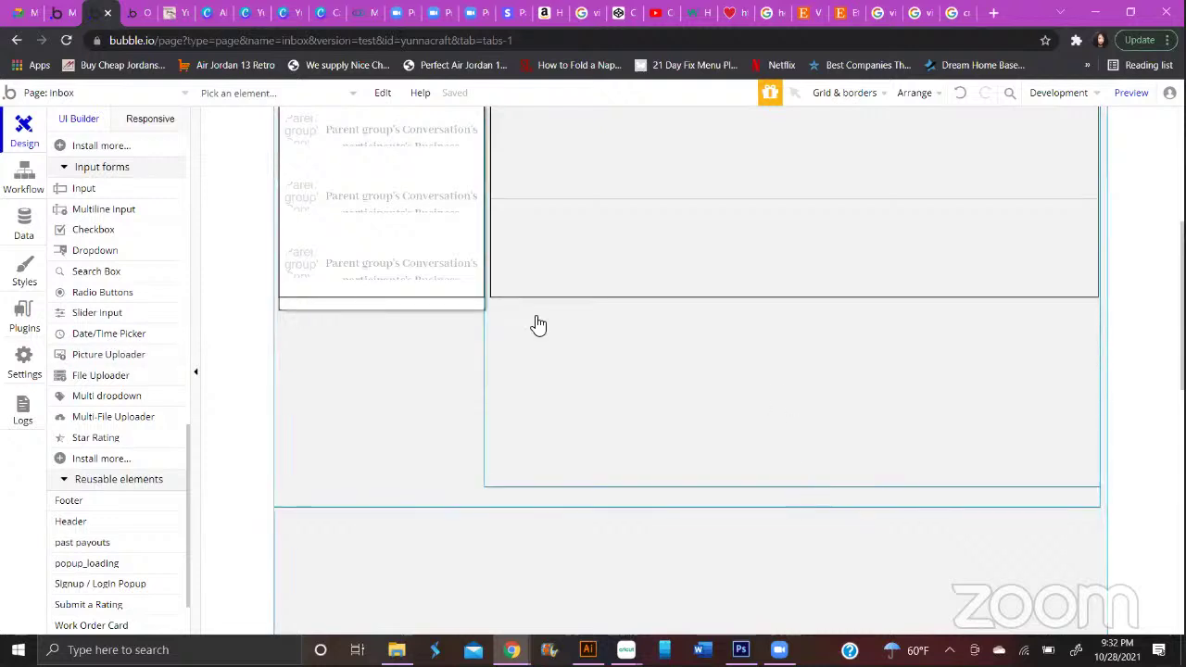
scroll(88, 167, up, 3)
scroll(88, 176, up, 5)
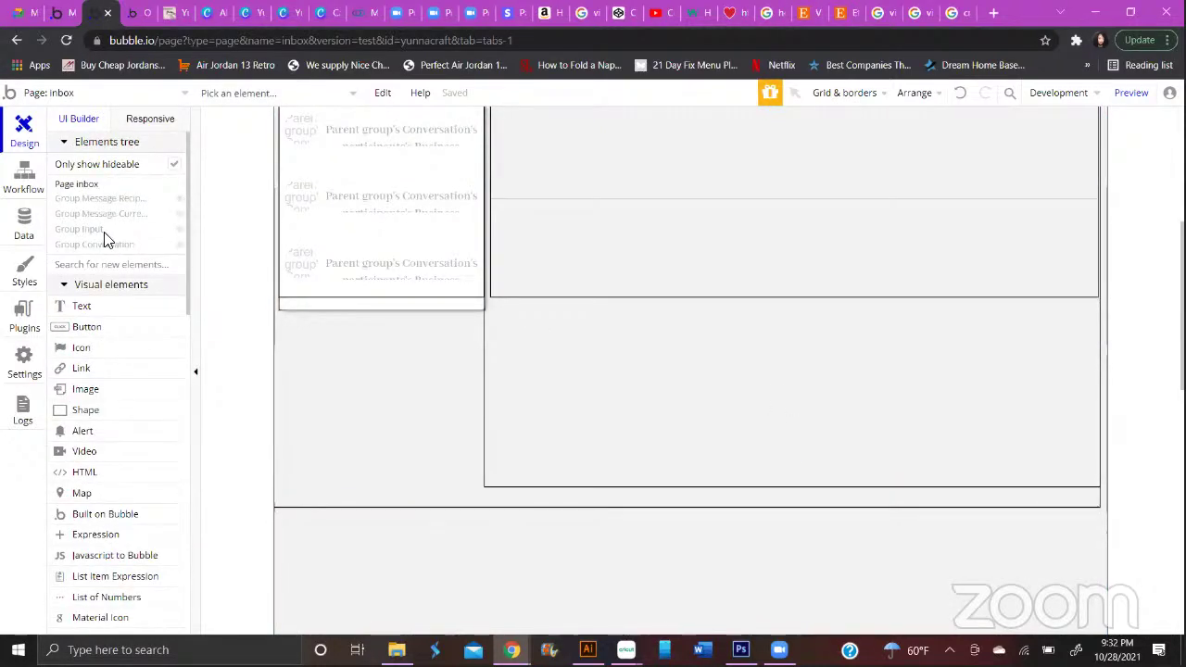
Show Group Conversation and Group Input on the canvas and open the properties of Multi-FileUploader A
click(102, 244)
click(97, 229)
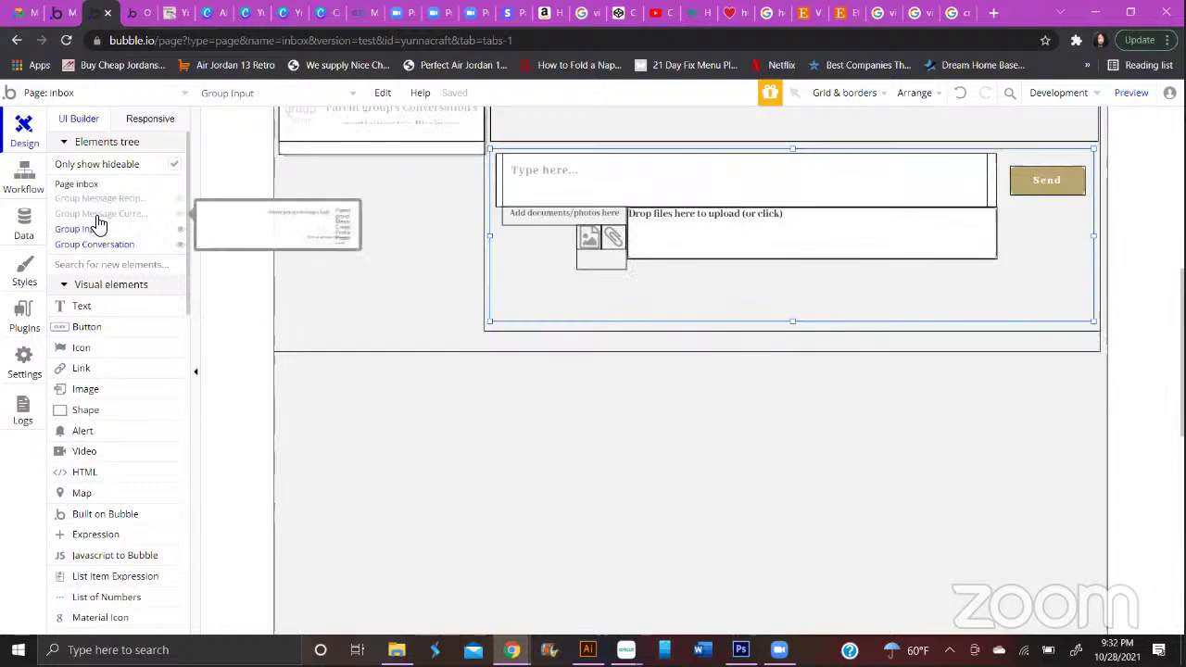
click(685, 218)
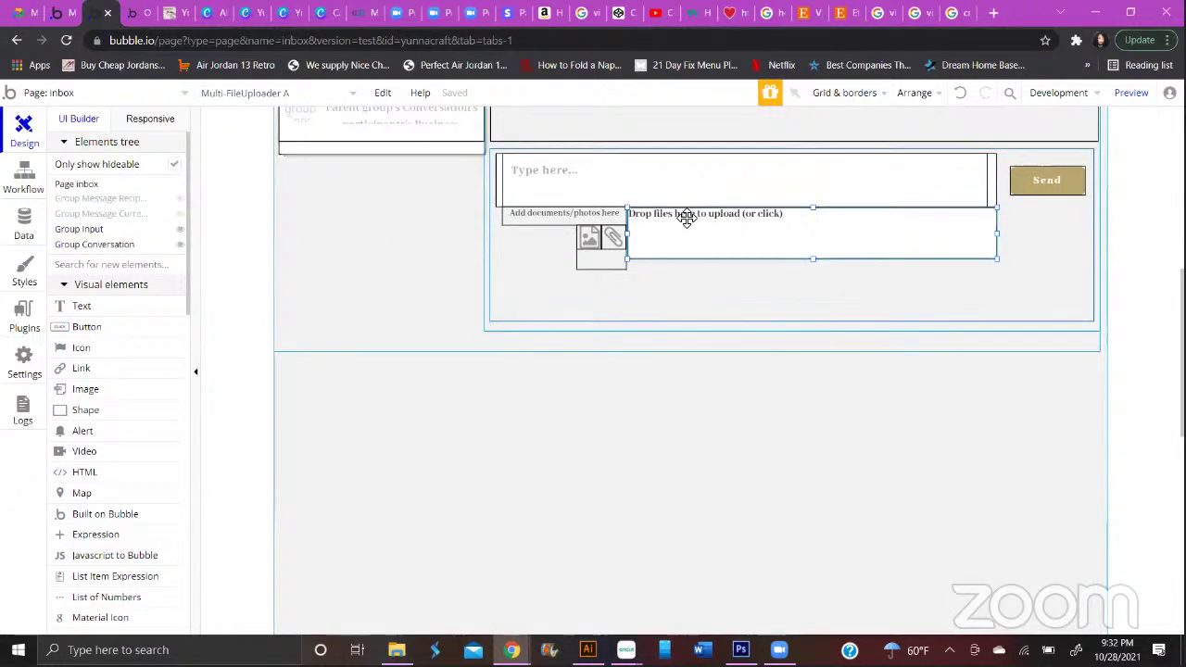
double_click(686, 218)
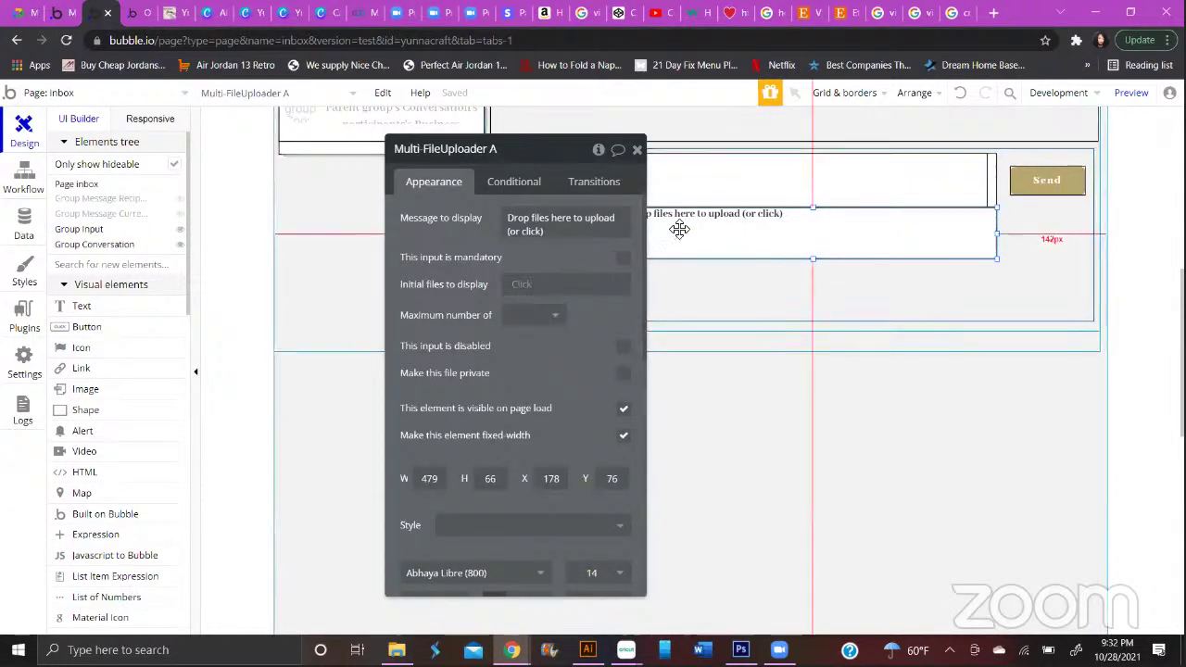
drag(491, 138, 334, 105)
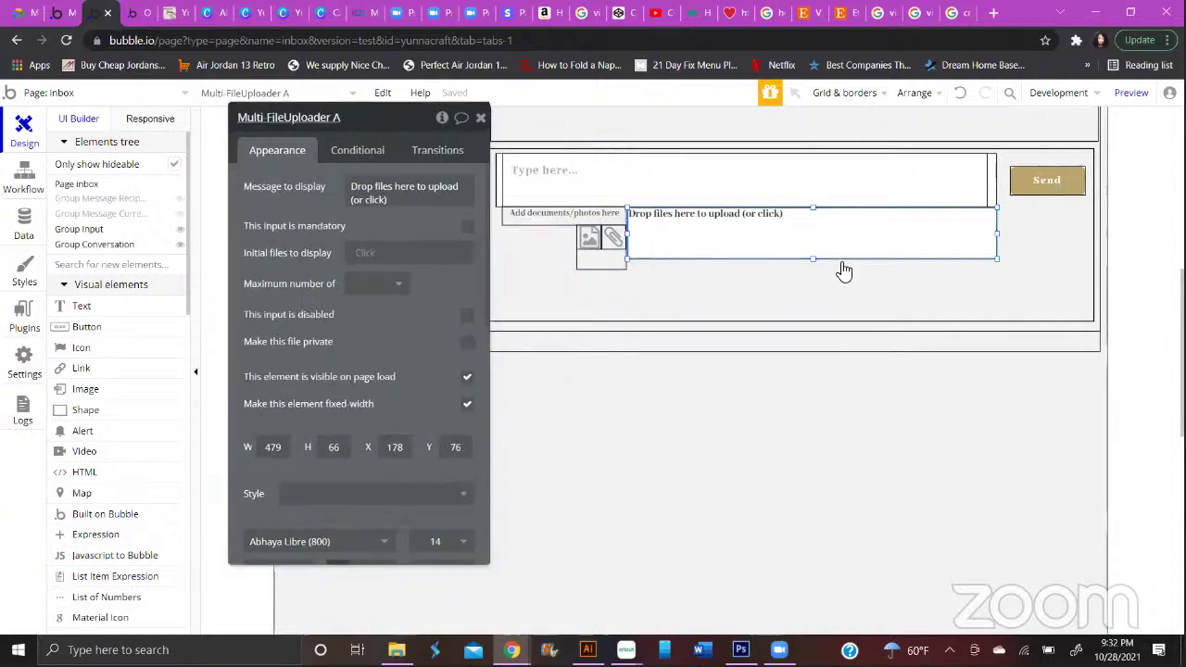
Reveal the recipient message group in the message list and open the properties of RepeatingGroup file inside it
scroll(689, 251, up, 5)
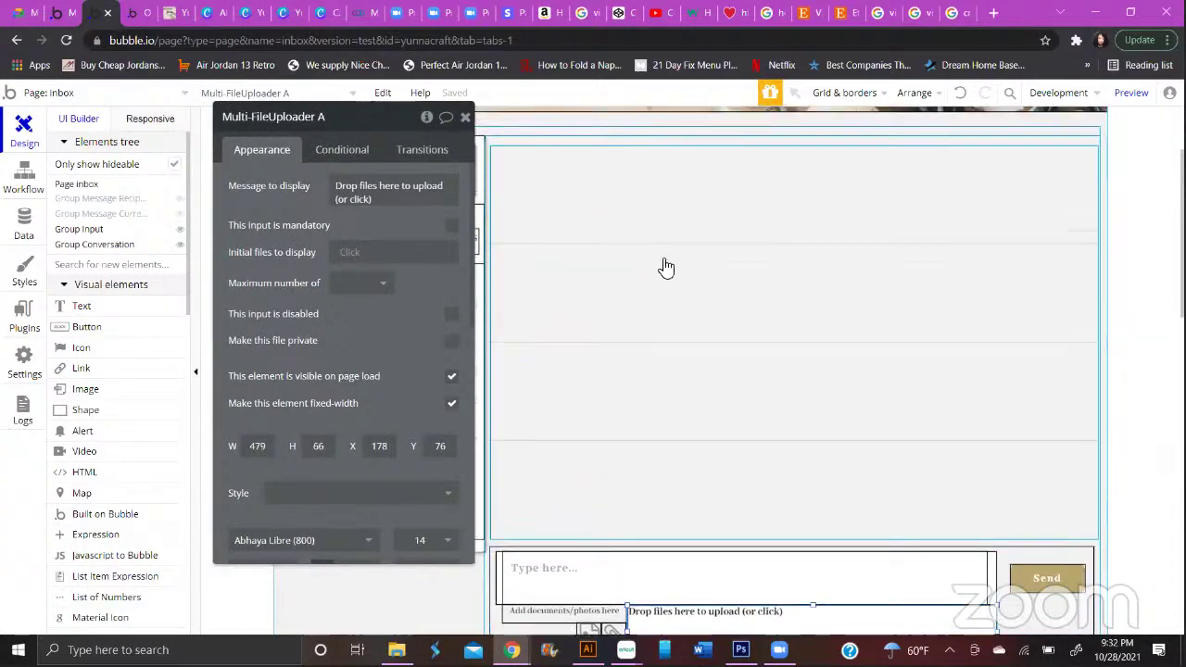
scroll(666, 267, up, 2)
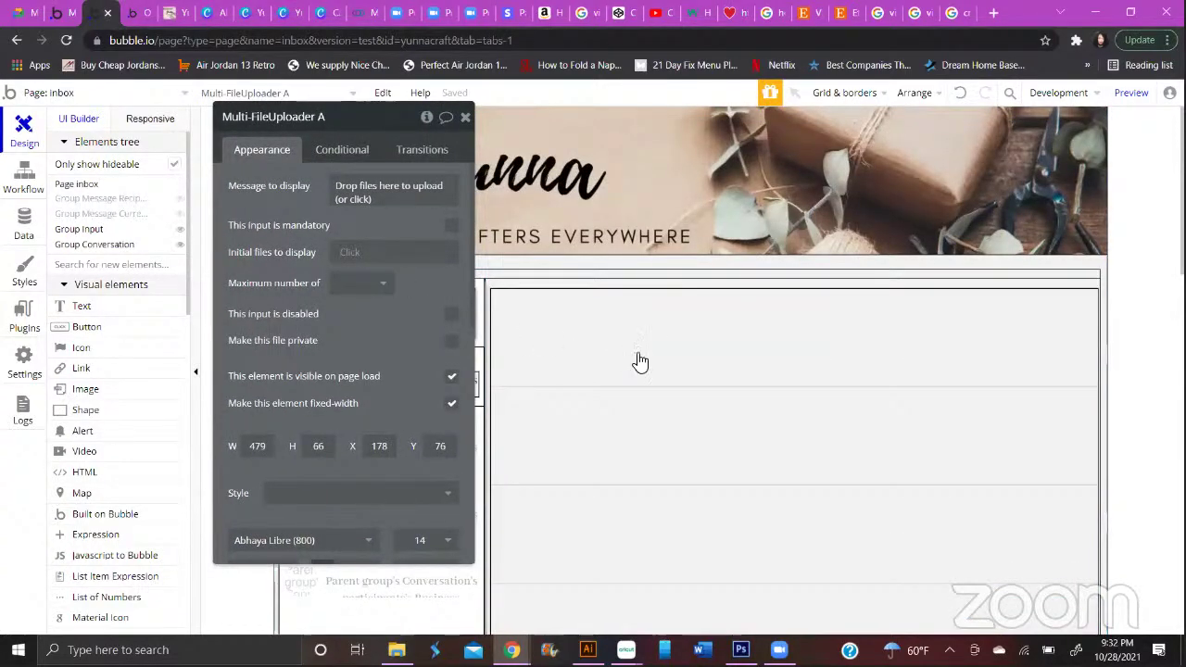
click(529, 321)
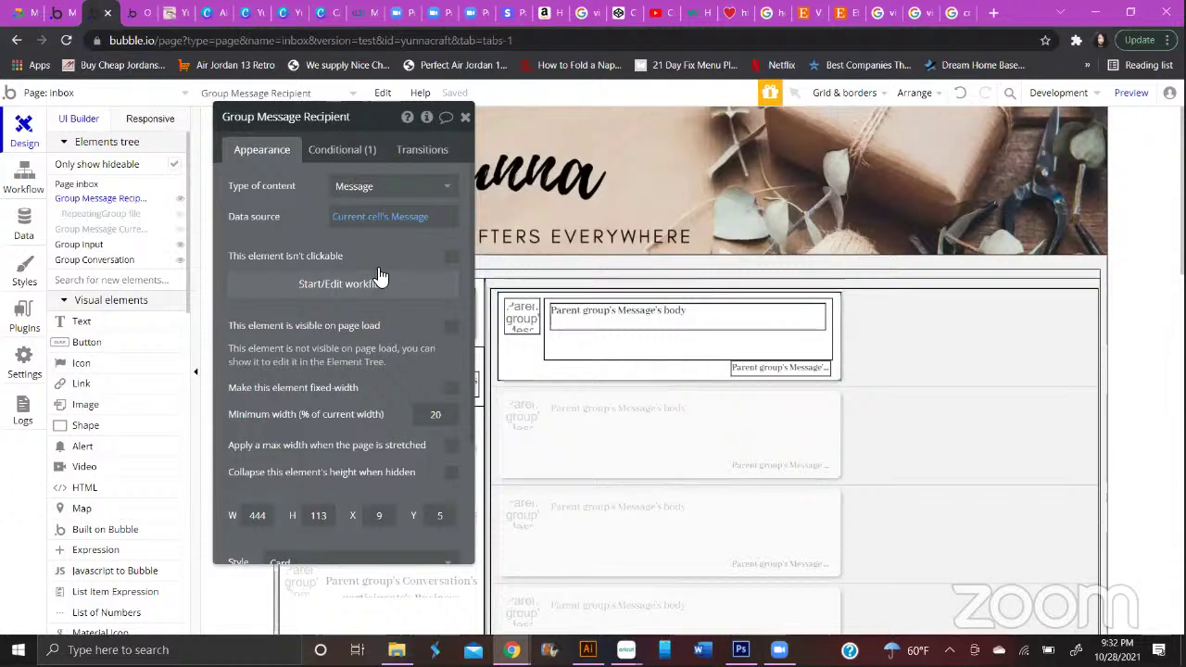
click(589, 341)
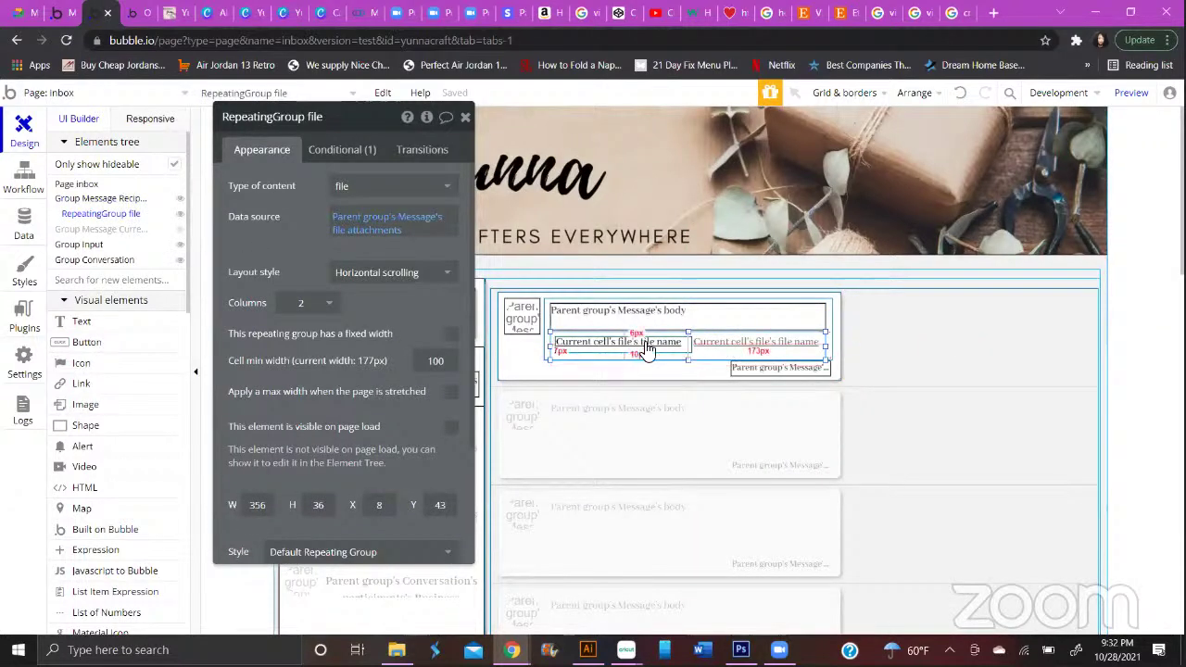
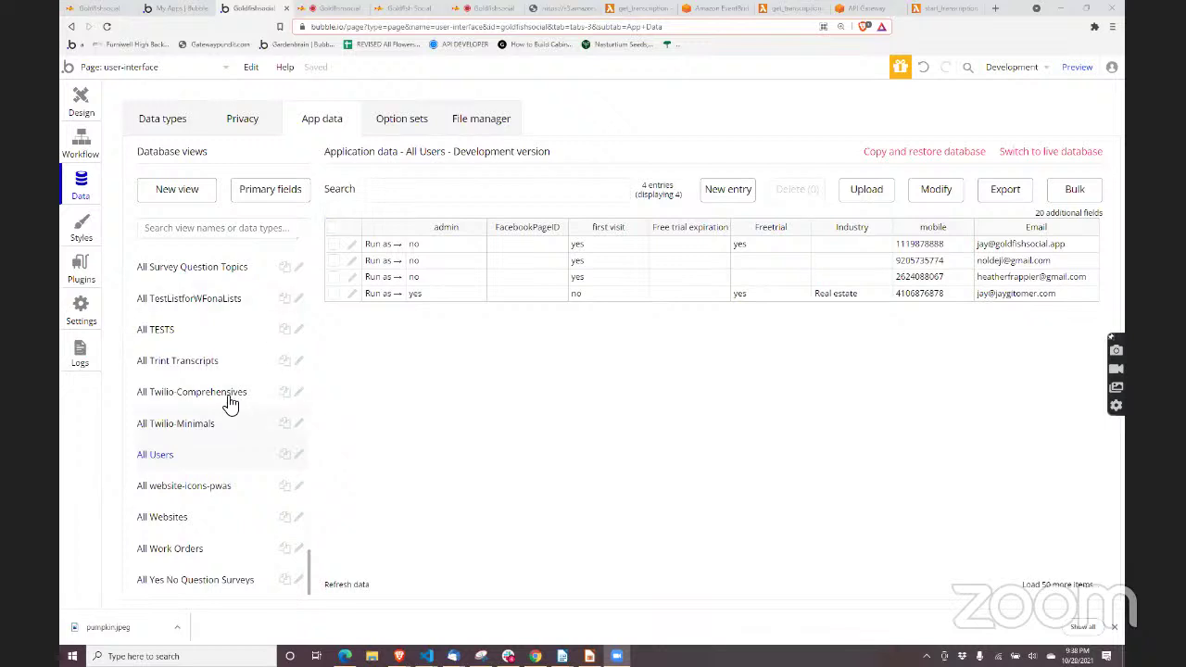
Open the All SMS responses data view and examine its two newest entries without changing them
scroll(171, 421, up, 3)
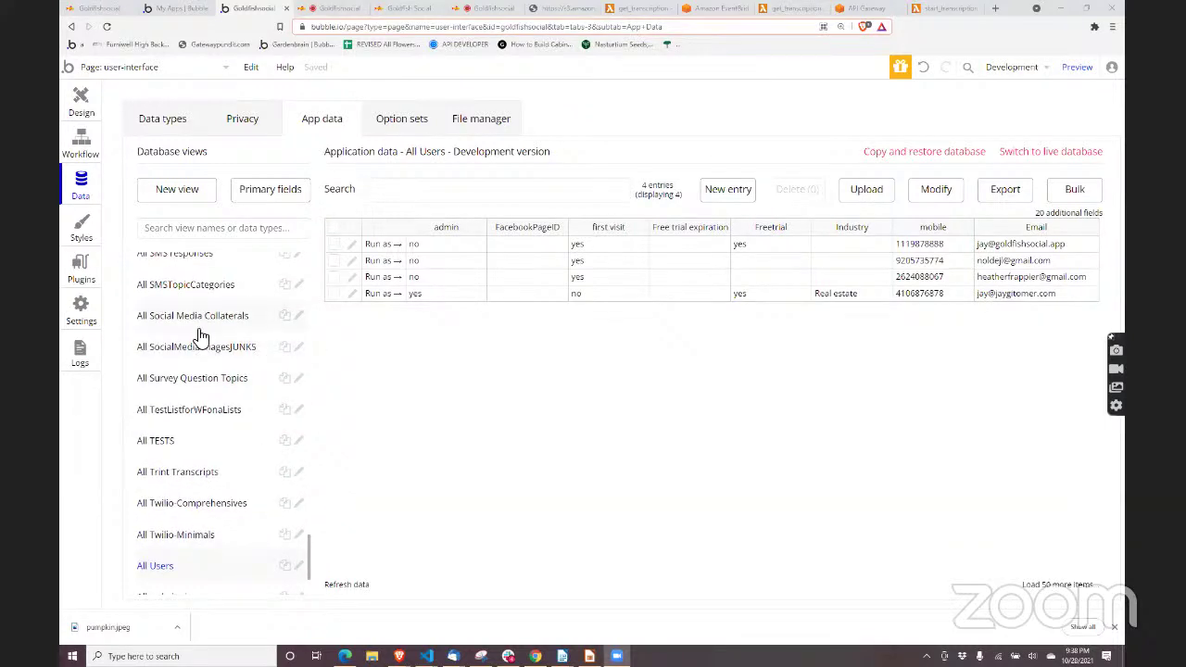
scroll(202, 409, up, 4)
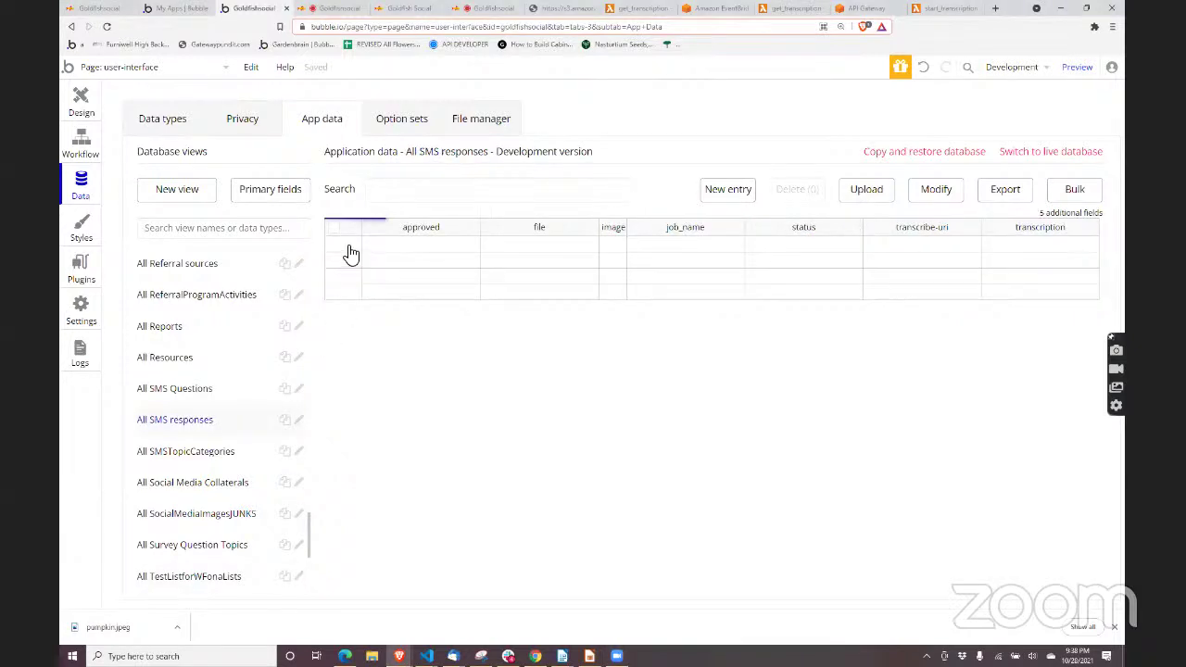
click(352, 252)
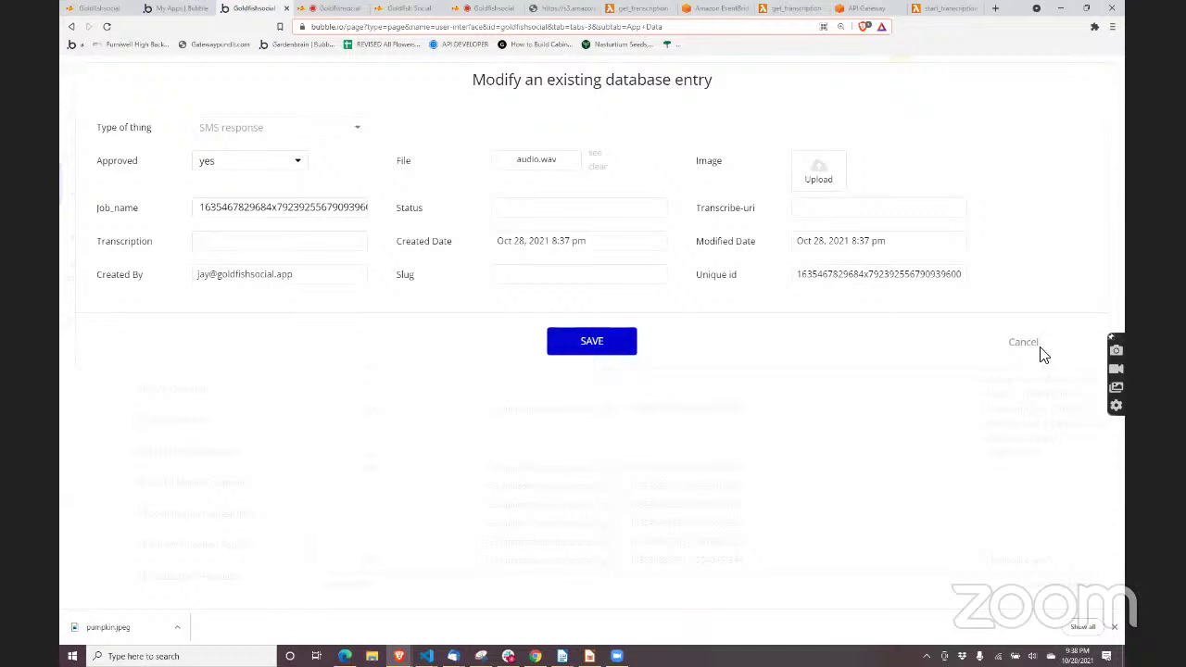
click(1015, 342)
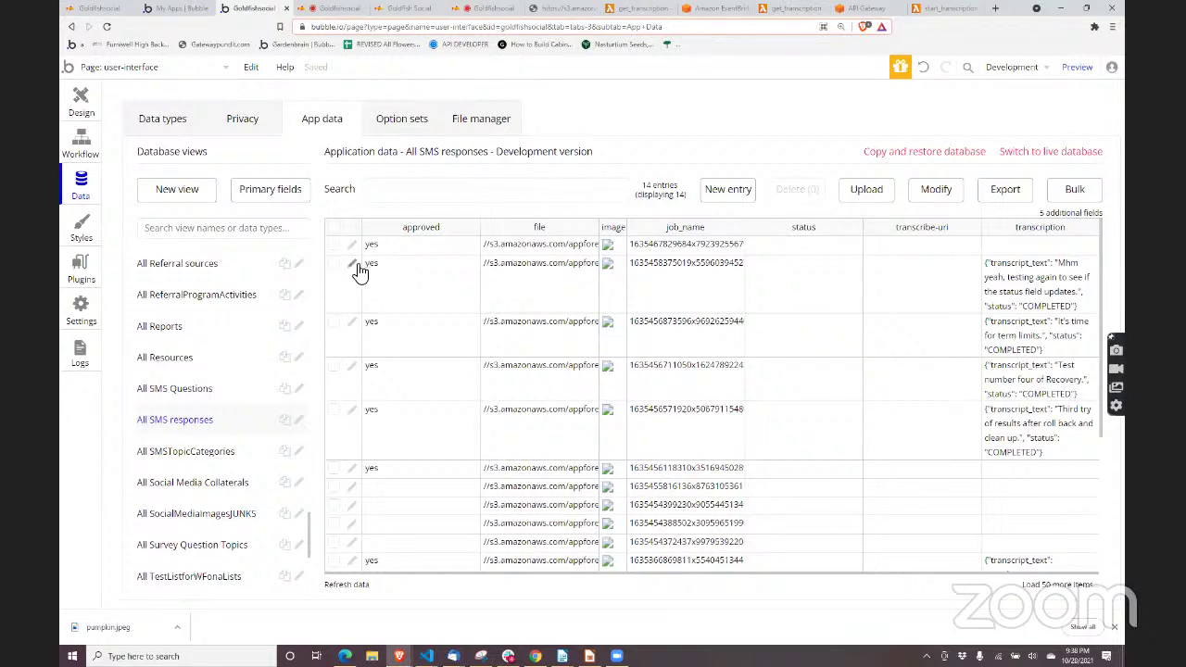
click(1026, 344)
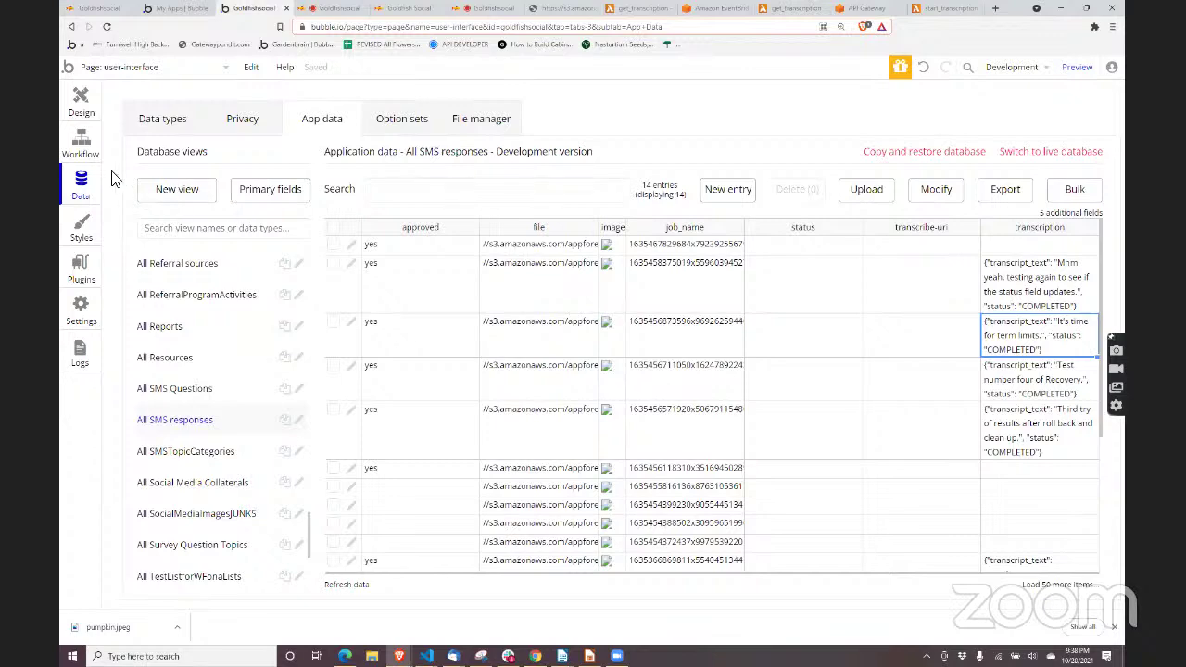
Leave the app data and open the app's Backend workflows
click(82, 148)
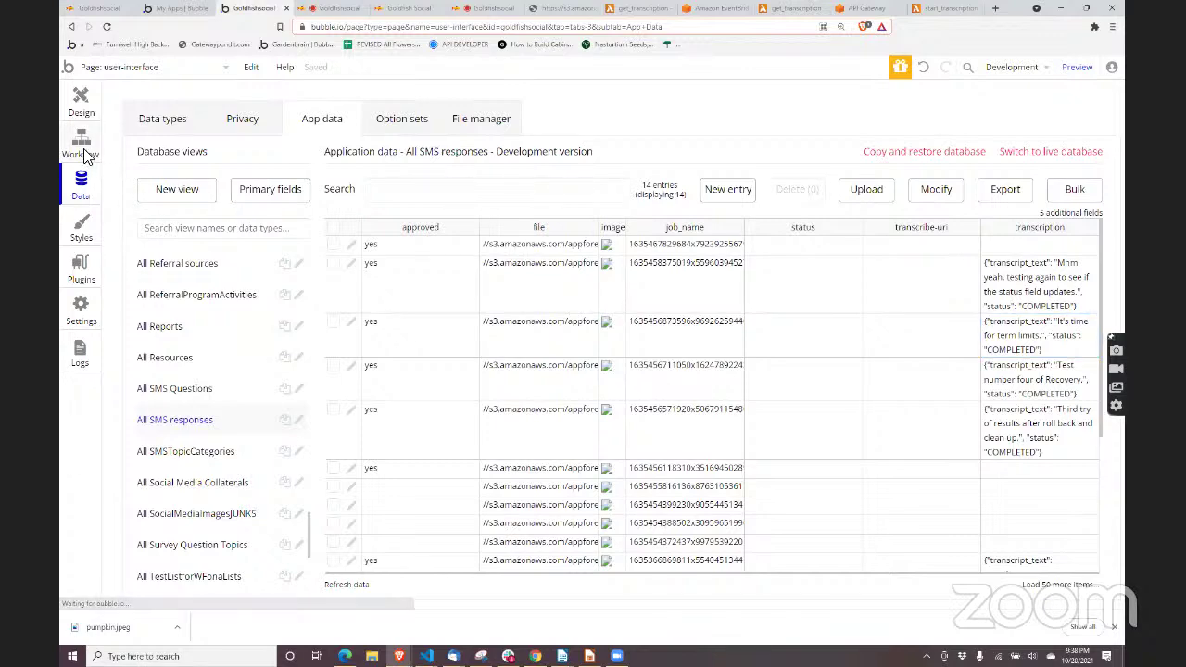
click(165, 69)
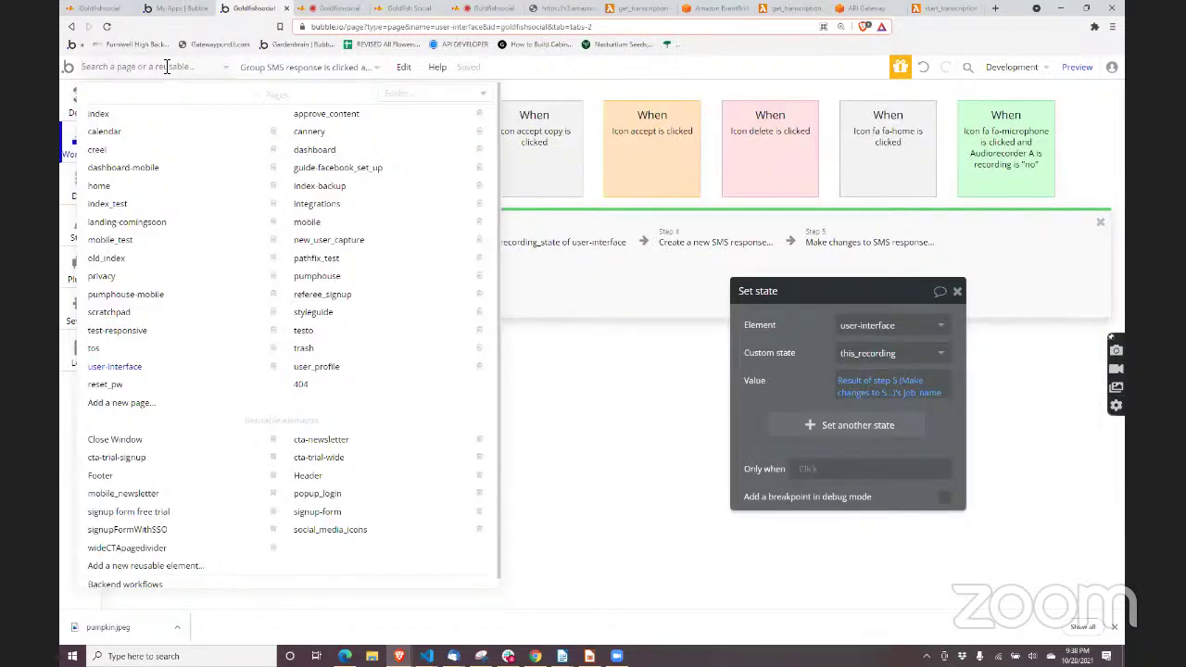
text(bac)
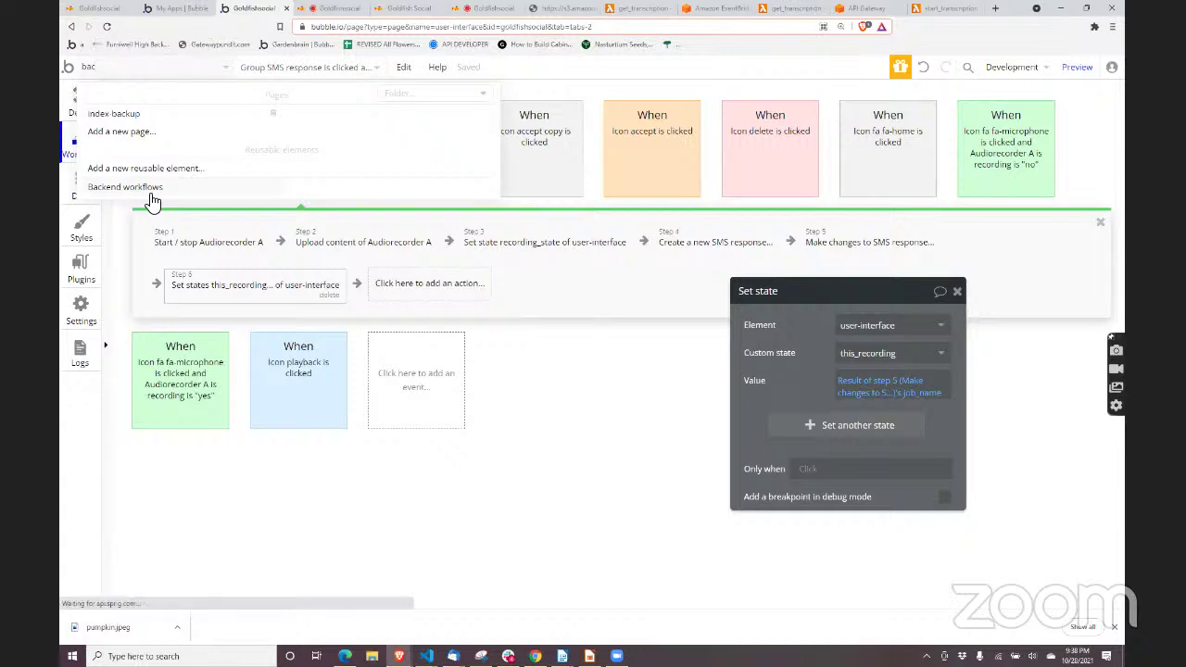
click(151, 193)
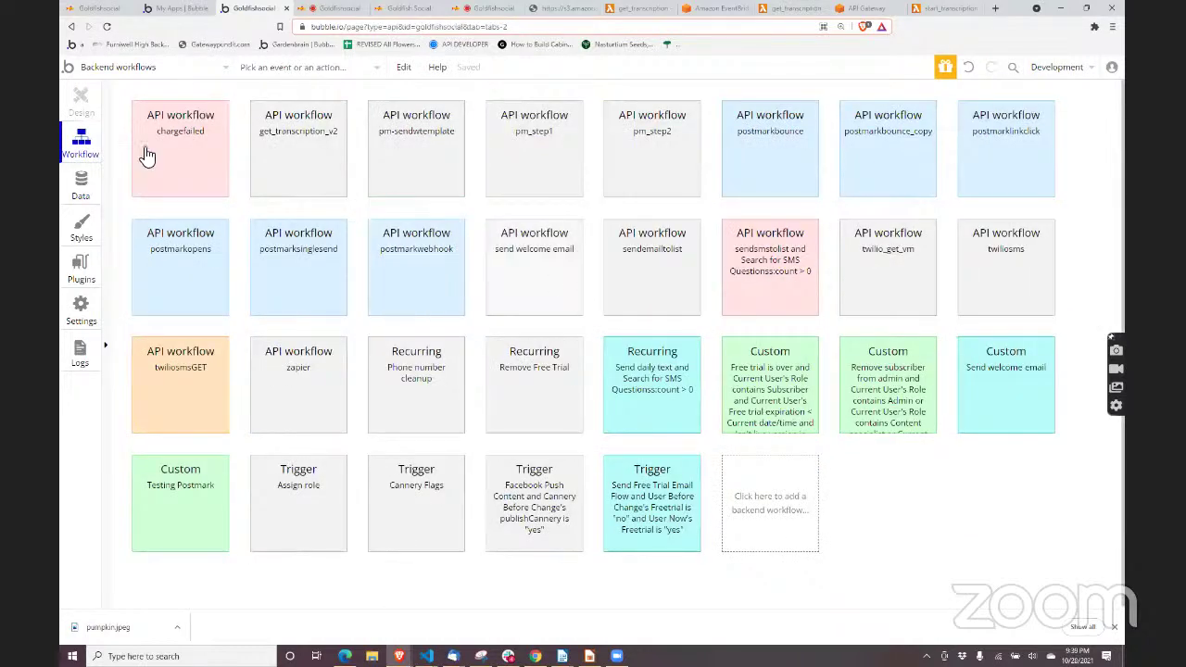
Check the AWS Transcribe workflow folder, return to all workflows and open the get_transcription_v2 API workflow
click(105, 151)
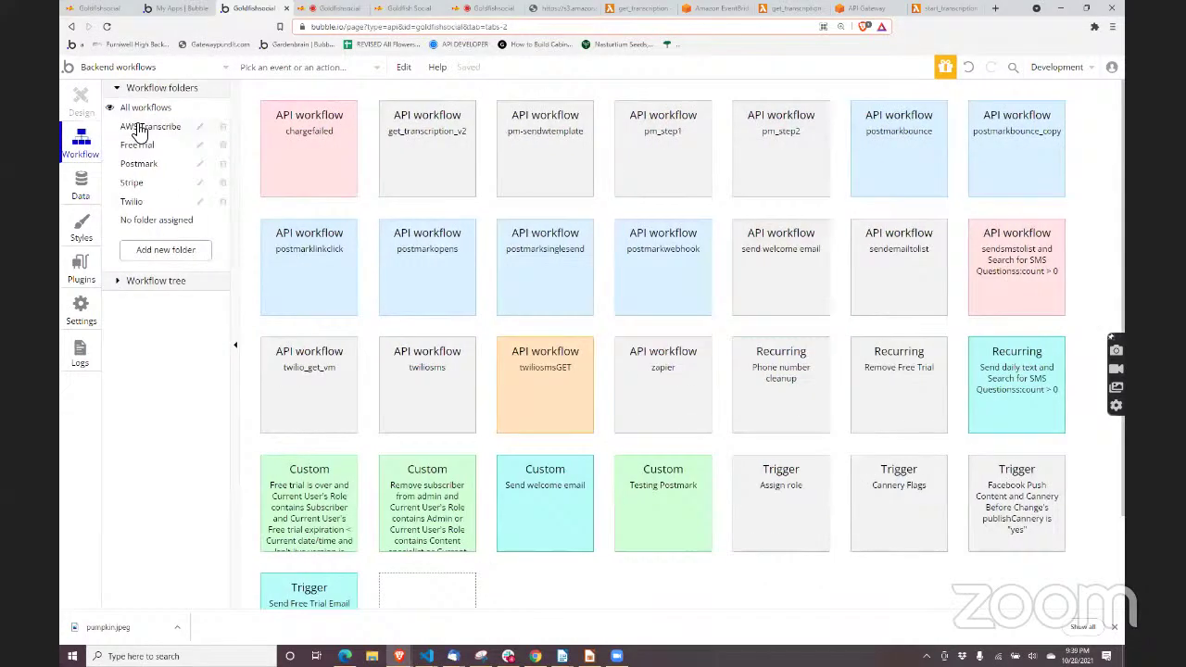
click(136, 128)
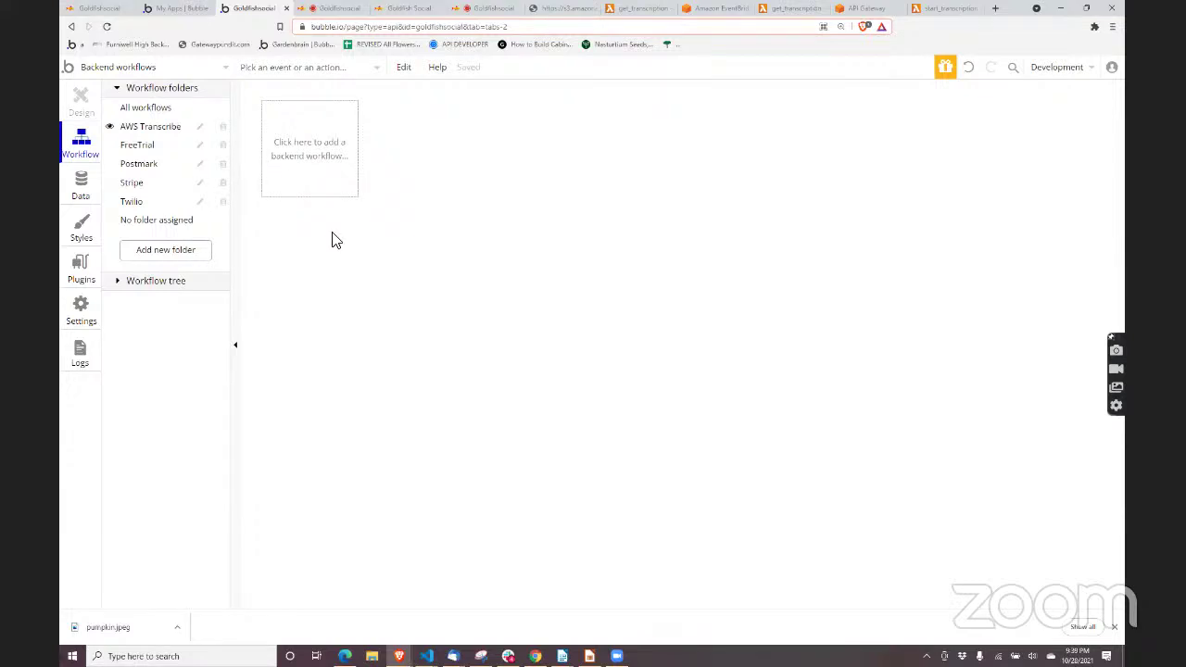
click(192, 110)
click(318, 73)
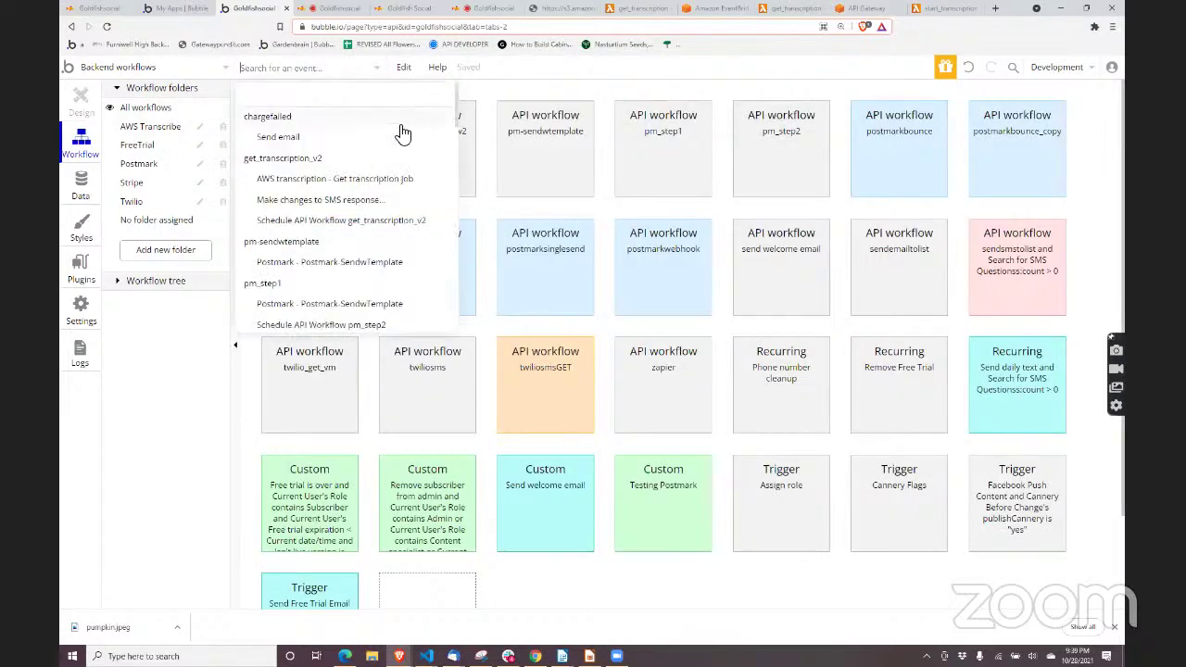
click(466, 126)
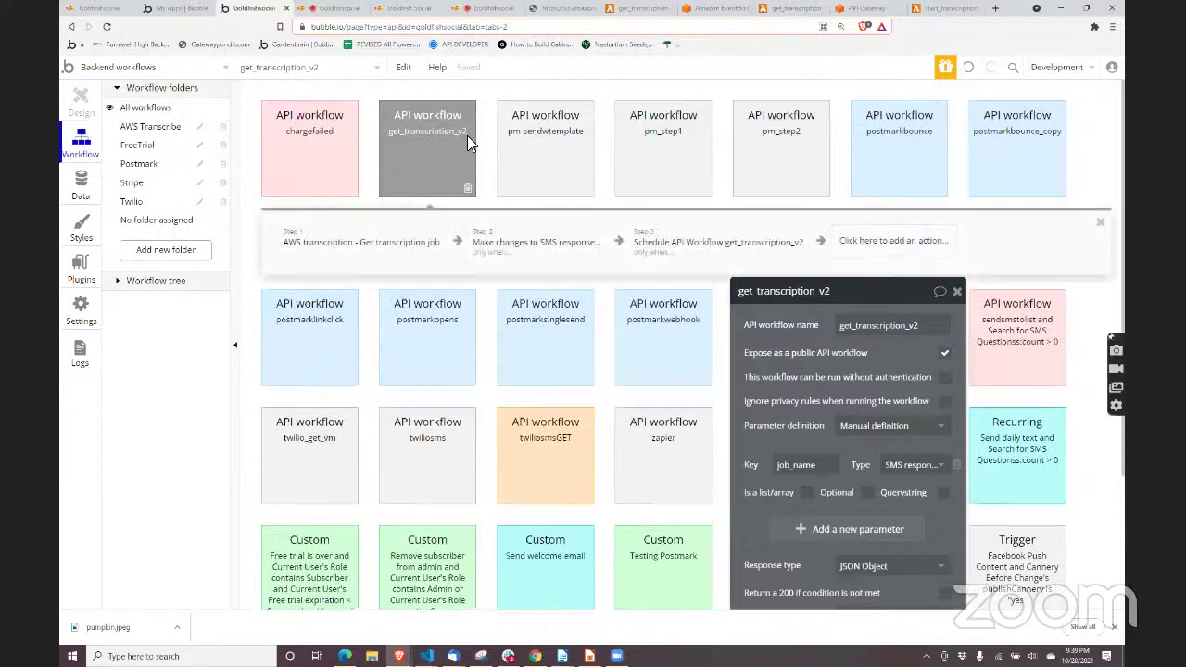
Inspect the settings of the SMS response change action and the scheduled rerun in get_transcription_v2
click(546, 250)
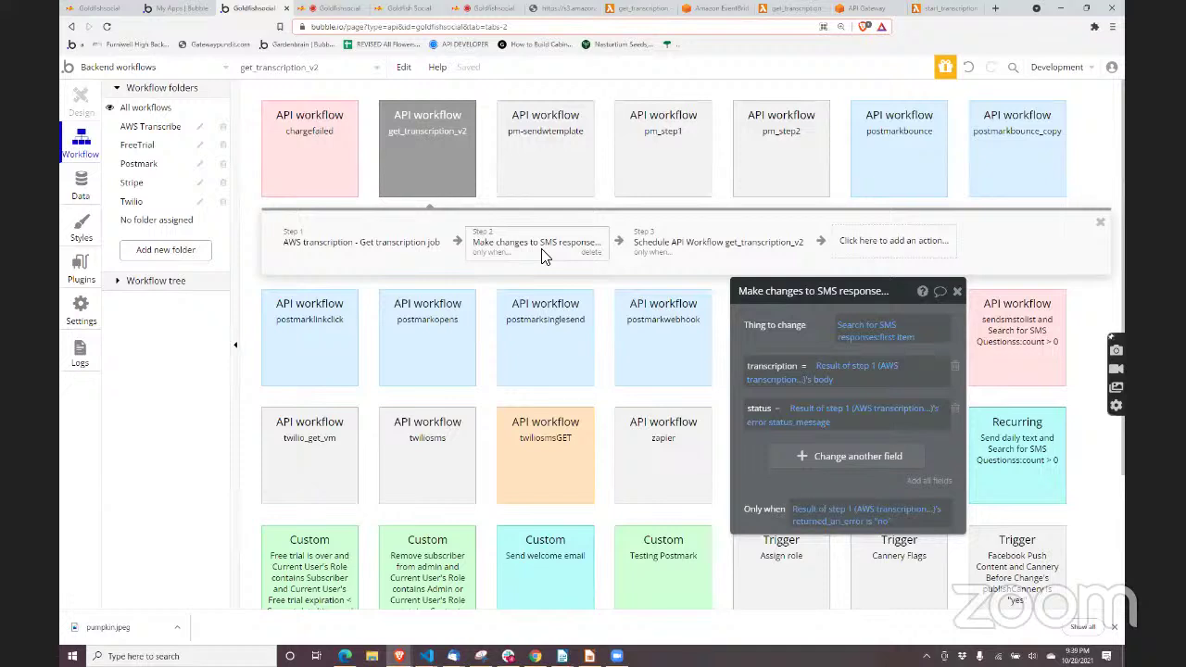
click(706, 248)
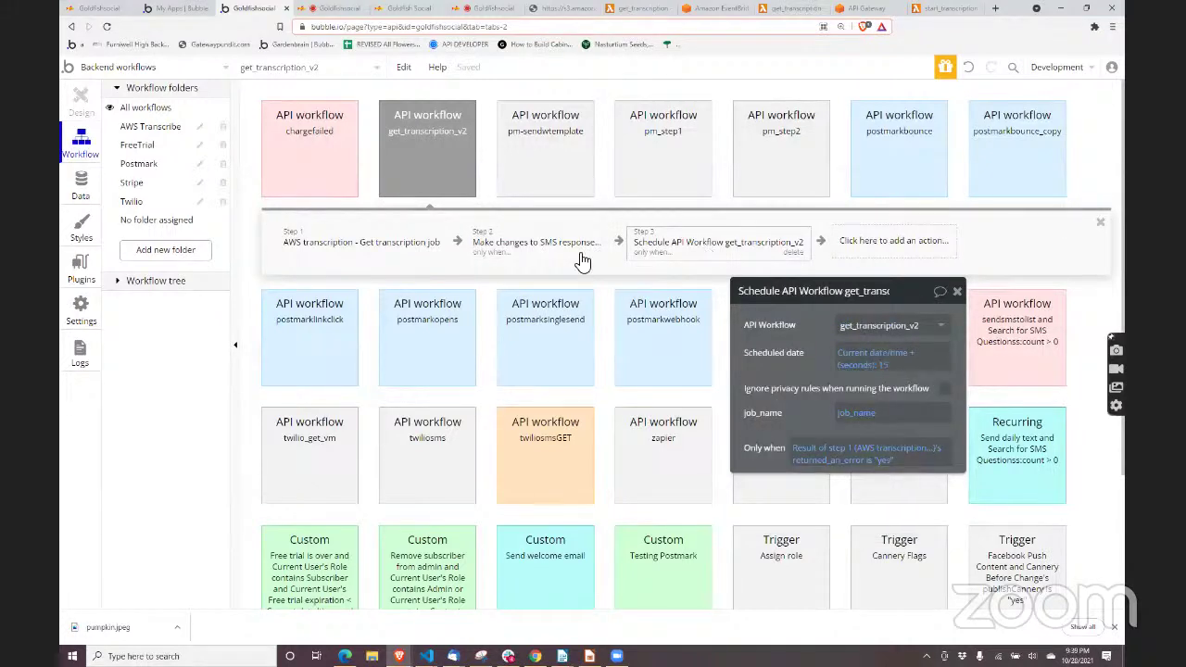
click(546, 257)
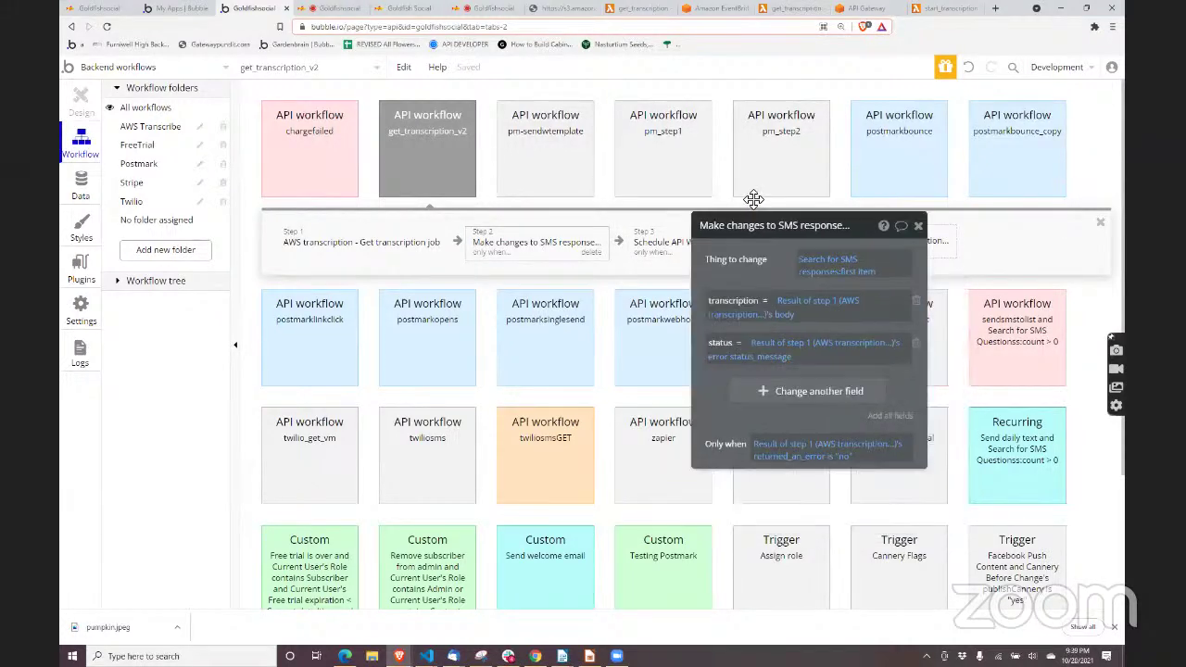
Check the result options for the transcription field, keep body selected, and open the status field's expression
click(762, 212)
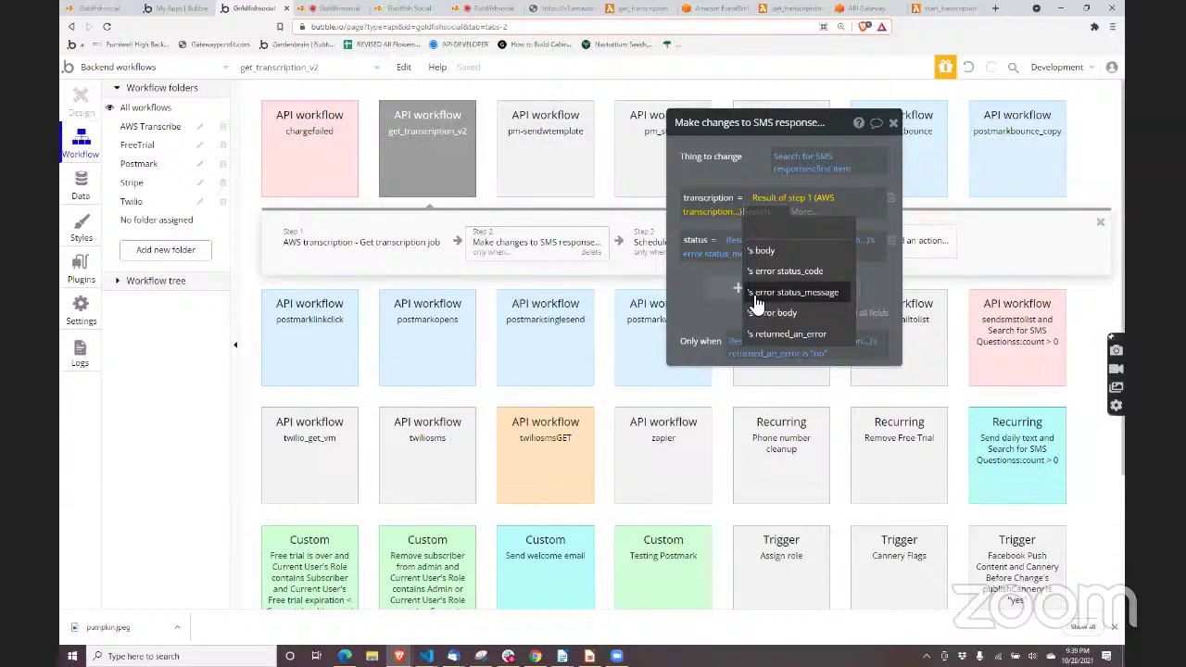
click(761, 250)
click(734, 258)
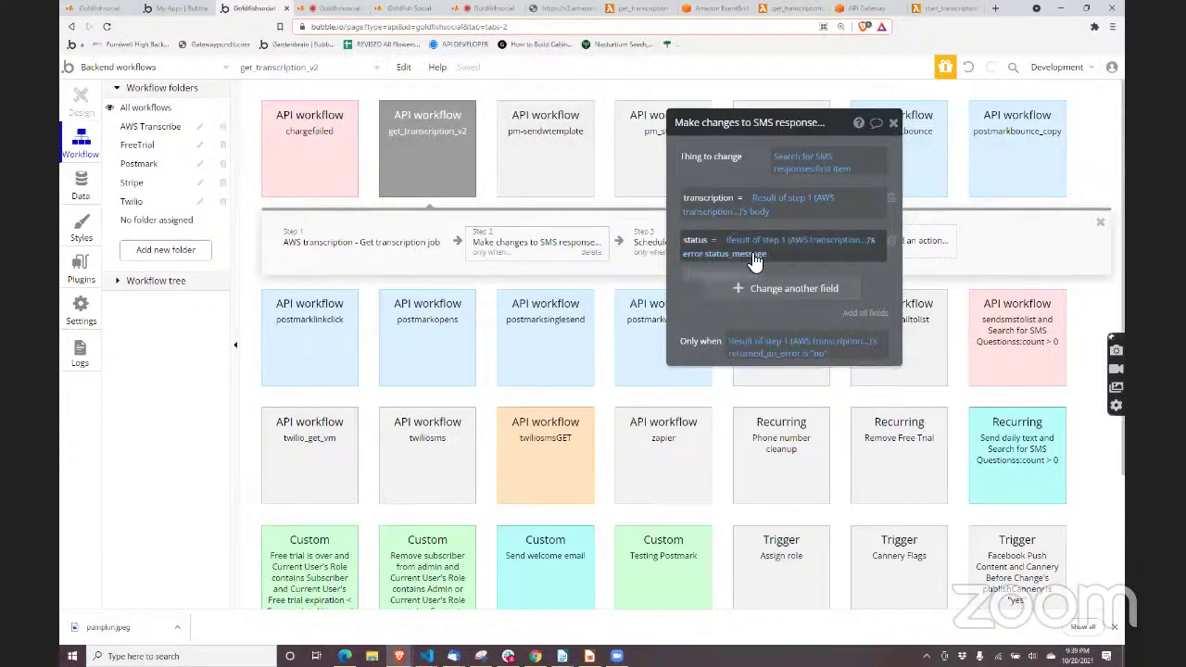
Set the SMS response's status field to the error body from the result of step 1
click(737, 355)
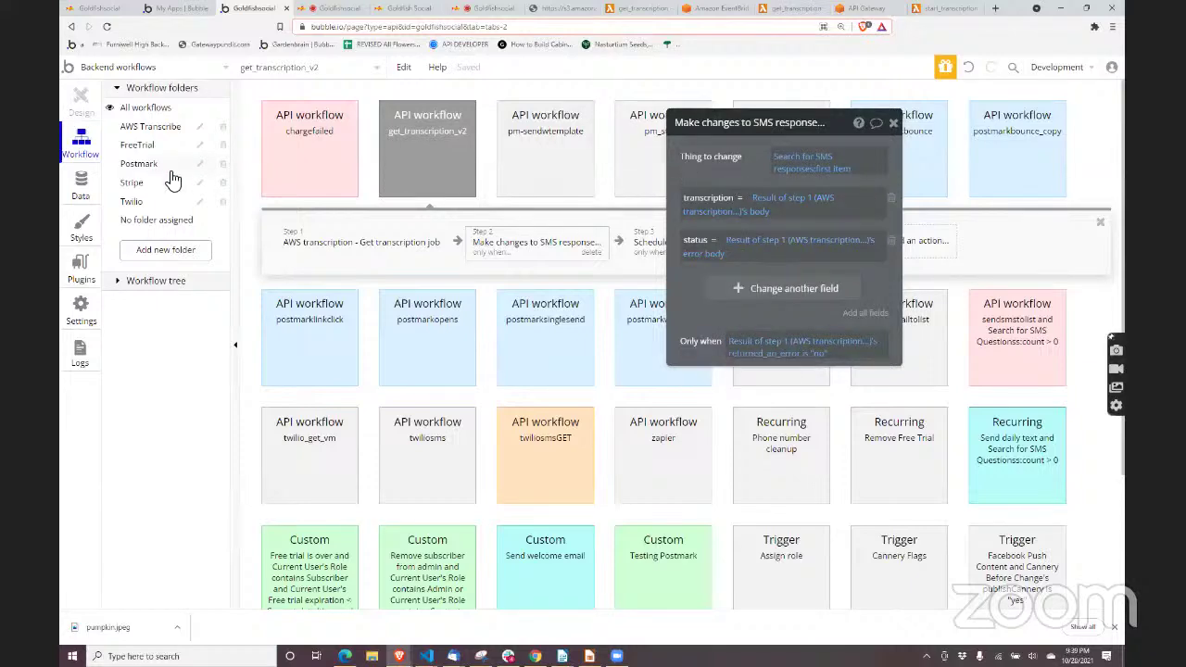
Check the saved transcription of an entry in the All SMS responses data and return to the backend workflows
click(90, 192)
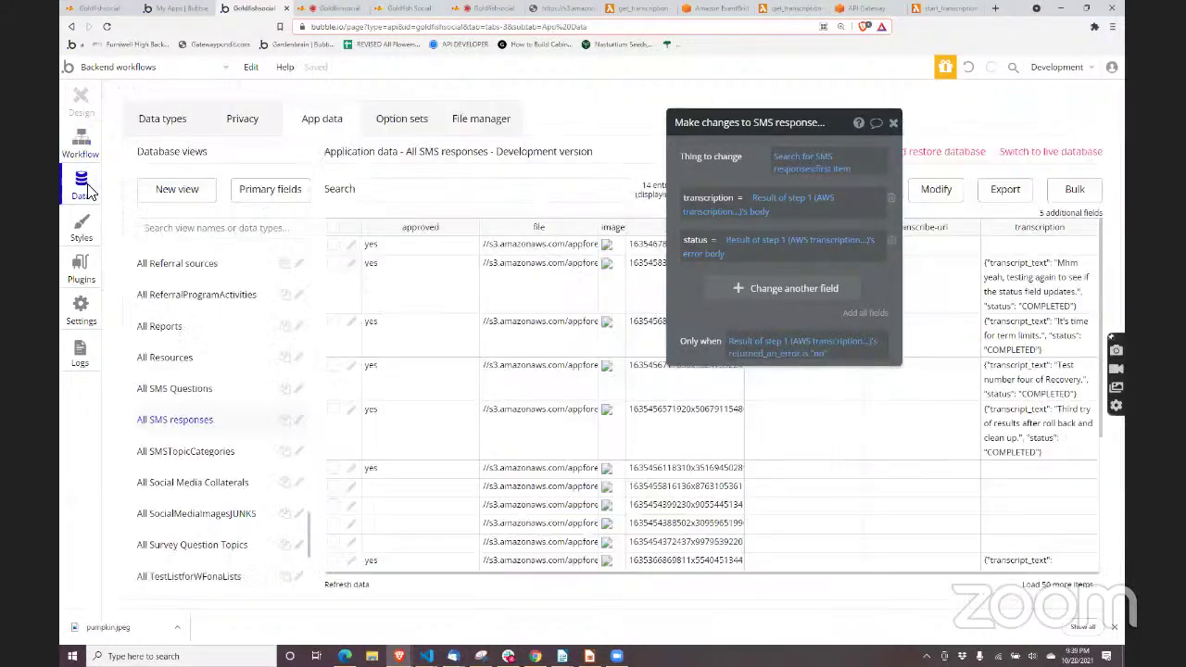
click(991, 259)
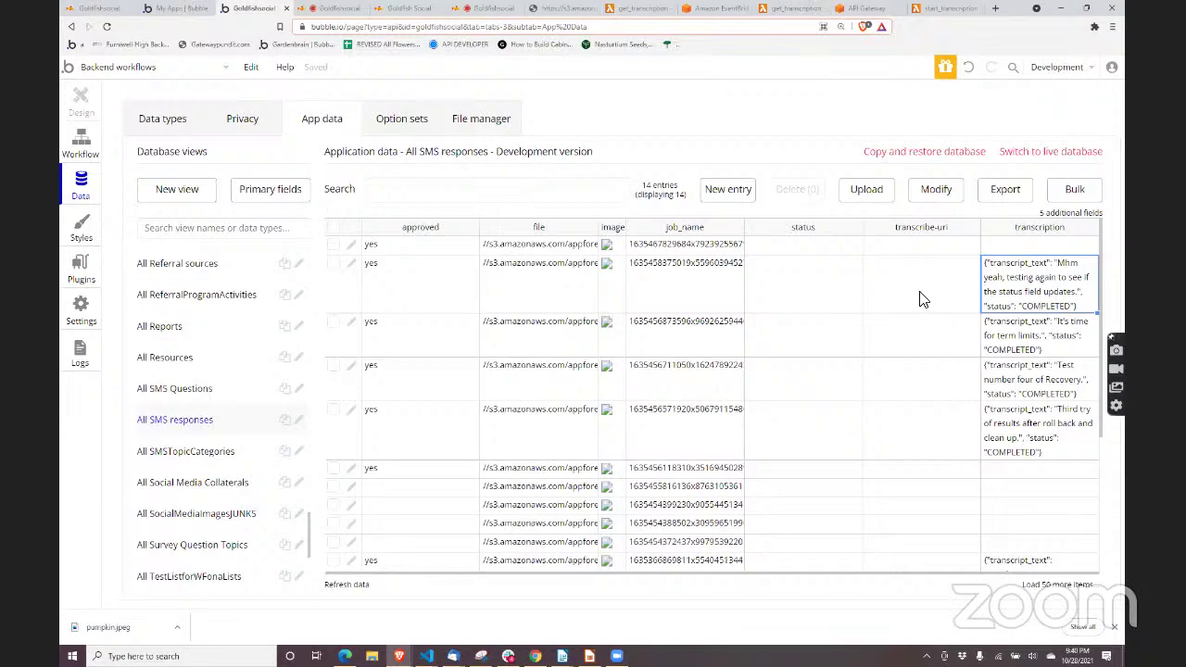
click(80, 156)
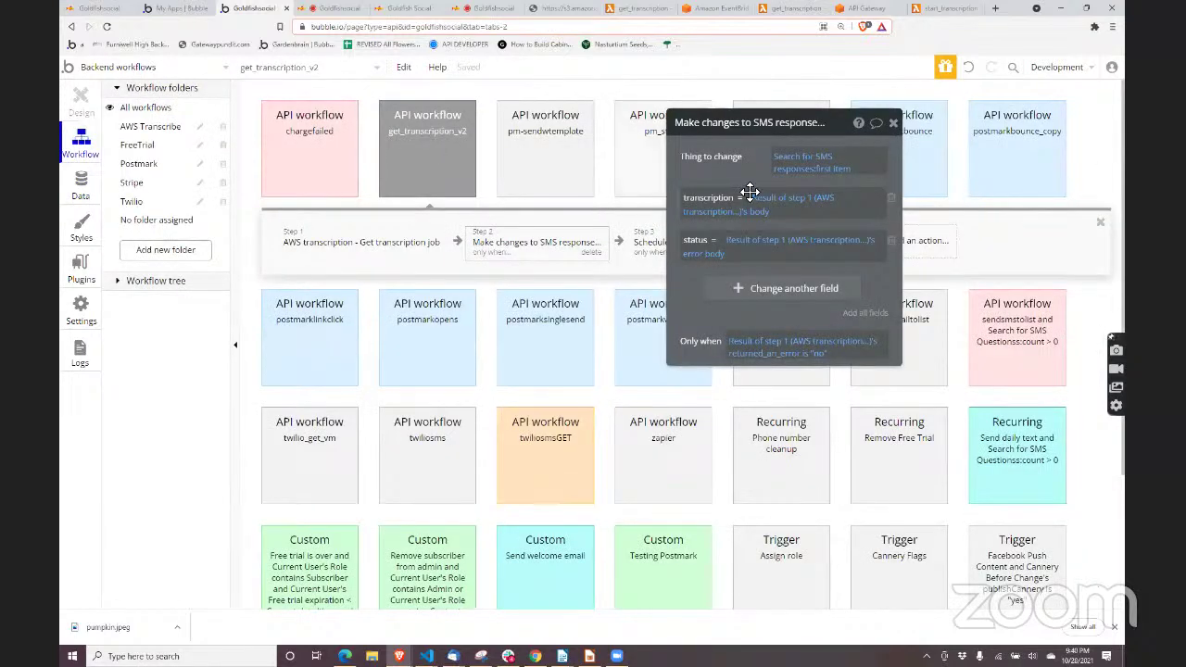
Inspect the get_transcription_v2 API workflow's own settings, including its job_name parameter
mouse_move(749, 169)
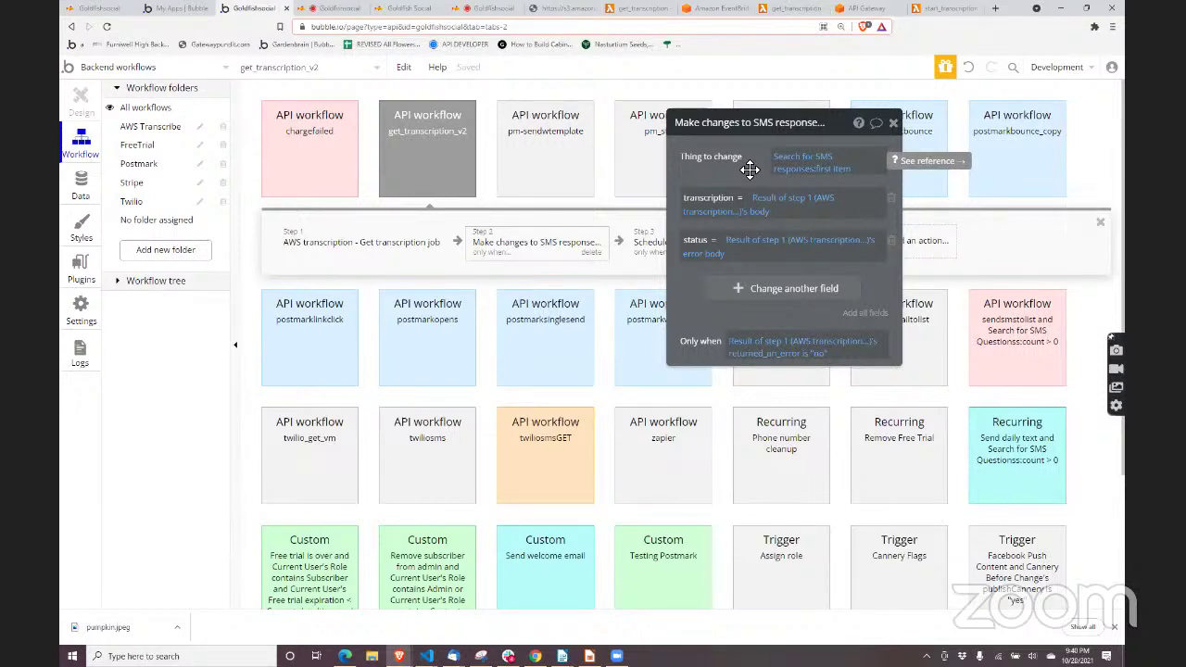
click(202, 71)
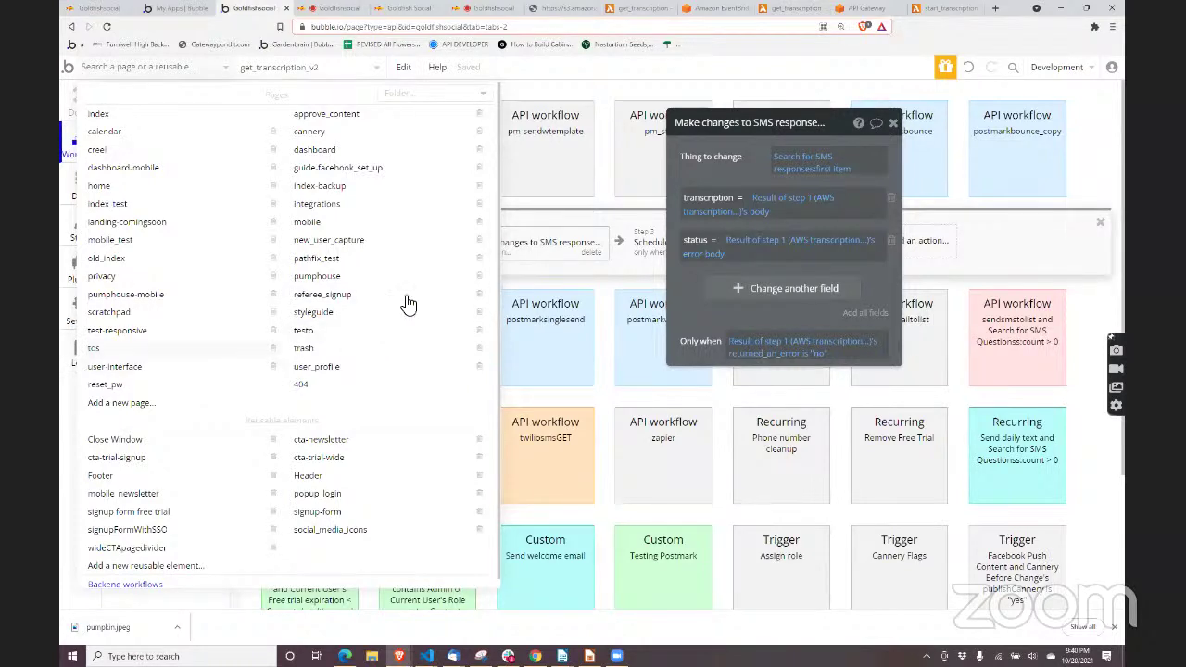
click(545, 99)
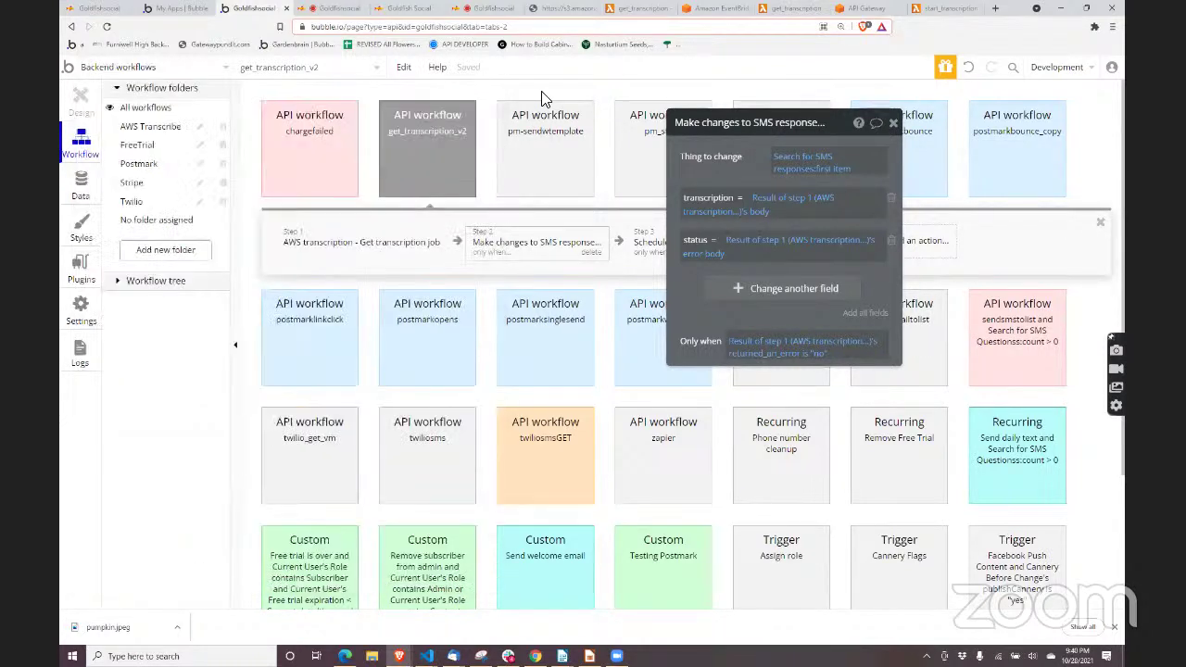
click(435, 174)
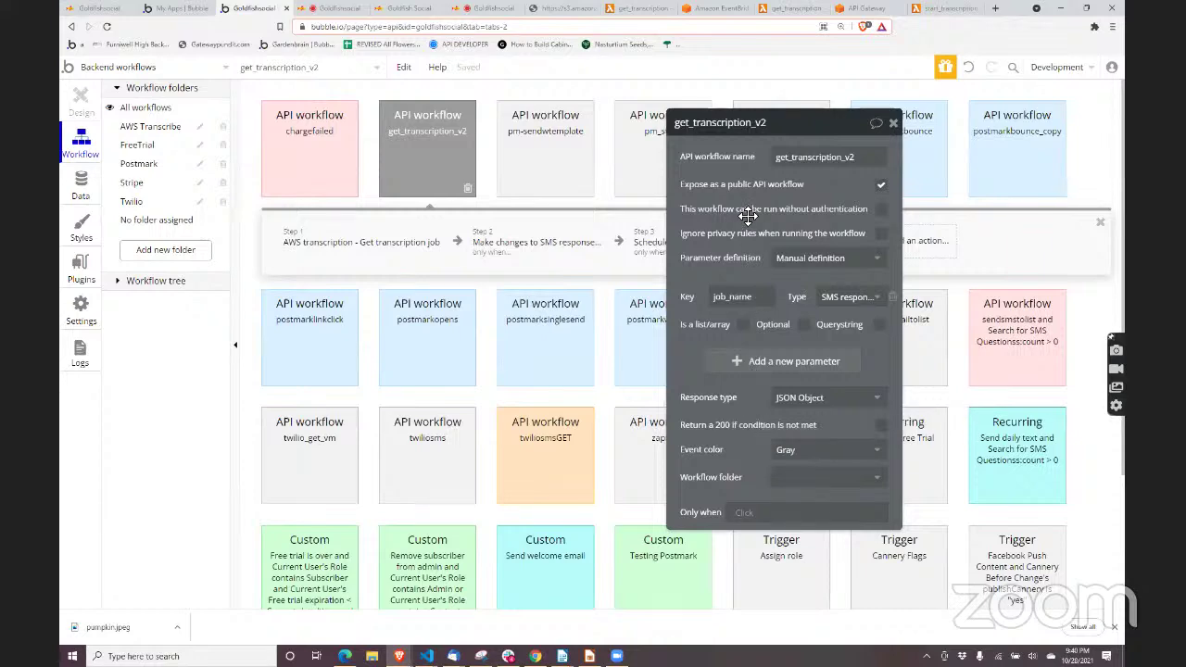
drag(732, 123, 826, 71)
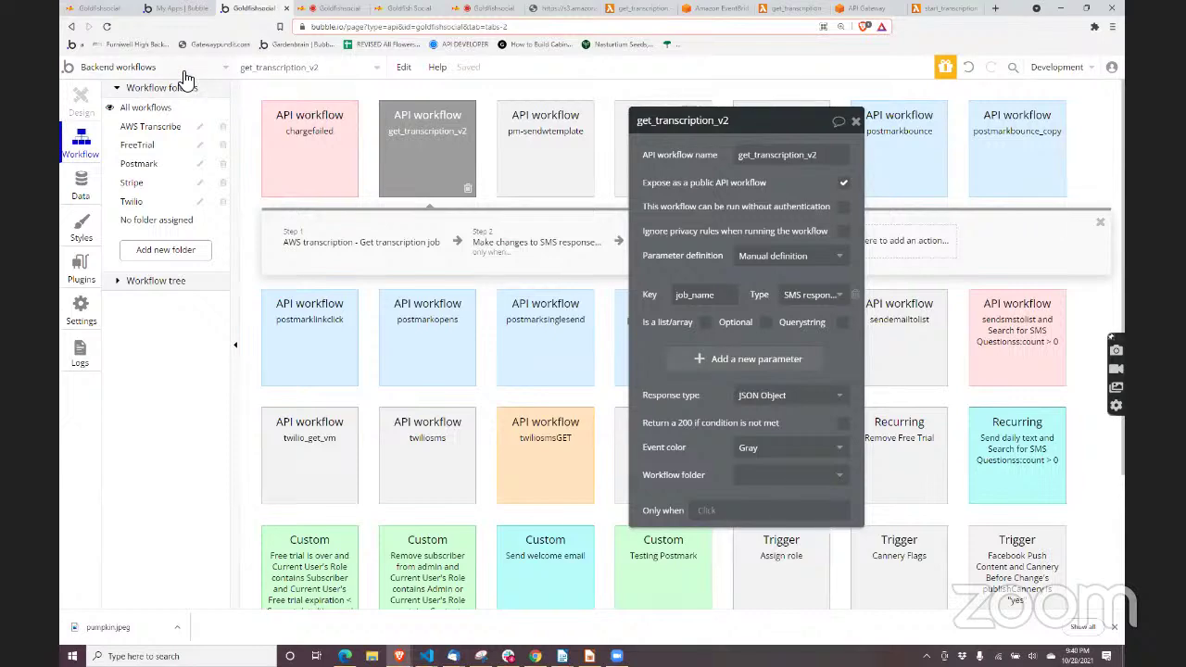
Open the user-interface page's workflows and show the fa-microphone click event that runs when Audiorecorder A is recording
click(186, 70)
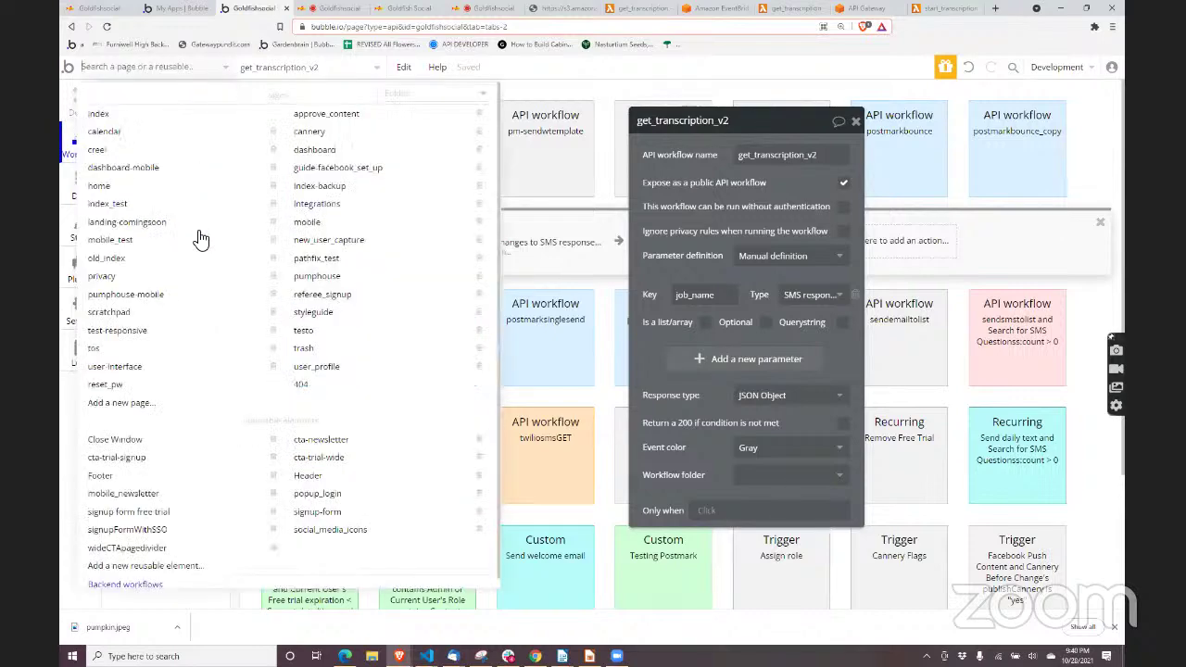
click(185, 366)
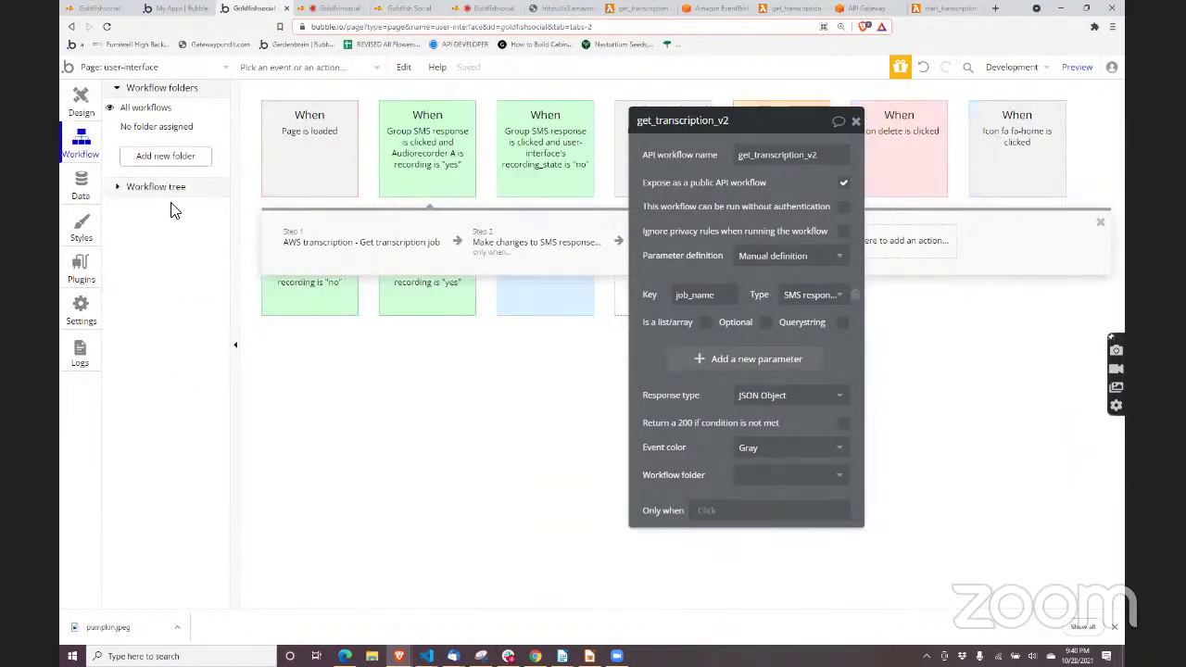
click(428, 189)
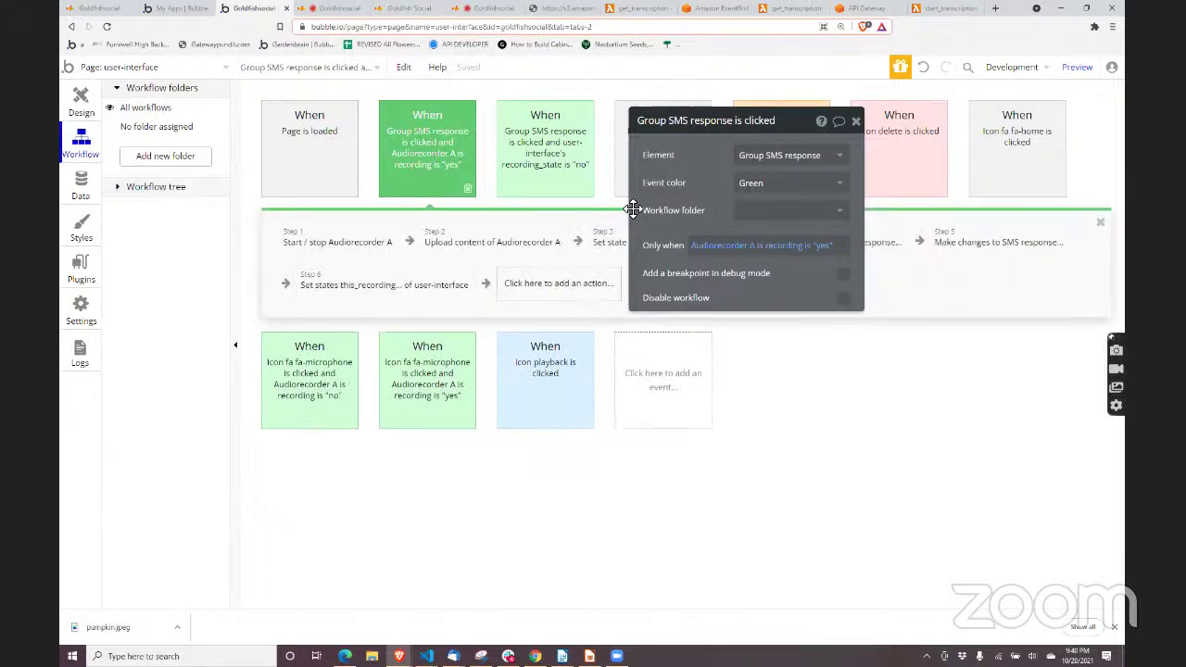
drag(657, 187, 728, 376)
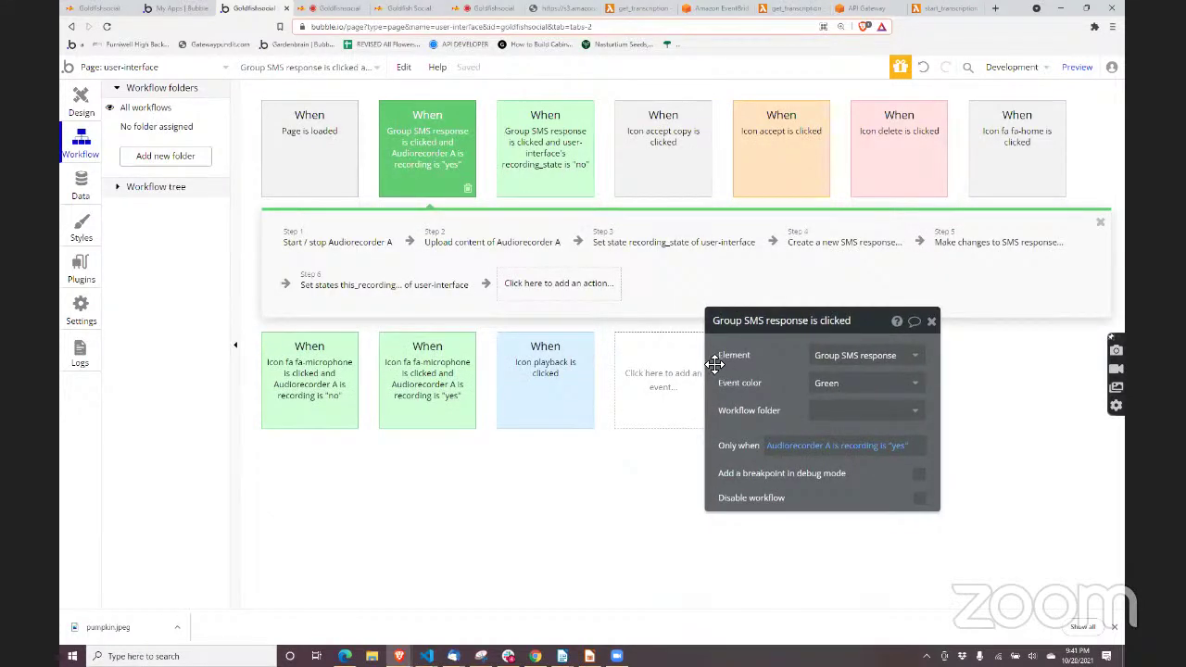
drag(445, 189, 667, 259)
click(442, 405)
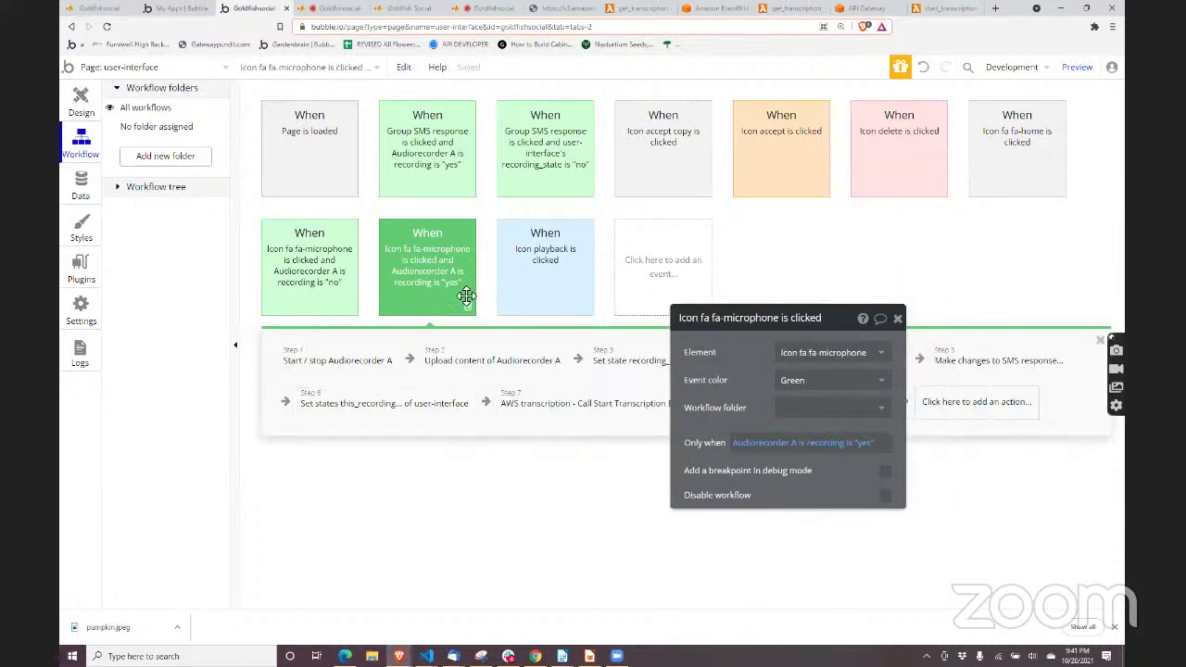
drag(716, 384, 206, 178)
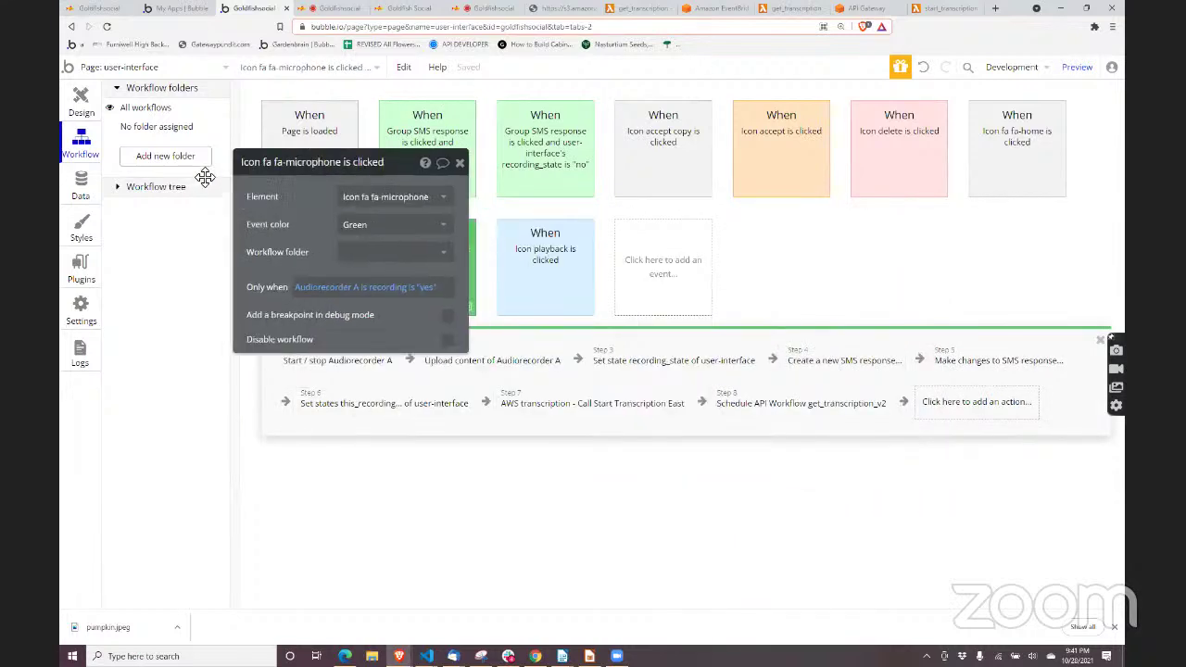
Review the microphone workflow's transcription call, SMS response creation and job_name change, and the scheduling of get_transcription_v2
click(541, 404)
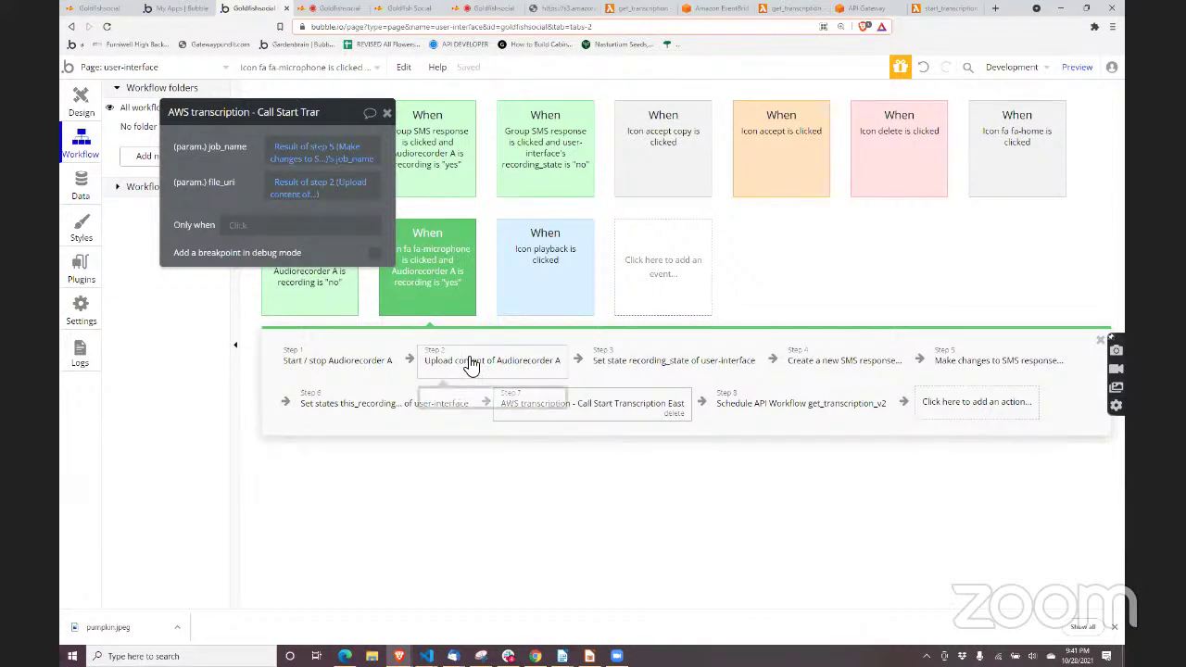
click(871, 363)
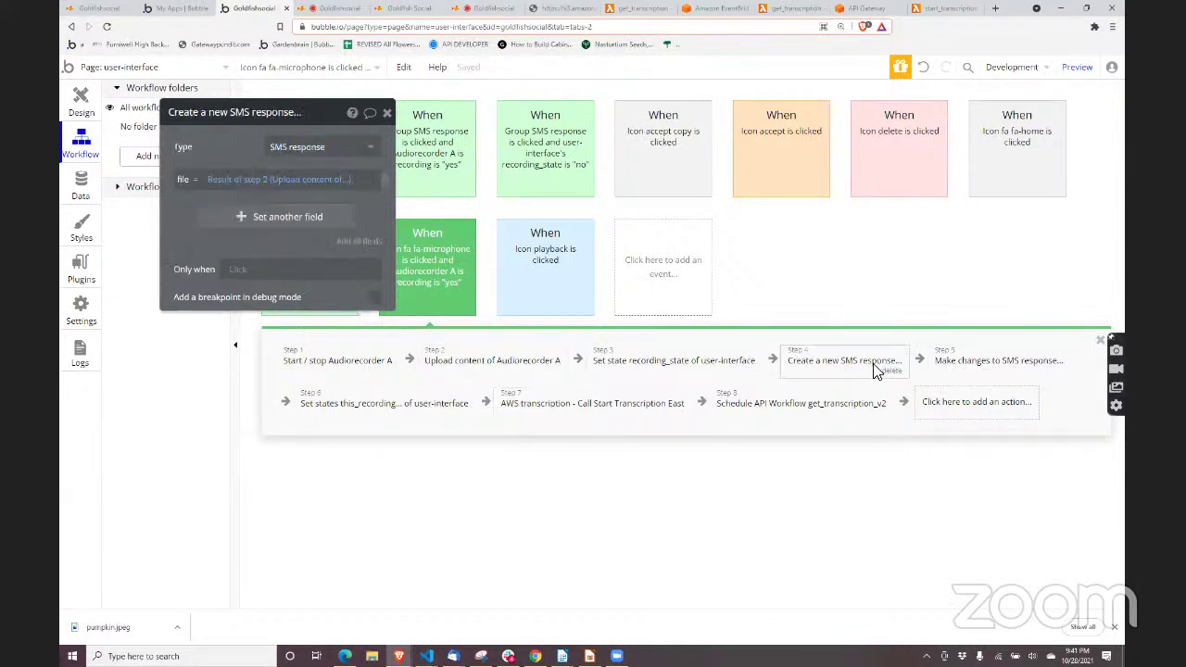
click(964, 364)
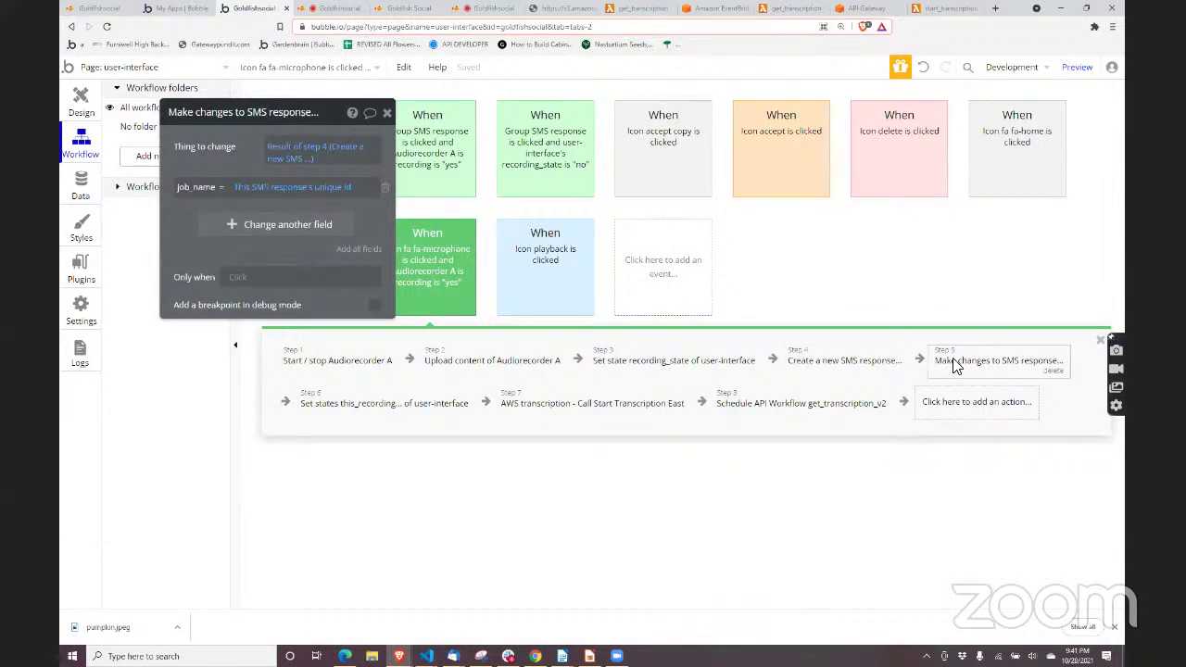
click(571, 411)
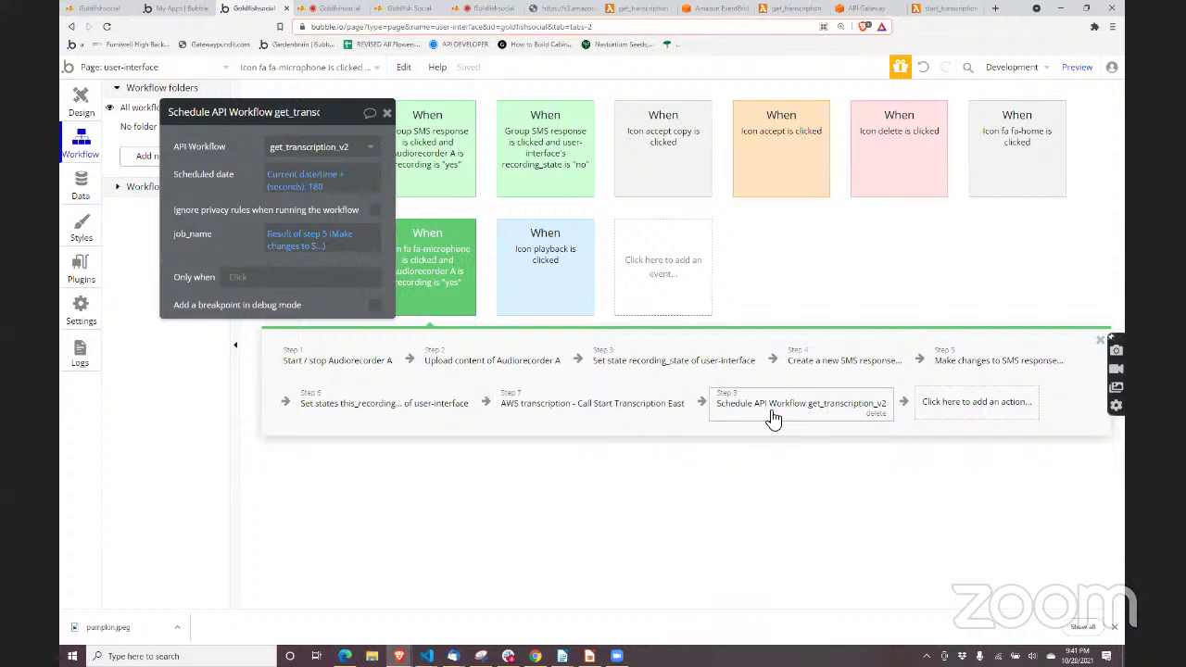
click(108, 70)
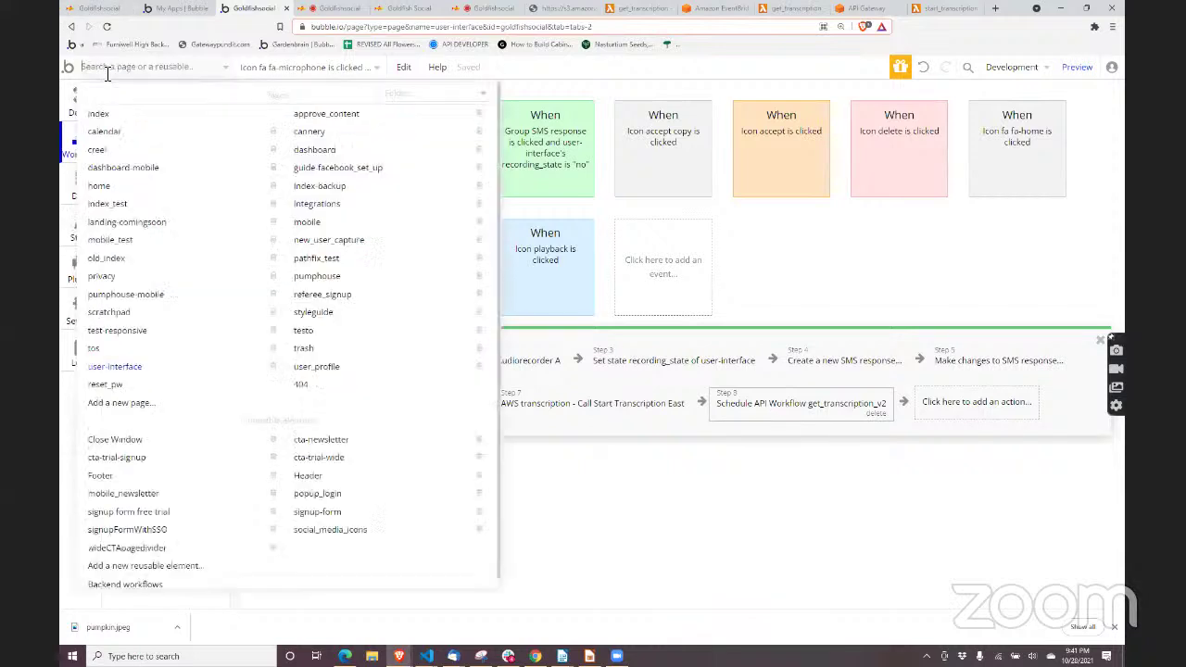
text(bac)
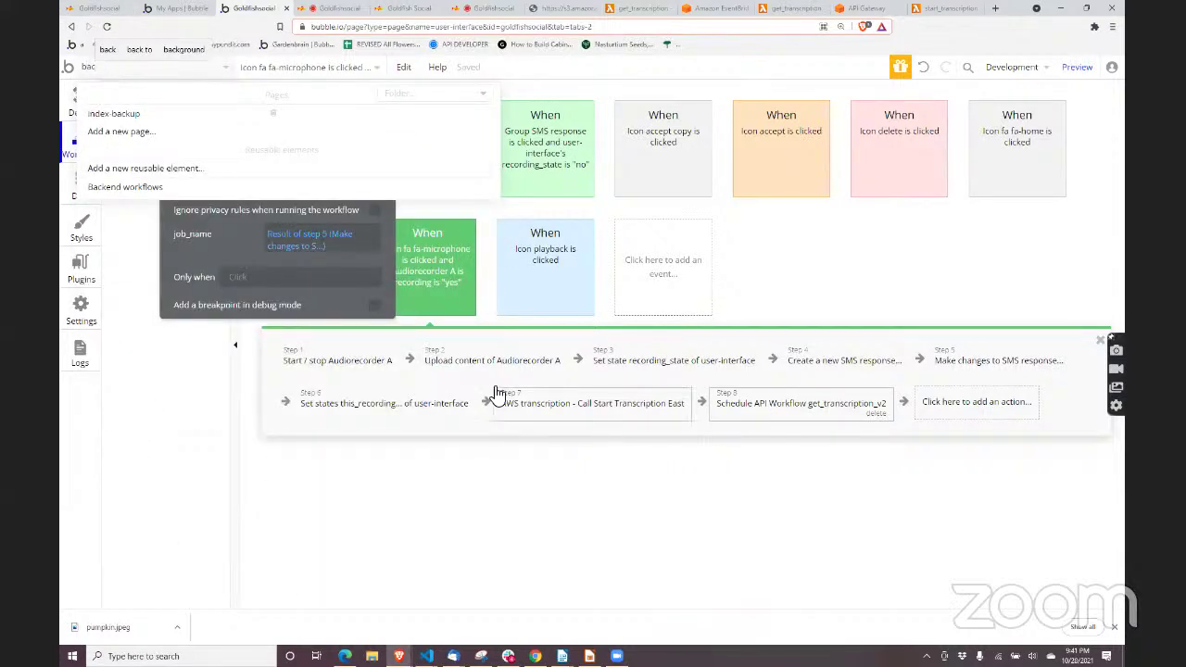
click(553, 433)
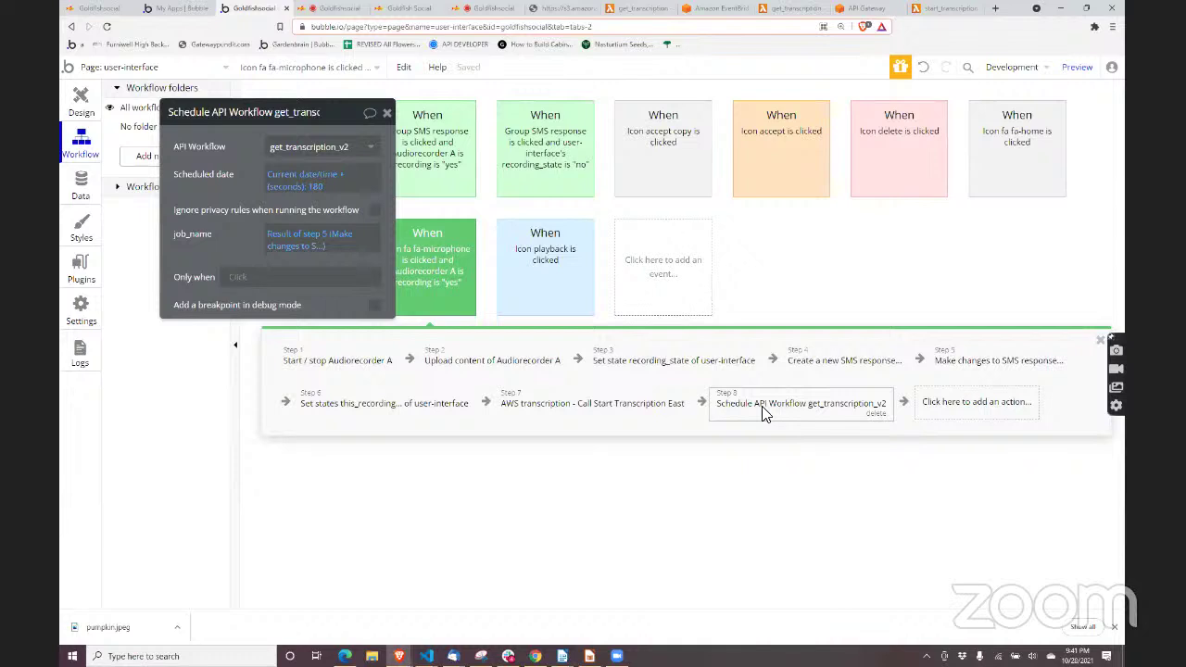
Recheck the parameters of the Call Start Transcription East action and open the API Connector among the installed plugins
click(604, 414)
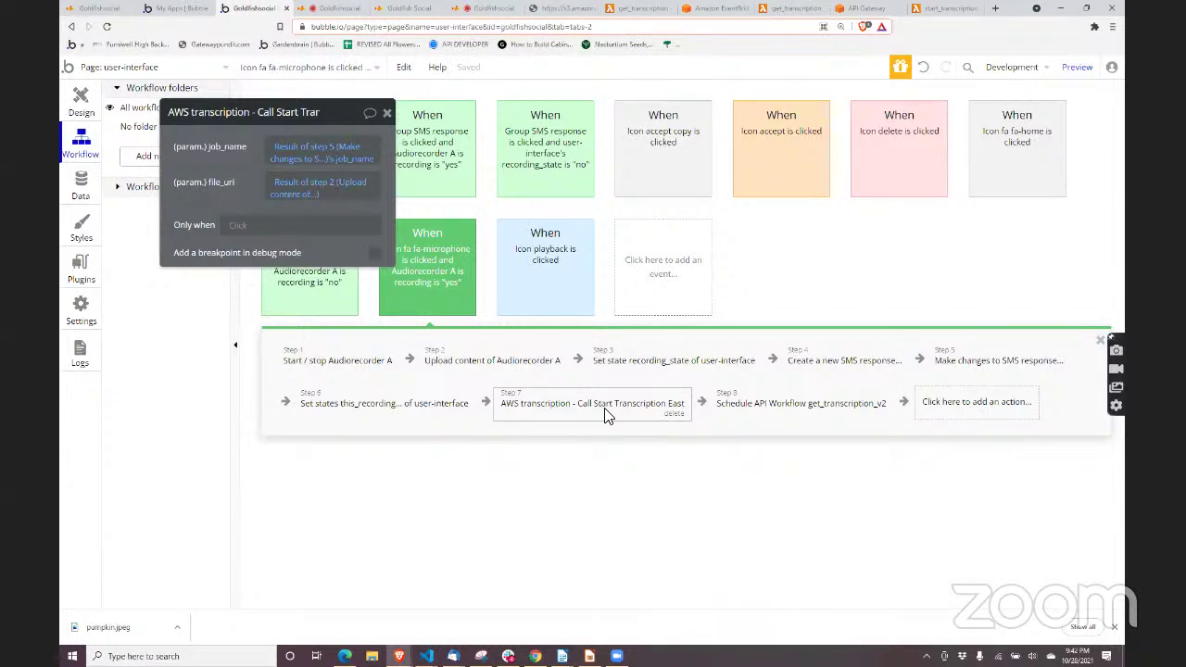
click(85, 266)
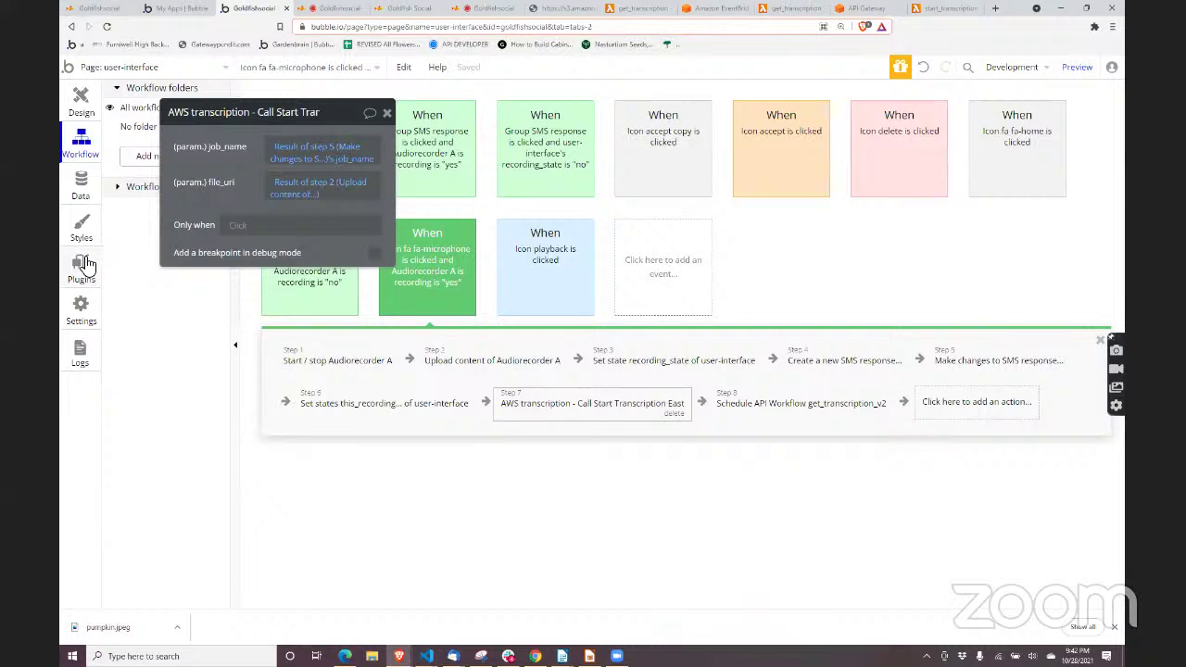
click(166, 263)
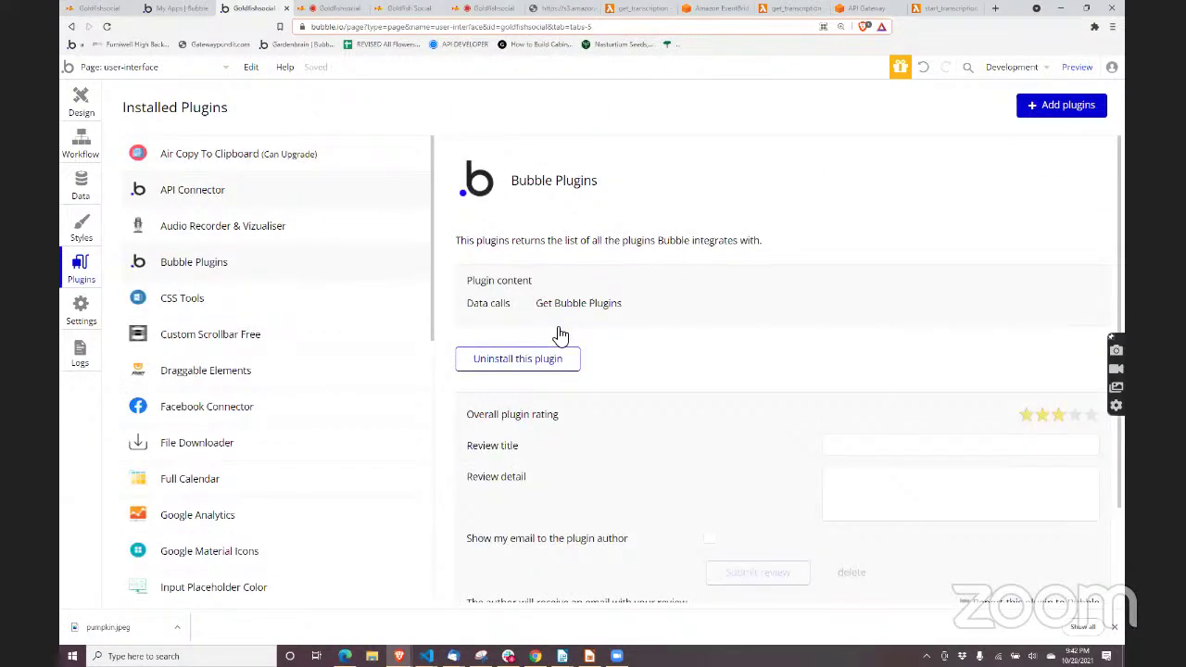
click(306, 202)
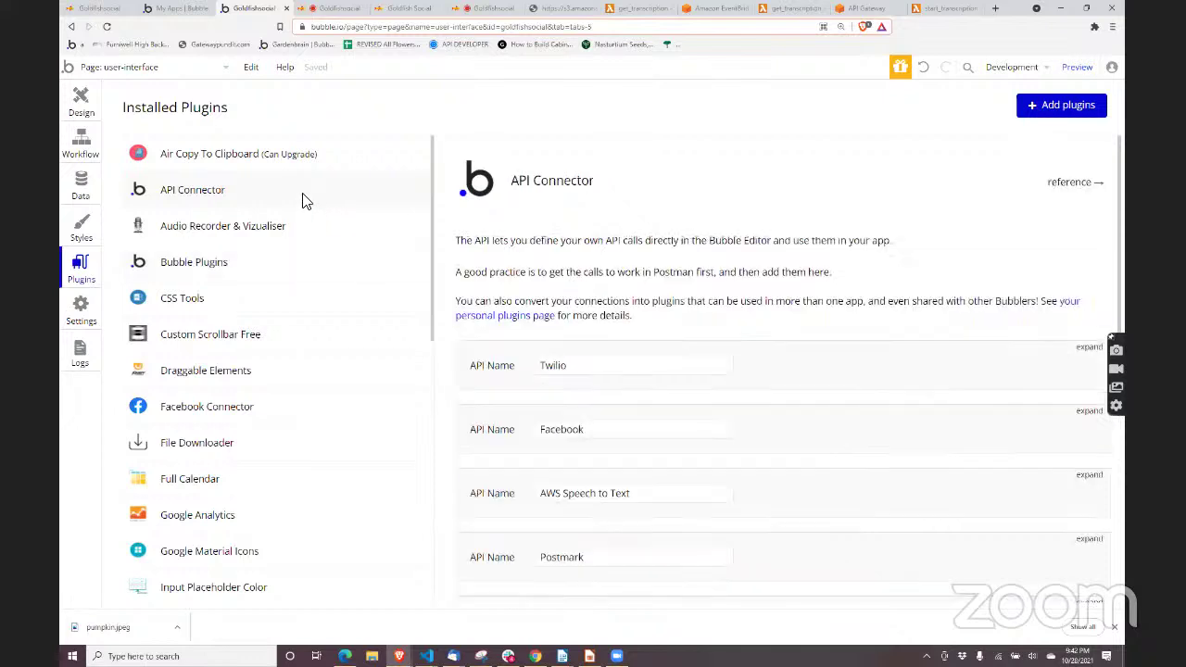
Expand the AWS transcription API and examine the settings and parameters of its Get transcription job call
scroll(683, 451, down, 3)
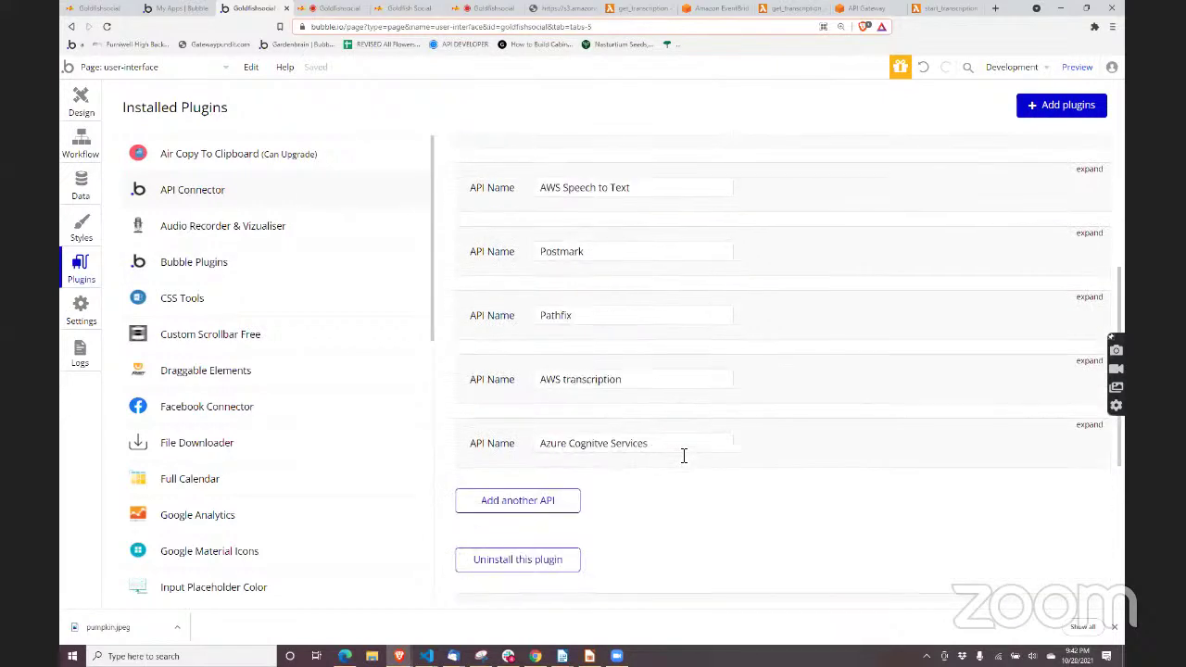
scroll(682, 455, down, 3)
scroll(683, 455, up, 1)
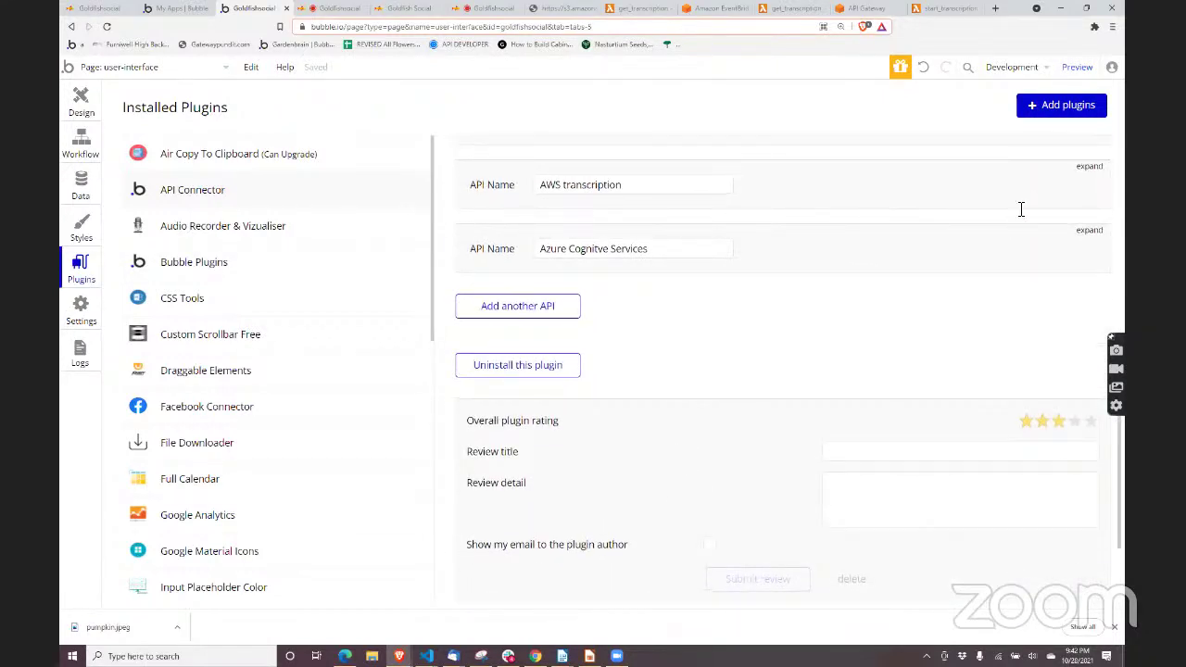
click(1089, 166)
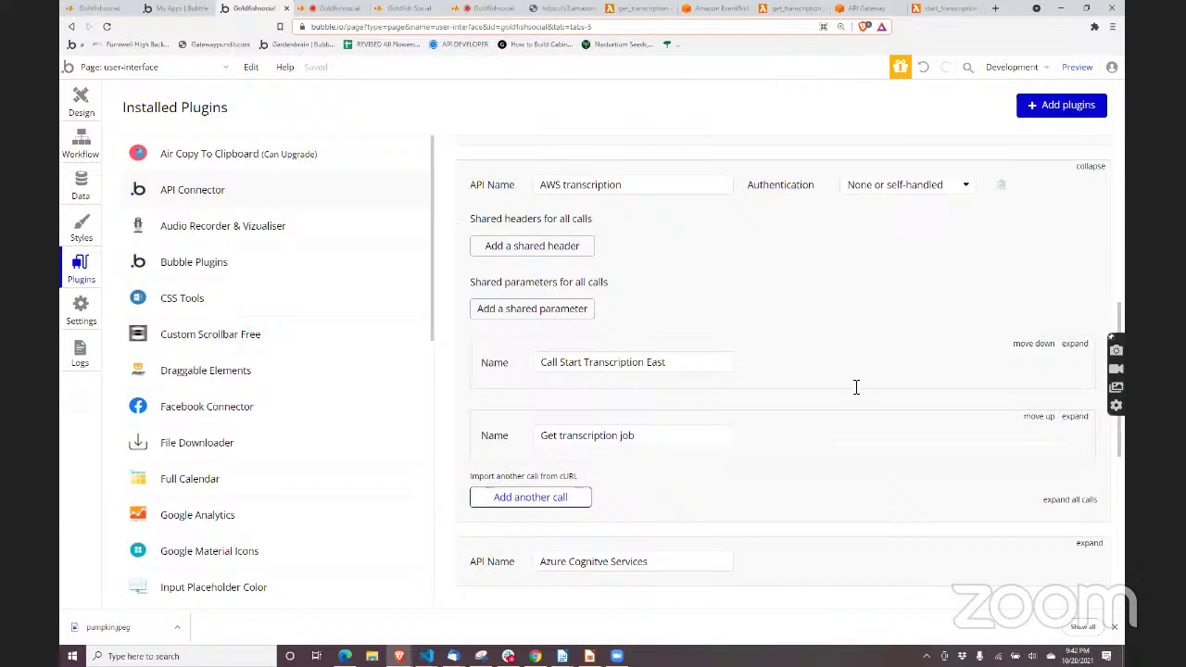
scroll(852, 386, down, 1)
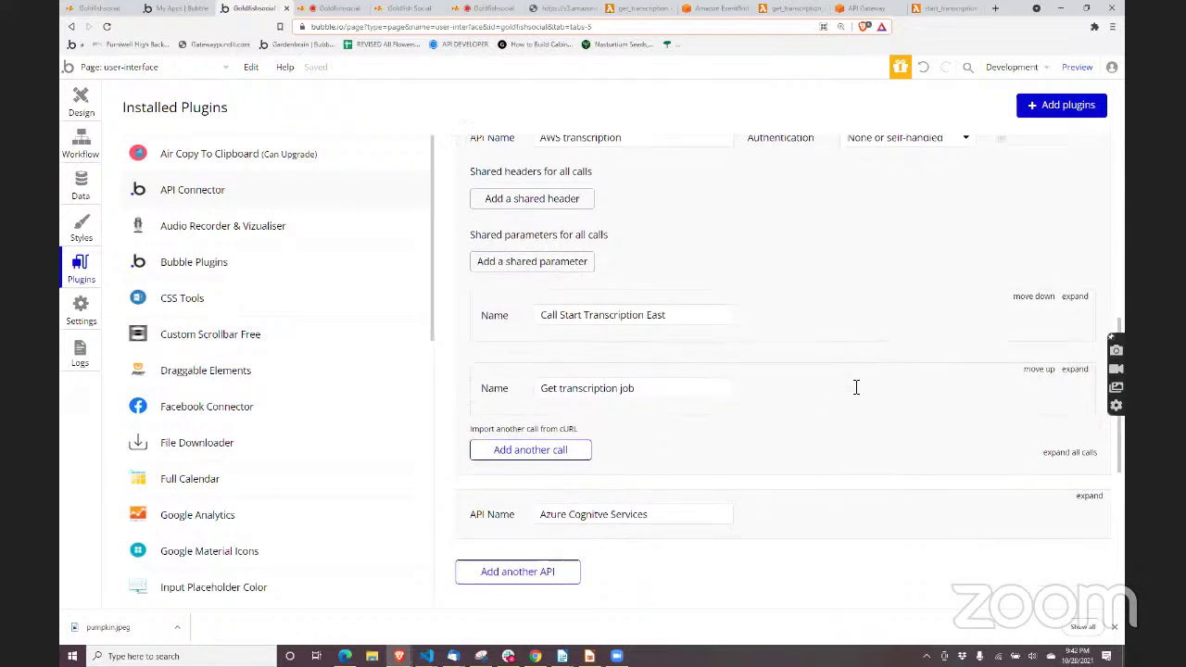
click(1075, 361)
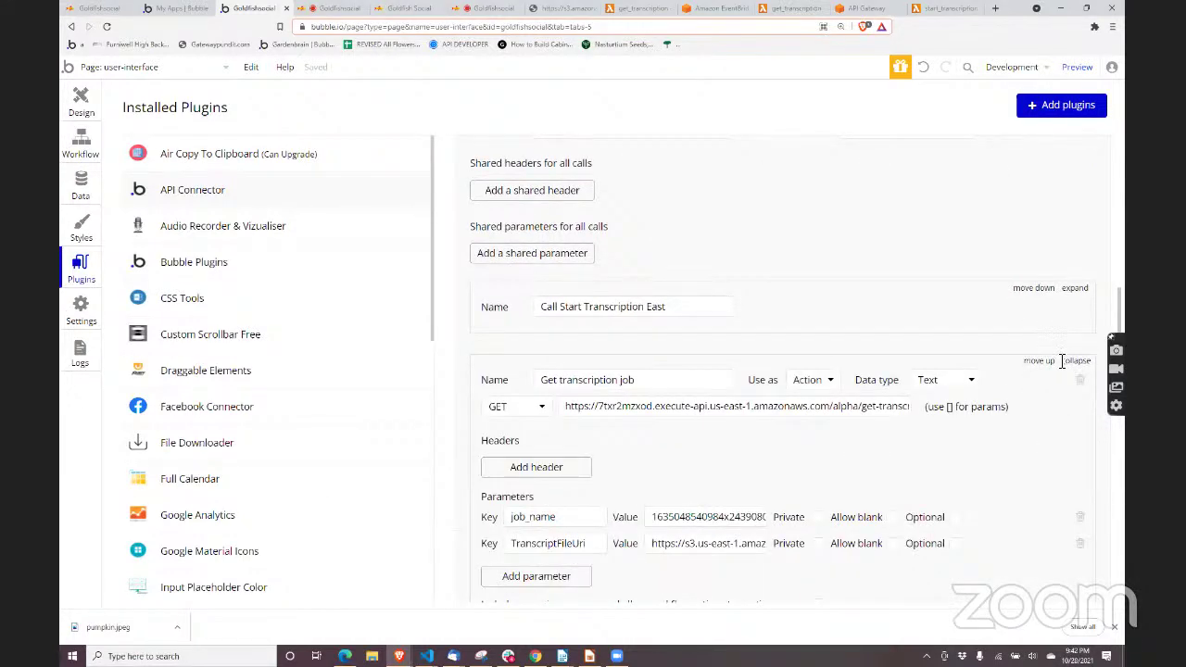
scroll(1019, 398, down, 2)
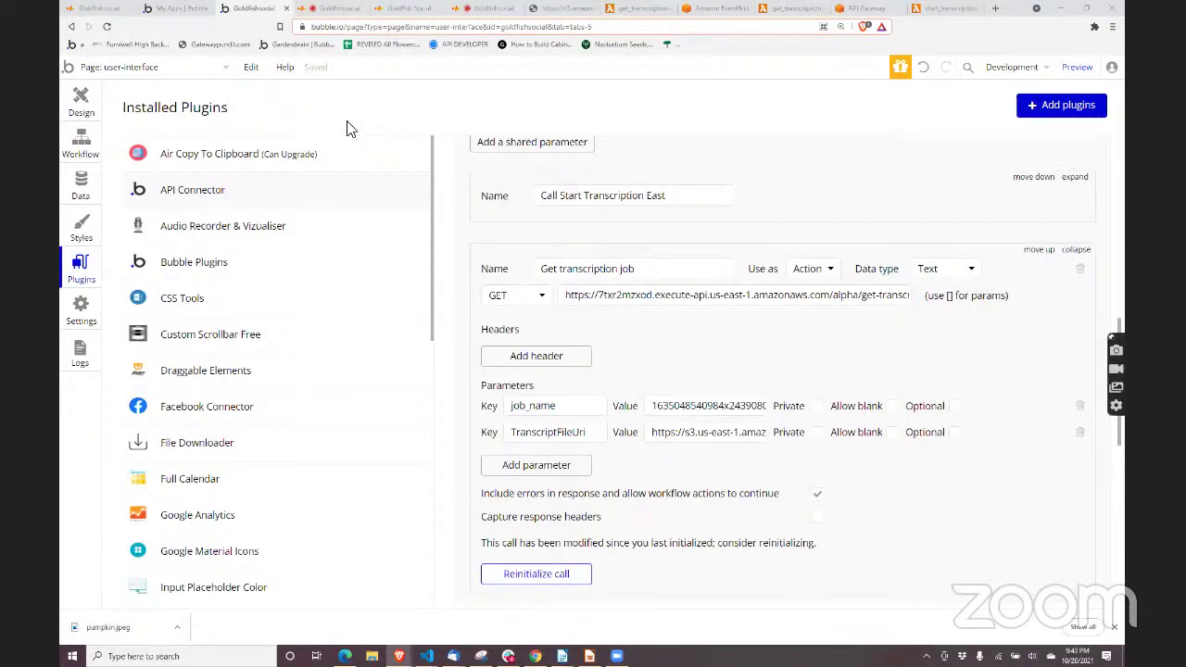
Switch to the YouTube window with the No-Code NLP video and open the Launchable AI channel
key(alt+Tab)
scroll(389, 329, down, 2)
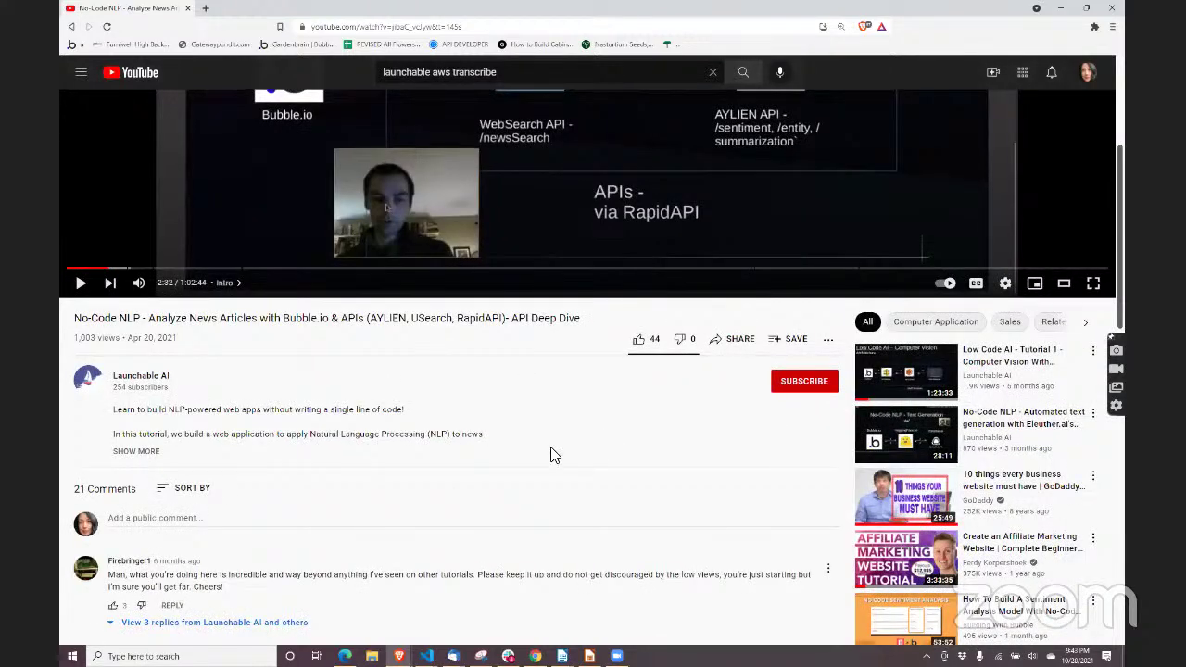
scroll(521, 444, down, 5)
scroll(523, 398, up, 3)
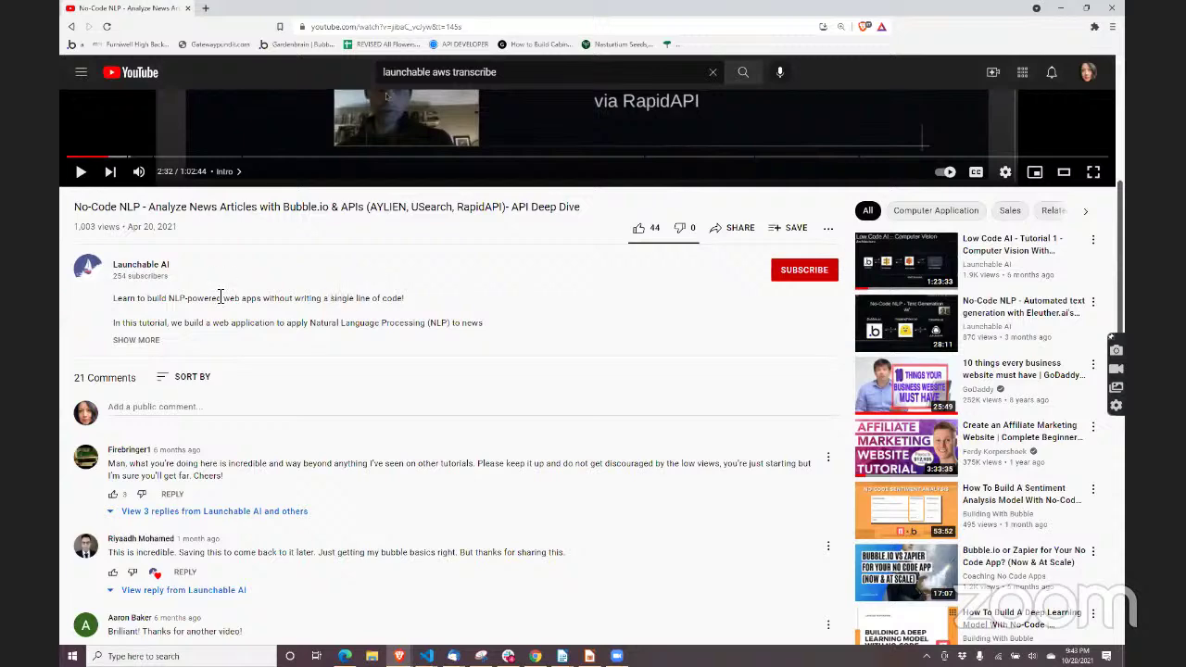
click(160, 268)
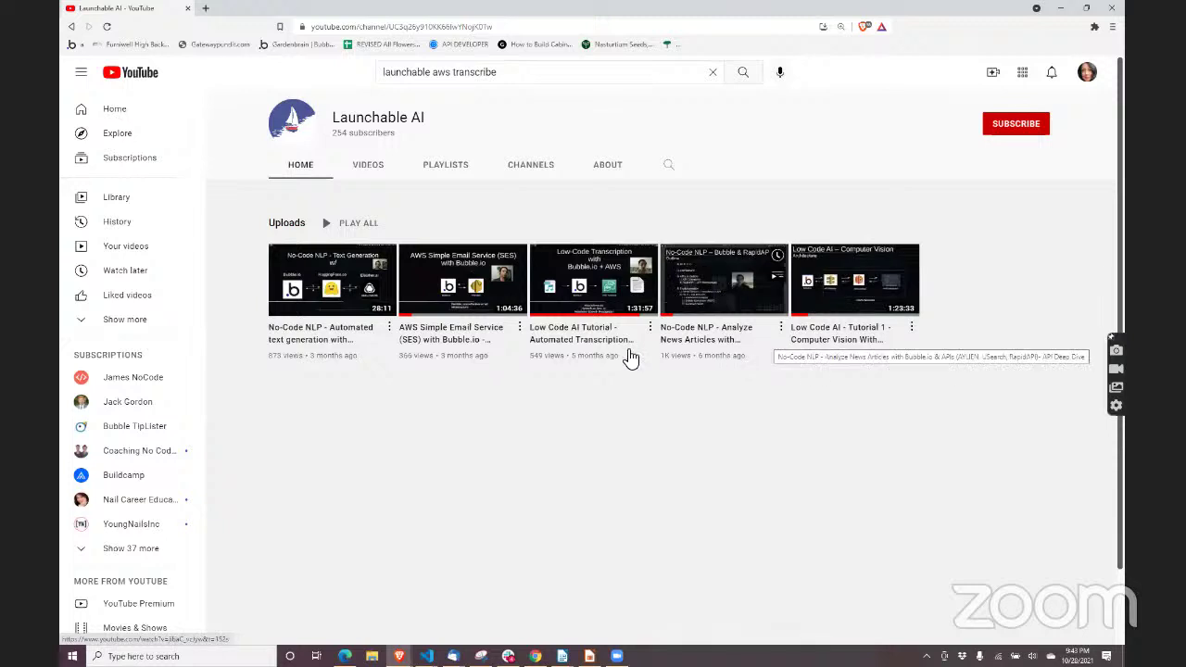
Open Launchable AI's tutorial on automated transcription with Bubble.io and AWS Transcribe, and return to the Bubble plugin settings
click(584, 296)
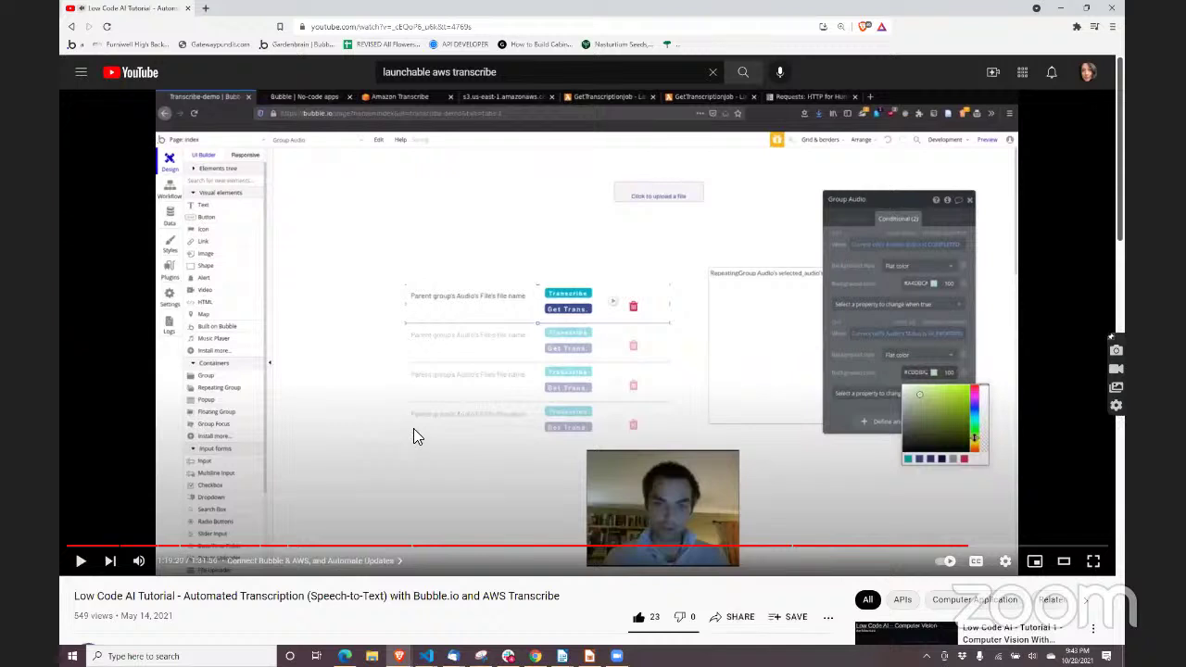
click(762, 292)
click(1084, 9)
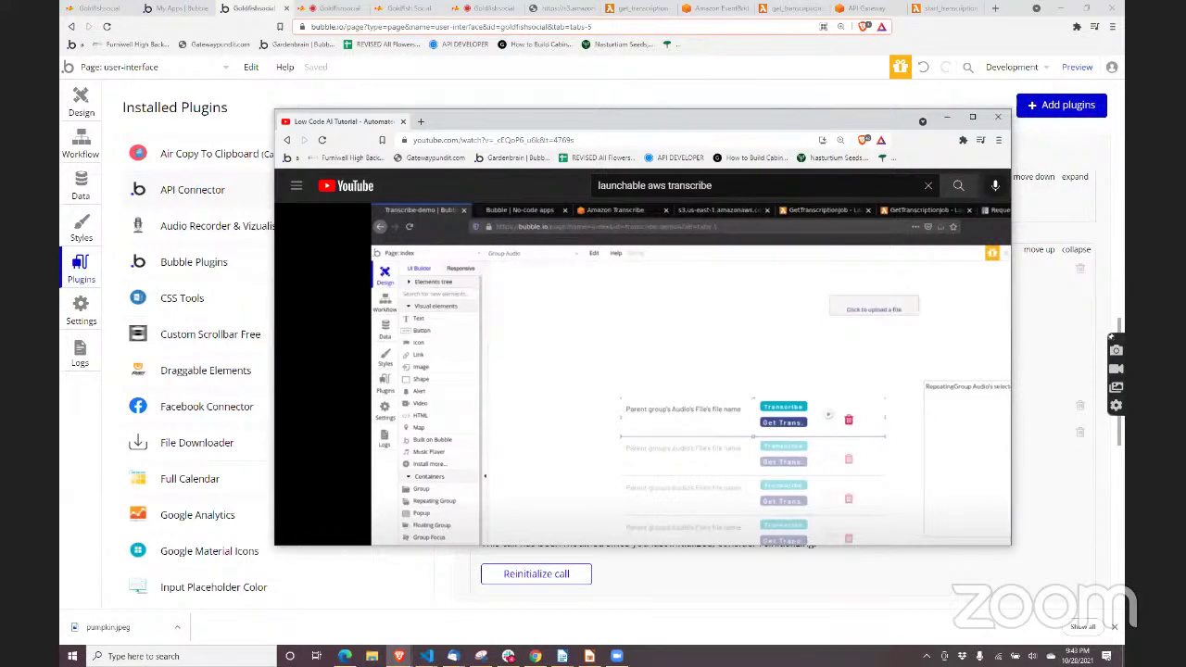
drag(806, 115, 1124, 115)
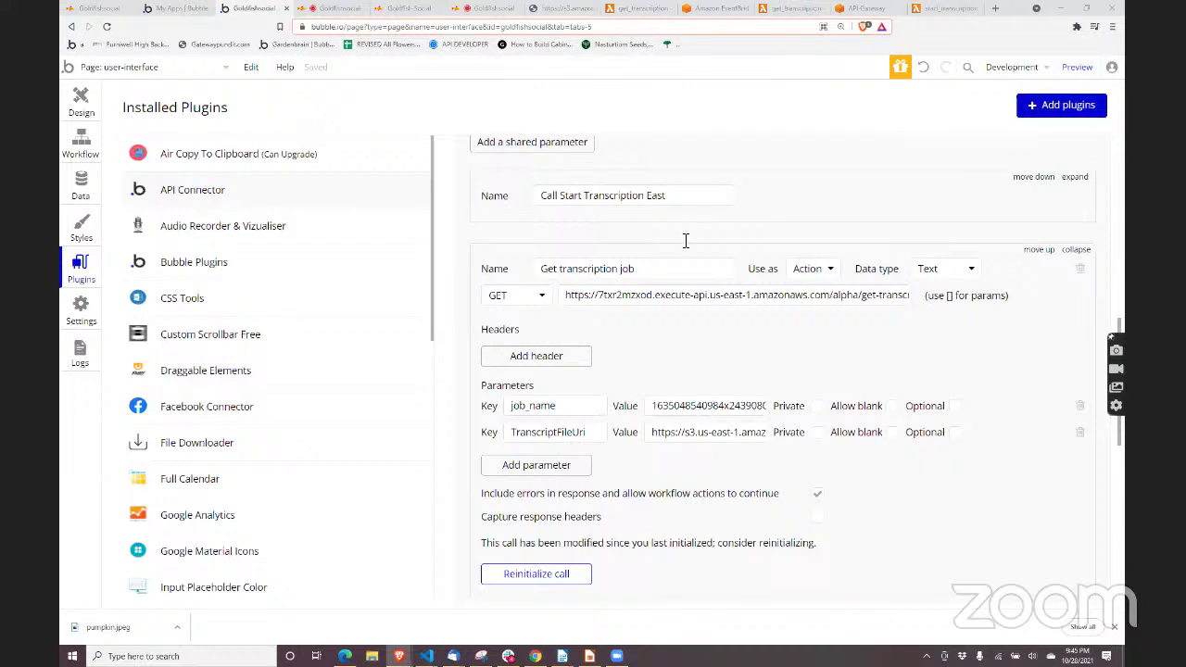
Check the job_name value and try to remove the start of the TranscriptFileUri value in the Get transcription job call
double_click(727, 410)
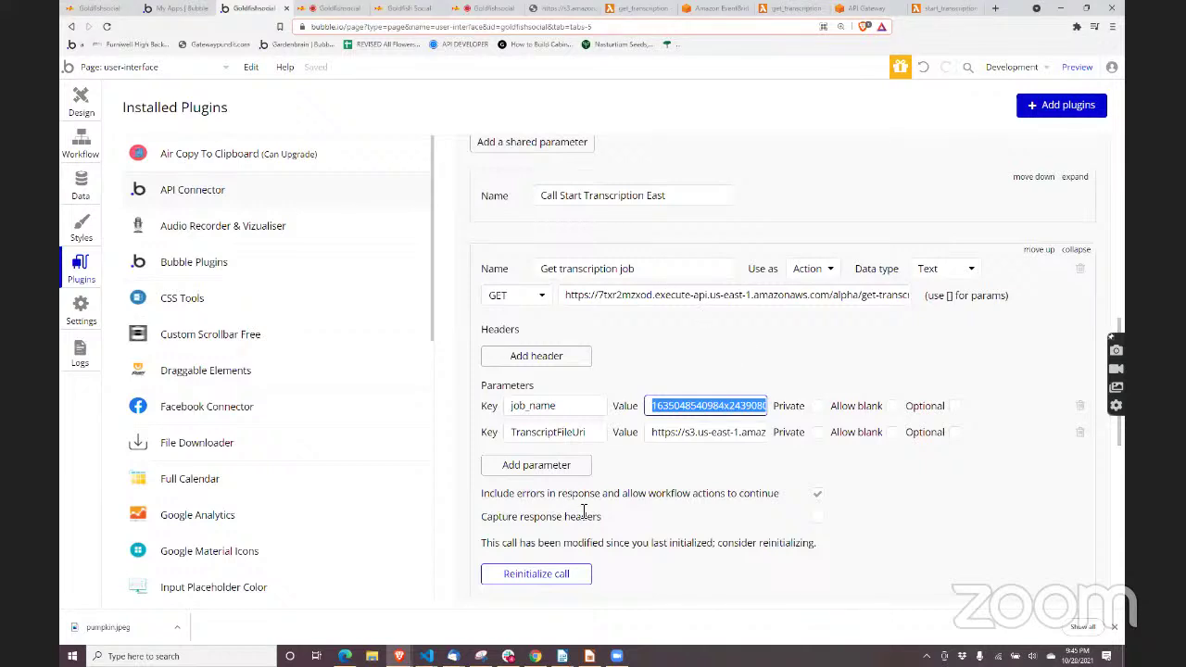
click(733, 472)
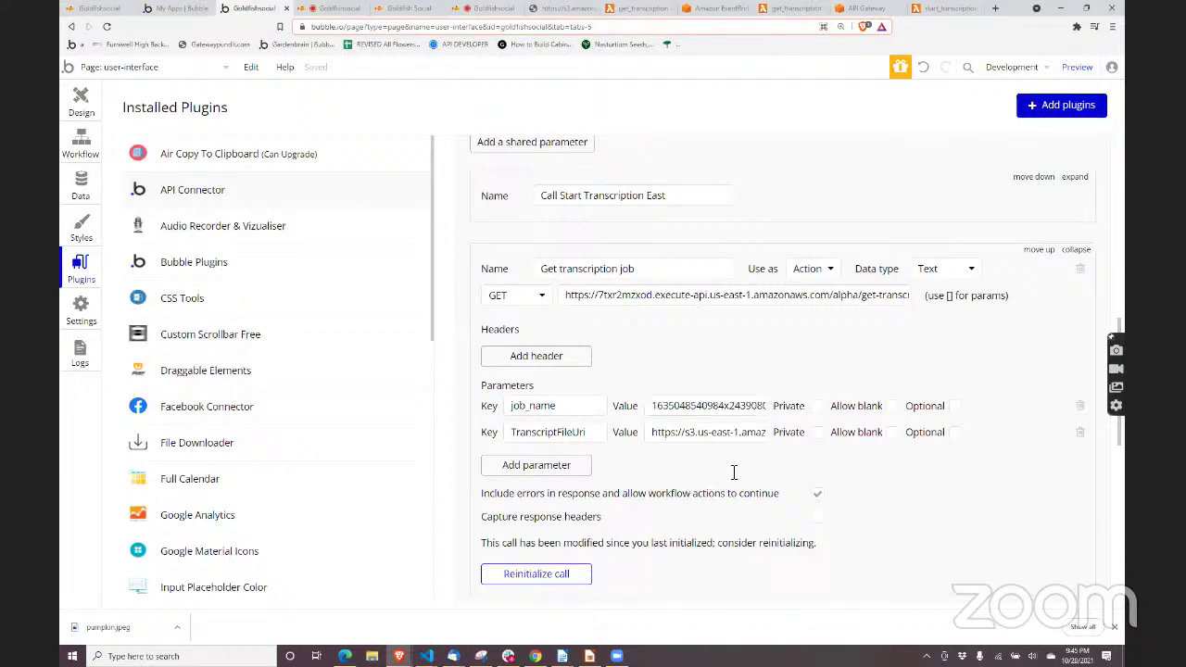
click(681, 437)
key(shift+Home)
key(BackSpace)
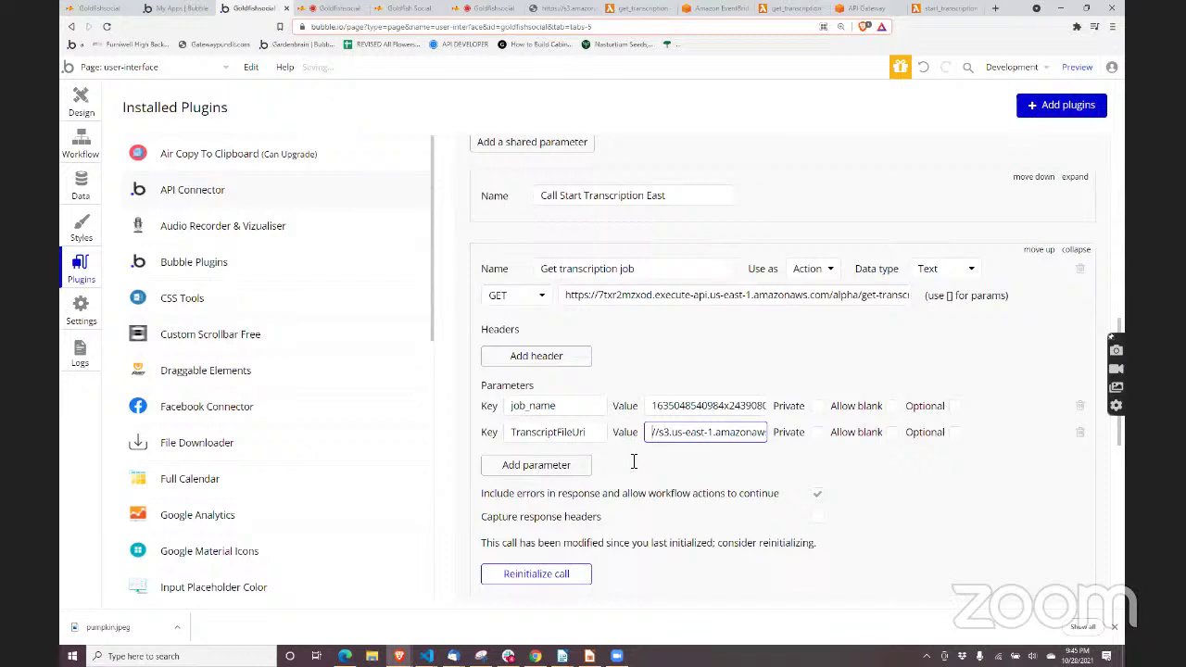
click(634, 462)
click(275, 99)
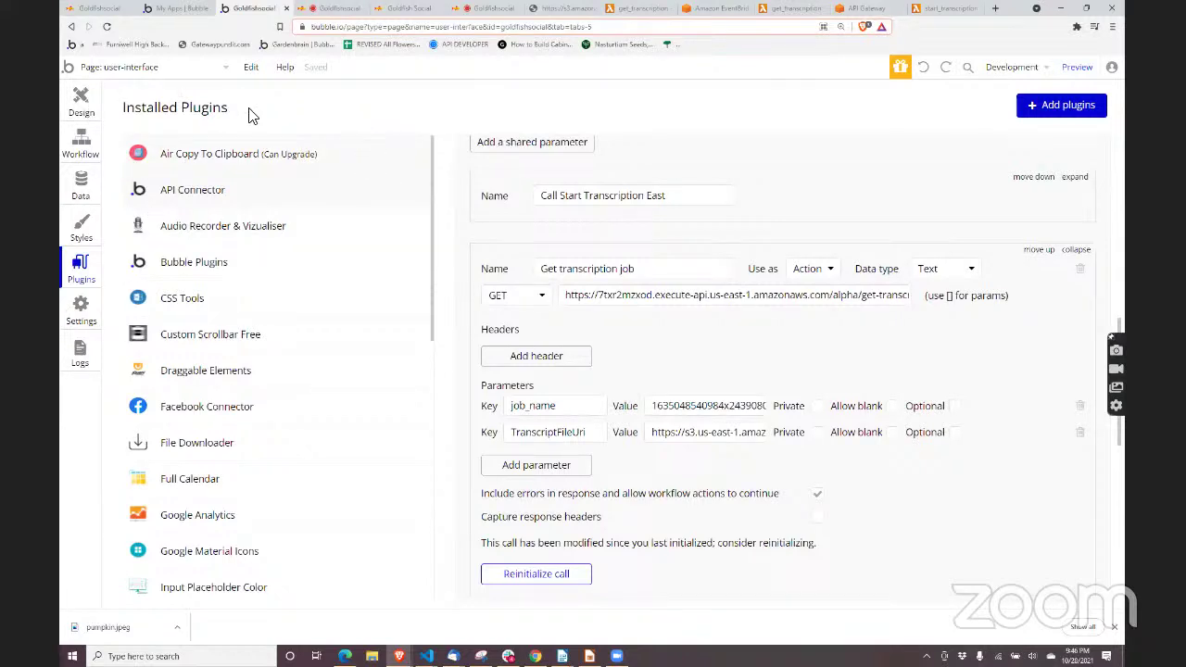
click(81, 113)
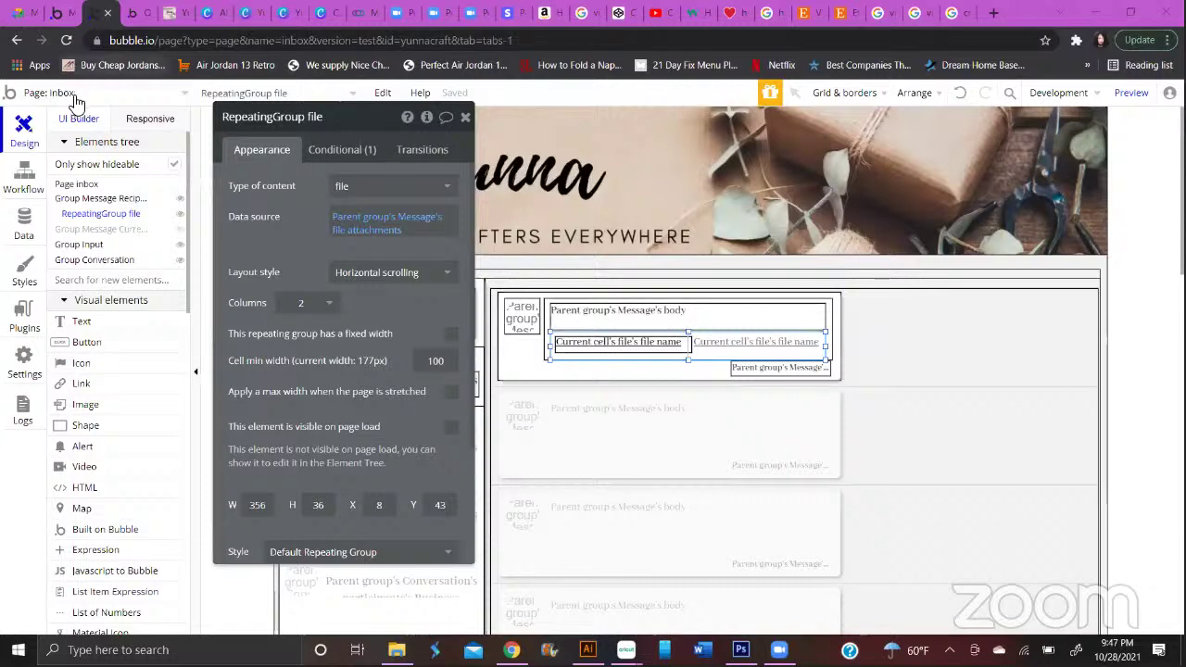
click(76, 100)
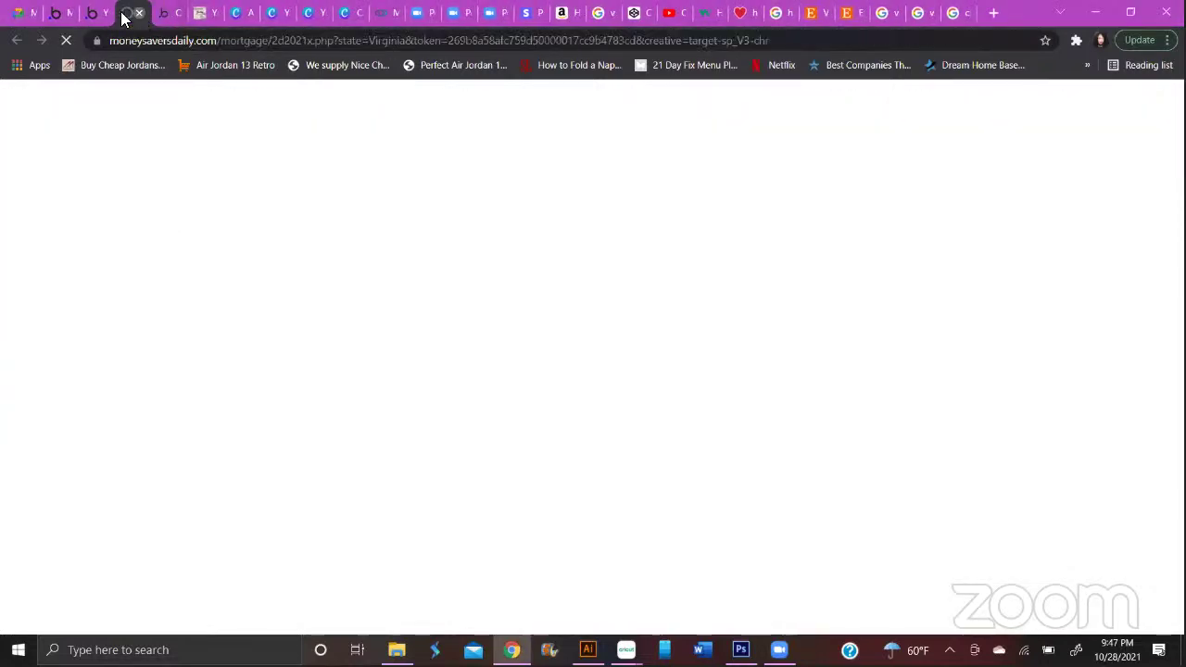
click(139, 14)
click(101, 16)
click(92, 94)
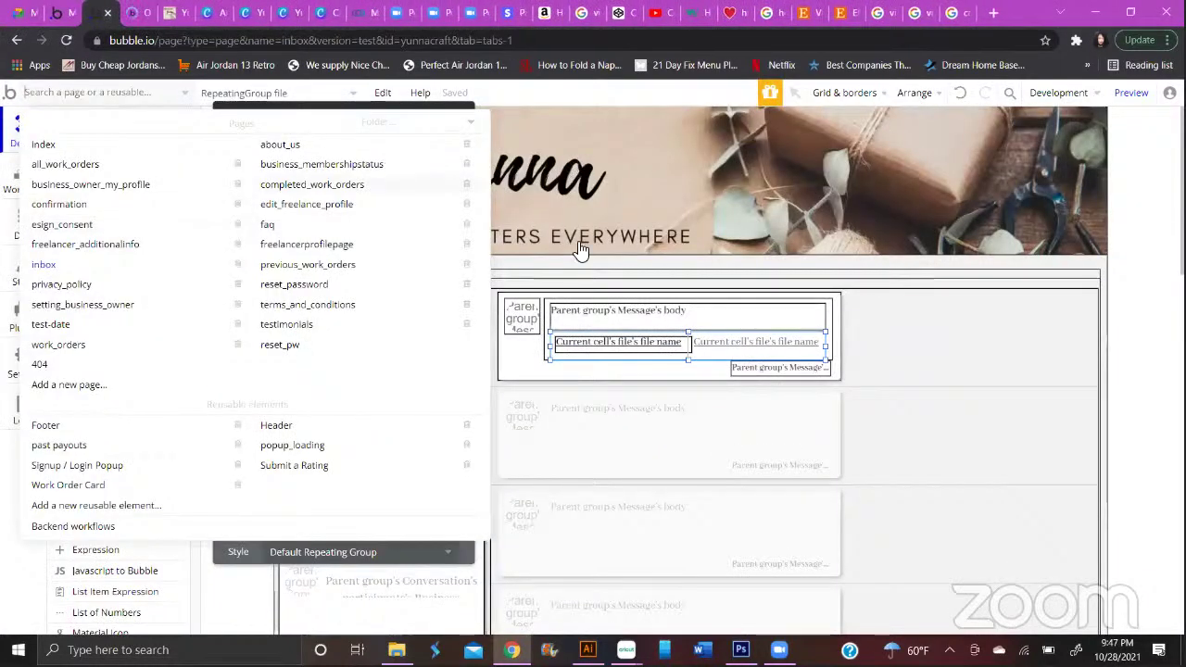
click(1123, 273)
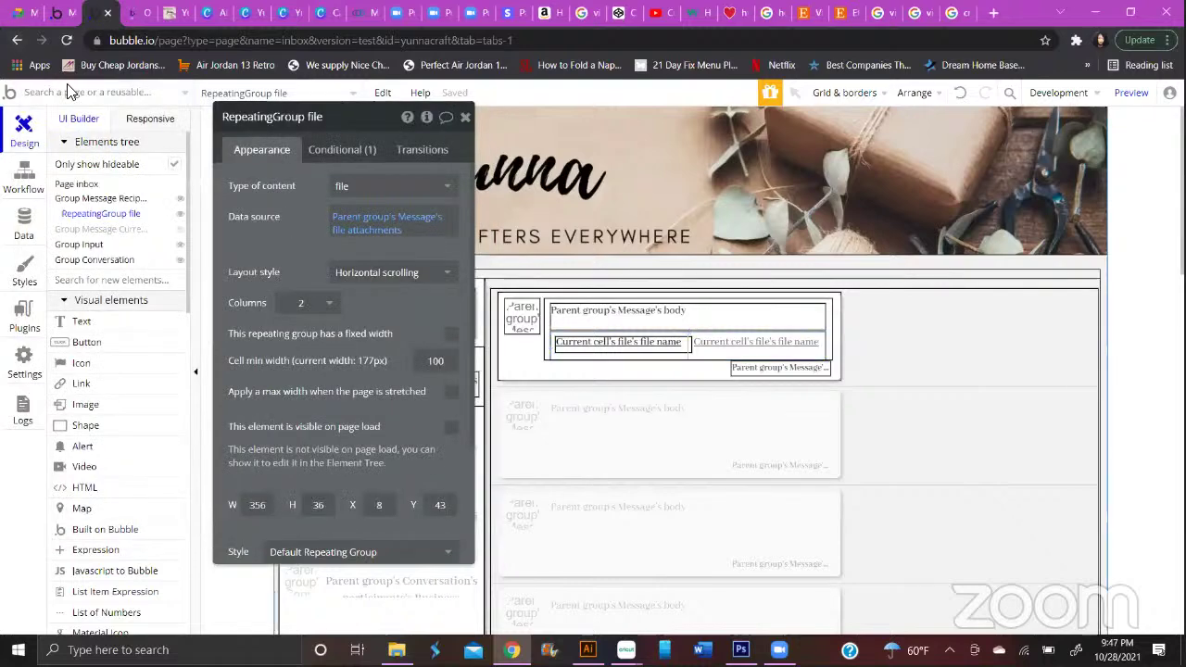
Open the Yunnacraft app's backend workflows and view the settings of the schedule_payout_to_freelancer workflow
click(119, 95)
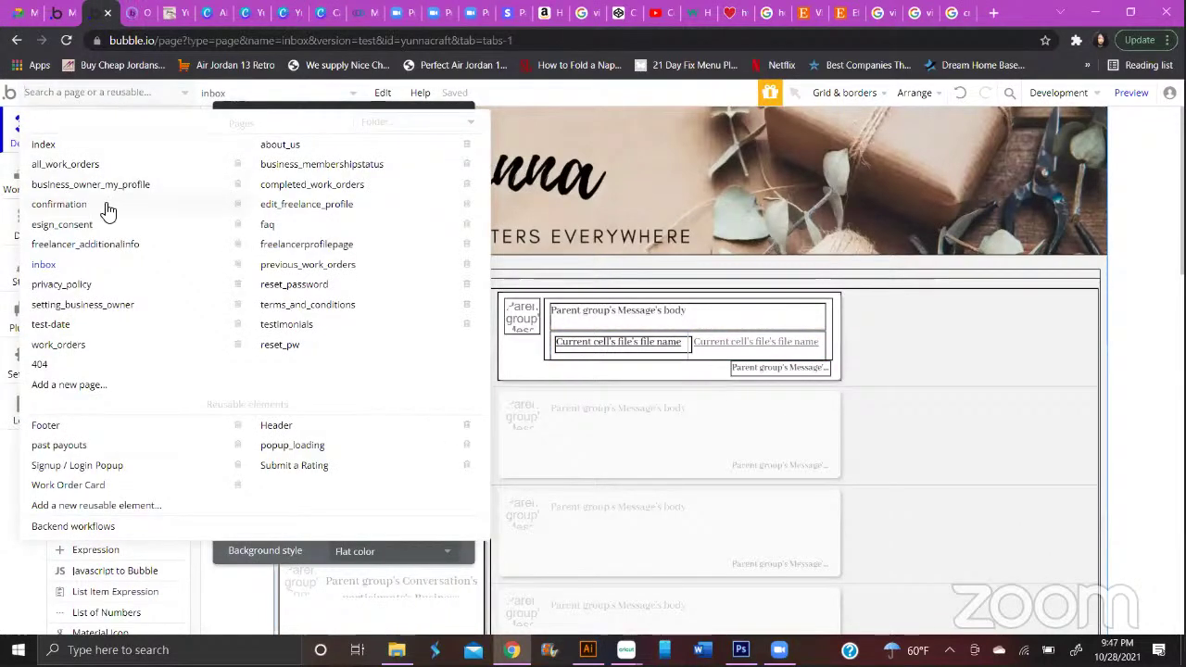
click(146, 534)
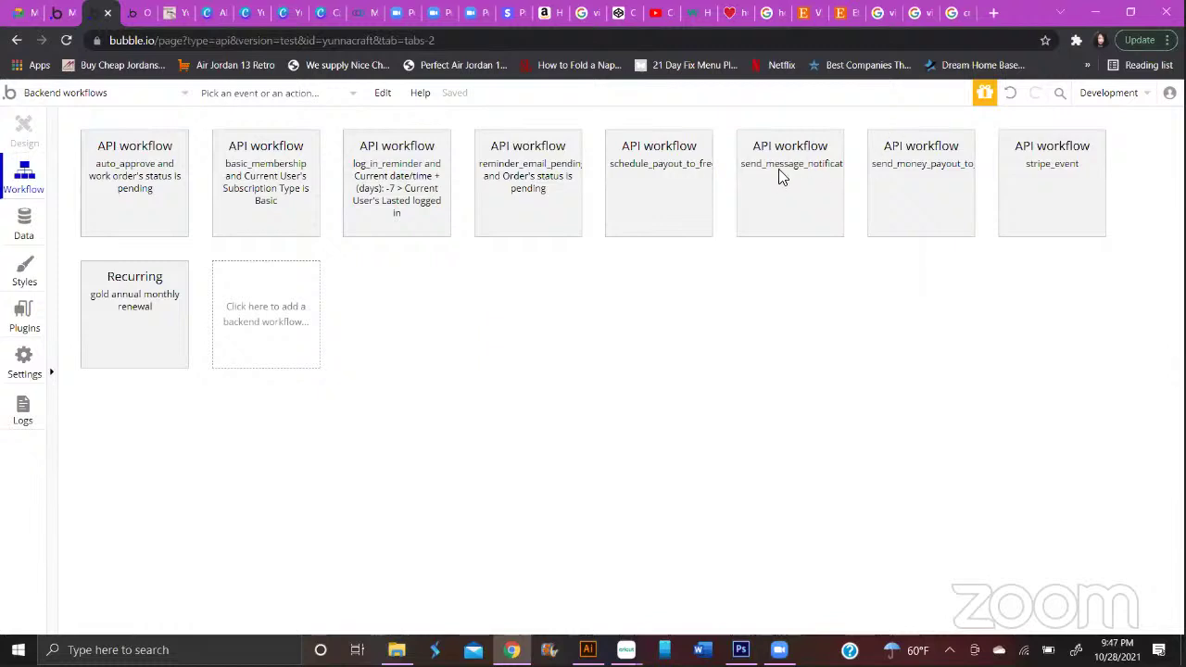
click(665, 165)
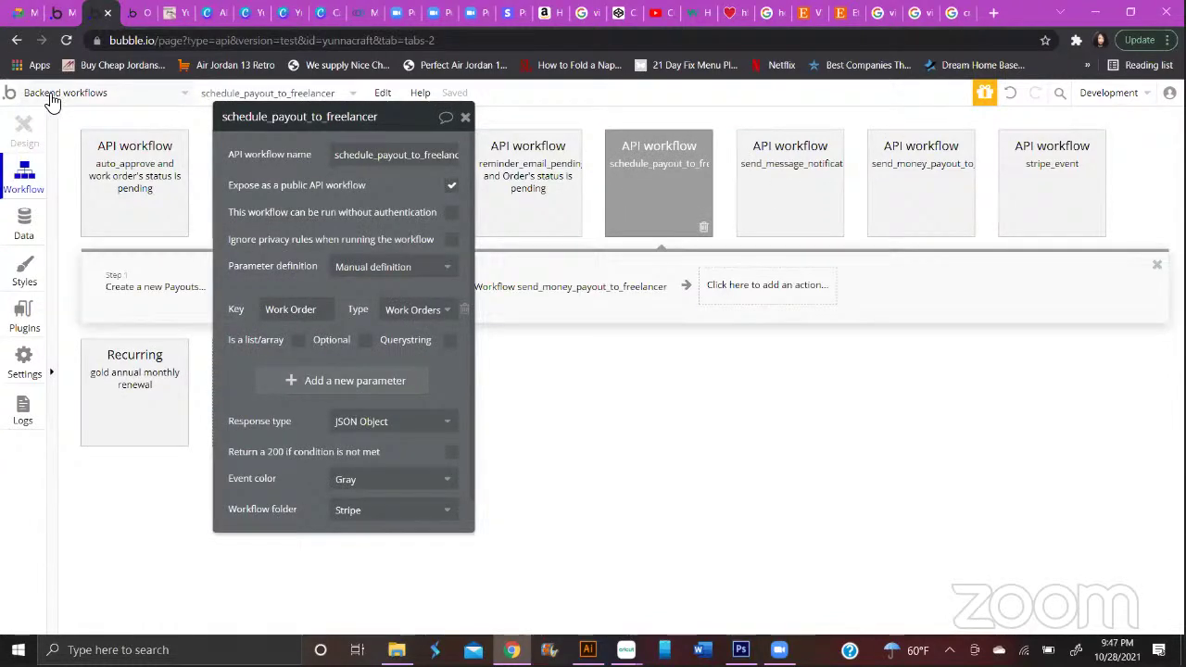
Open the past payouts reusable element's design and inspect the payout week expression in the first text of the repeating group
click(51, 95)
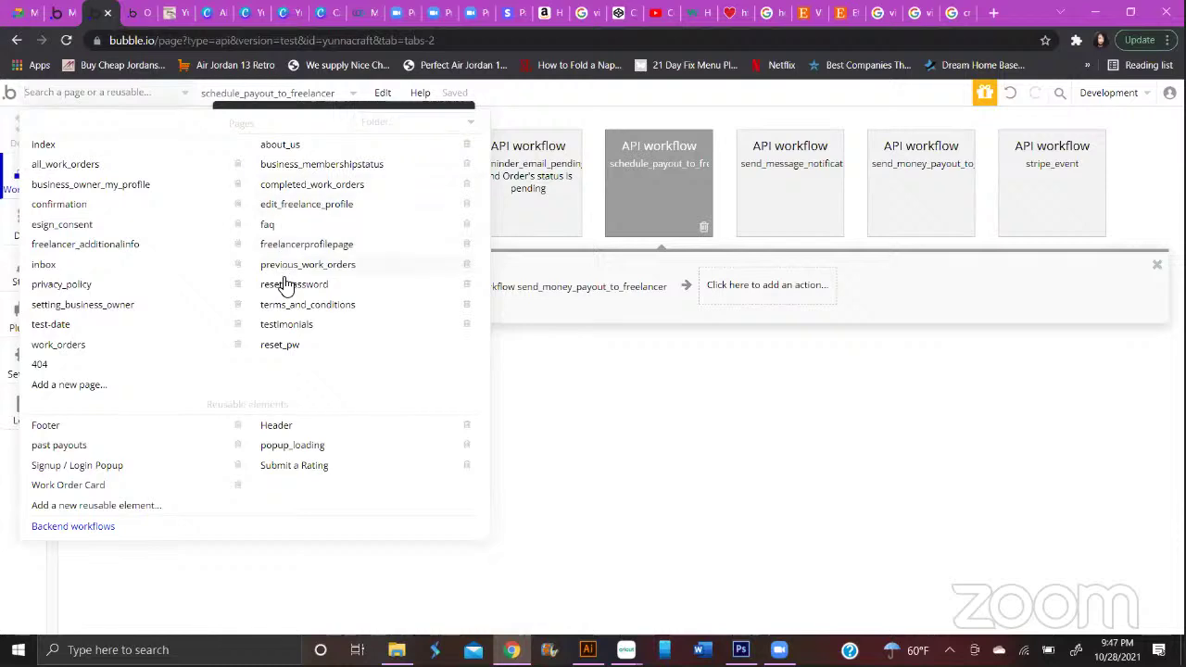
click(79, 445)
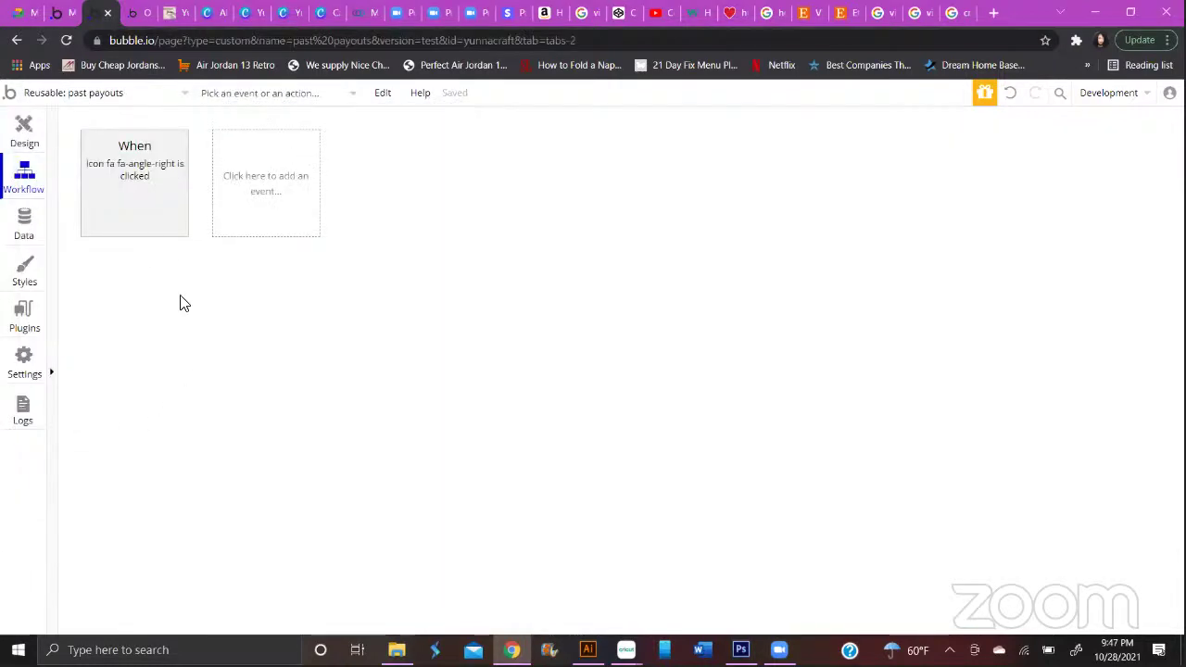
click(31, 130)
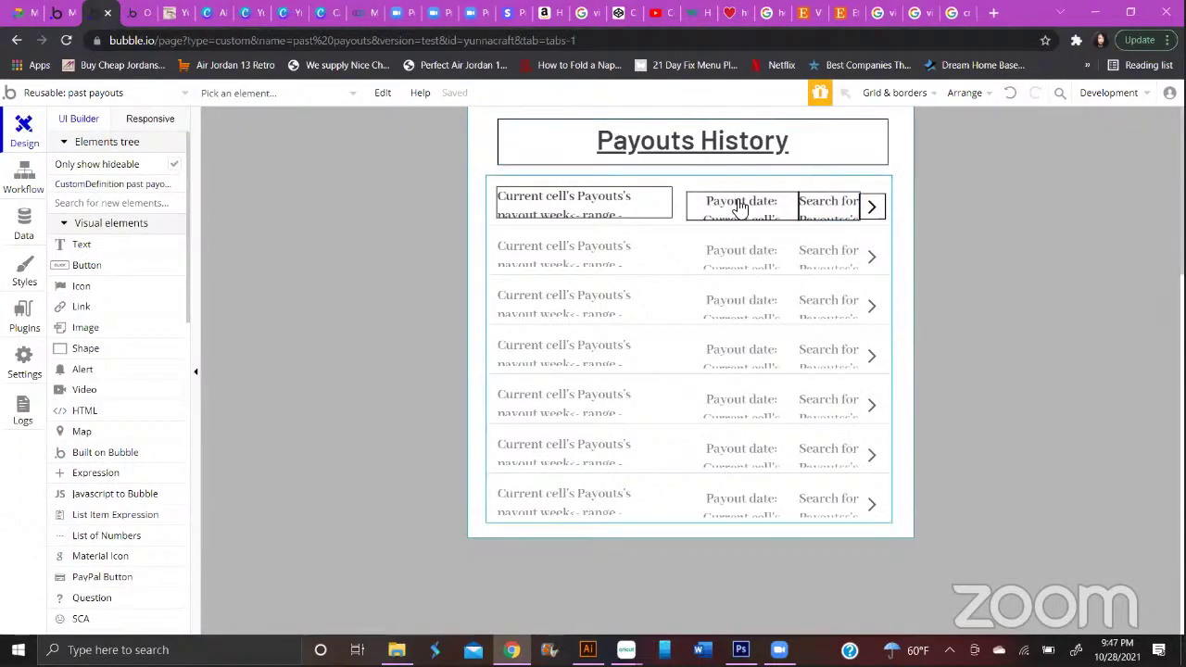
click(644, 208)
double_click(583, 202)
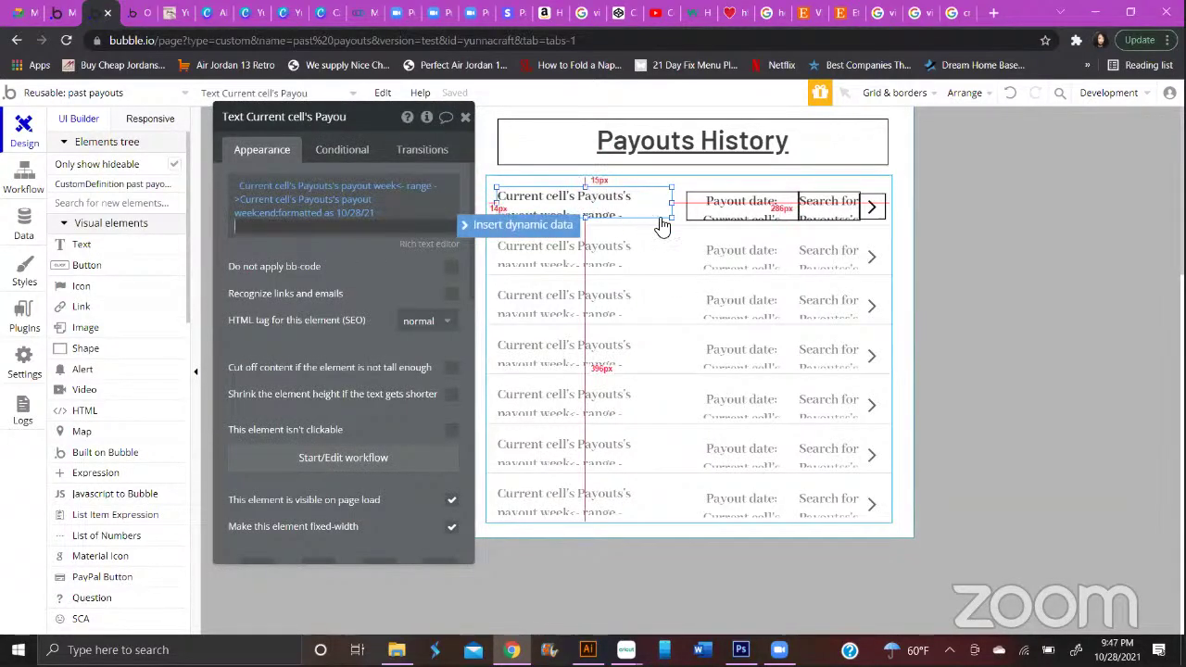
click(306, 192)
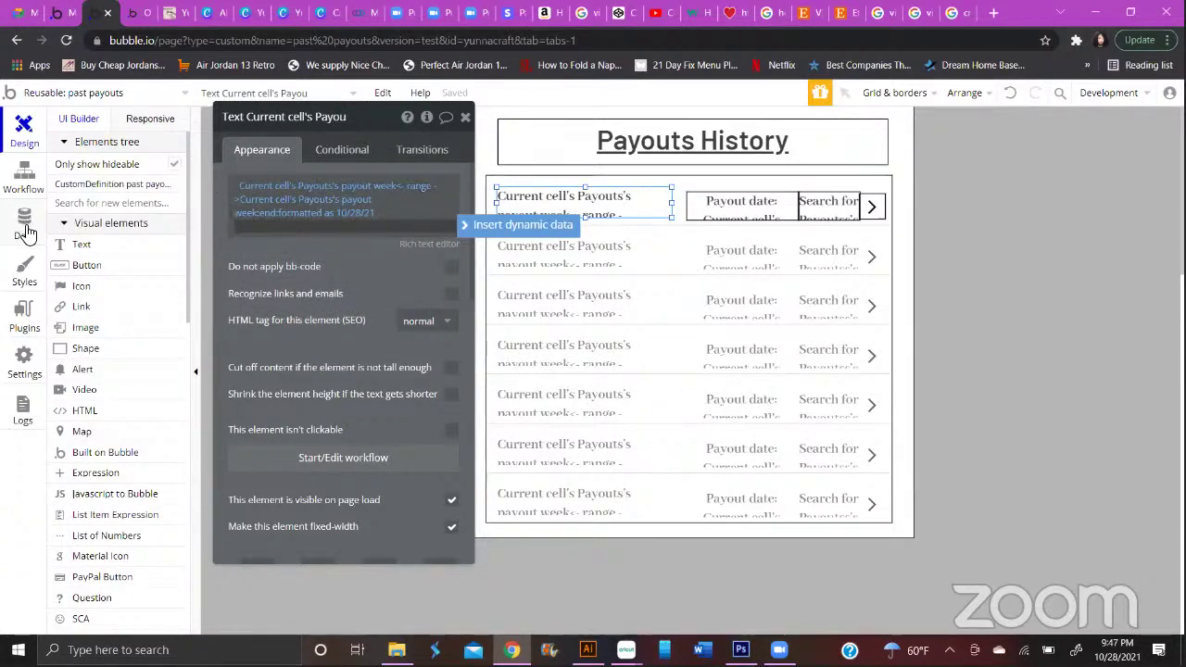
click(61, 93)
mouse_move(120, 455)
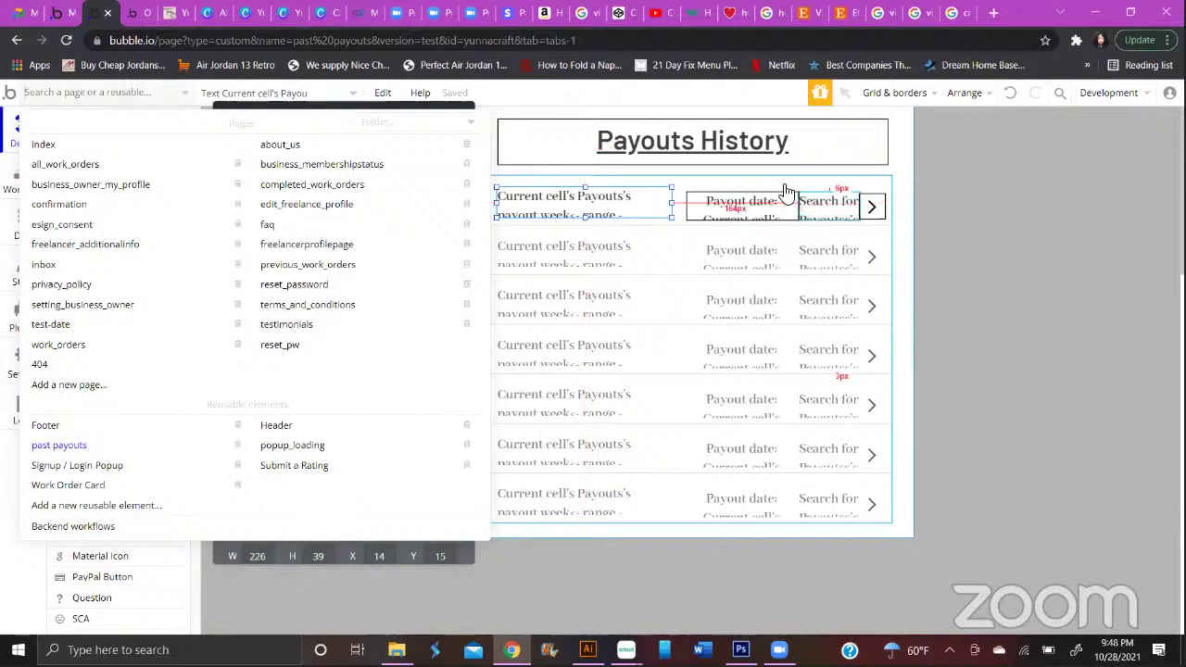
click(146, 89)
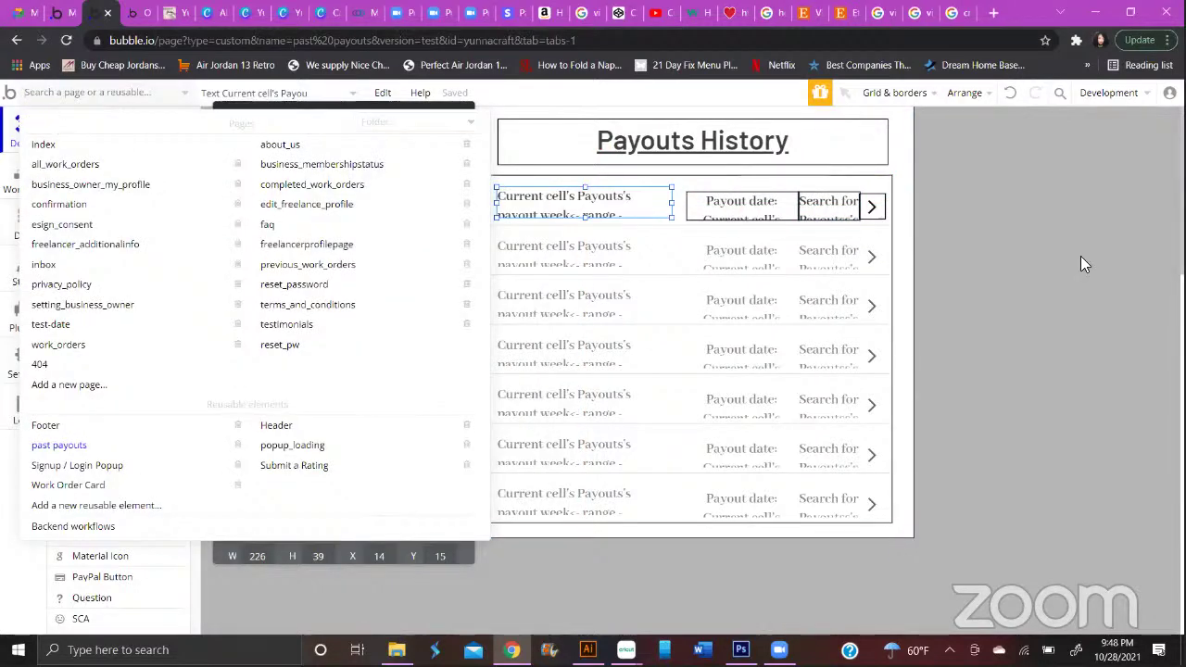
click(1082, 258)
Open the All Users app data and run the app as the user whose About text reads "I am here for the money"
click(23, 225)
scroll(451, 387, up, 10)
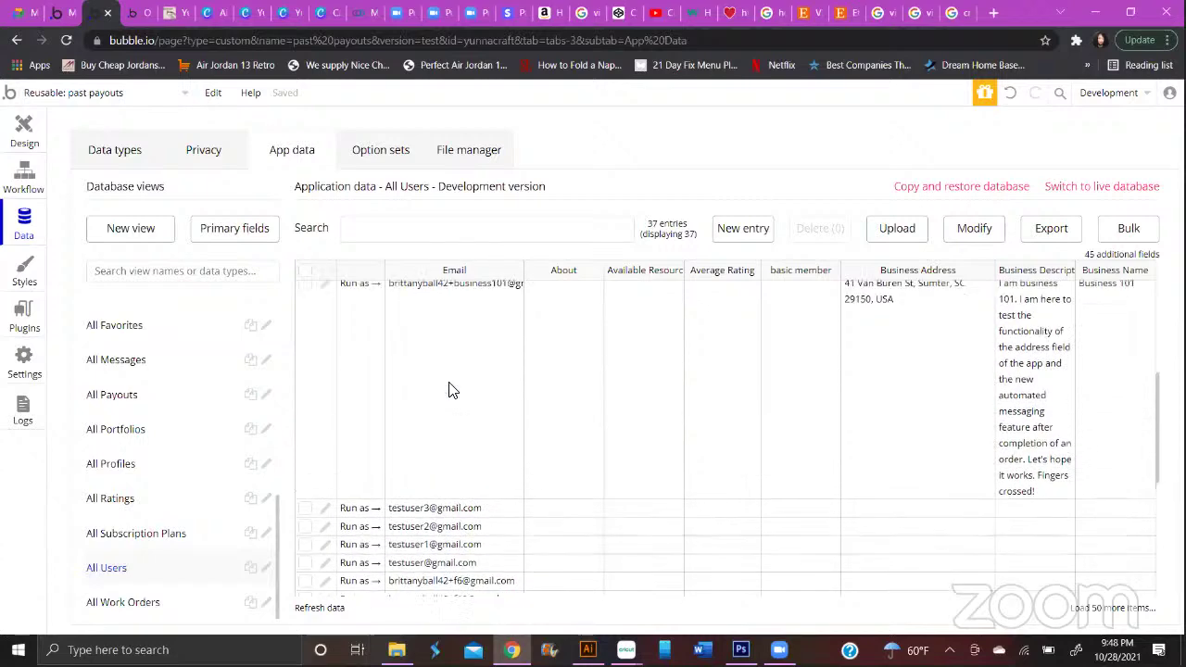
scroll(468, 414, up, 1)
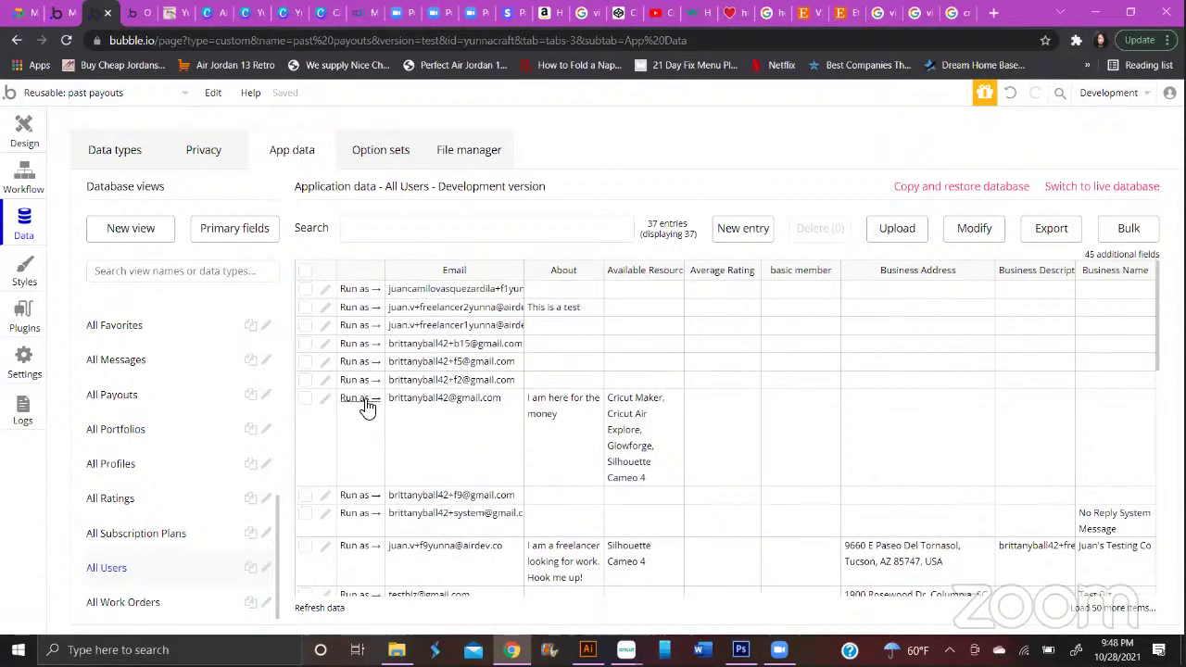
click(361, 399)
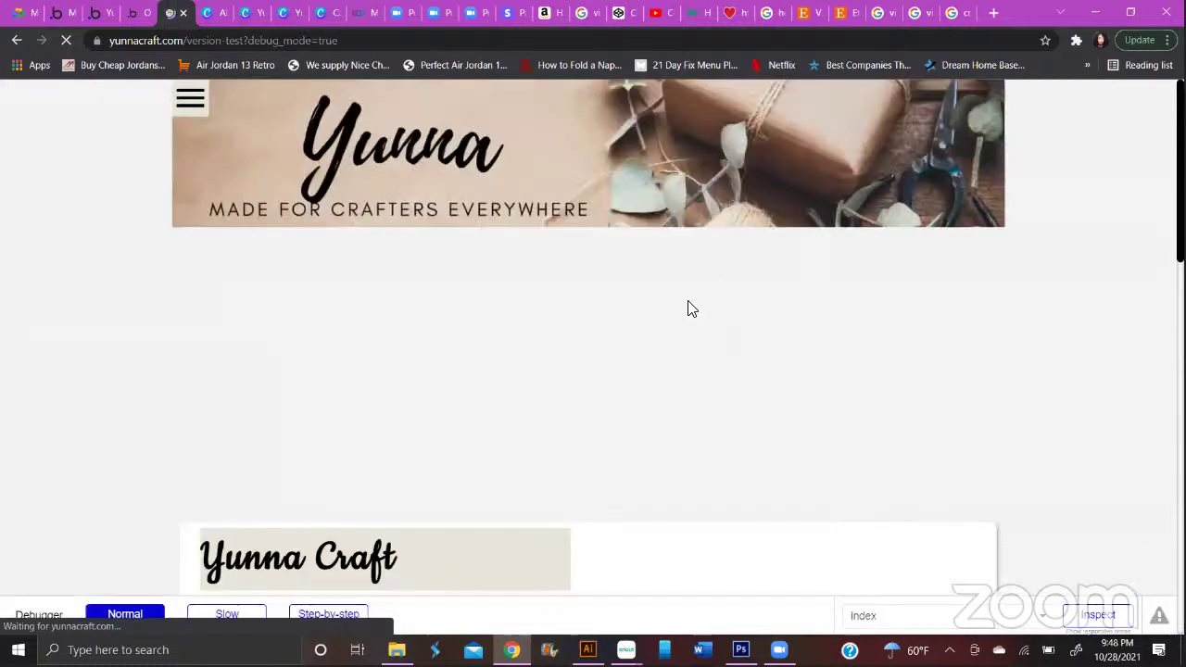
Go to the freelancer profile's settings in the preview and examine the Payouts History among the payouts
click(199, 97)
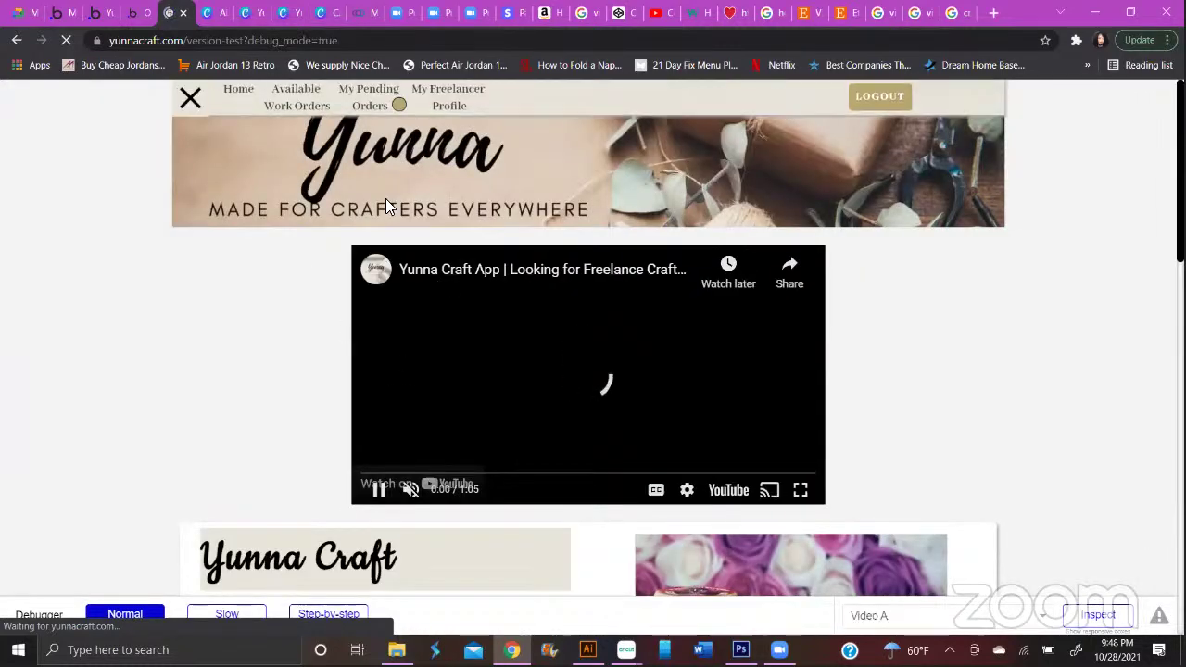
click(452, 93)
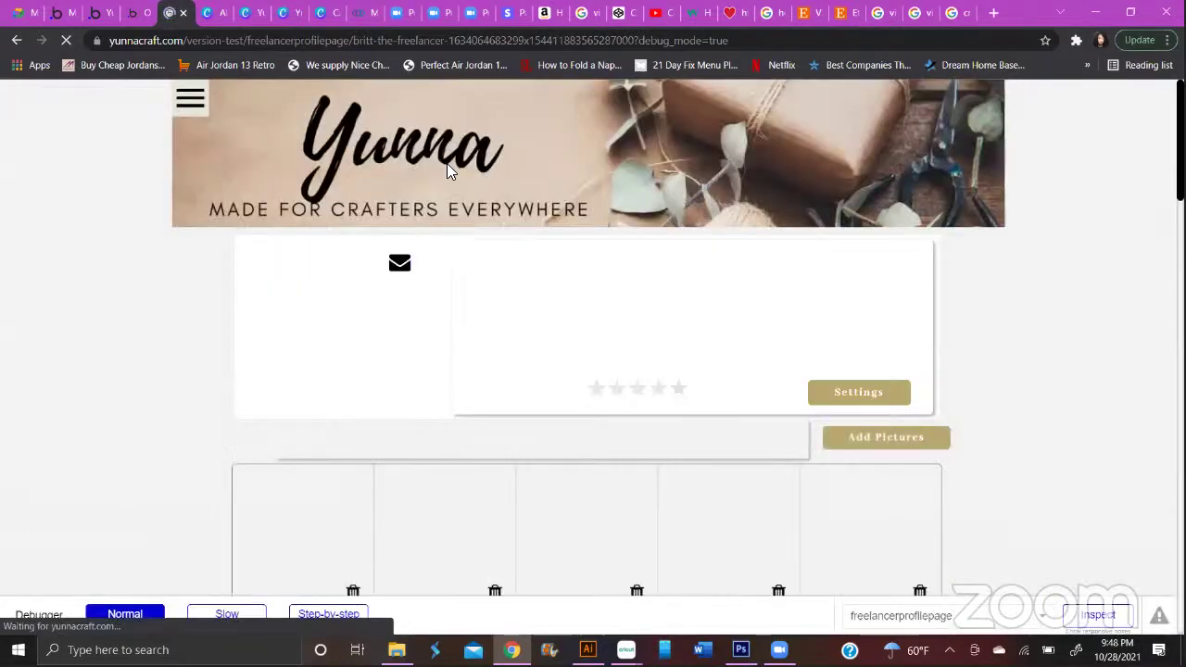
click(871, 392)
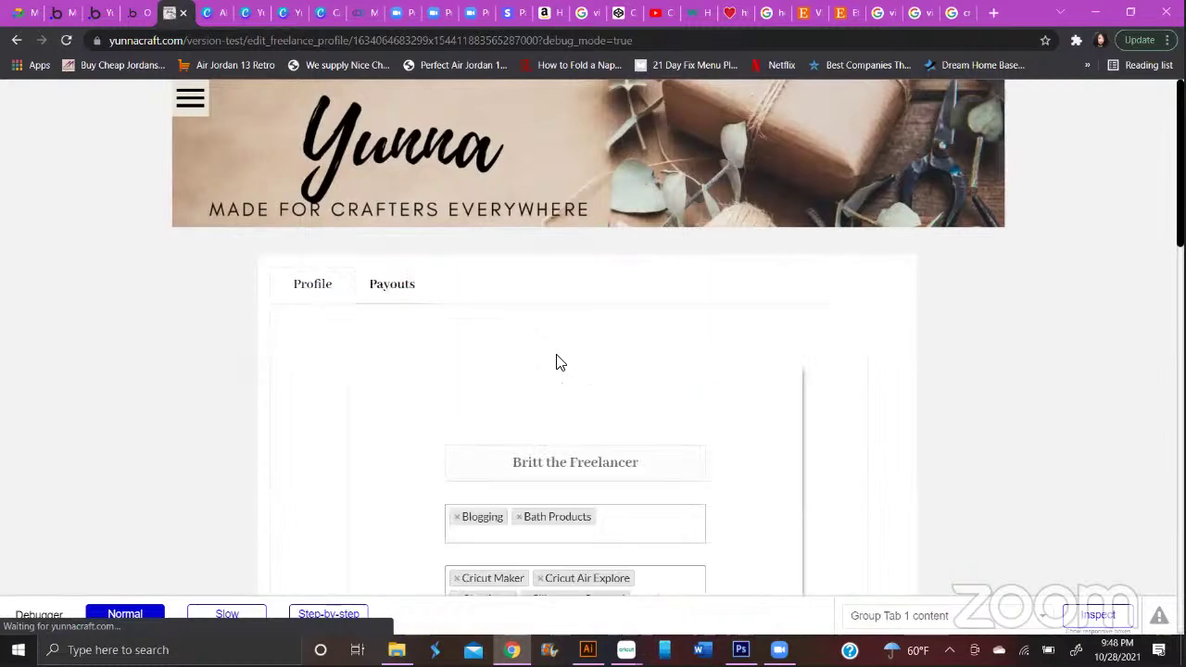
click(414, 291)
scroll(553, 307, down, 3)
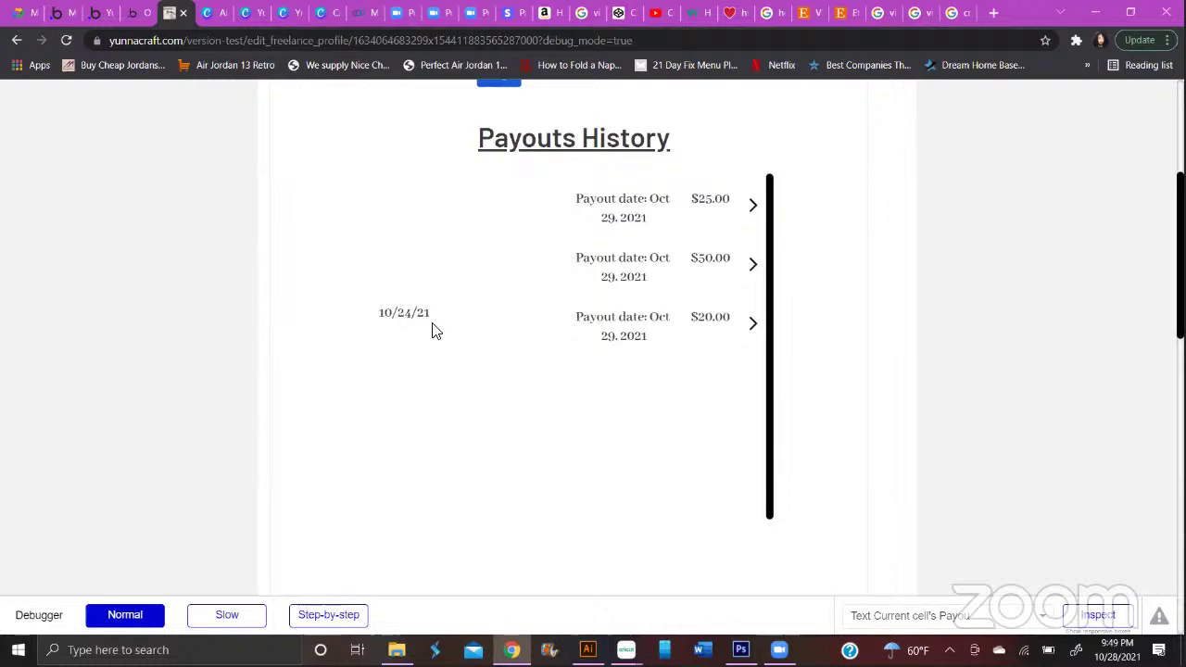
Return to the past payouts element in the Bubble editor and recheck the expression of the payout week text
click(111, 11)
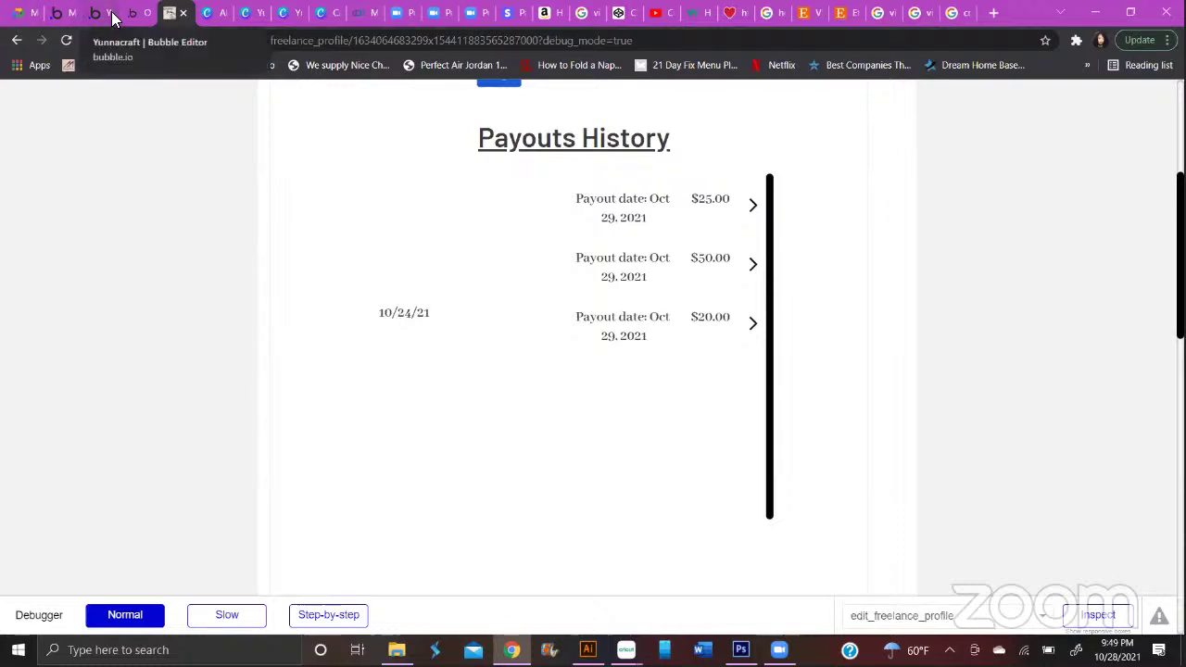
click(27, 131)
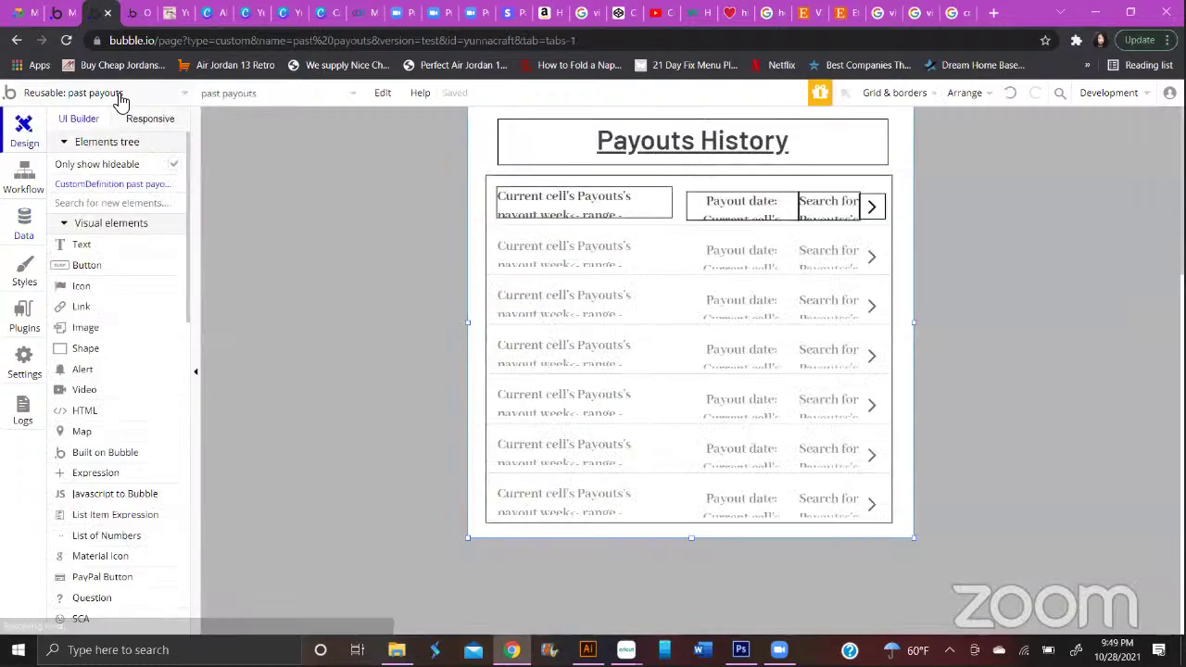
click(119, 93)
click(512, 209)
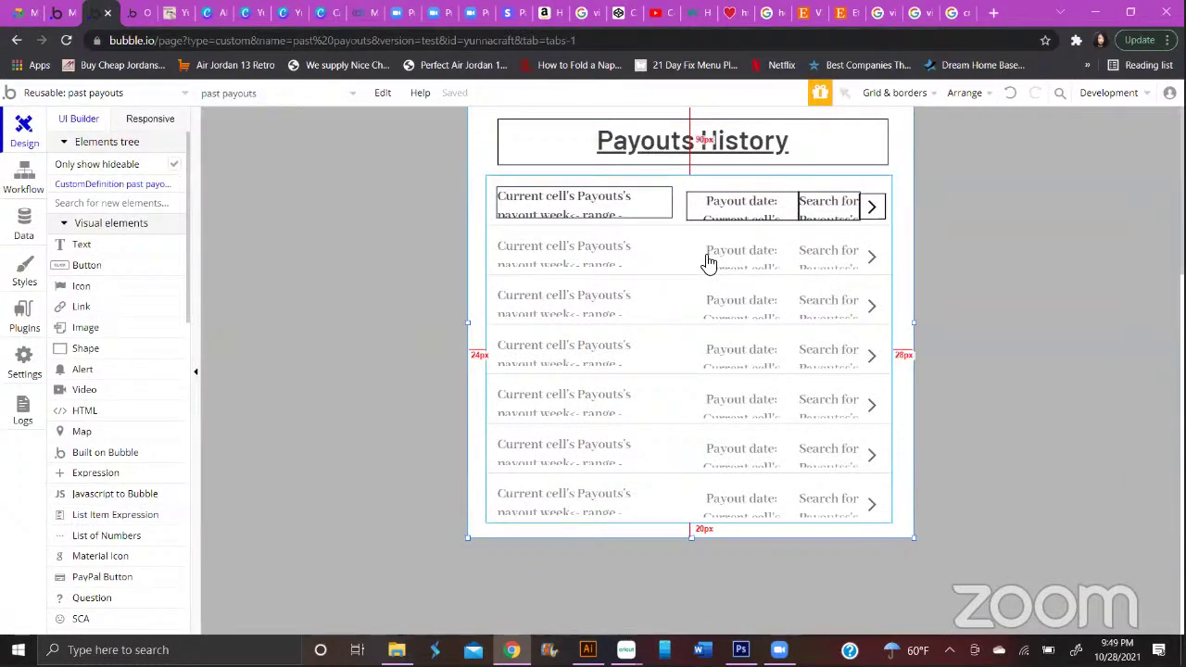
double_click(603, 211)
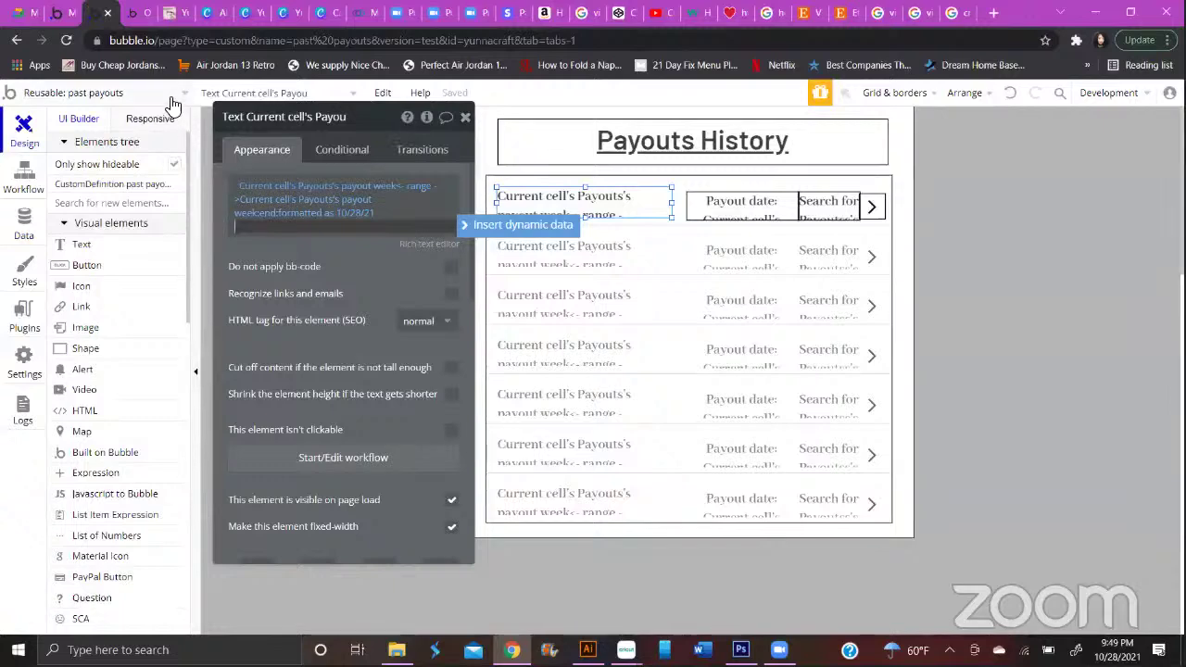
Open the schedule_payout_to_freelancer backend workflow and examine the fields of its Create a new Payouts action
click(88, 92)
click(132, 524)
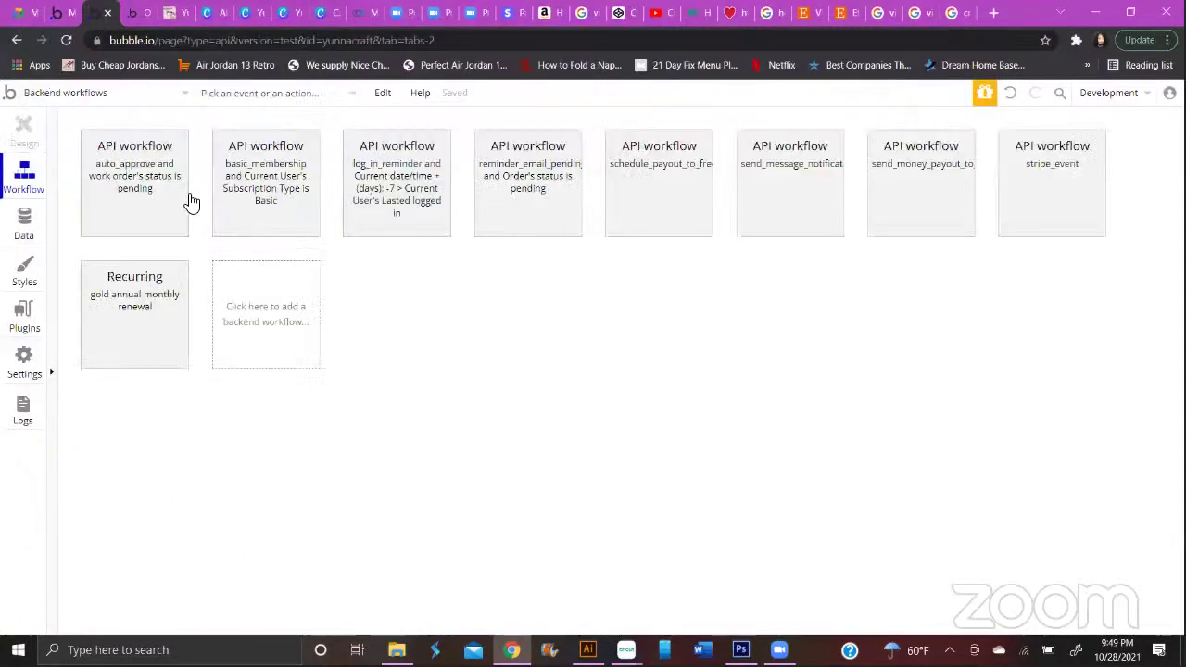
click(660, 176)
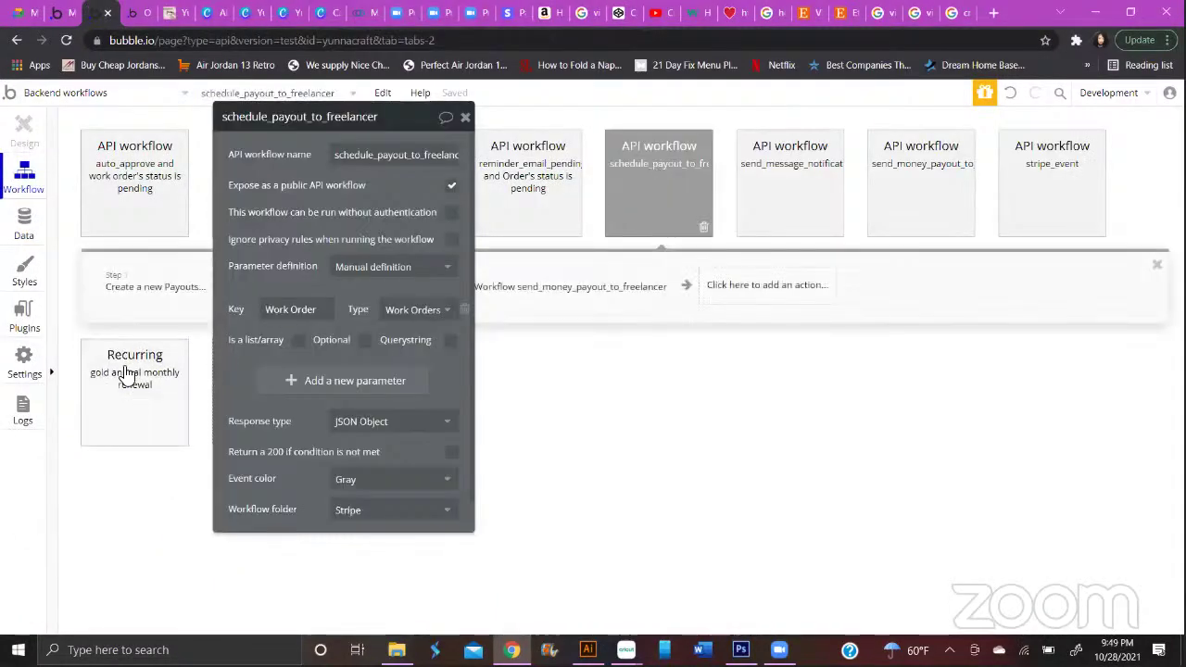
click(153, 287)
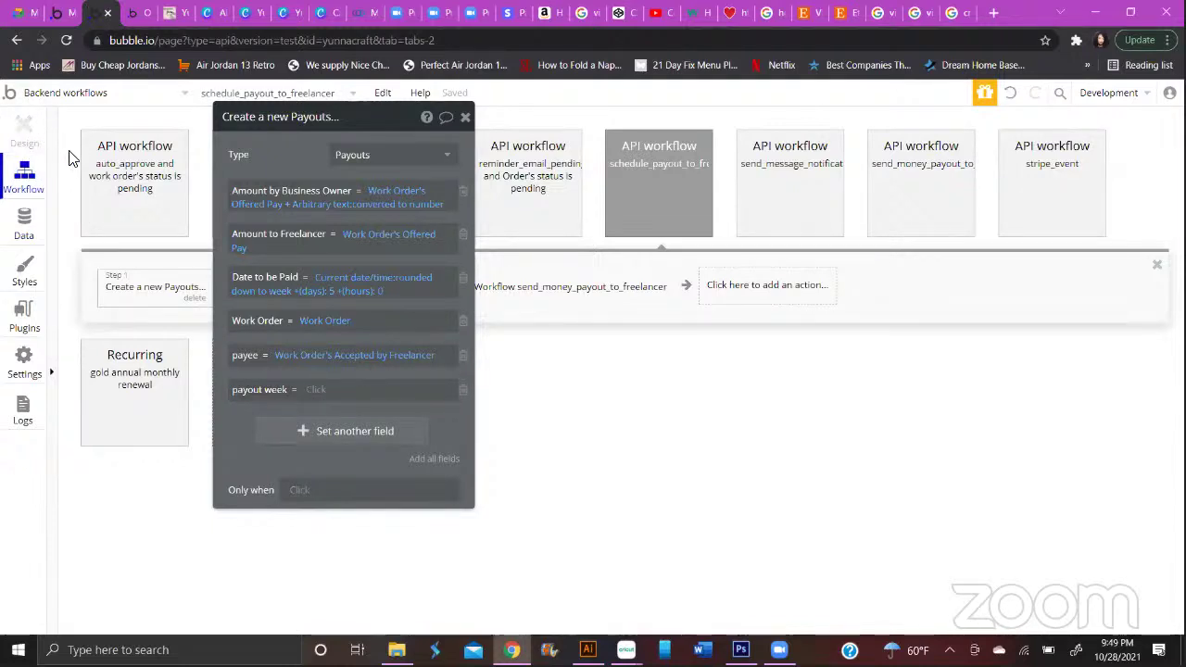
Set the payout week field of the Create a new Payouts action to Current date/time rounded down to week
click(316, 390)
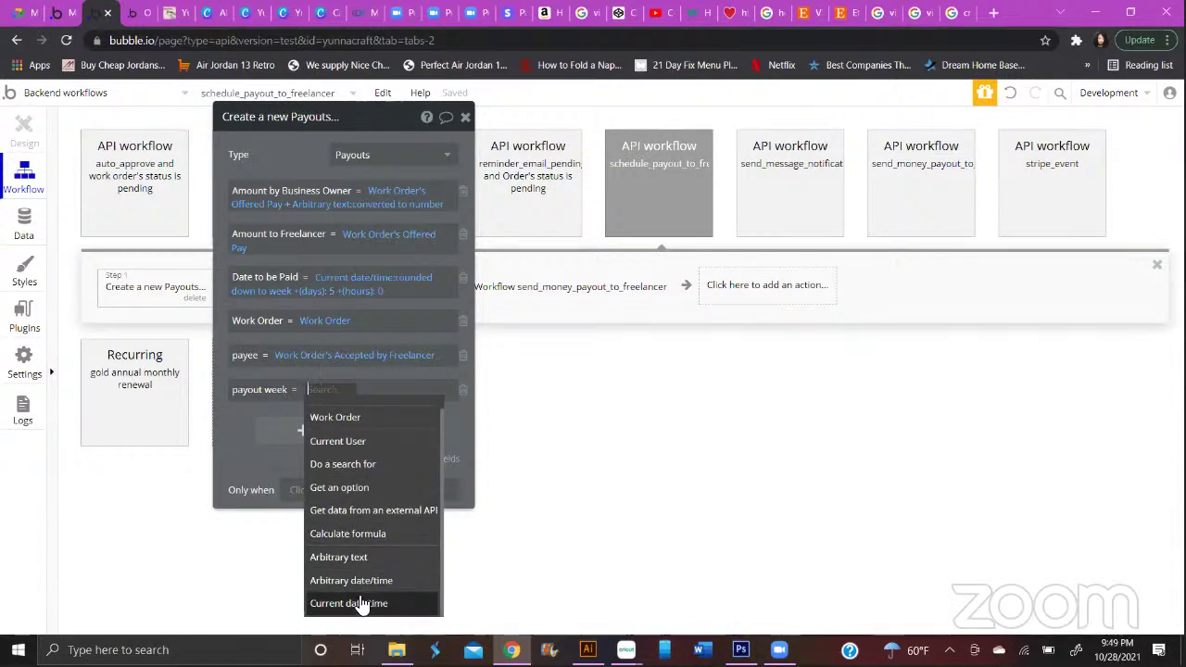
click(358, 602)
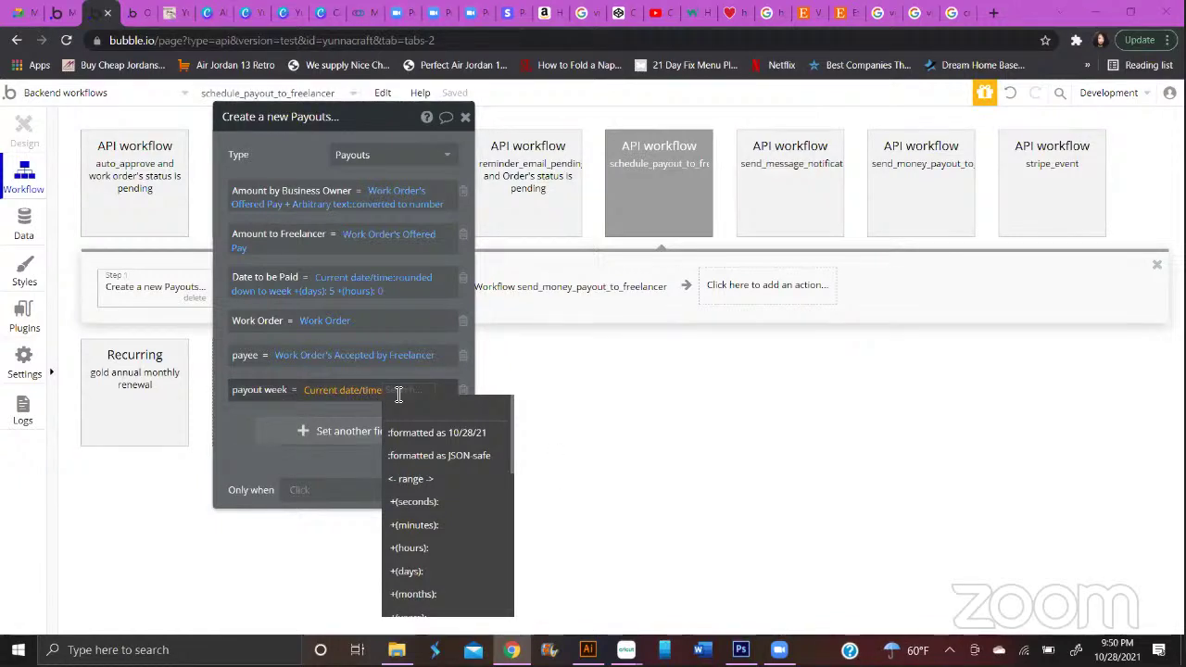
scroll(426, 579, down, 2)
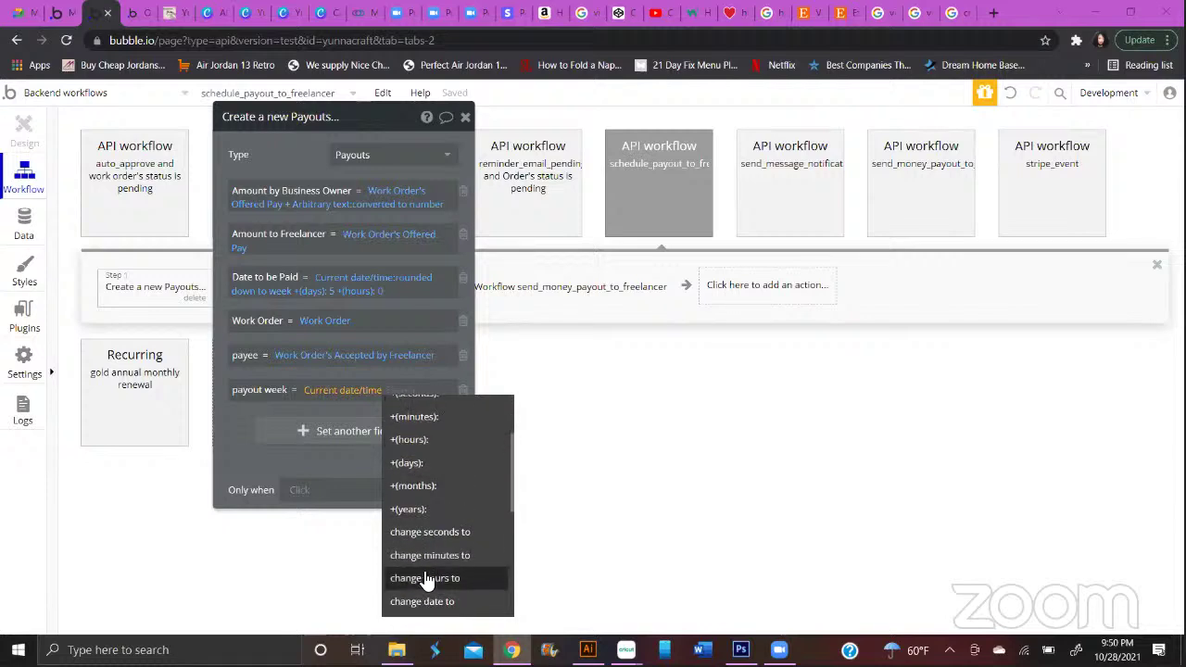
scroll(439, 509, up, 3)
scroll(437, 561, down, 2)
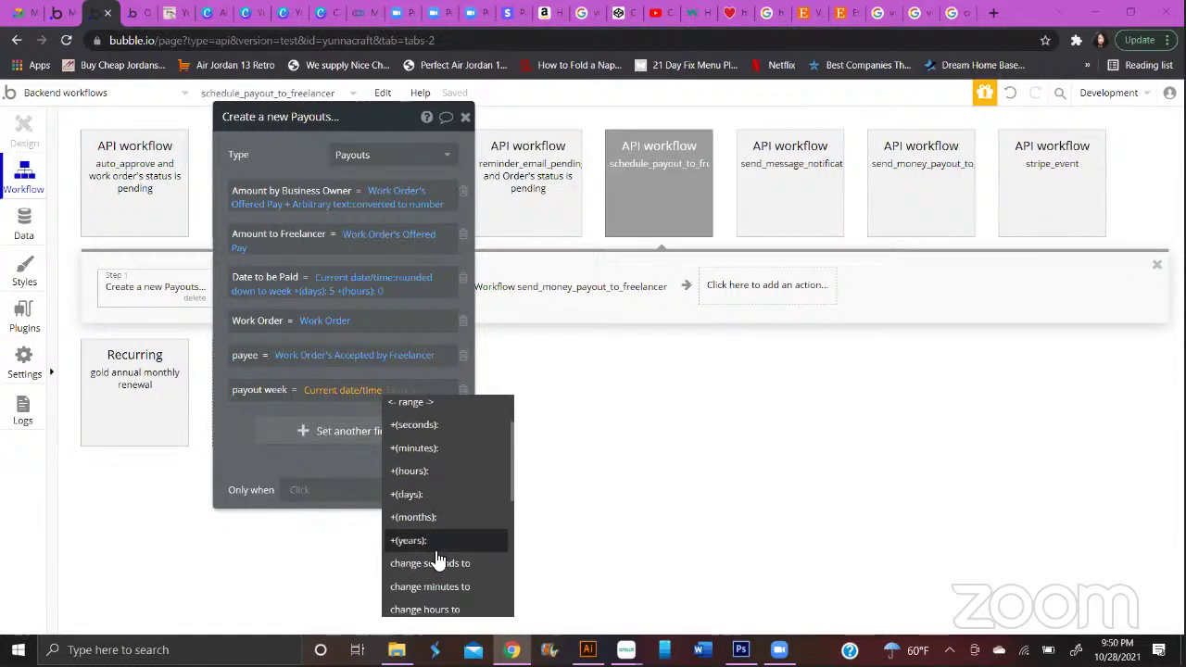
scroll(438, 542, down, 5)
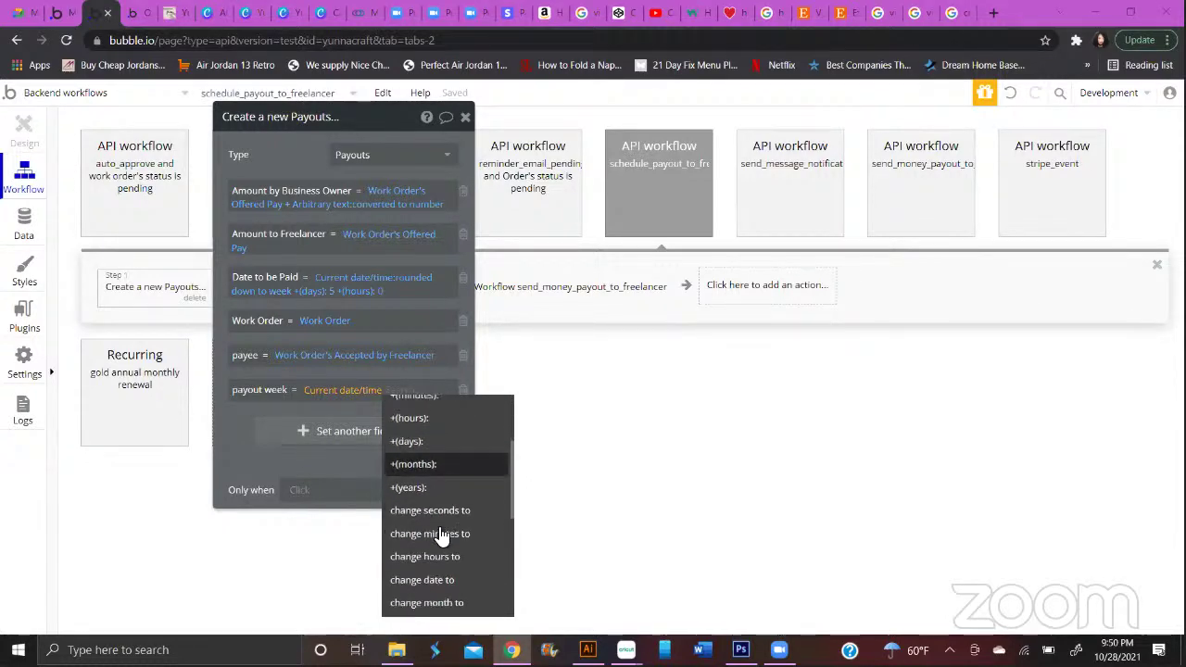
click(444, 486)
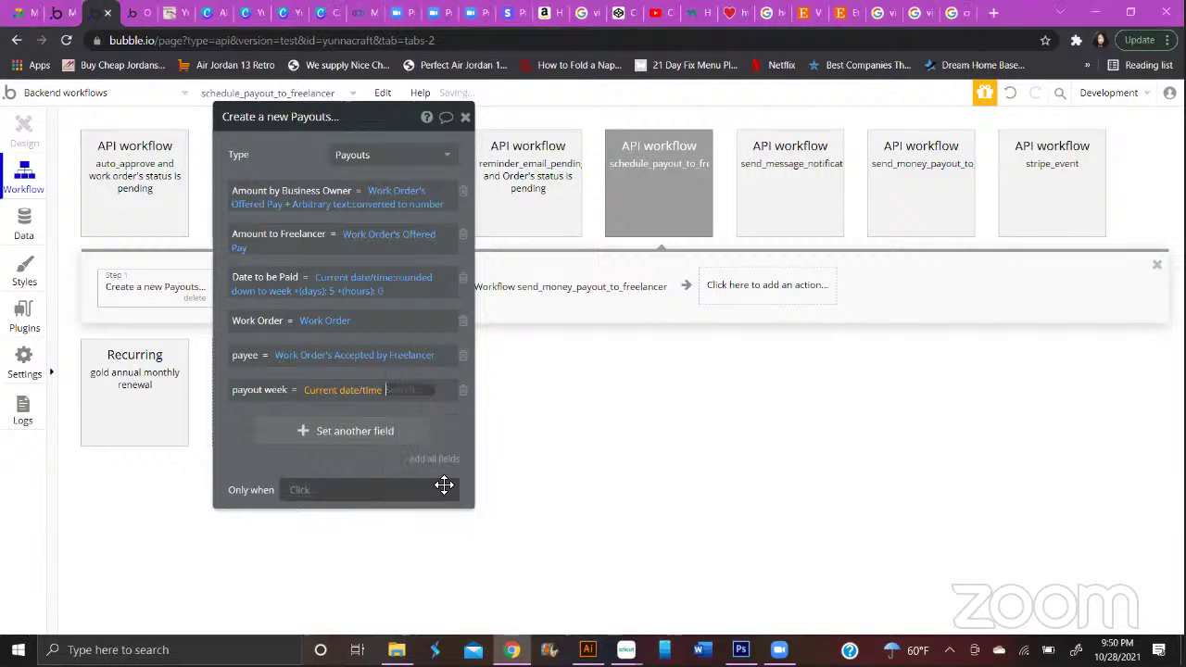
click(653, 172)
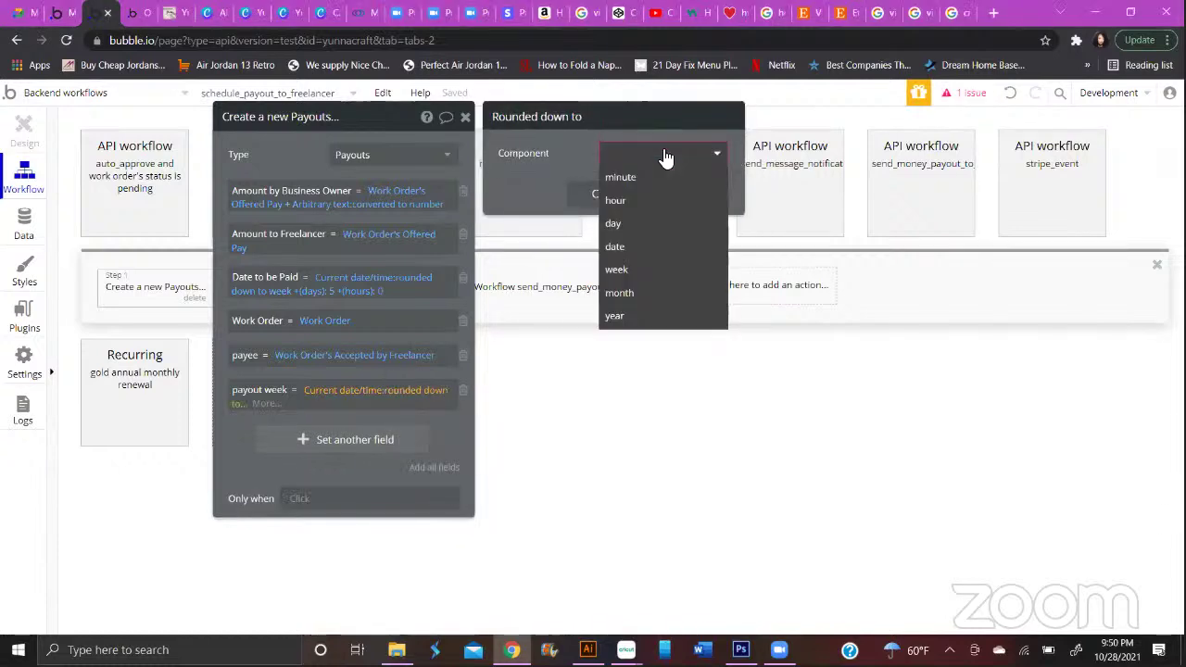
click(645, 267)
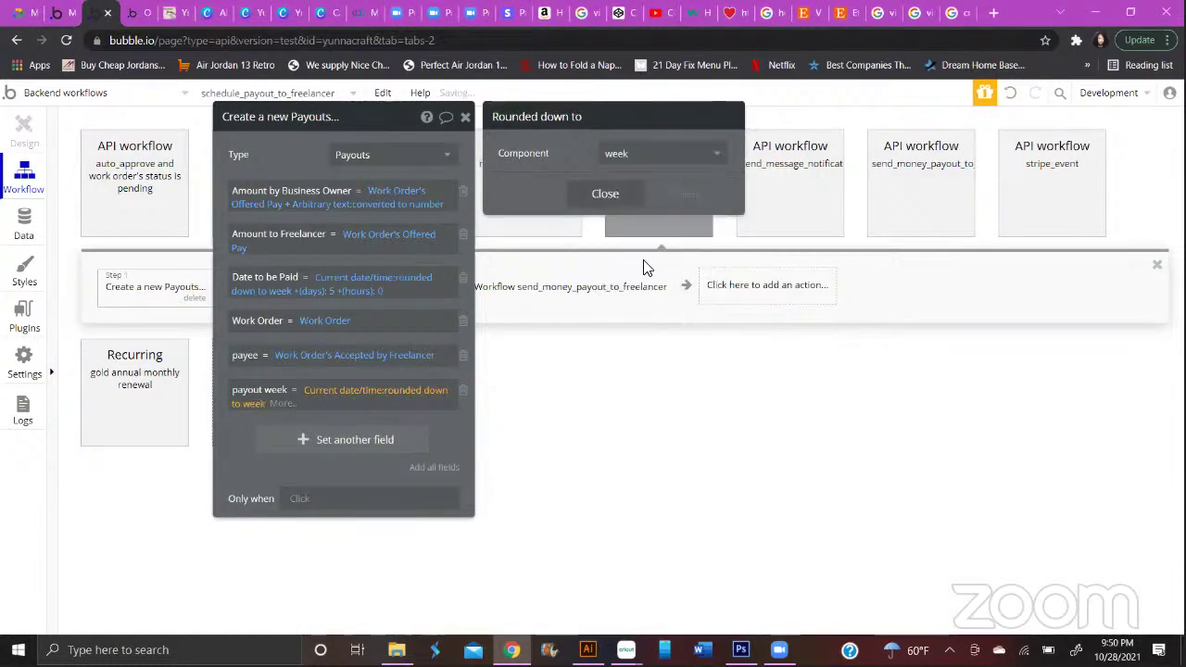
Try to extend the payout week expression into a range ending at Current date/time, and remove the range again
click(283, 404)
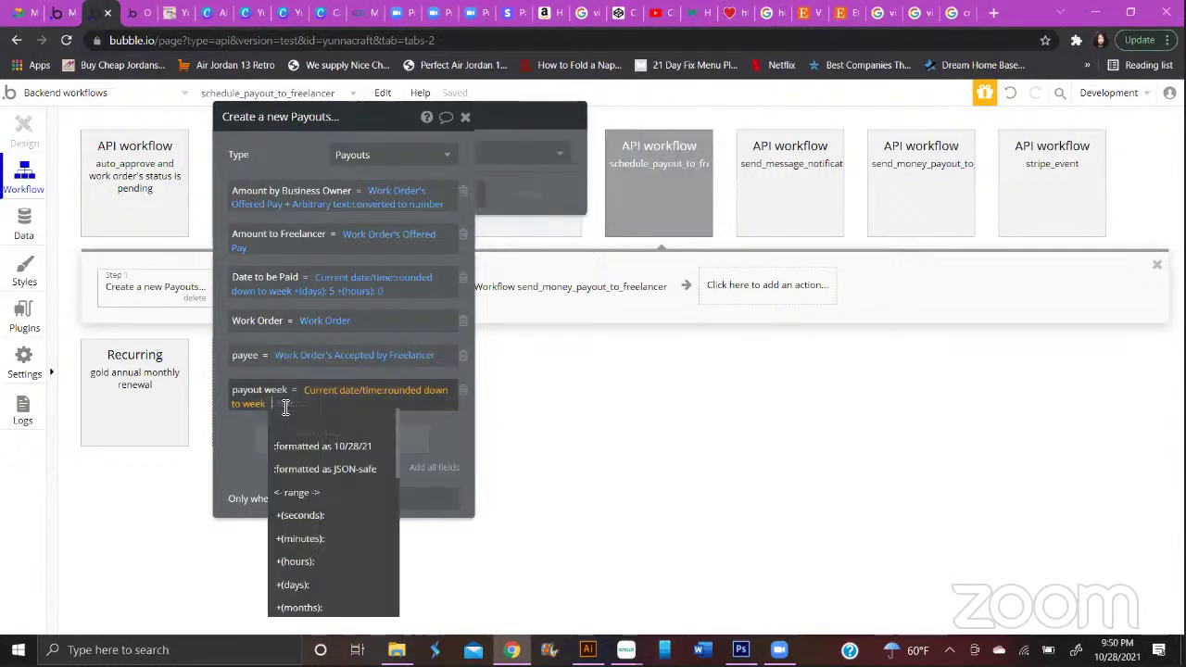
click(309, 494)
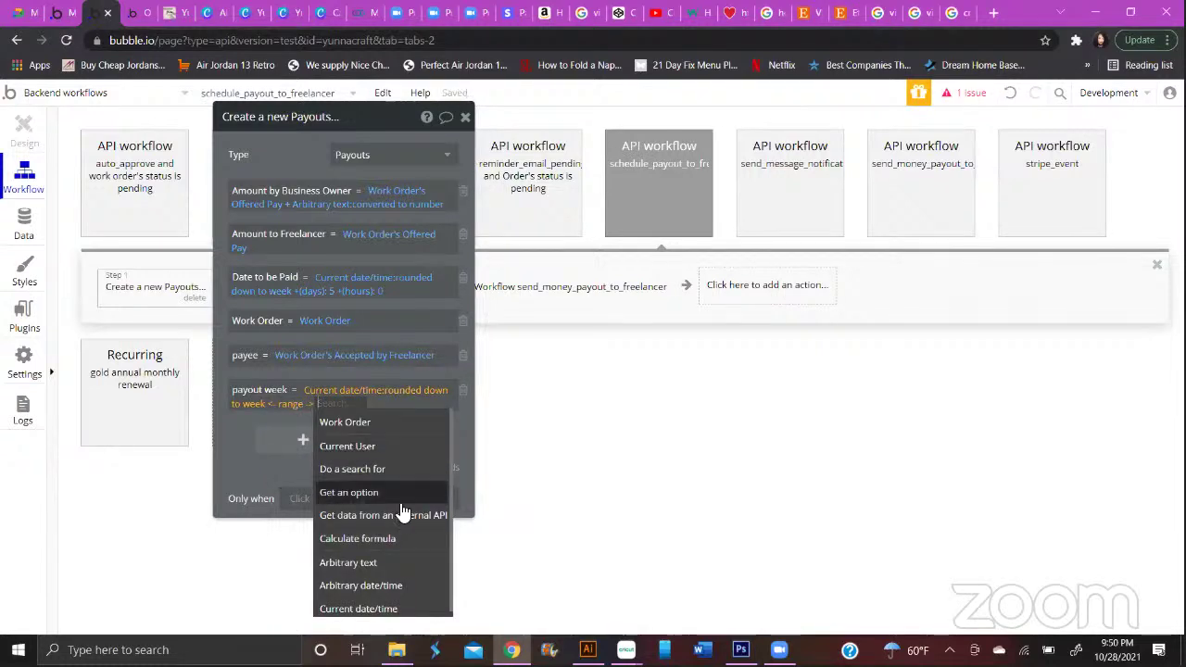
scroll(402, 509, down, 1)
drag(380, 122, 376, 68)
click(326, 353)
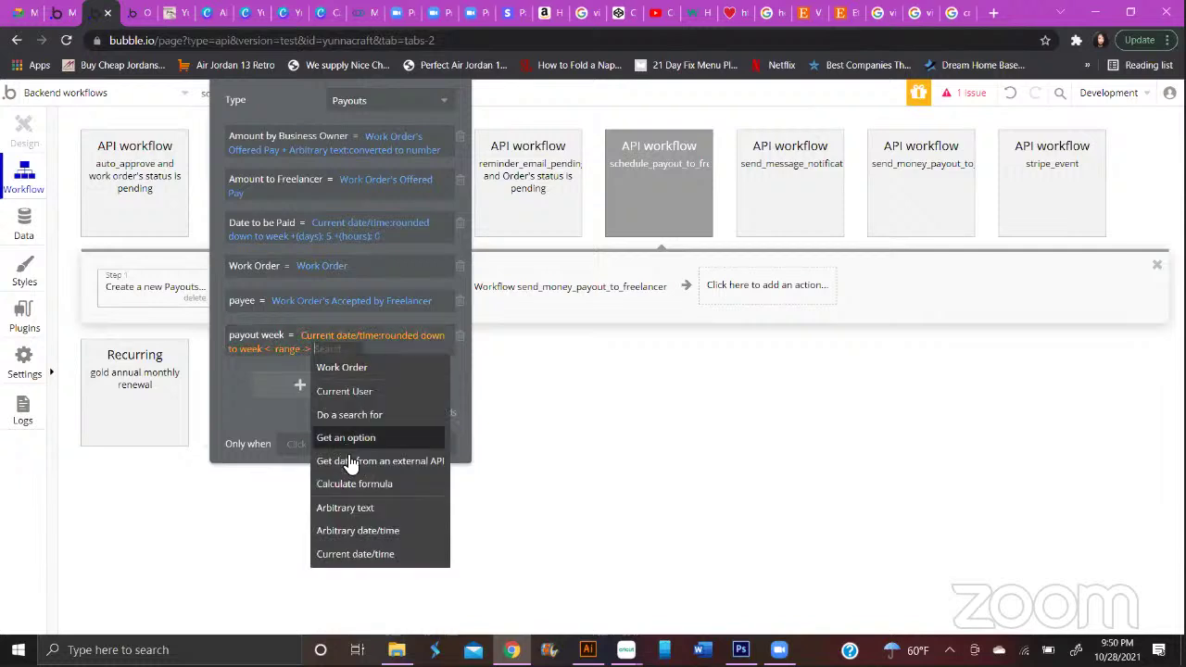
click(353, 554)
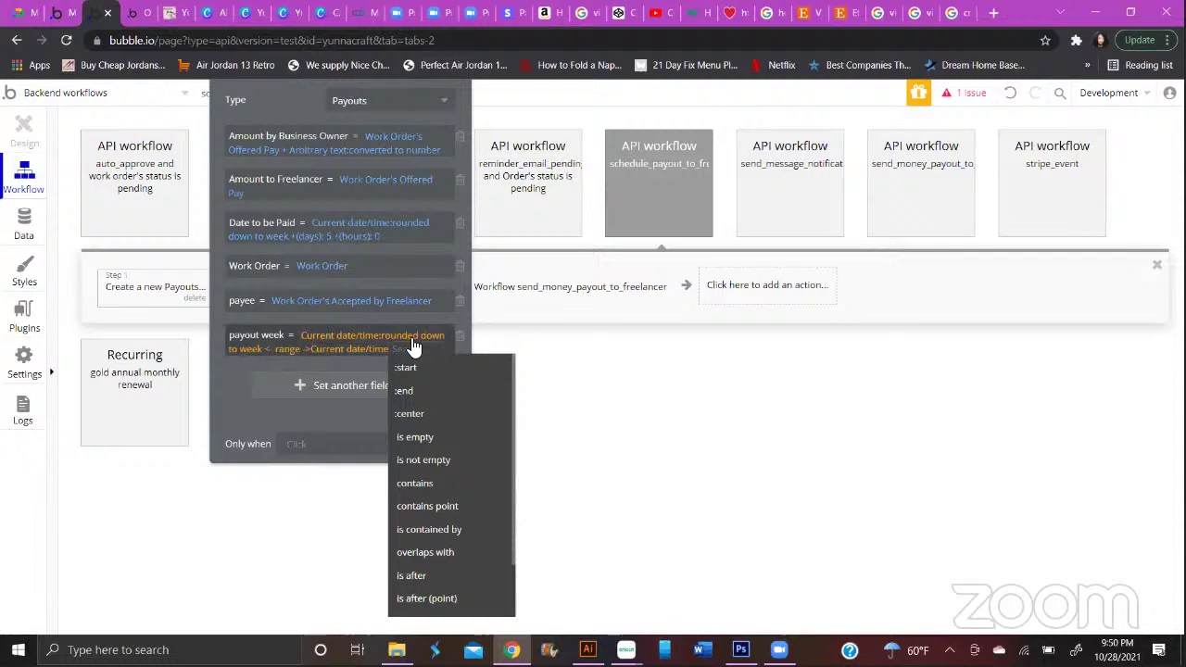
scroll(422, 417, down, 1)
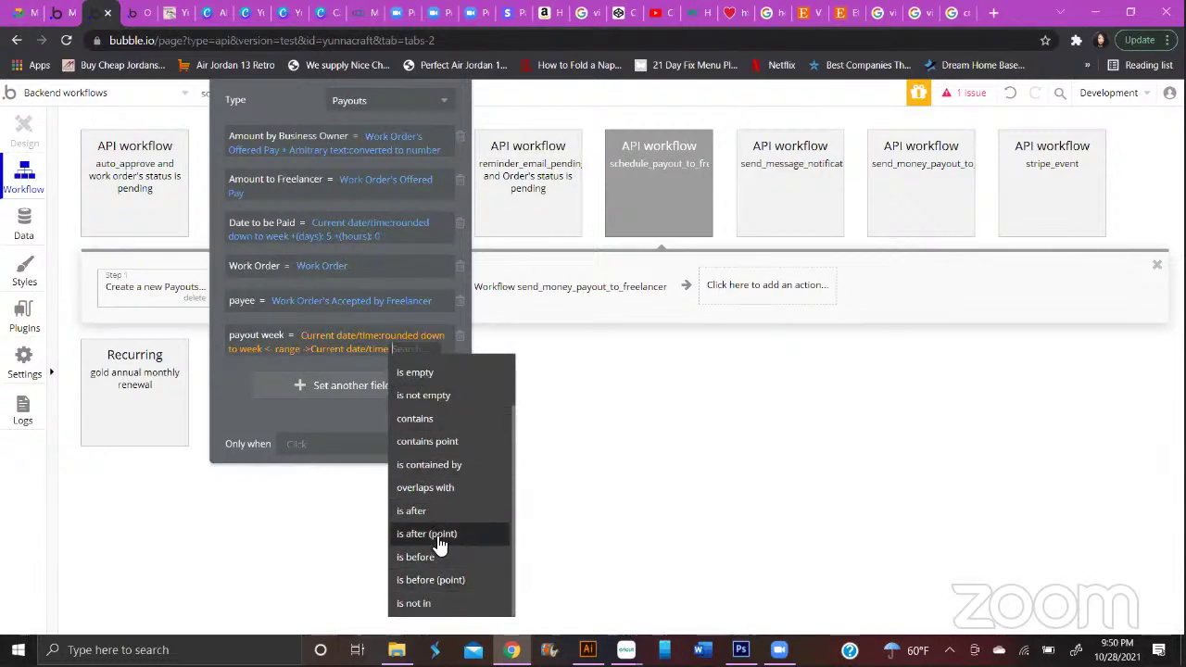
scroll(440, 408, up, 1)
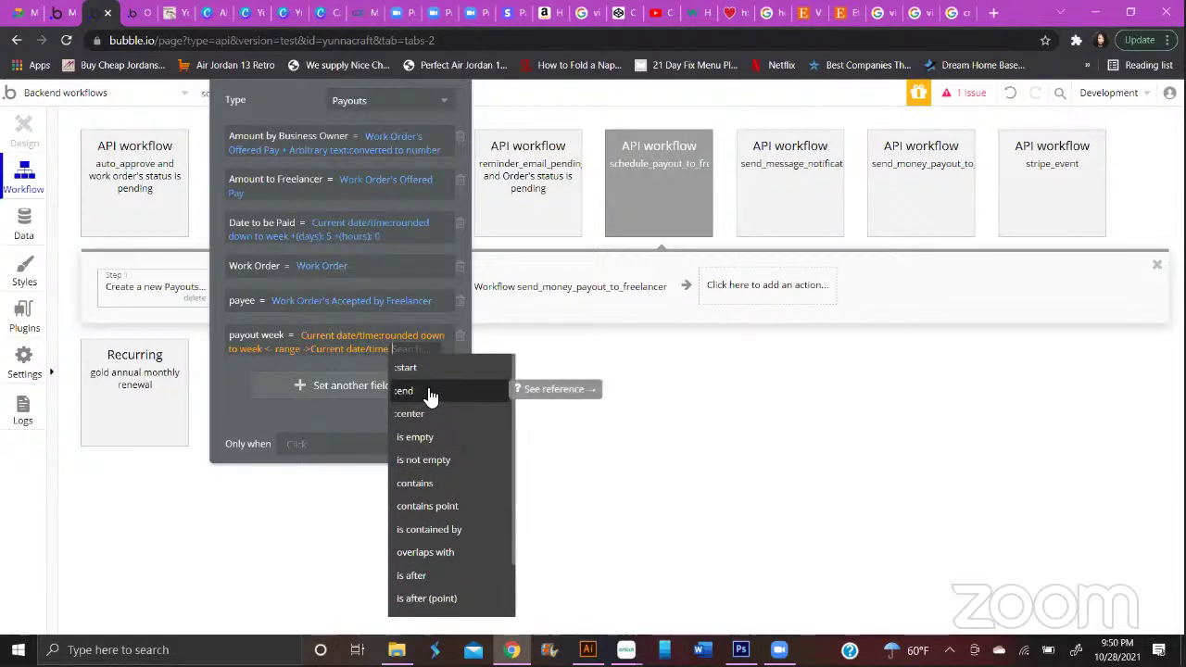
click(431, 392)
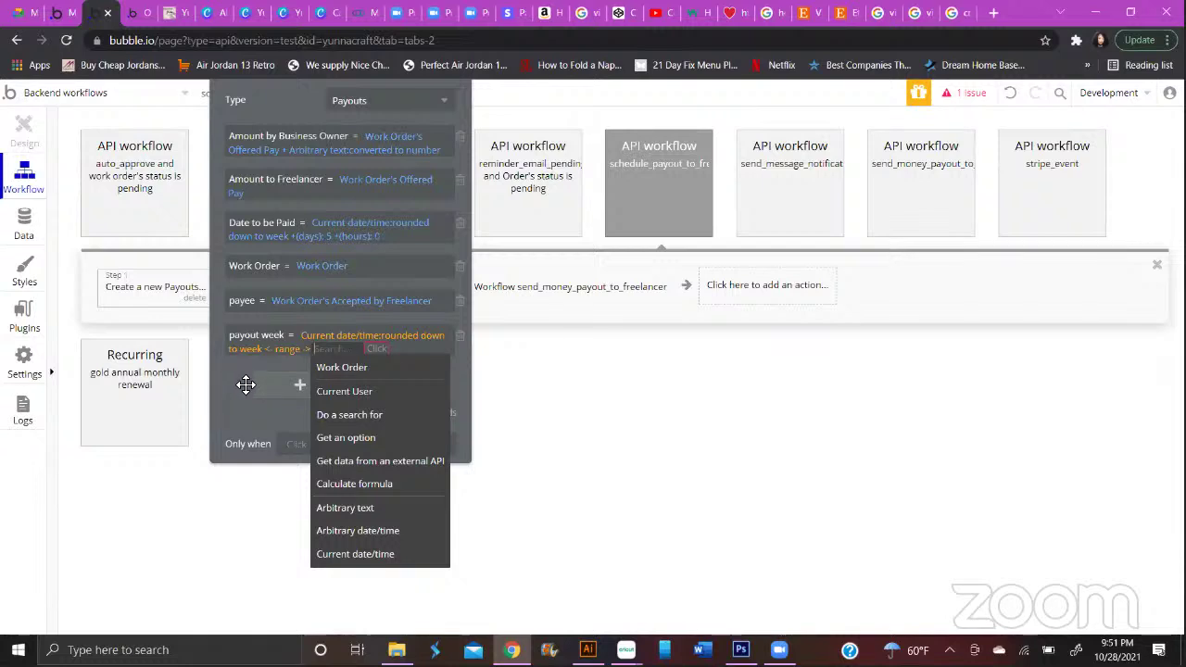
key(BackSpace)
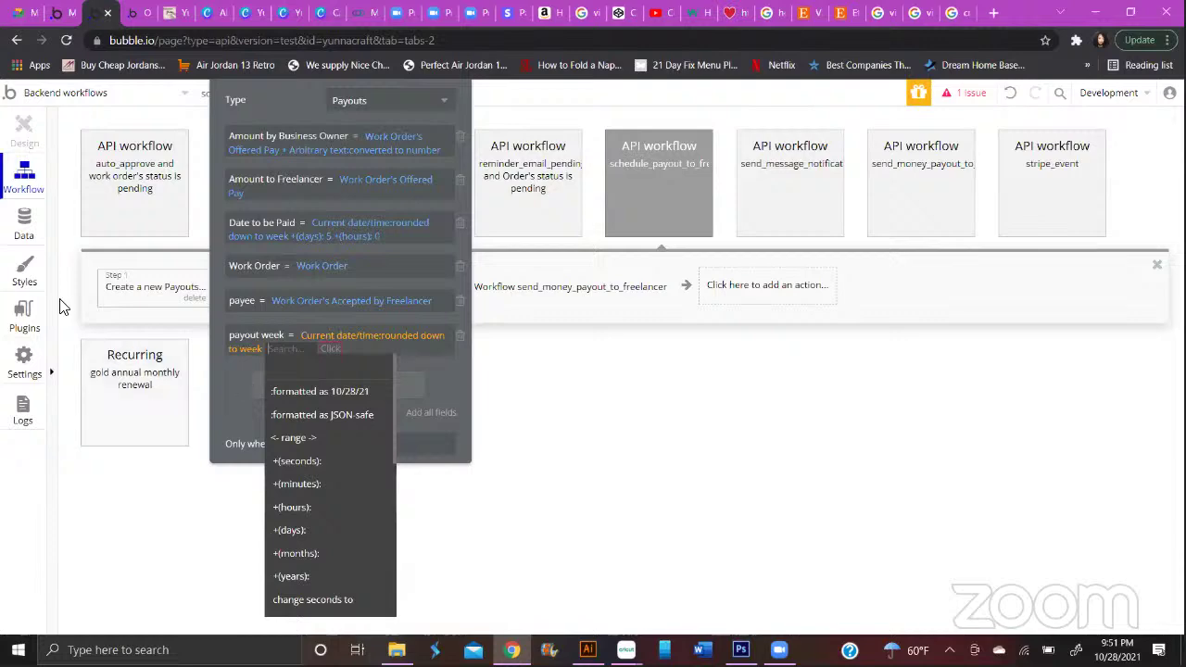
Close the stray CareerBuilder page and delete the payout week field from the Payouts data type
click(22, 227)
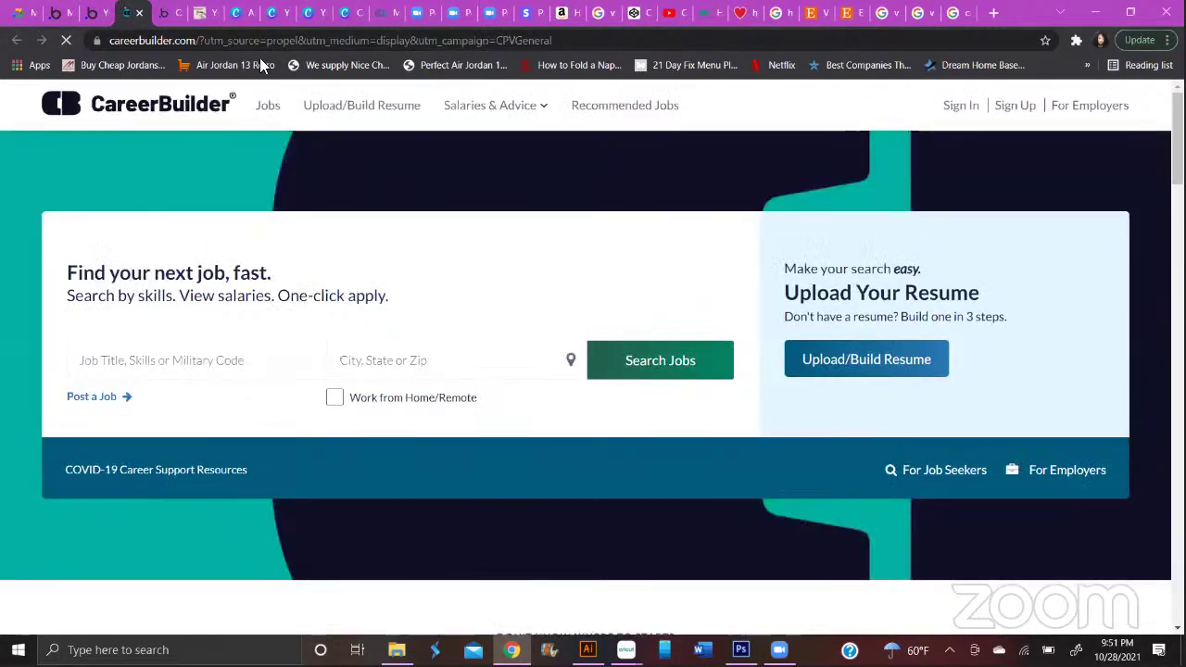
click(139, 15)
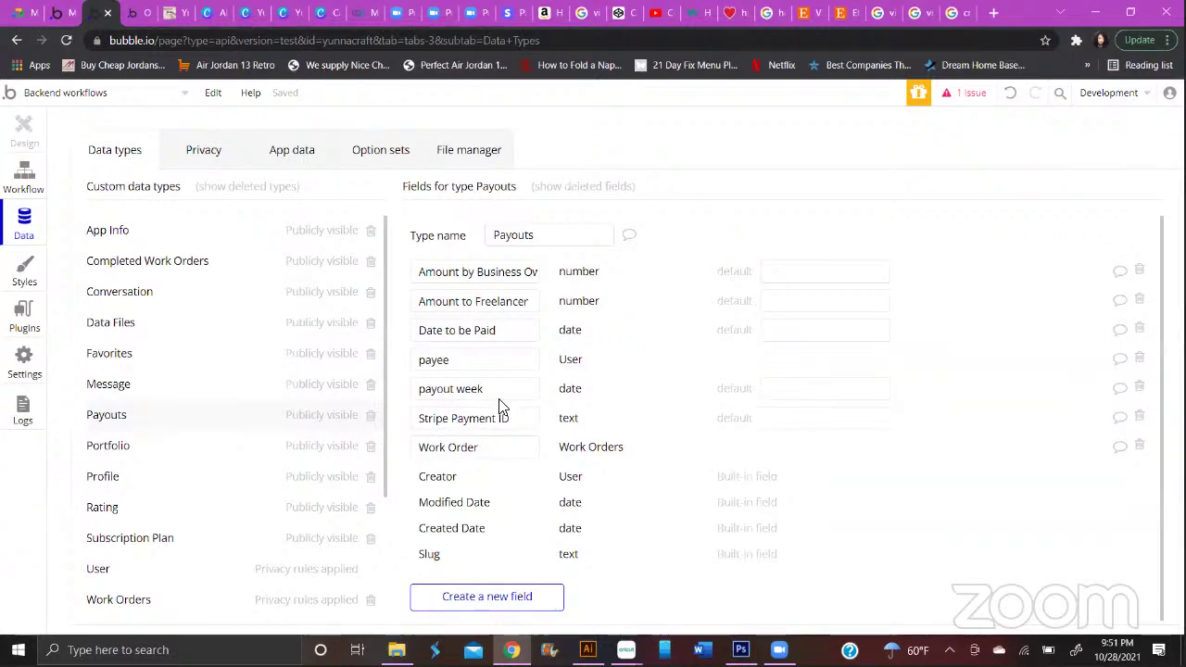
click(1143, 389)
Create a new field named payout start of type date on the Payouts data type
click(490, 567)
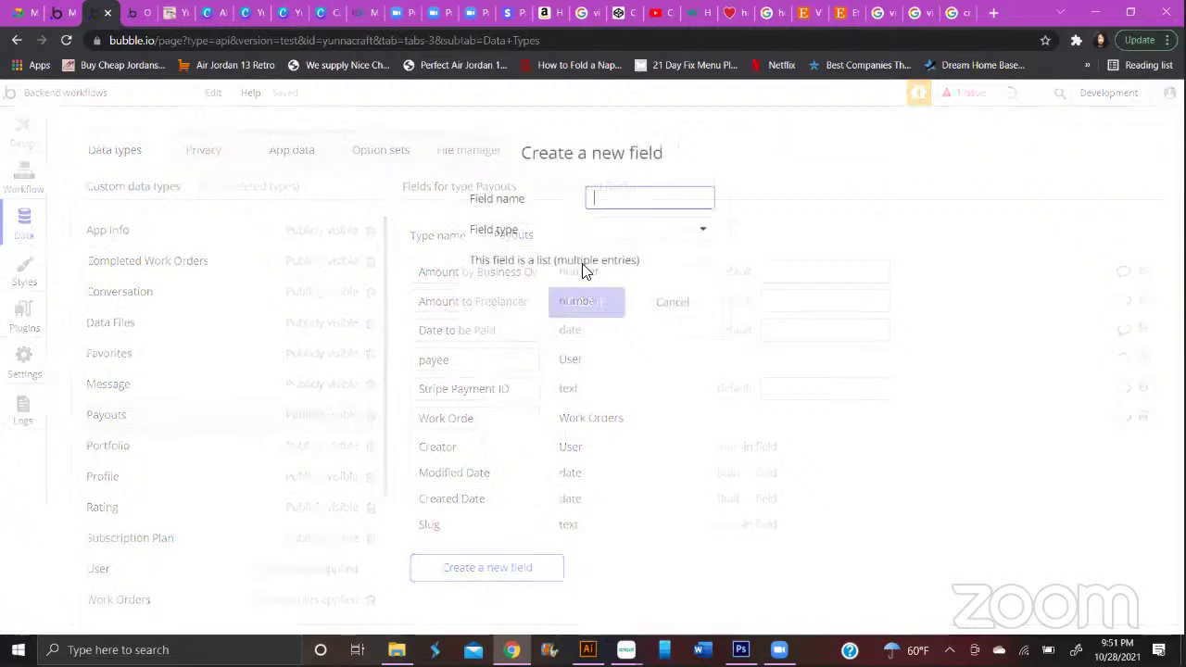
text(payout start)
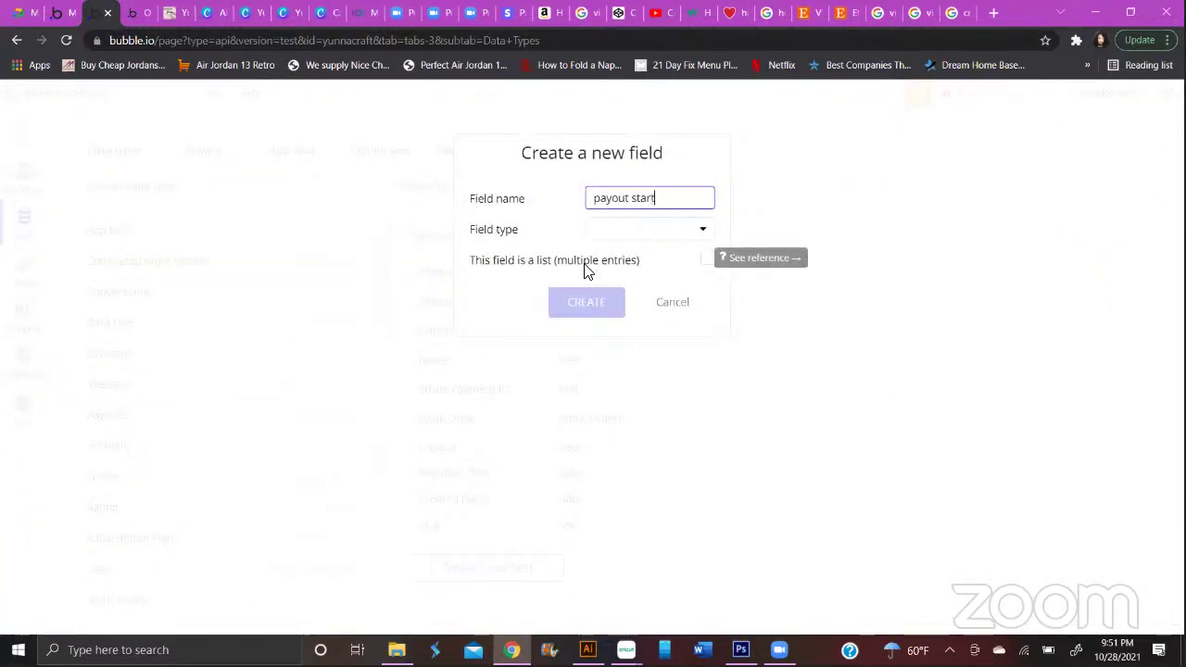
click(641, 231)
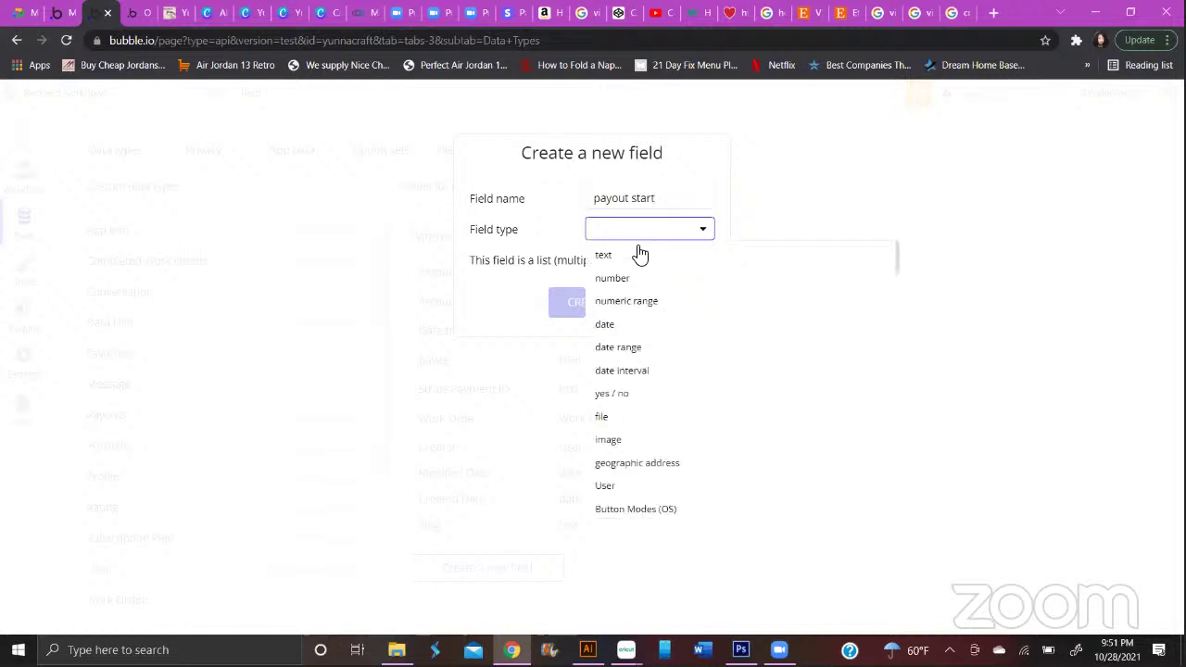
click(621, 326)
click(600, 306)
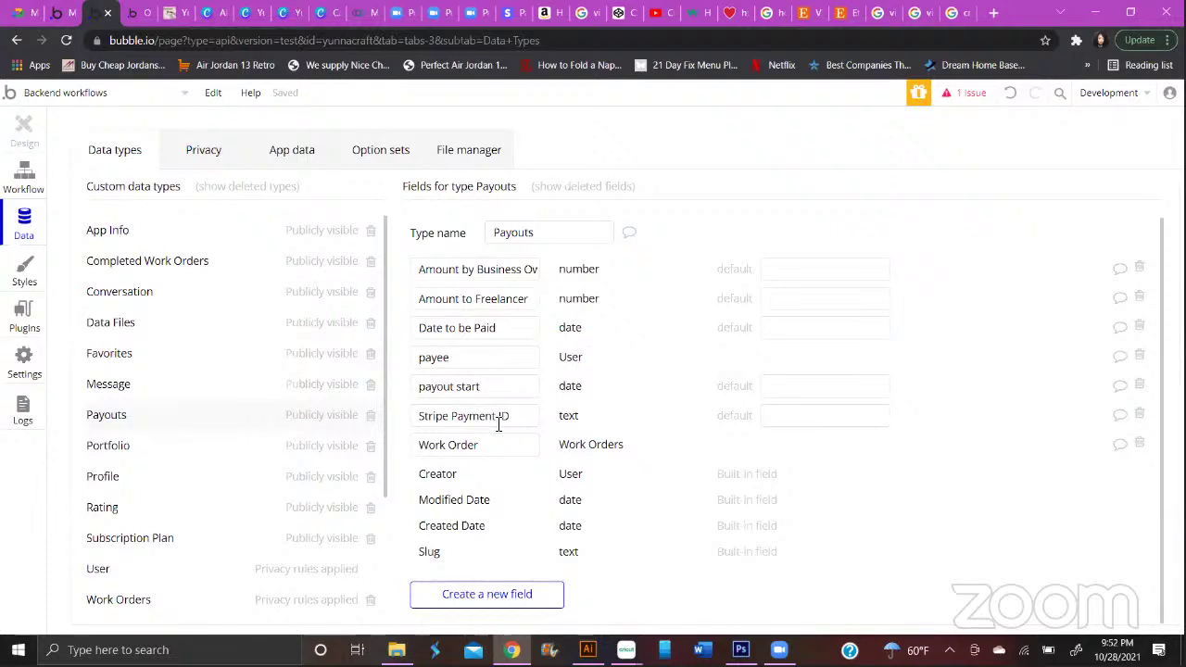
Create a new field named payout end of type date on the Payouts data type
click(486, 594)
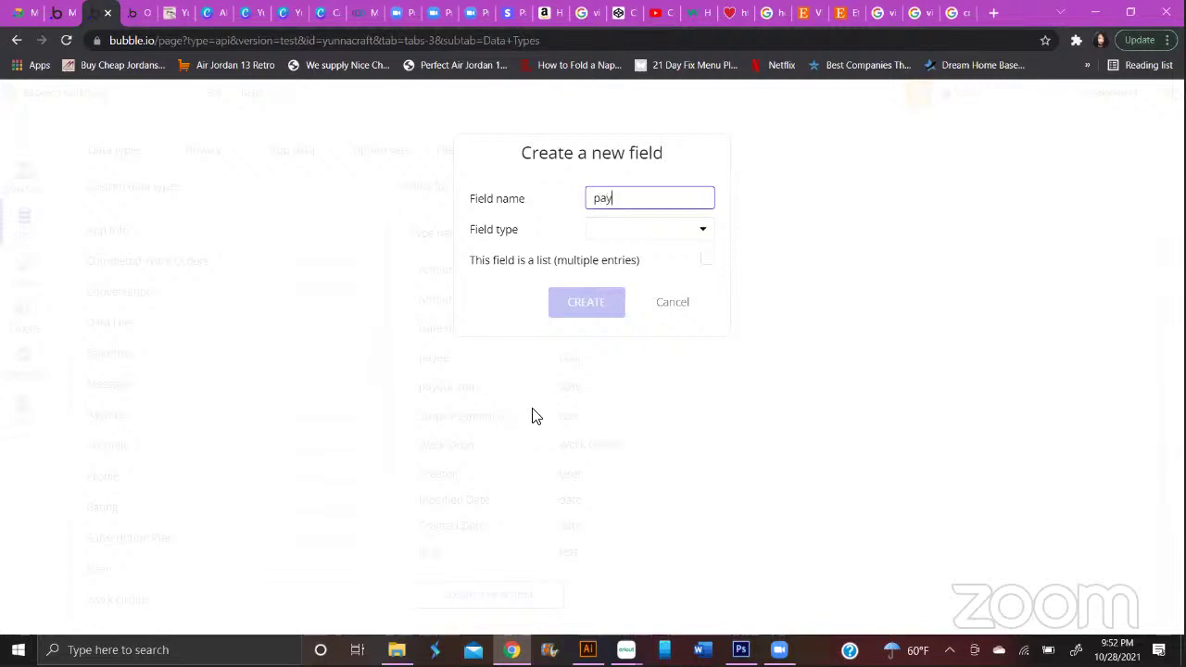
text(payout end)
click(633, 236)
click(623, 324)
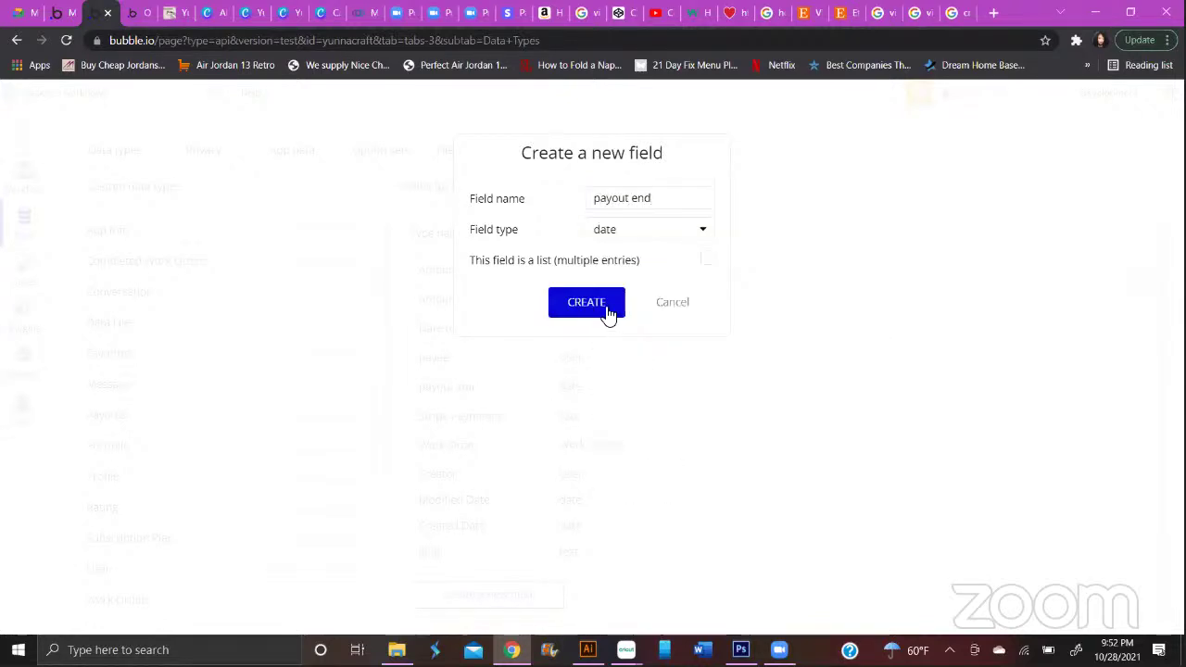
click(591, 312)
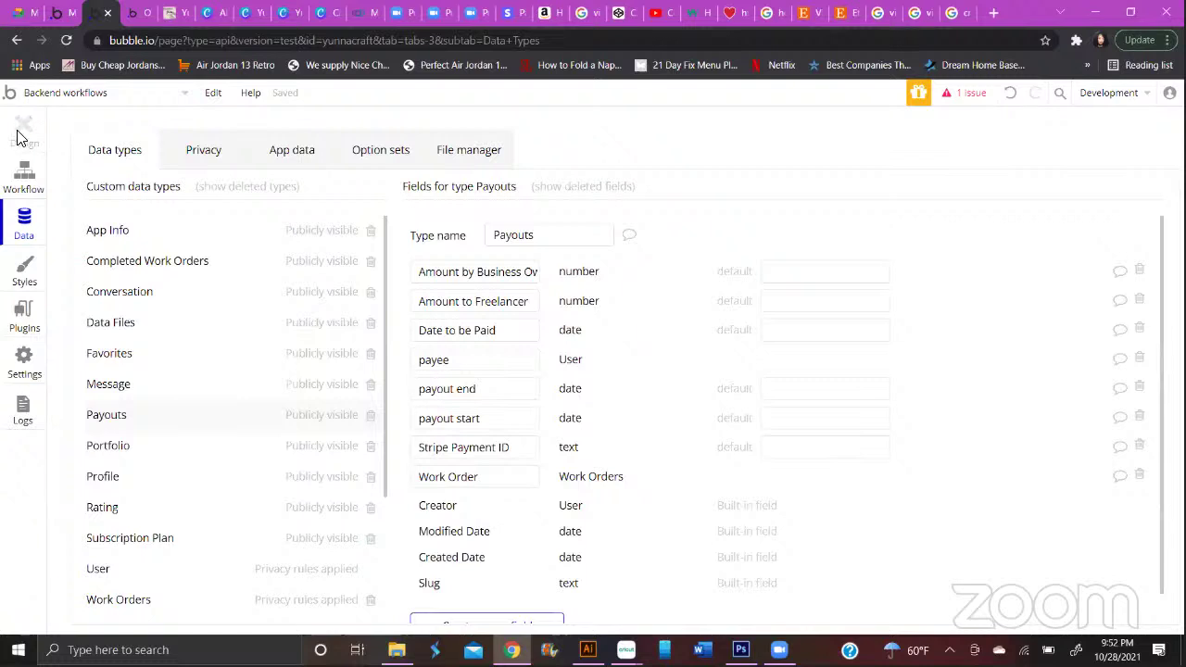
Reopen the Create a new Payouts action in schedule_payout_to_freelancer and remove its entry for the deleted payout week field
click(31, 190)
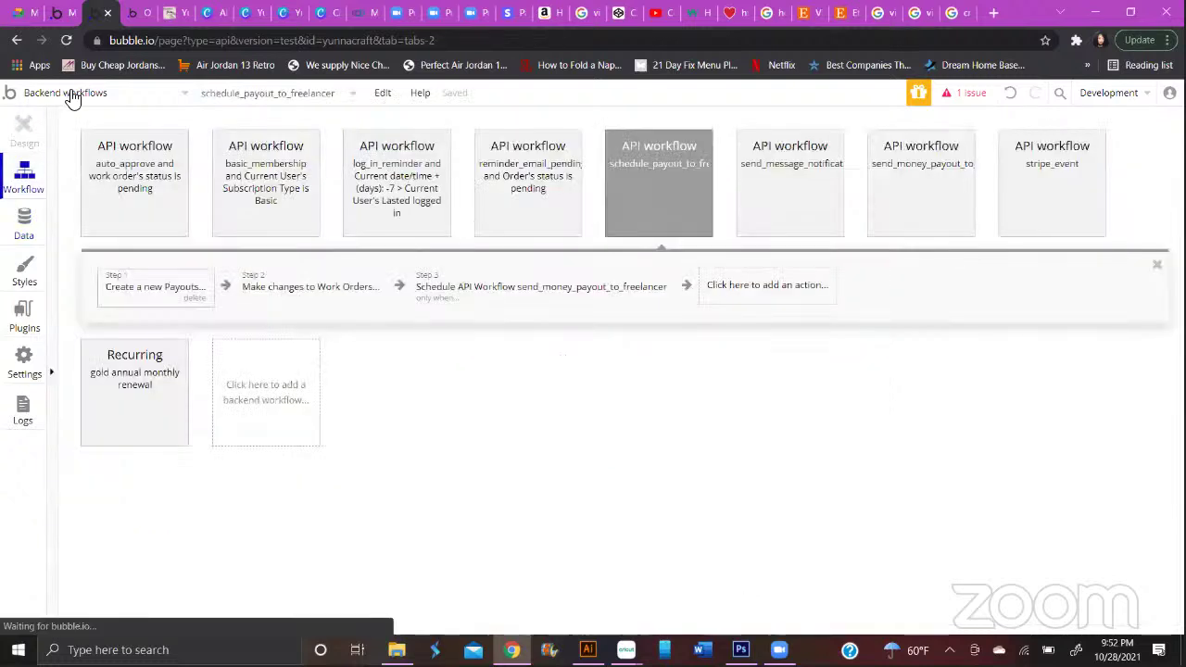
click(153, 285)
click(461, 335)
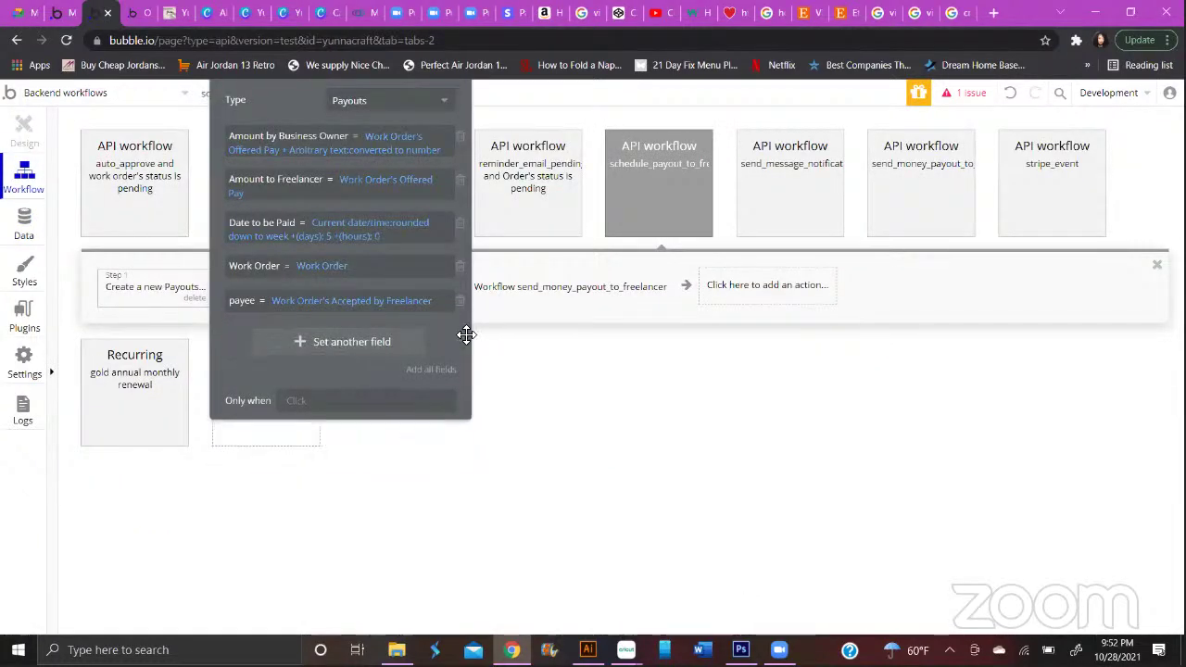
Add the payout start field to the Create a new Payouts action, set to Current date/time rounded down to week
click(386, 355)
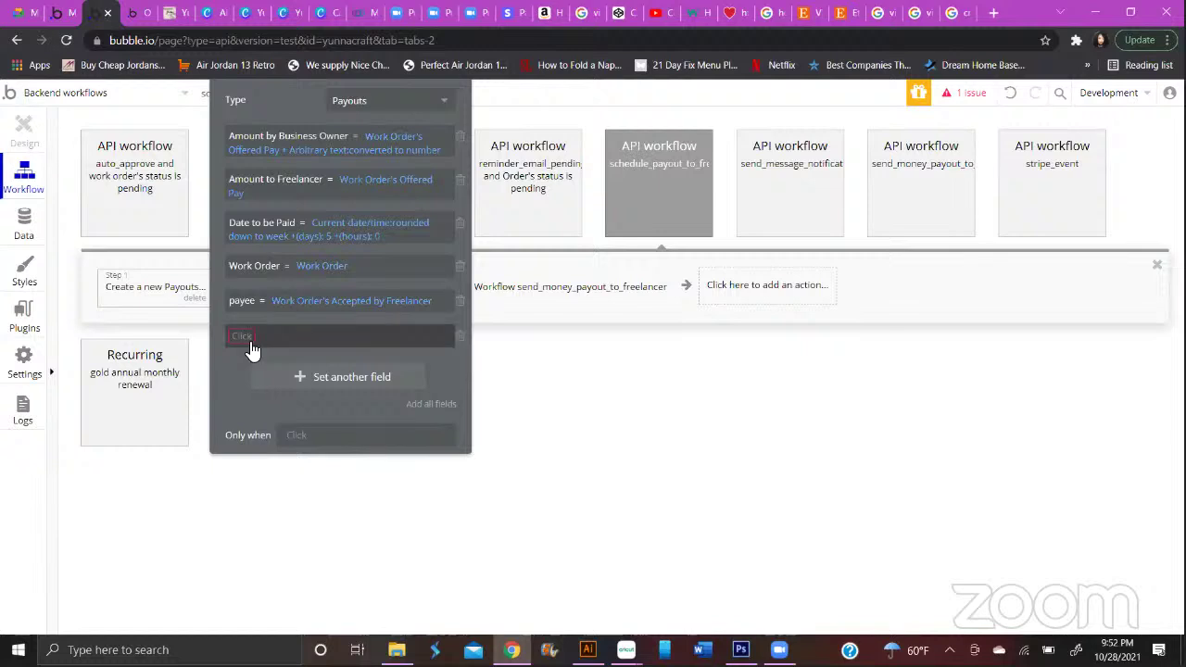
click(252, 339)
click(261, 470)
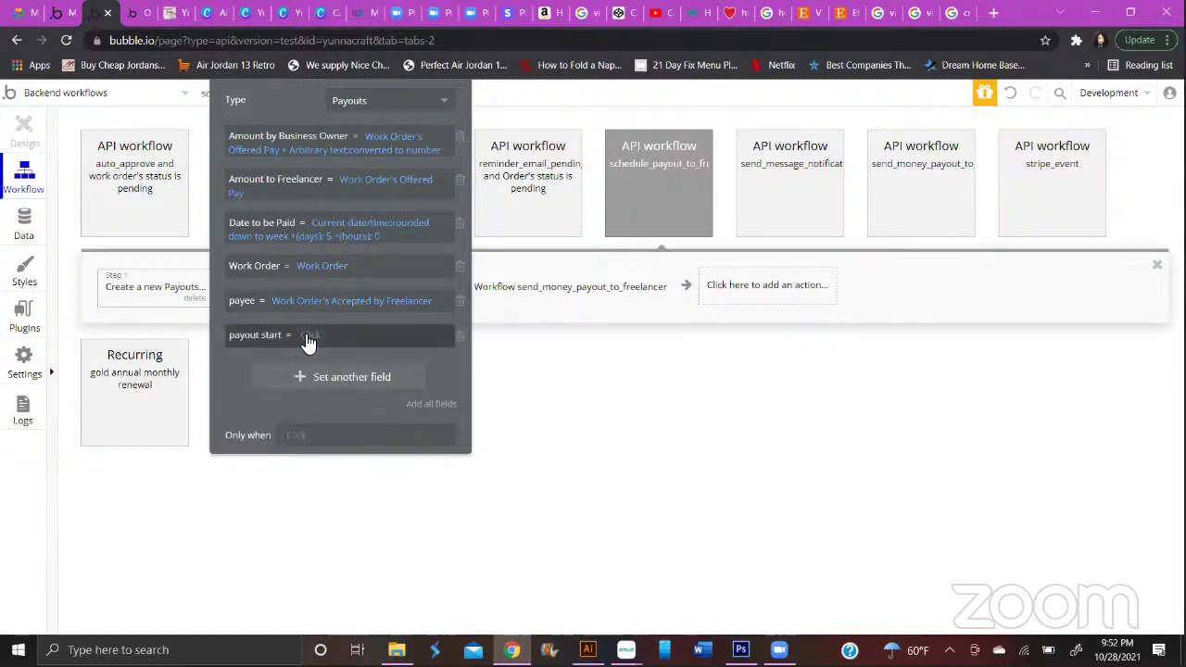
click(343, 564)
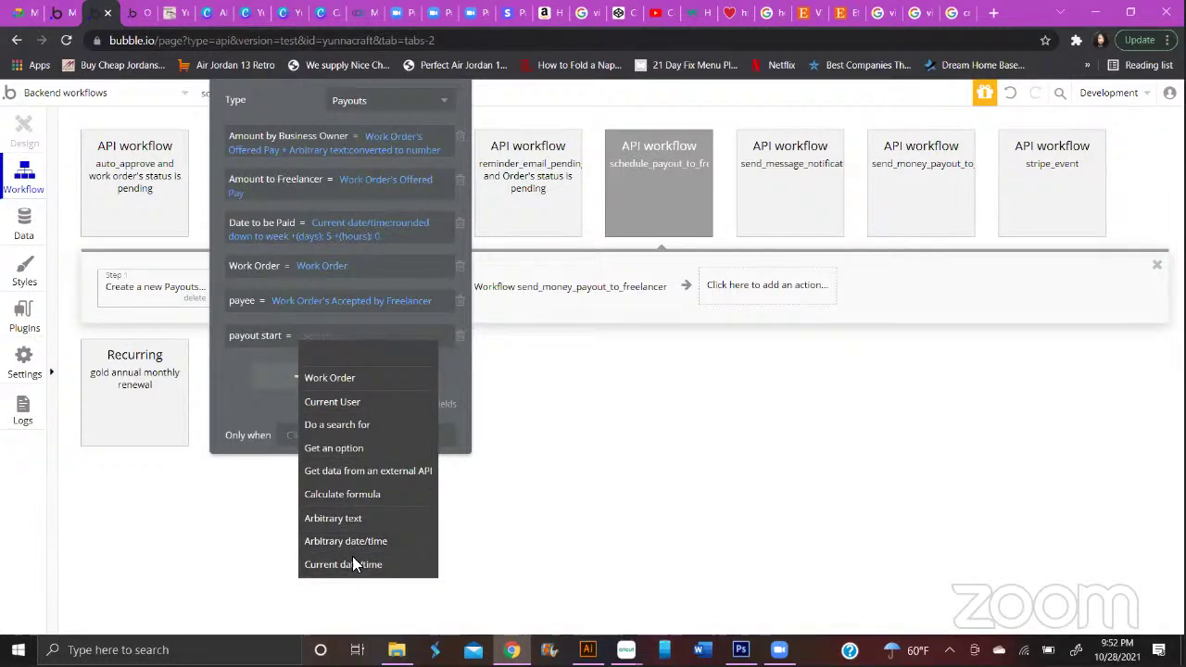
scroll(431, 535, down, 5)
click(432, 463)
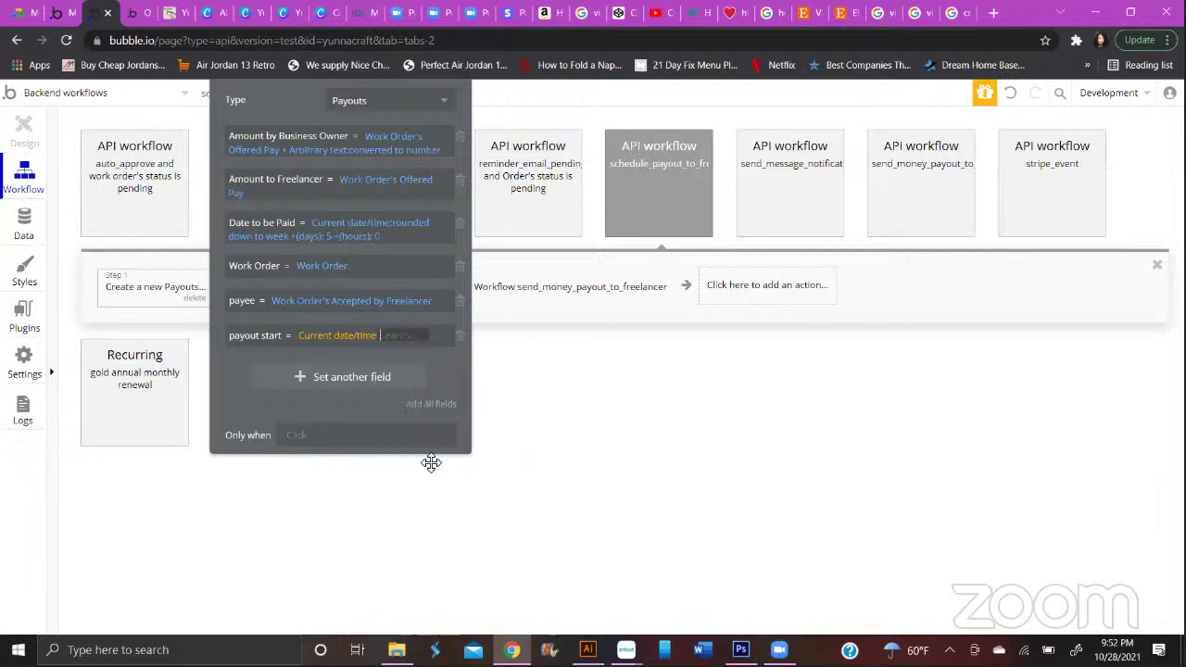
click(683, 96)
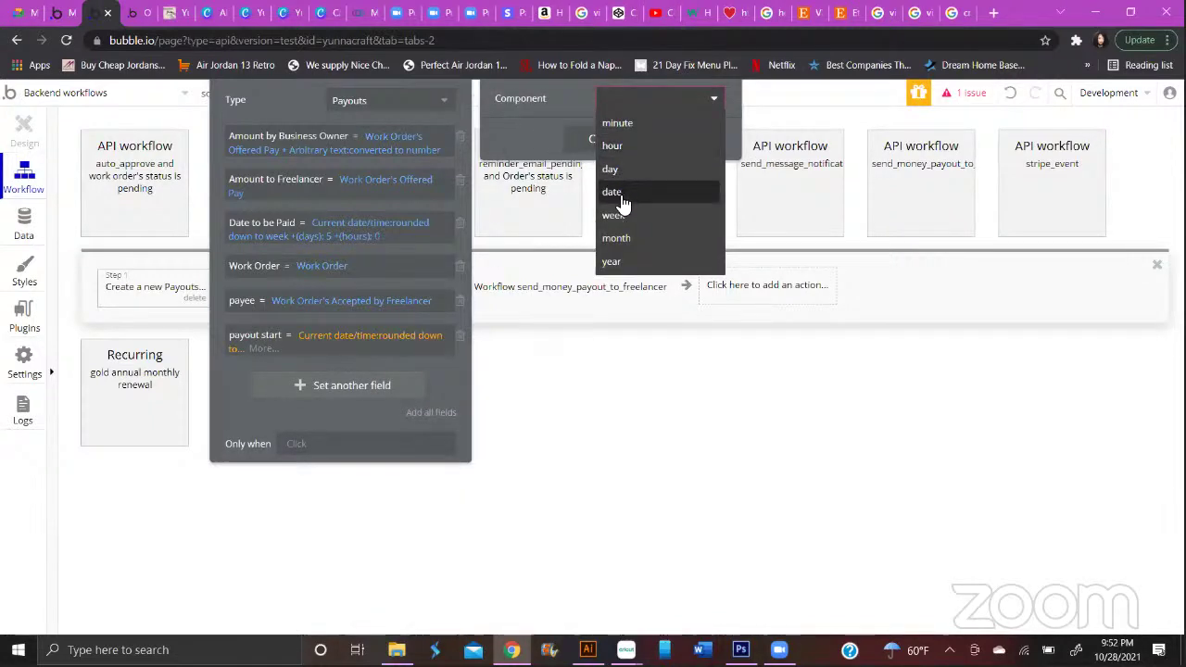
click(681, 215)
Add a second payout start entry to the Create a new Payouts action, set to Current date/time +(days): 7
click(278, 380)
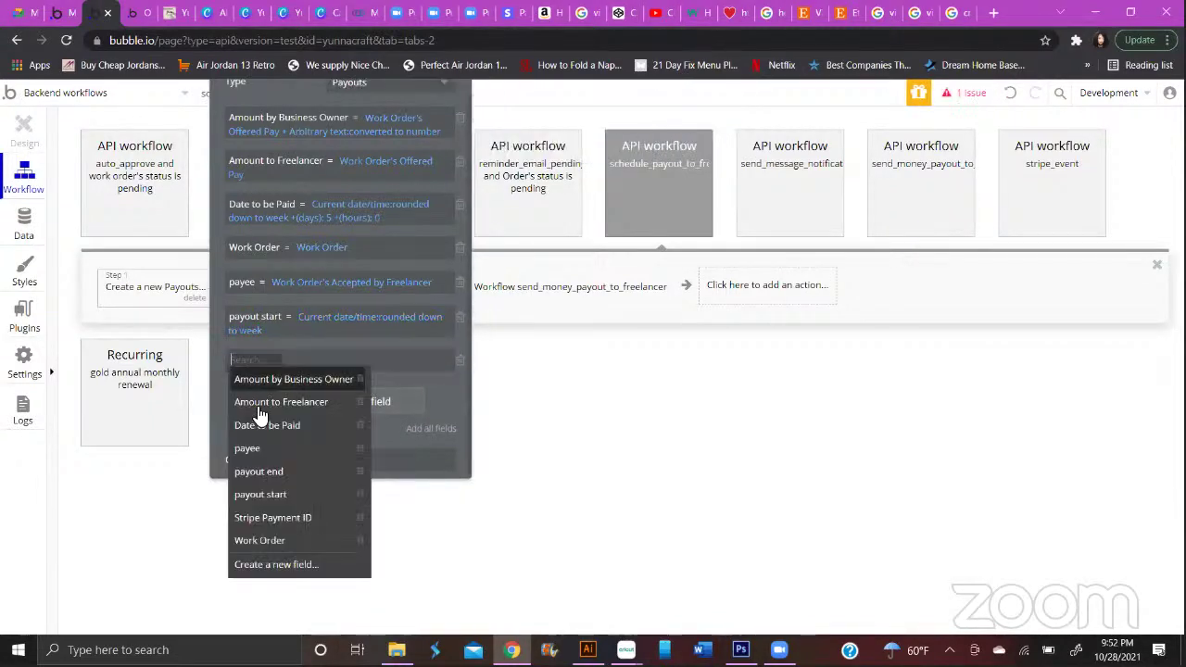
click(263, 494)
click(310, 360)
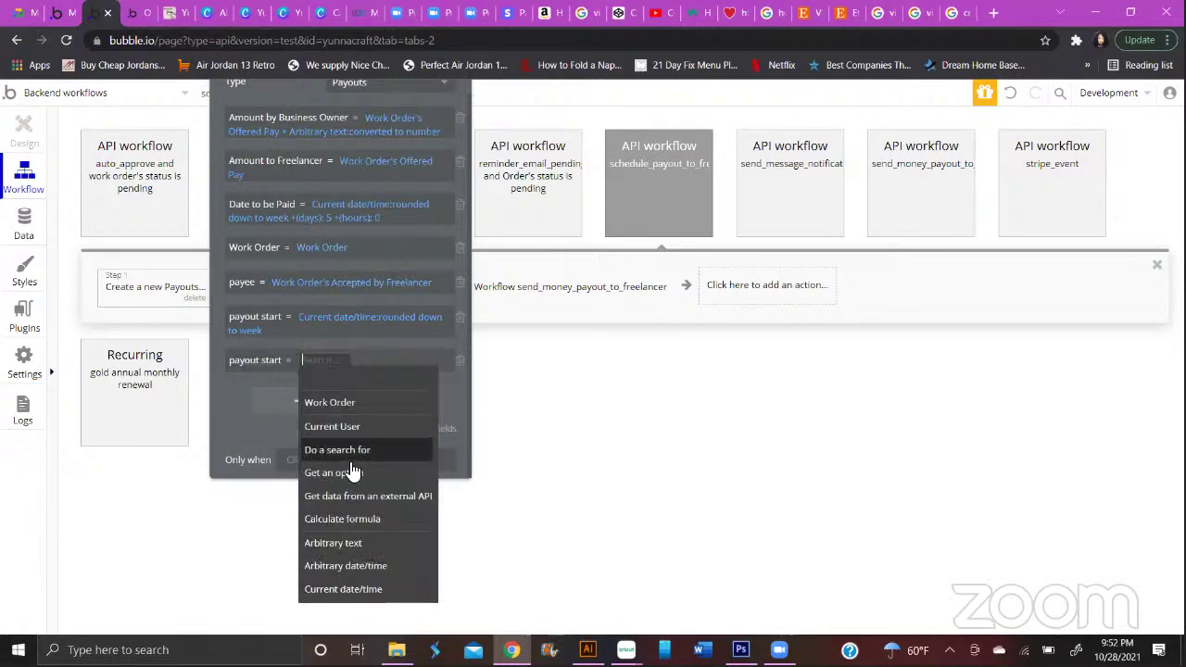
click(341, 589)
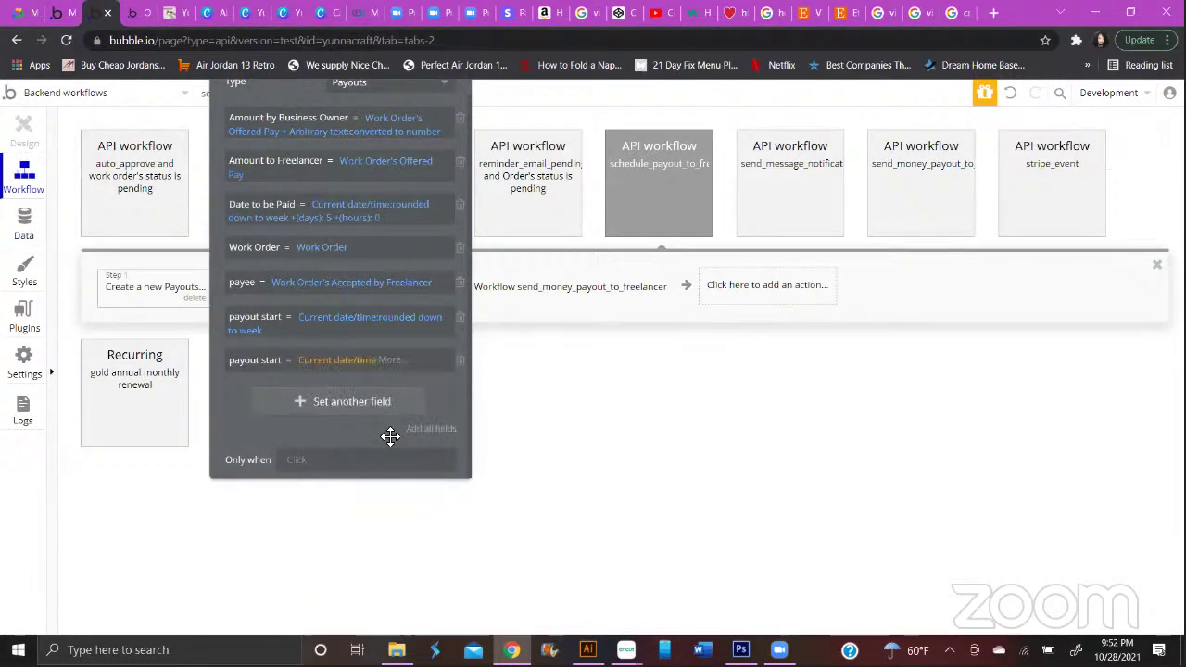
click(390, 363)
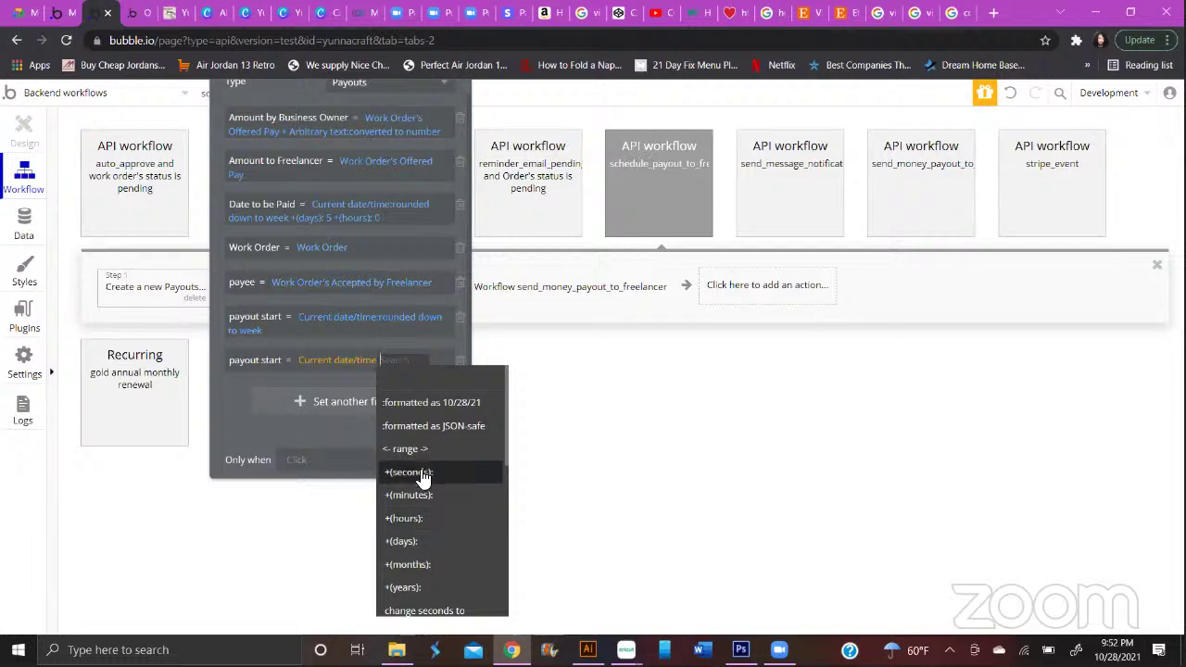
scroll(425, 482, down, 1)
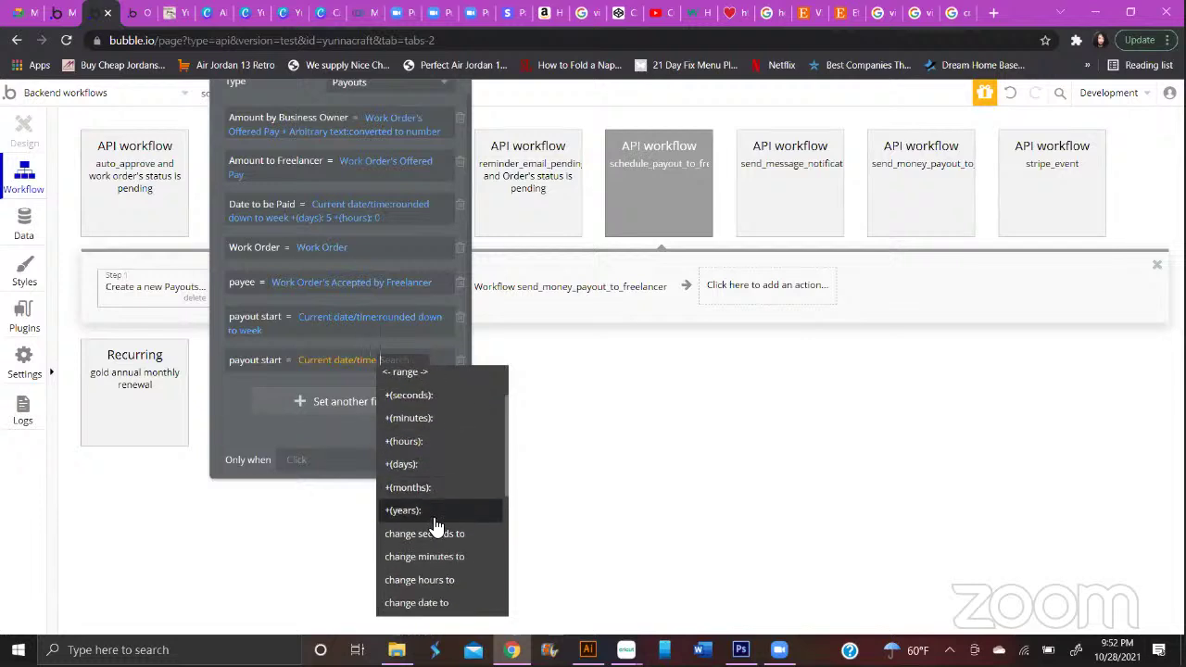
click(432, 463)
text(7)
click(435, 451)
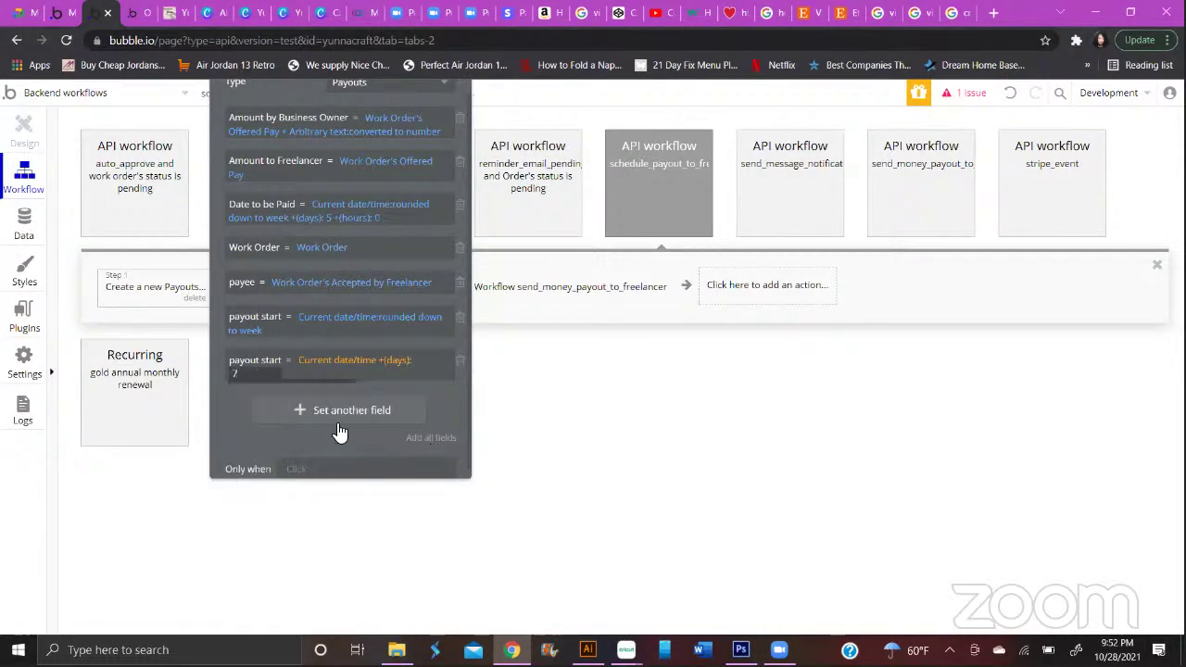
click(238, 404)
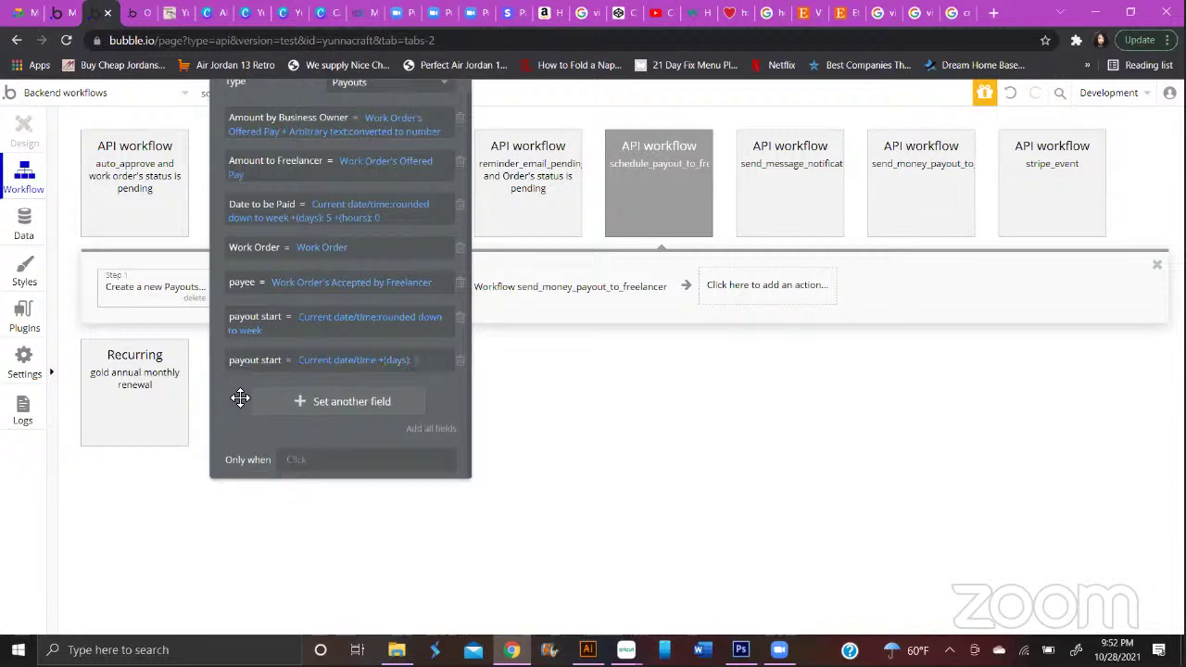
Extend the second payout start entry's expression with rounded down to week
click(423, 369)
click(291, 379)
click(291, 370)
click(290, 370)
scroll(301, 483, down, 5)
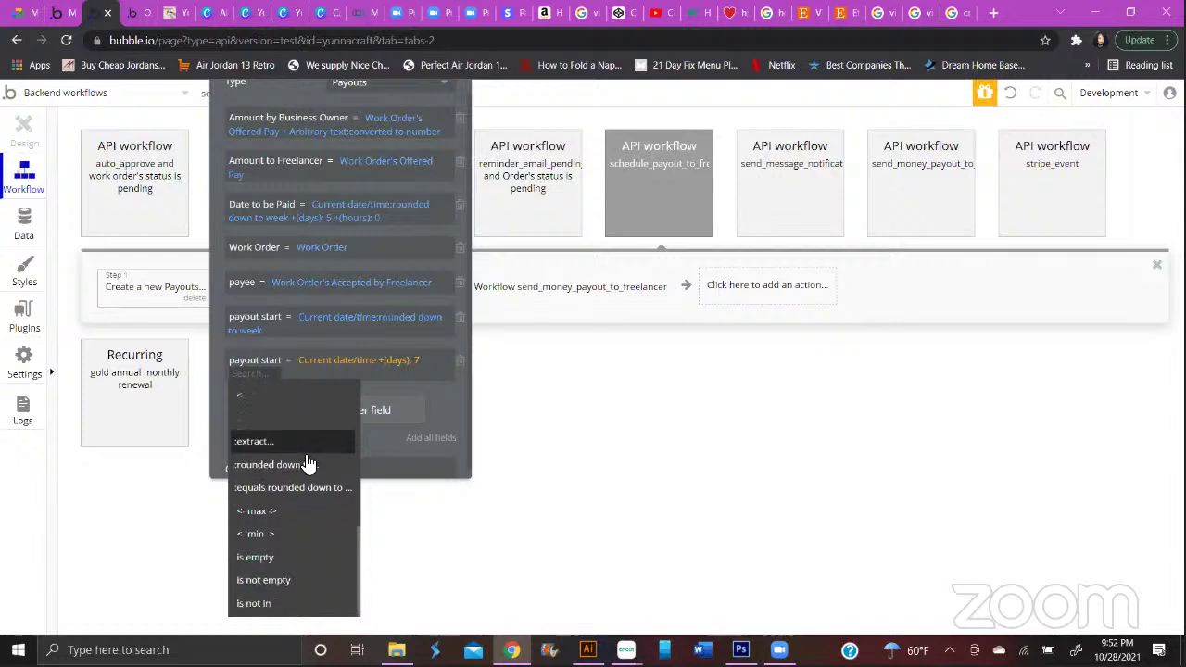
click(312, 466)
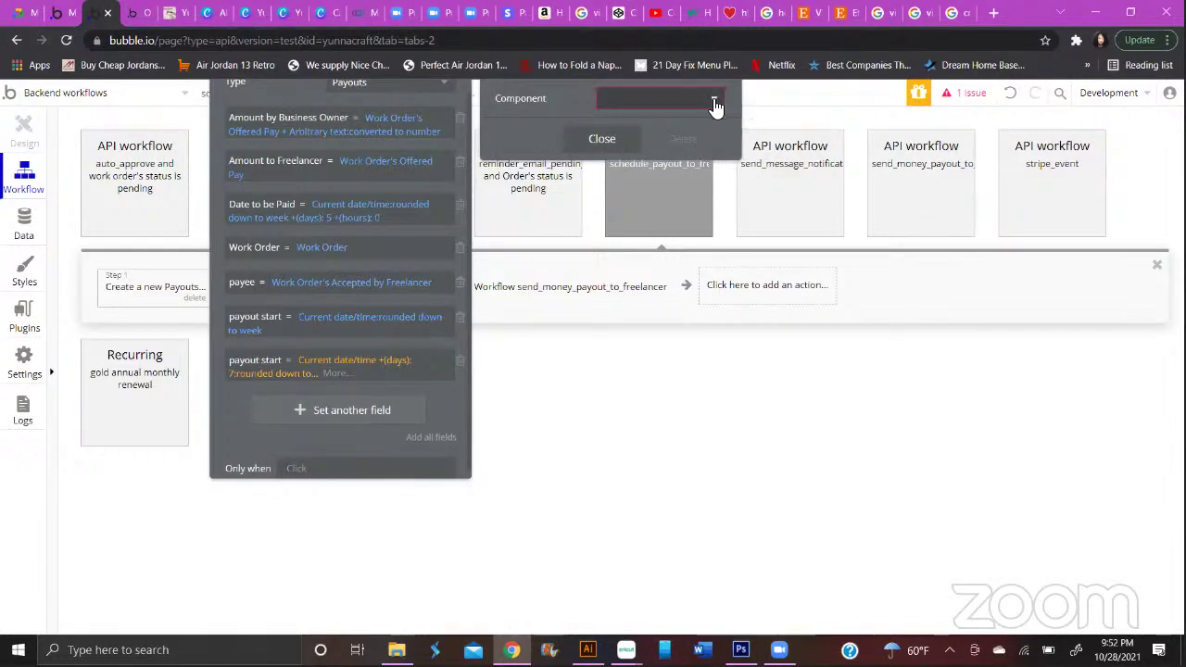
click(715, 100)
click(638, 215)
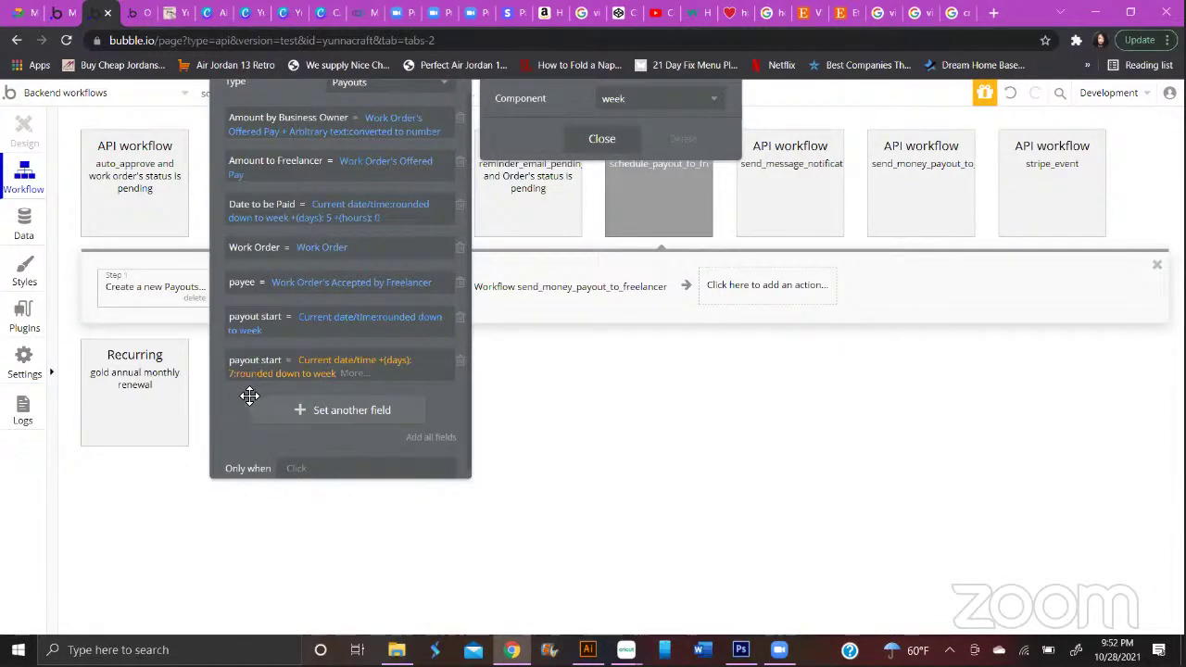
click(250, 392)
Change the rounding component of the first payout start entry to day
scroll(308, 420, up, 1)
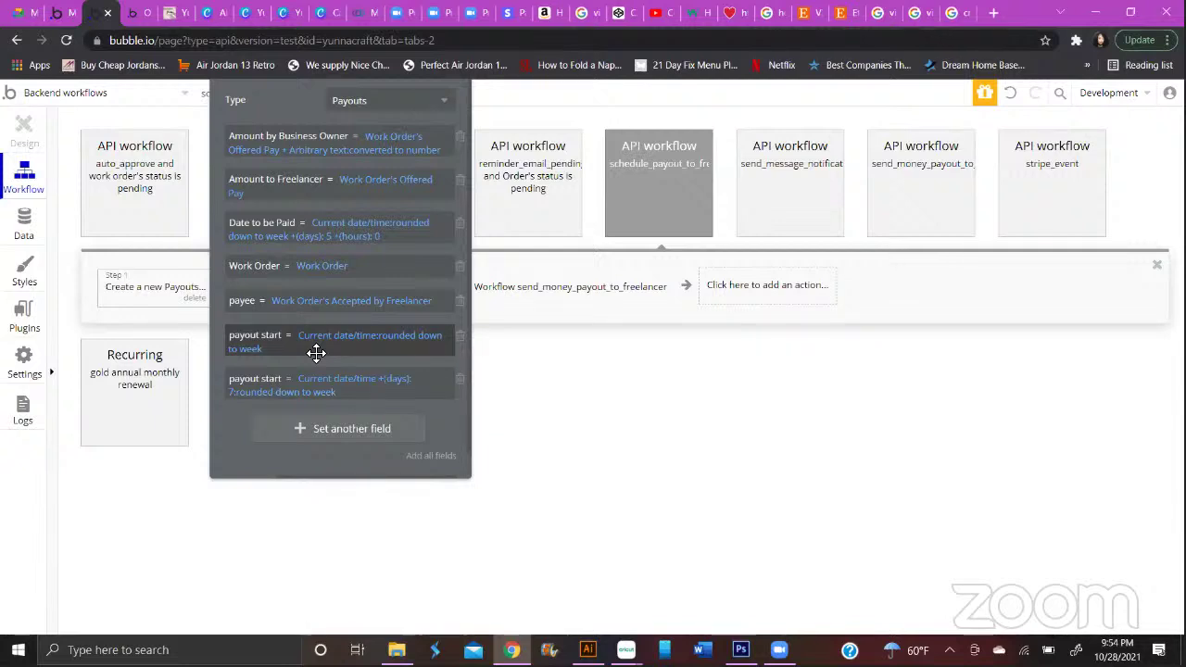
click(256, 352)
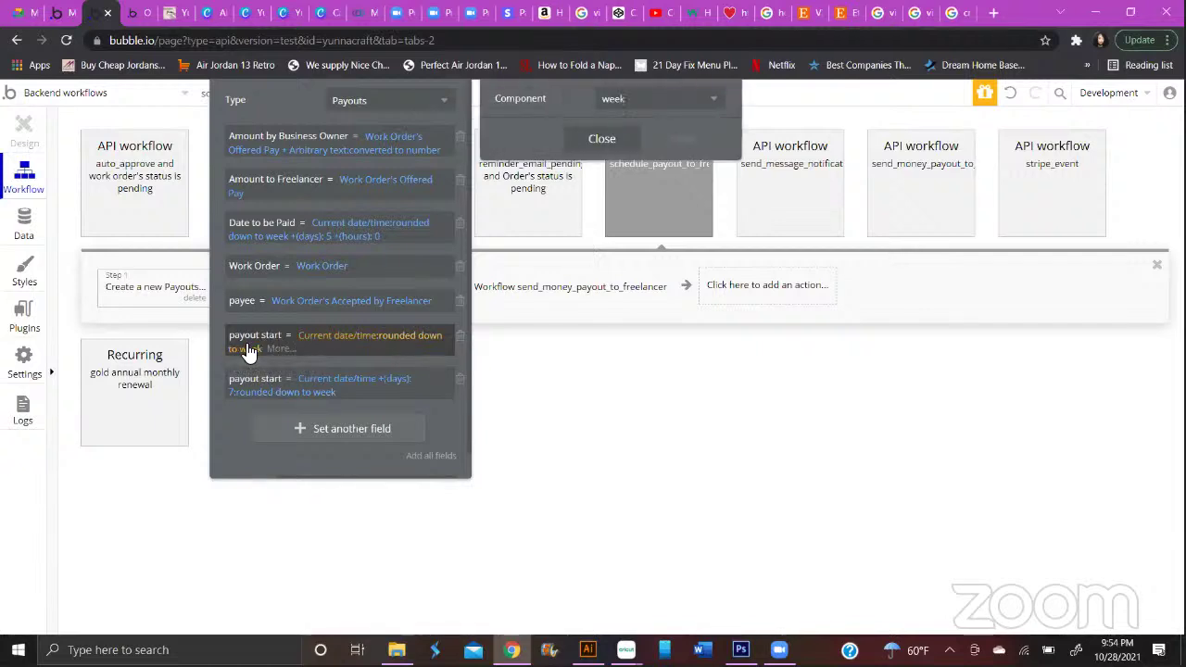
click(629, 101)
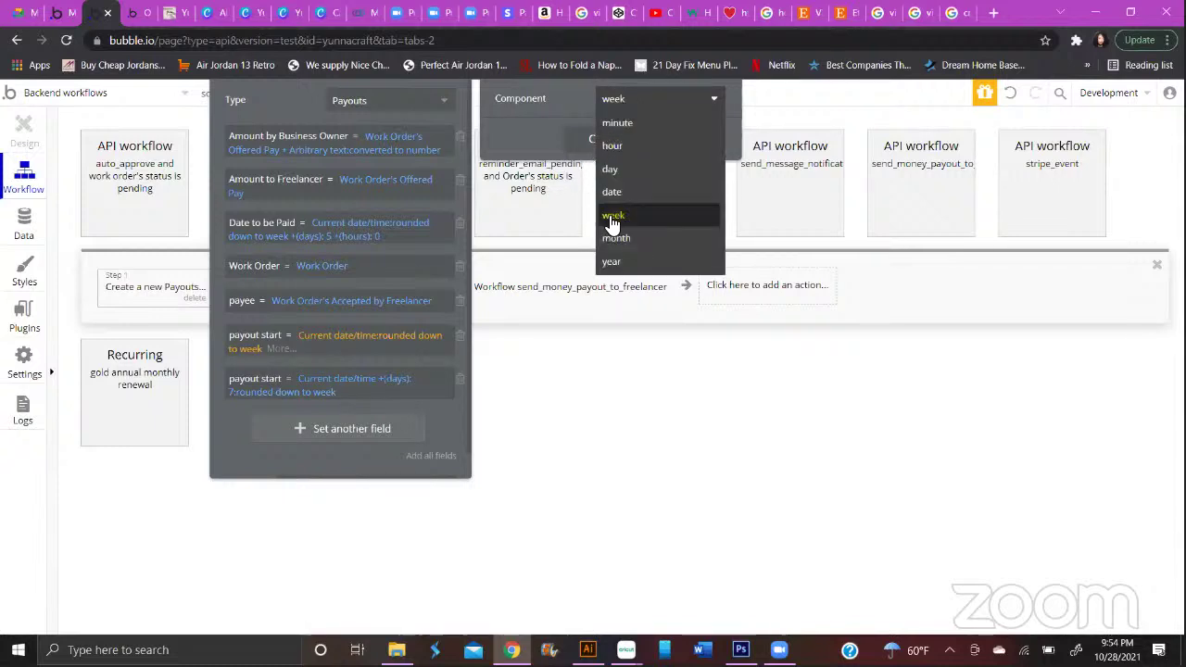
click(614, 167)
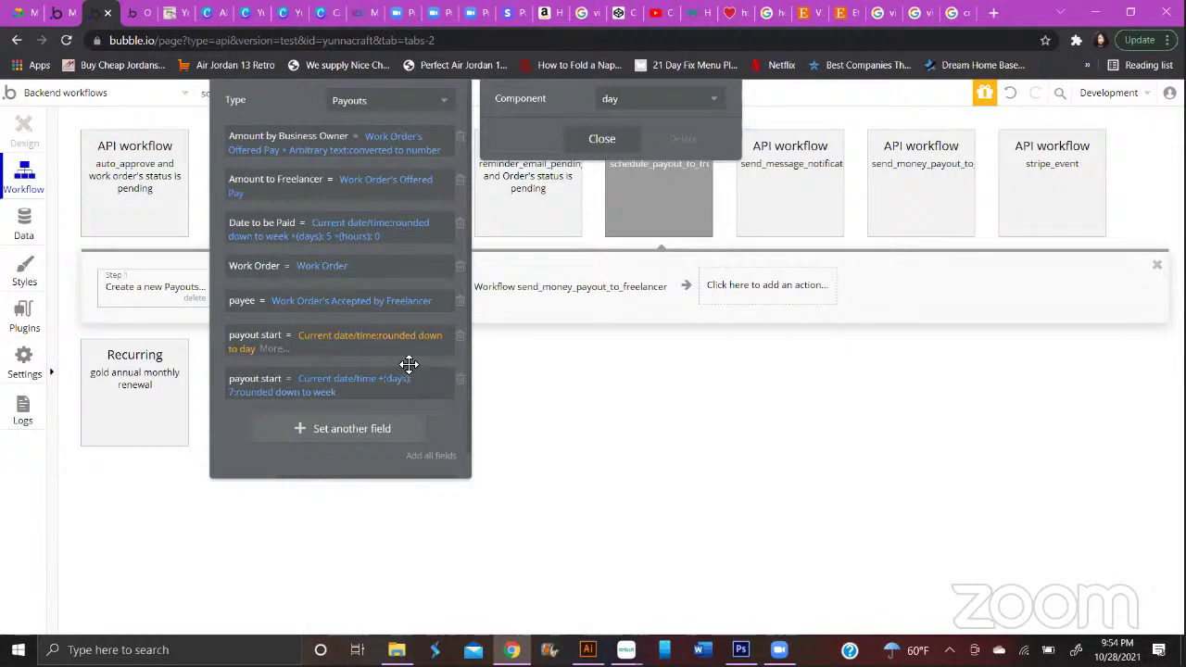
click(274, 350)
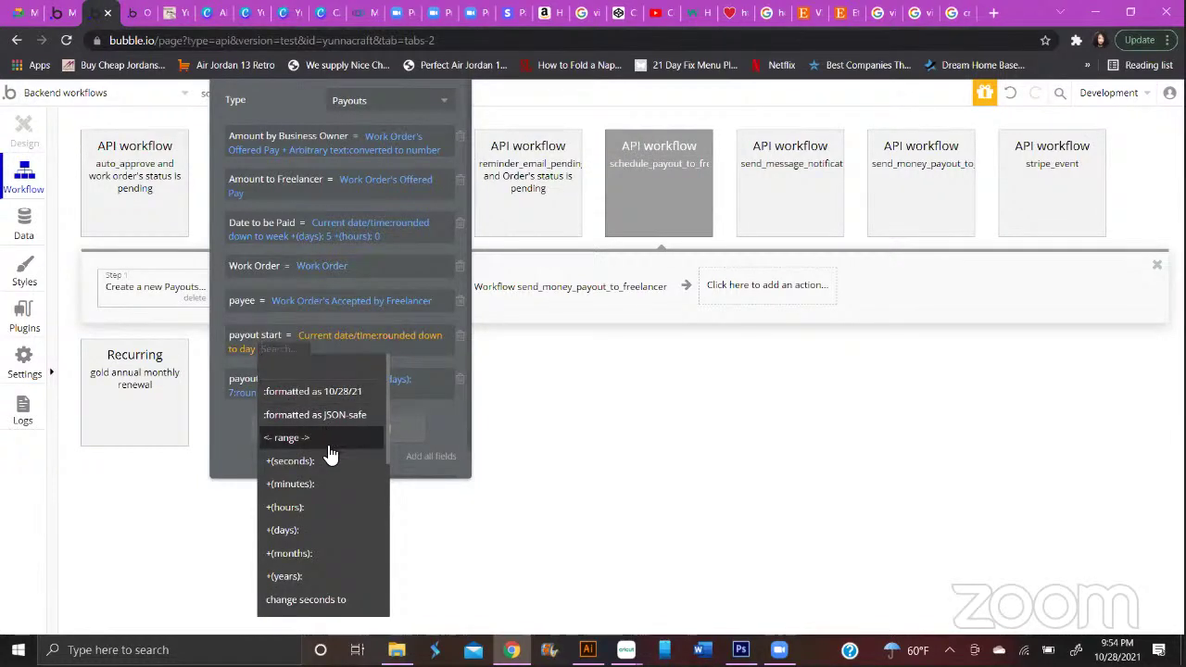
scroll(335, 457, down, 1)
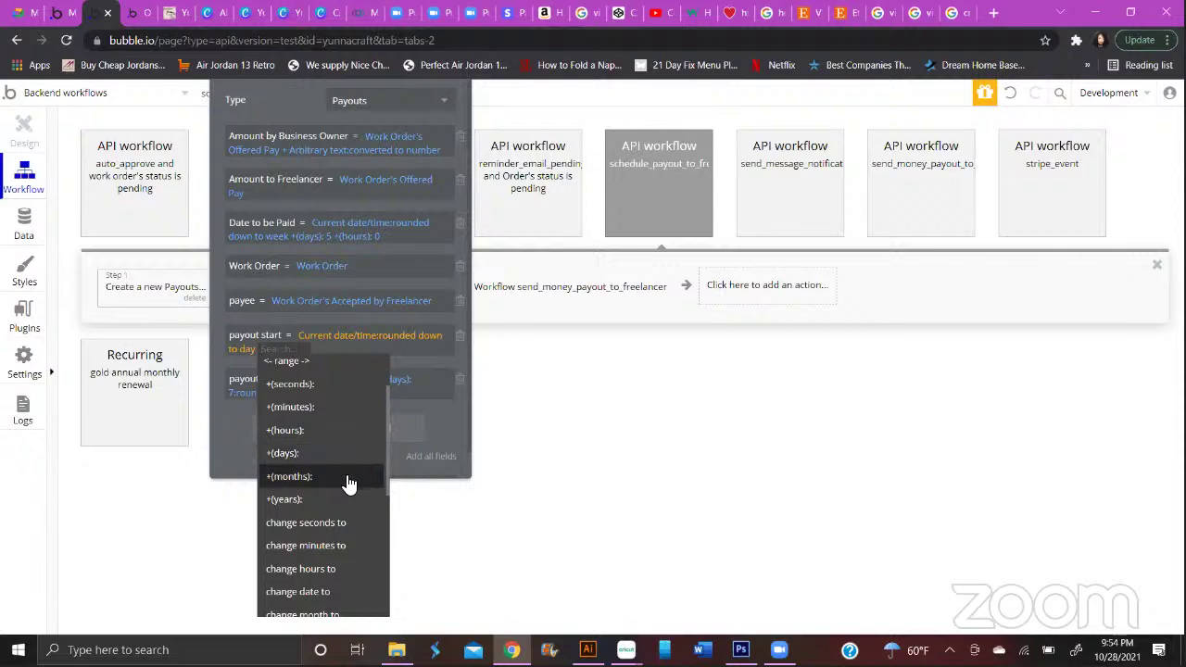
scroll(347, 483, down, 1)
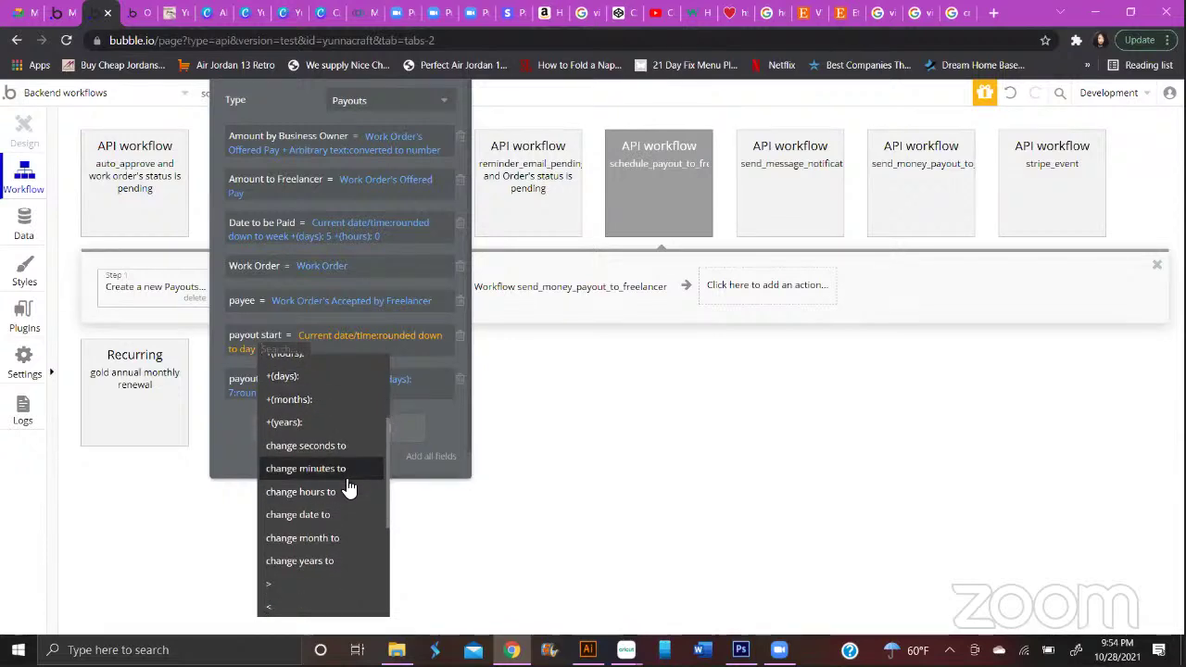
scroll(347, 488, down, 3)
scroll(347, 487, up, 5)
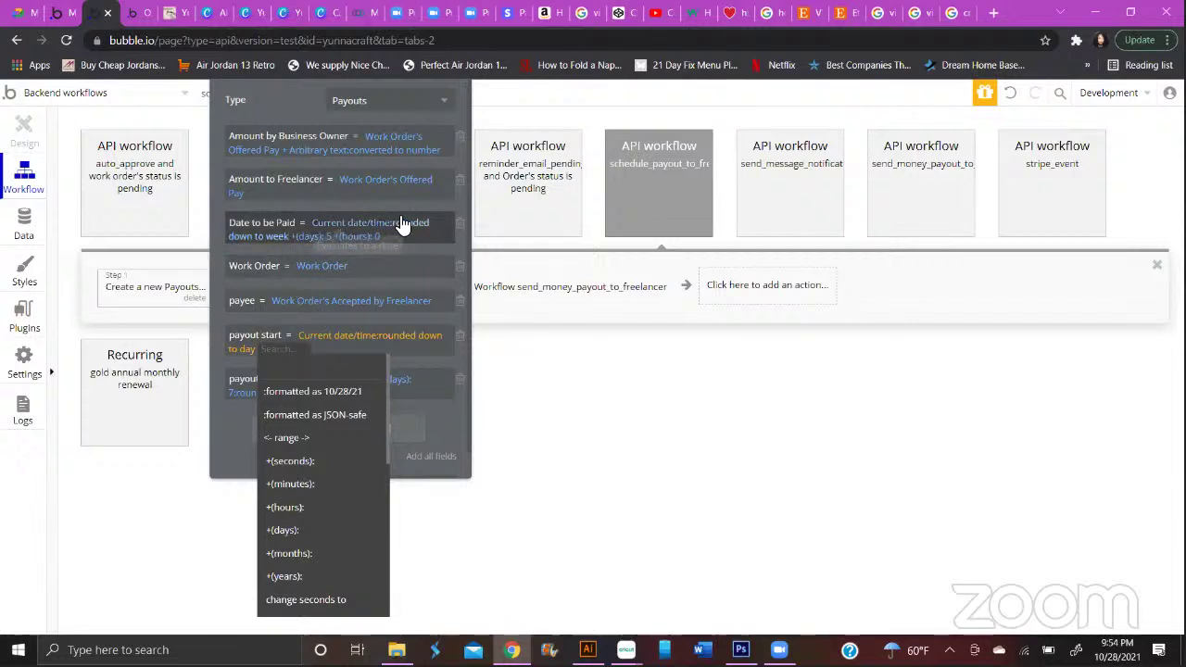
click(422, 361)
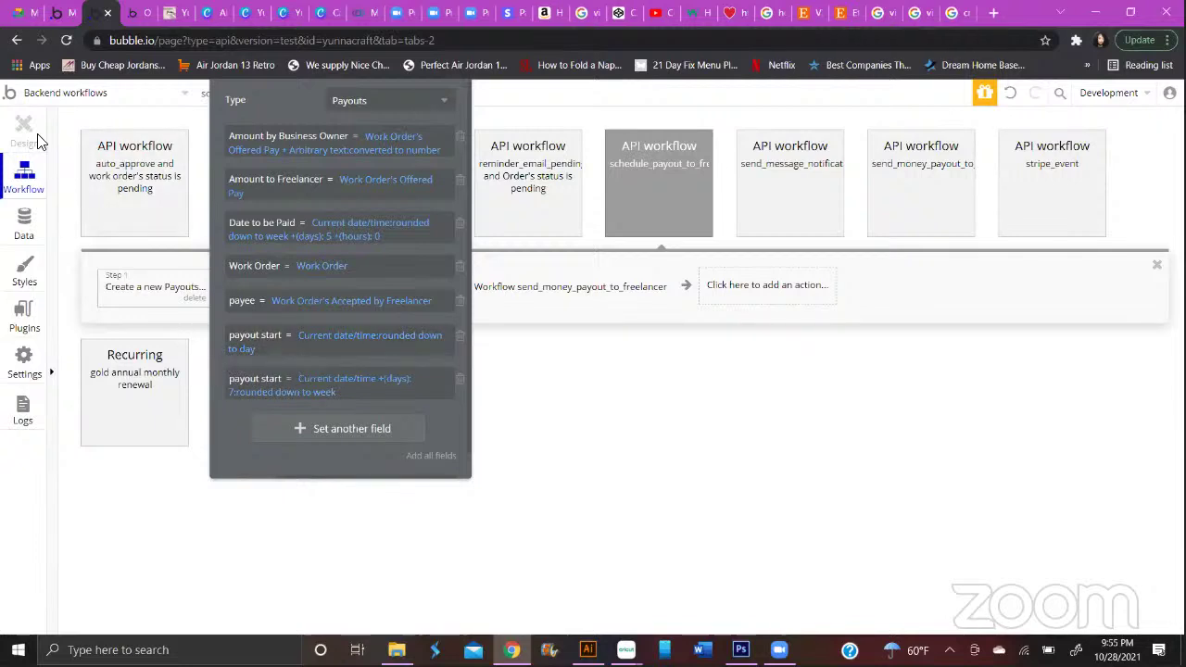
Open the past payouts reusable element in the design view
click(28, 93)
click(83, 446)
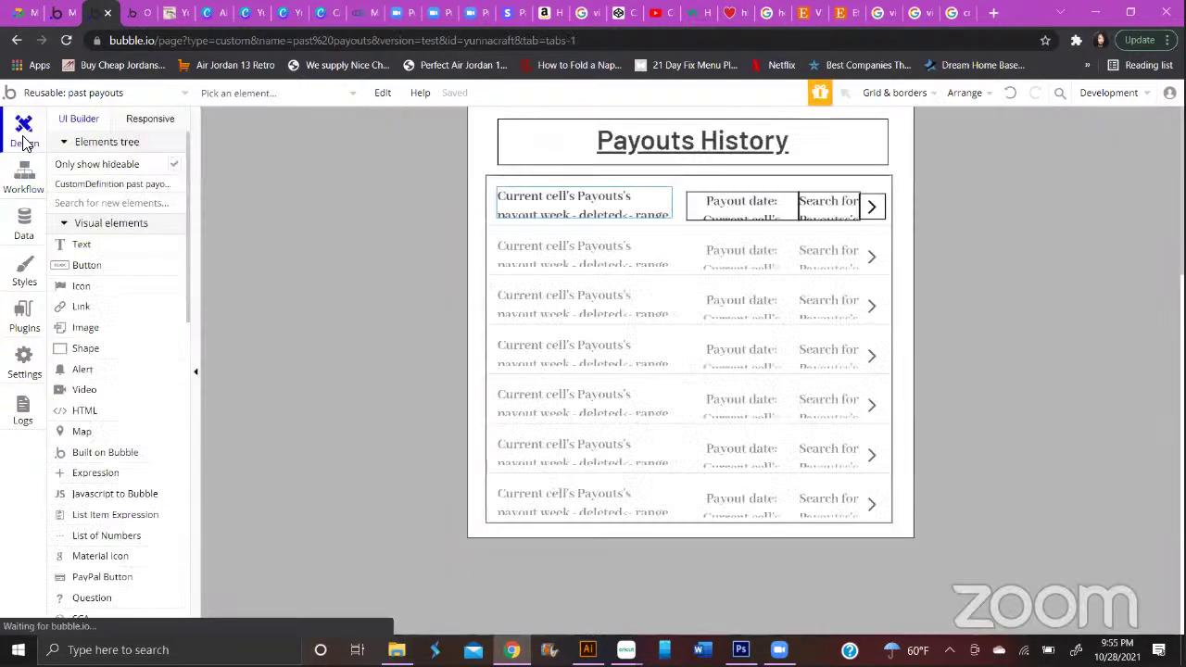
click(24, 135)
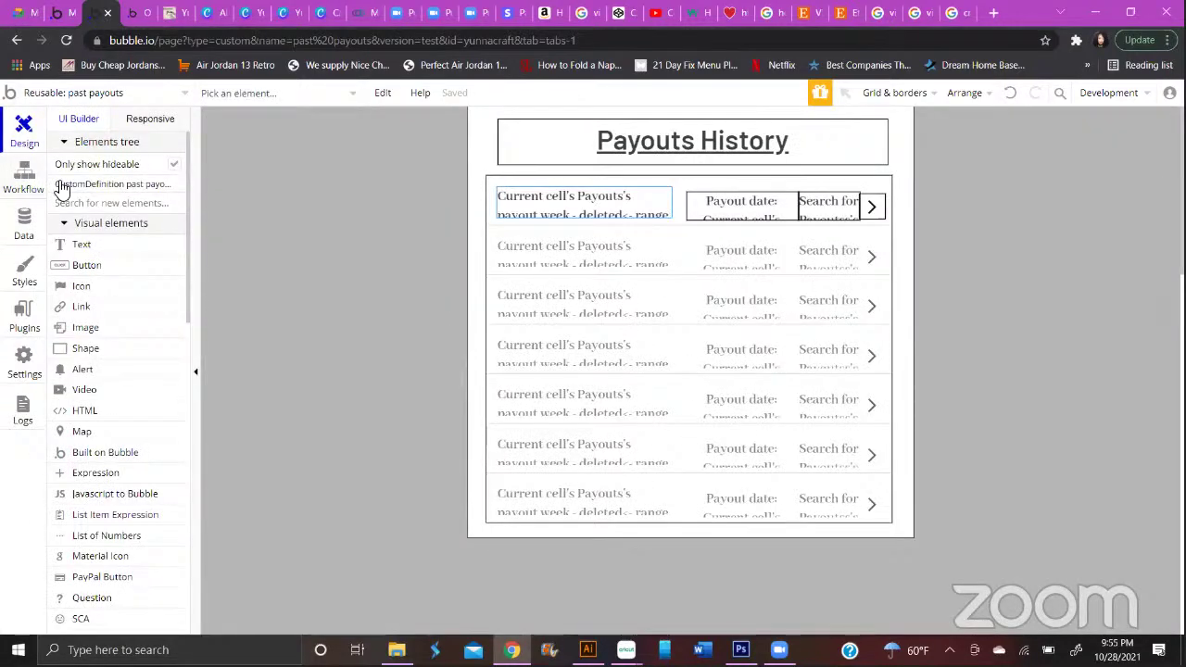
click(120, 93)
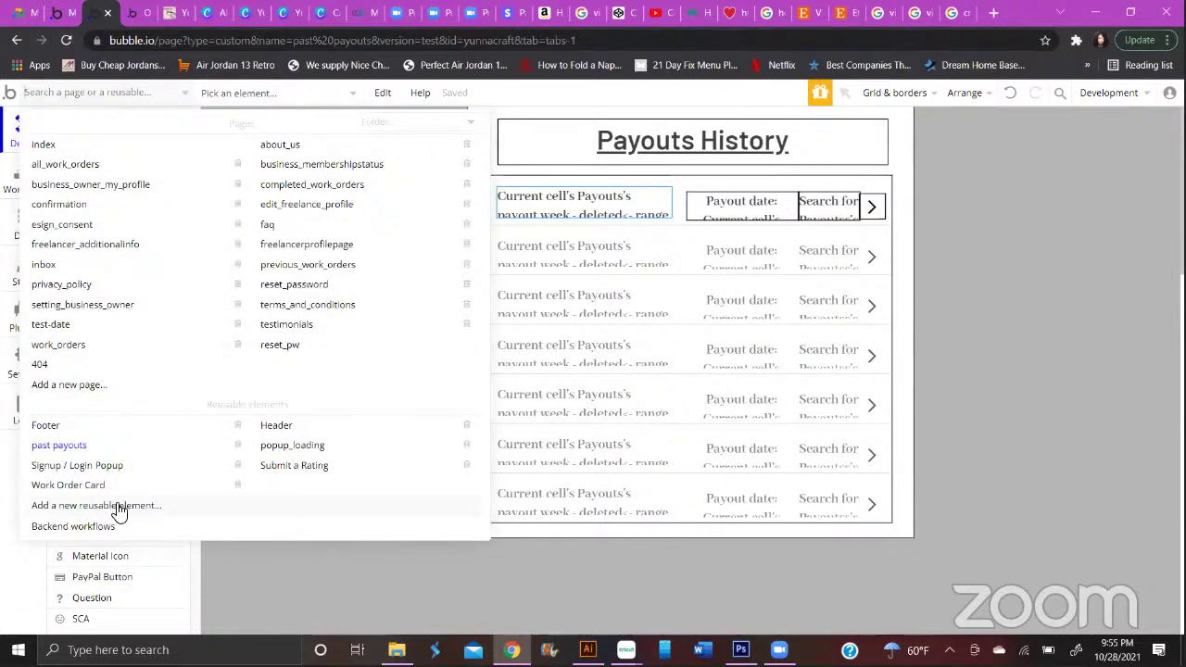
click(260, 611)
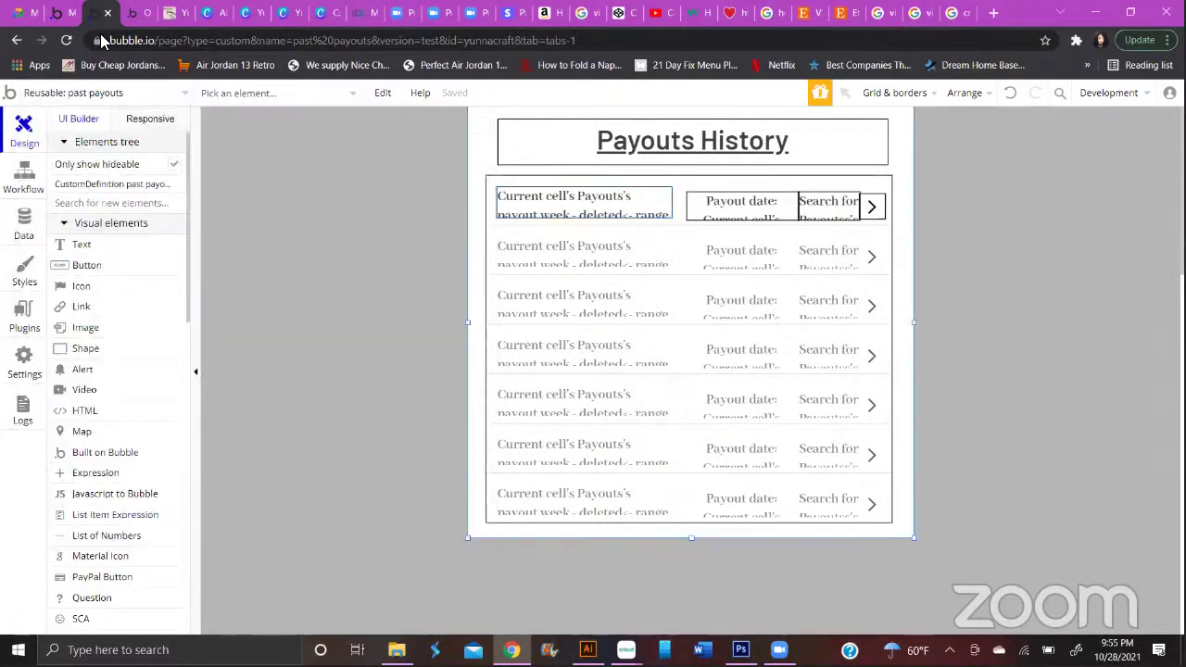
Open the Work Order Card reusable element and select the Approve button in its Approve/Decline popup
click(116, 93)
click(90, 484)
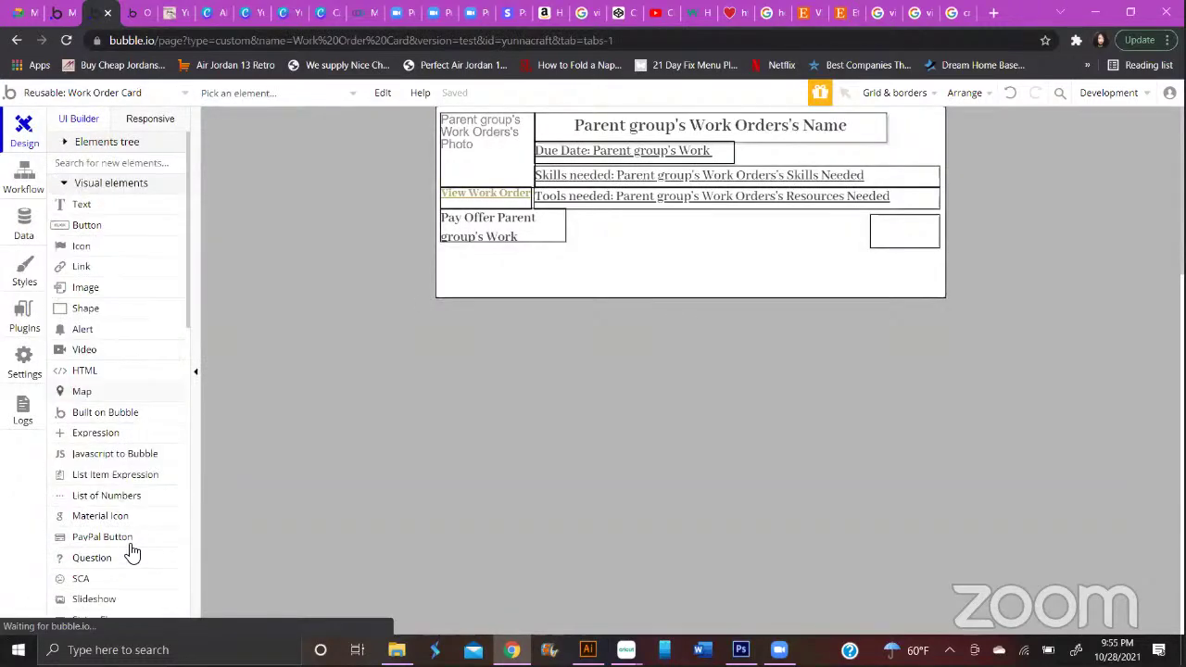
click(81, 141)
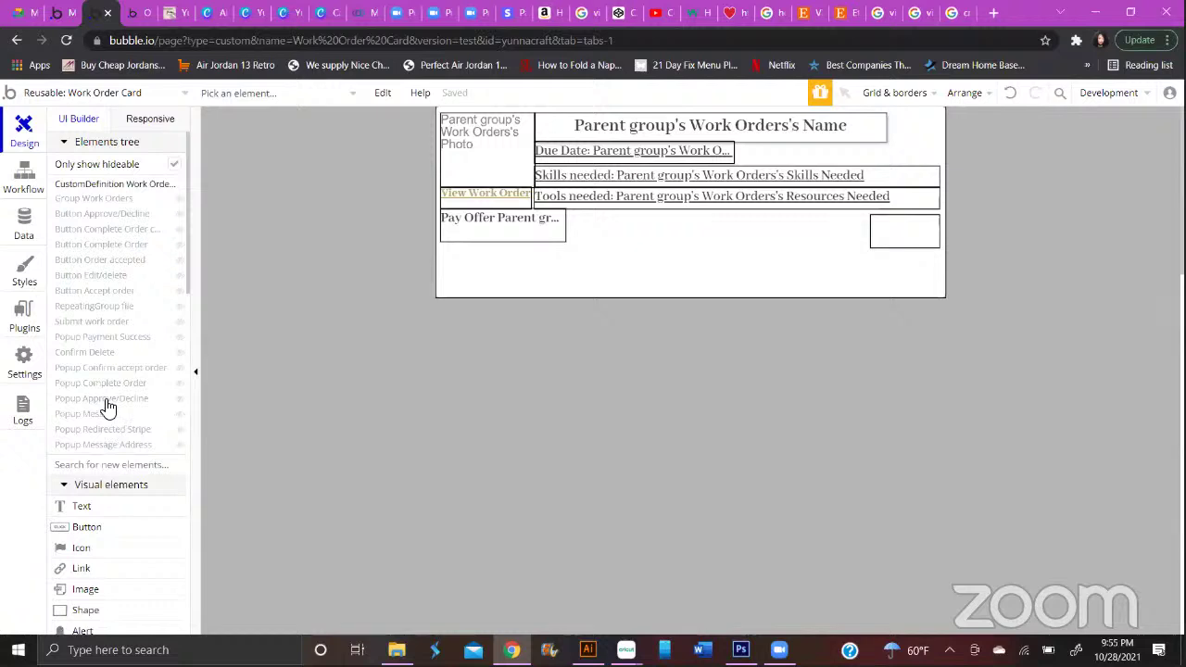
click(104, 399)
click(601, 524)
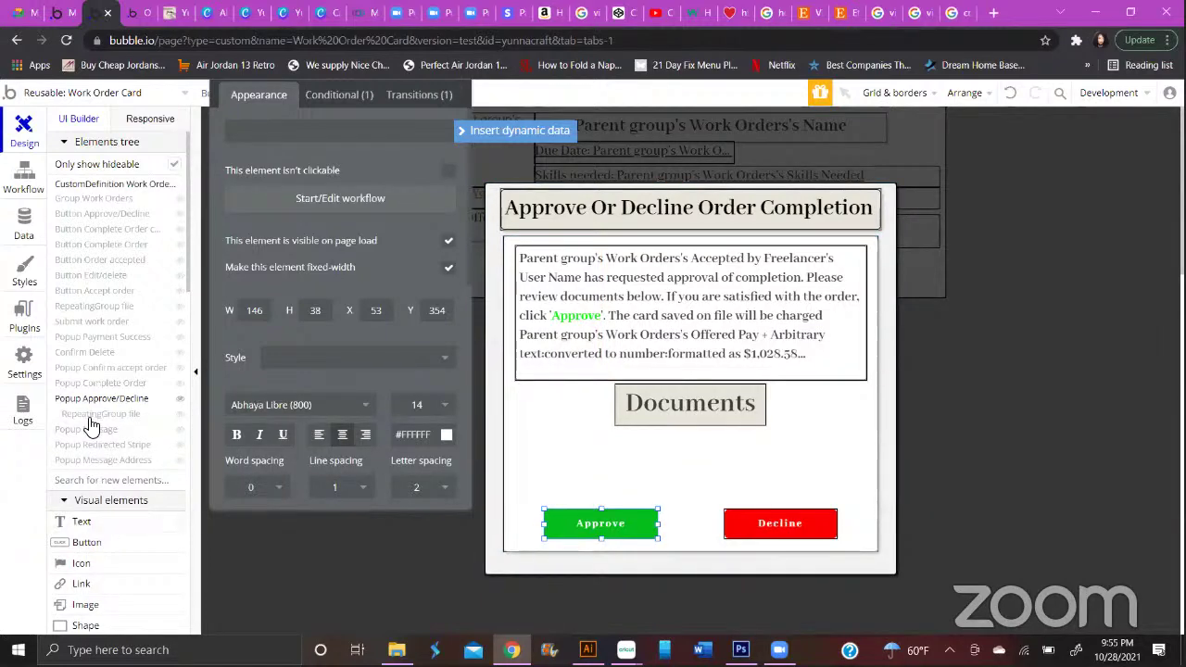
Add a new popup to the Work Order Card element and name it Popup Hidden Variables
scroll(95, 445, down, 5)
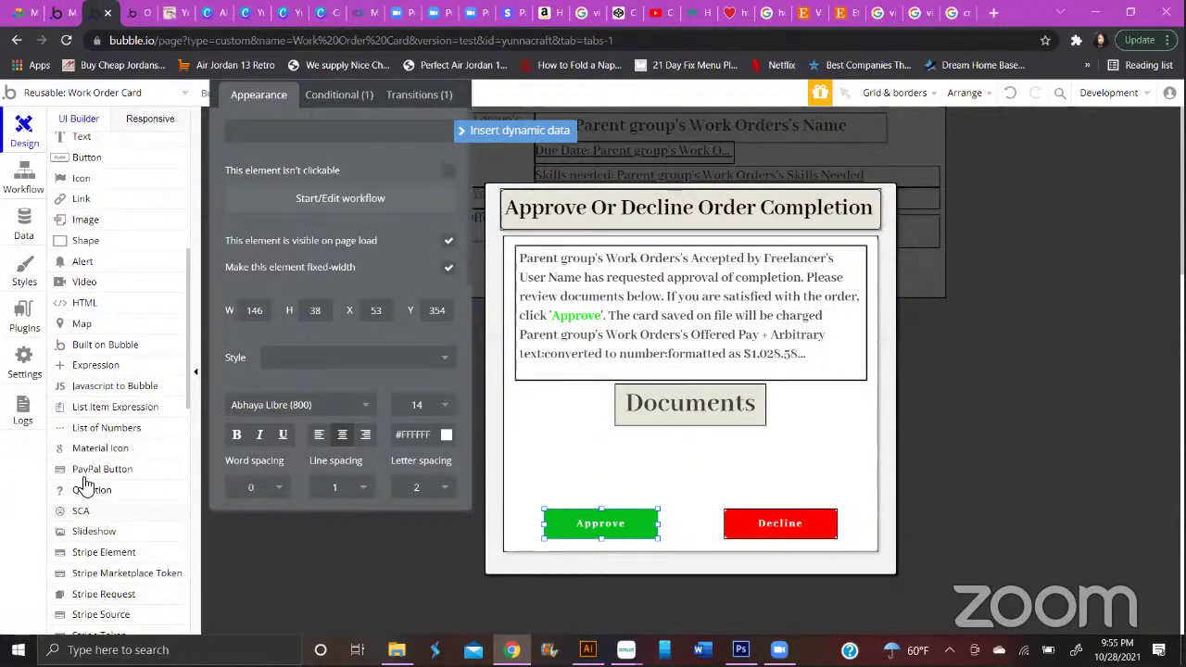
scroll(90, 491, down, 3)
click(98, 607)
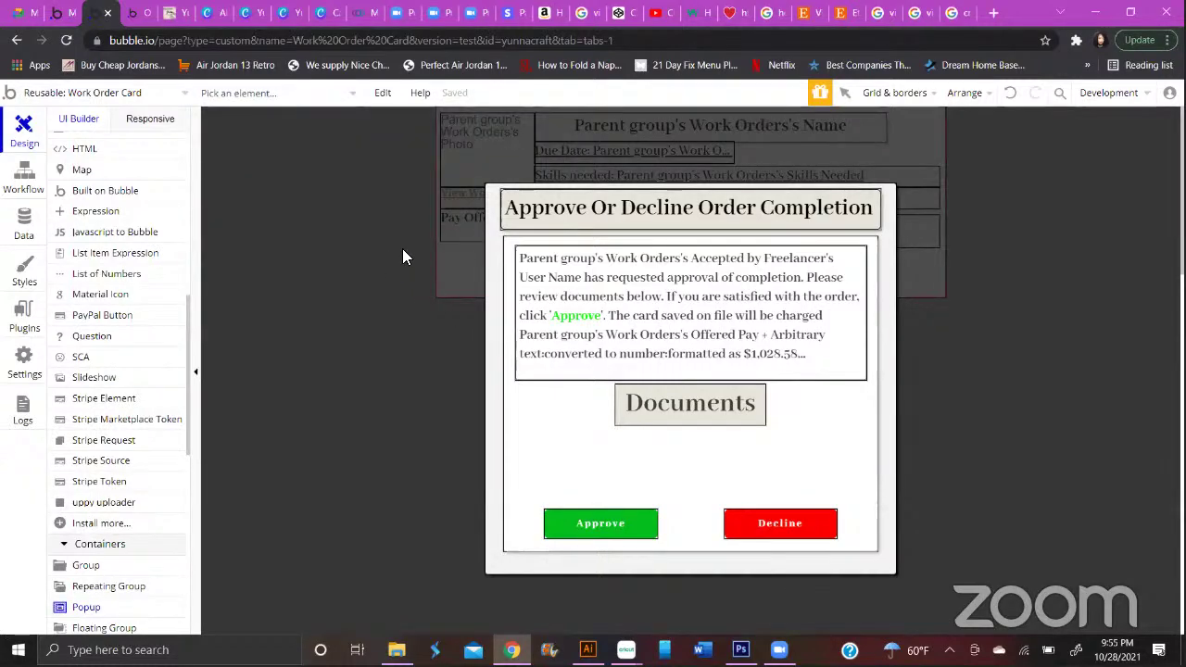
click(470, 302)
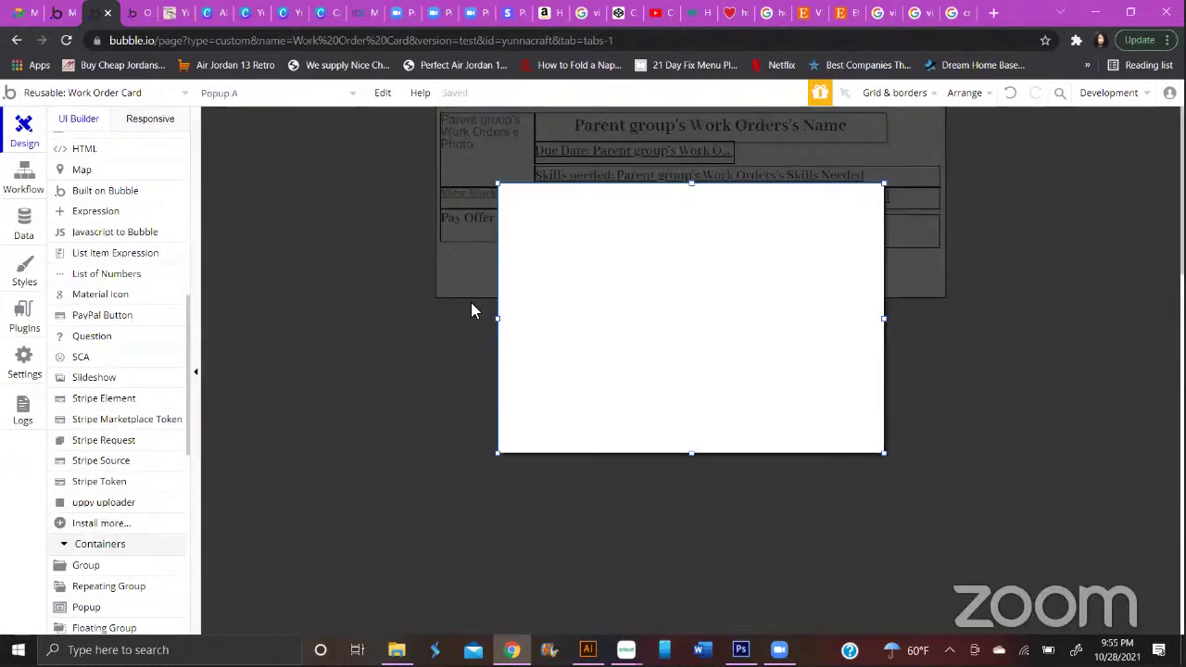
double_click(627, 269)
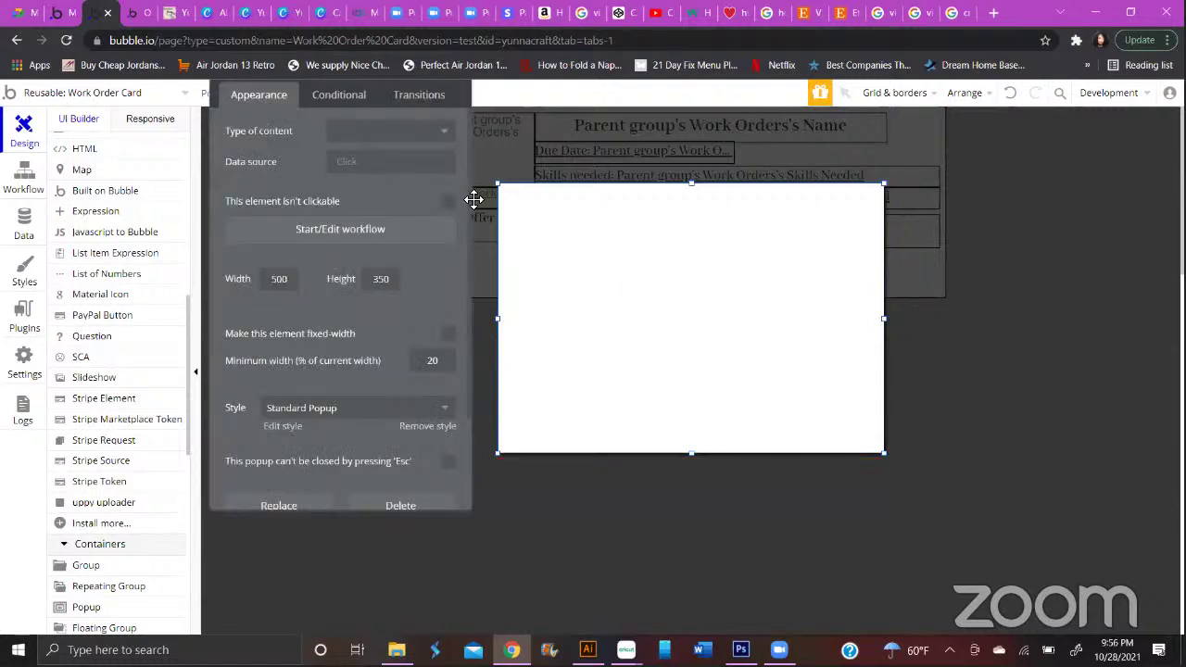
drag(382, 92, 386, 194)
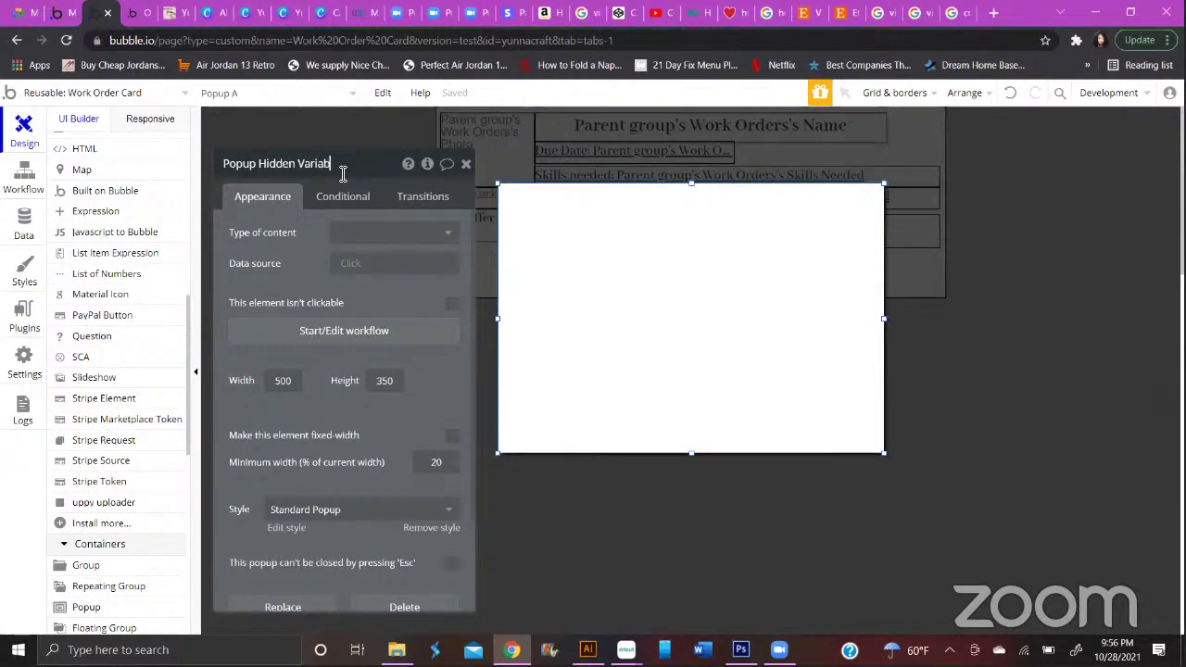
click(548, 238)
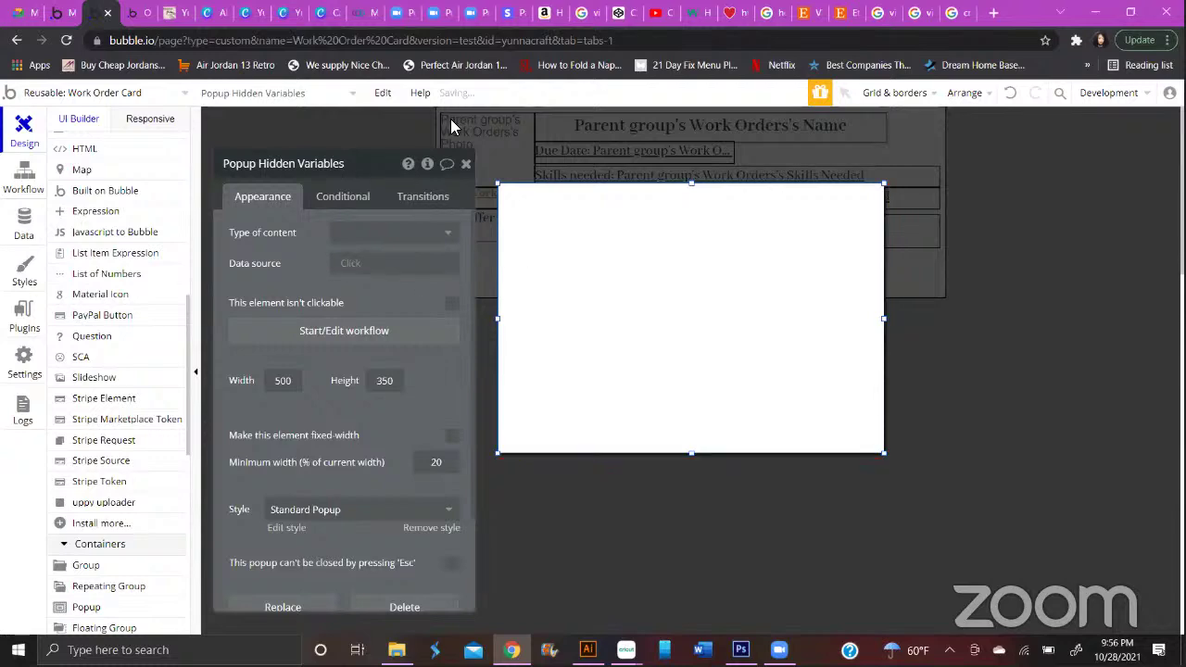
Add a group inside Popup Hidden Variables, about 370 by 49 px, near the popup's upper edge
click(412, 125)
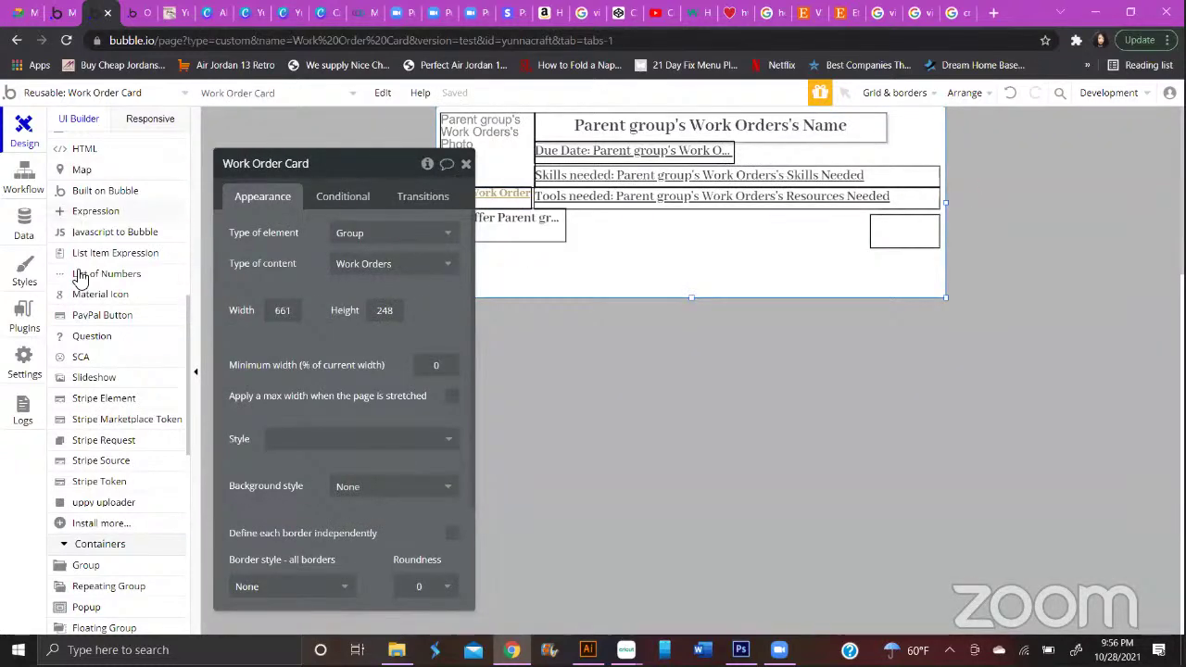
scroll(120, 203, up, 10)
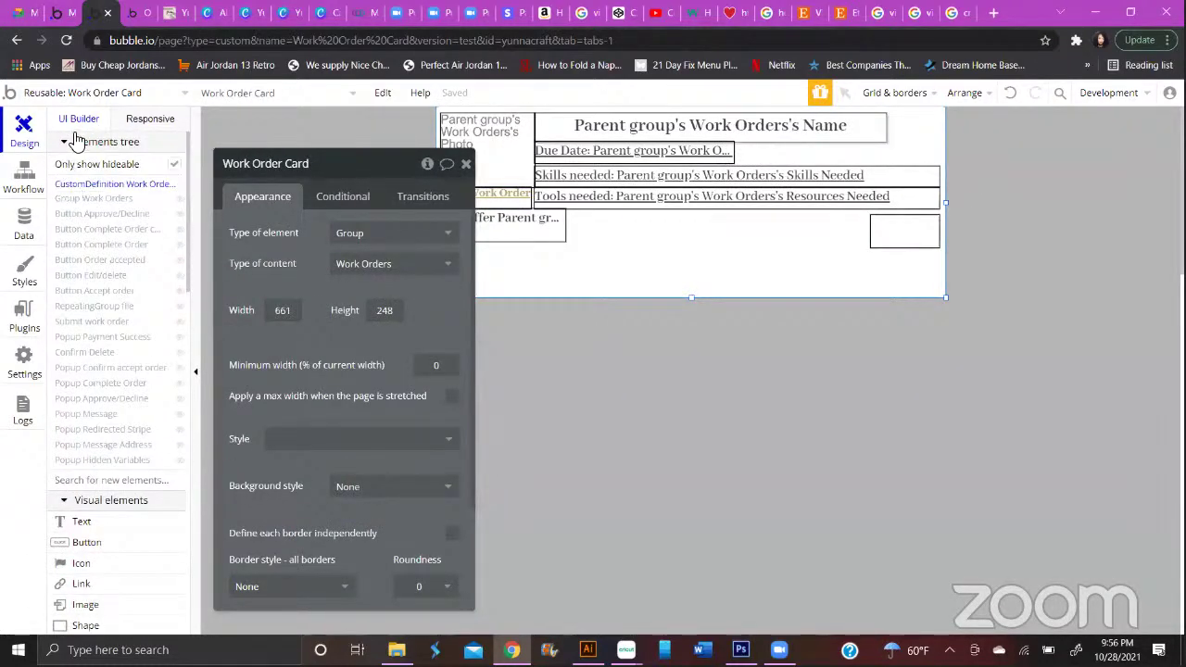
click(120, 460)
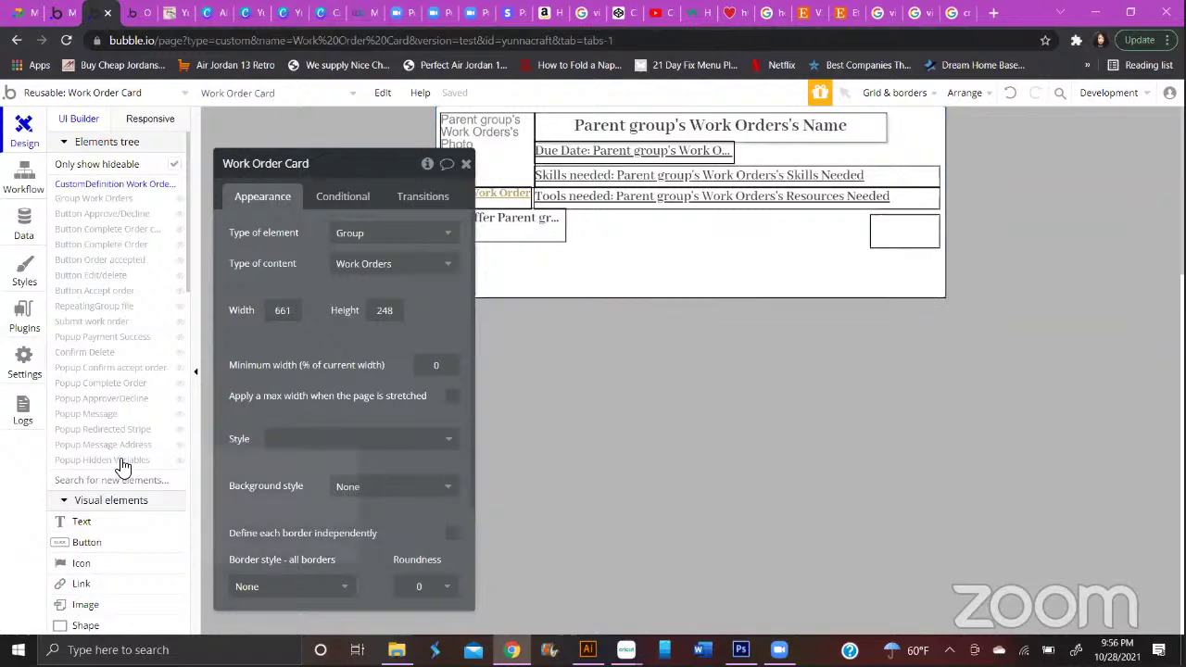
scroll(126, 463, down, 3)
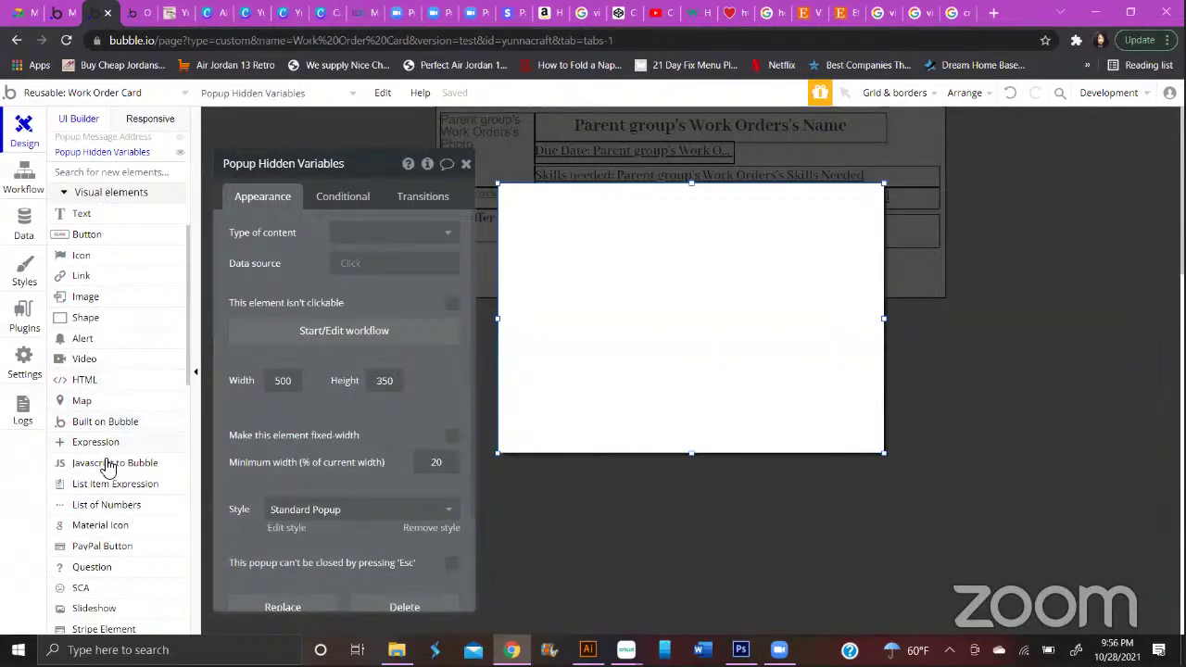
scroll(100, 301, down, 5)
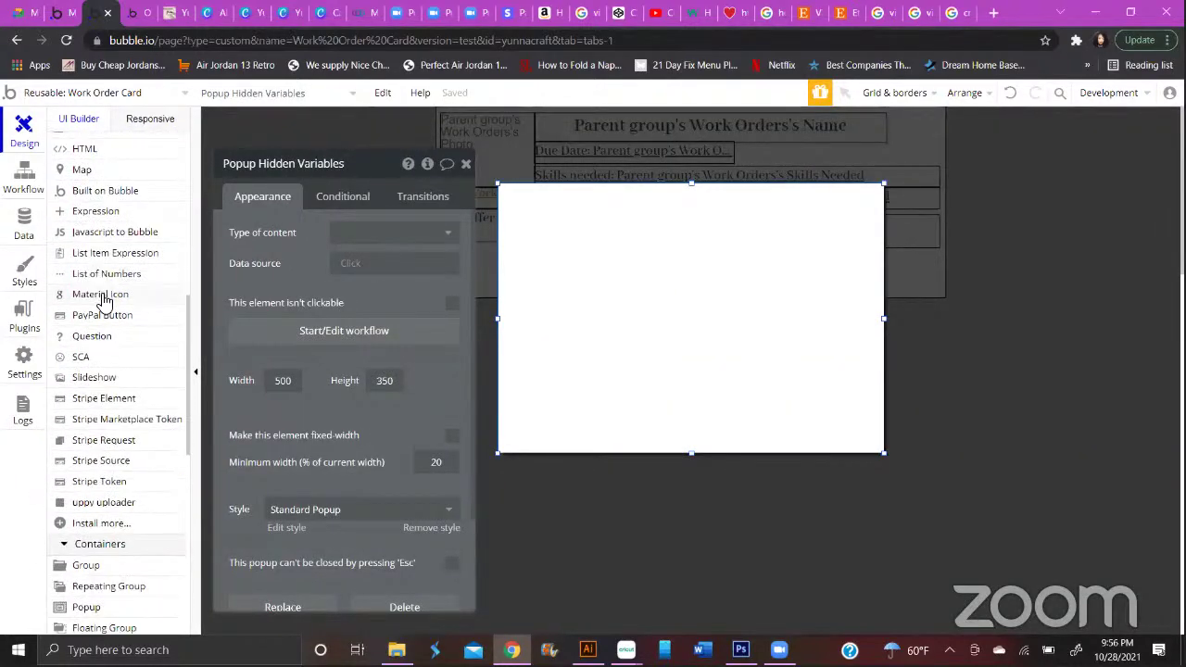
click(102, 335)
mouse_move(537, 203)
mouse_down()
mouse_move(747, 373)
mouse_move(847, 430)
mouse_up()
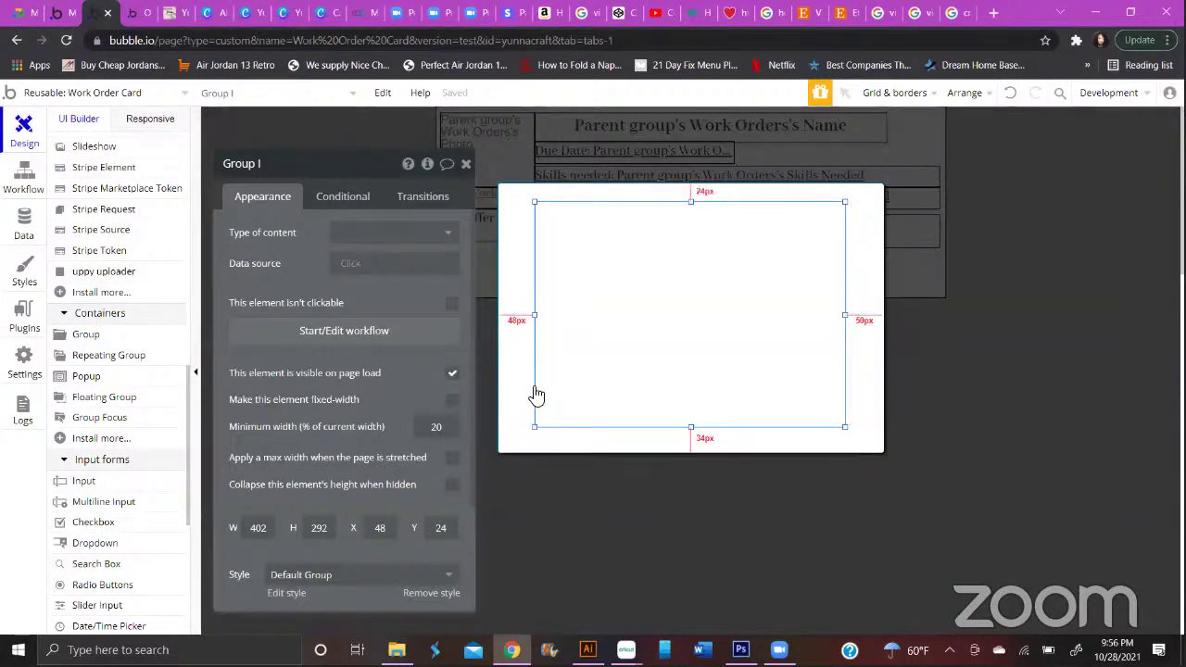
drag(538, 431, 577, 229)
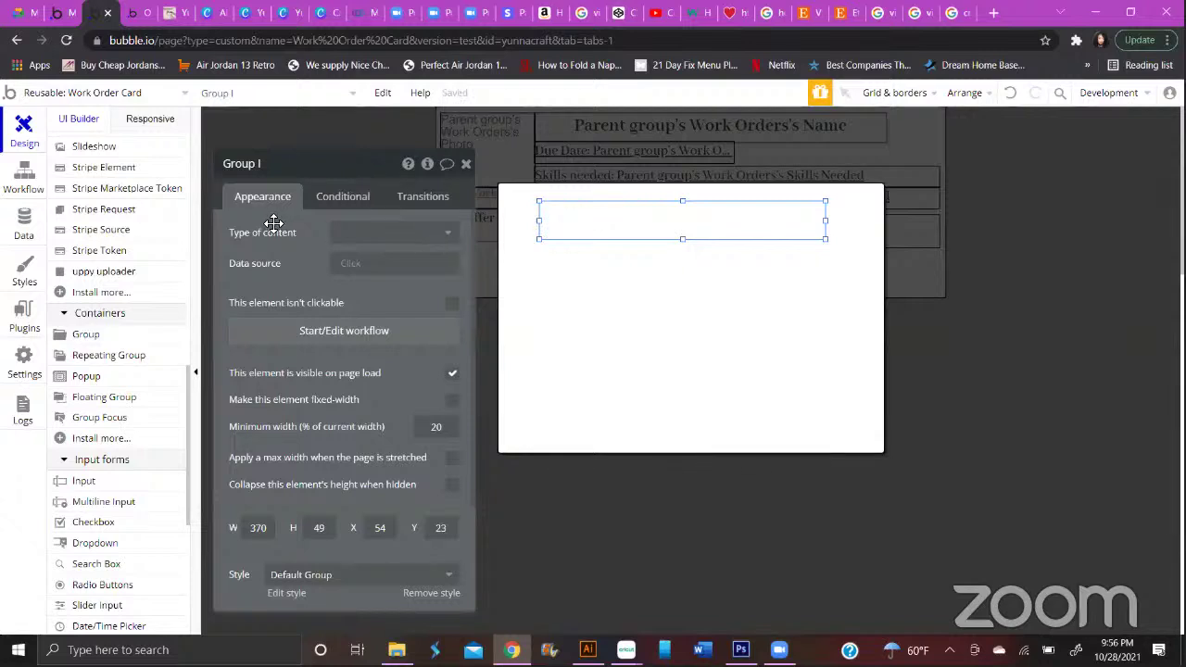
Set the new group's type of content to number
click(389, 234)
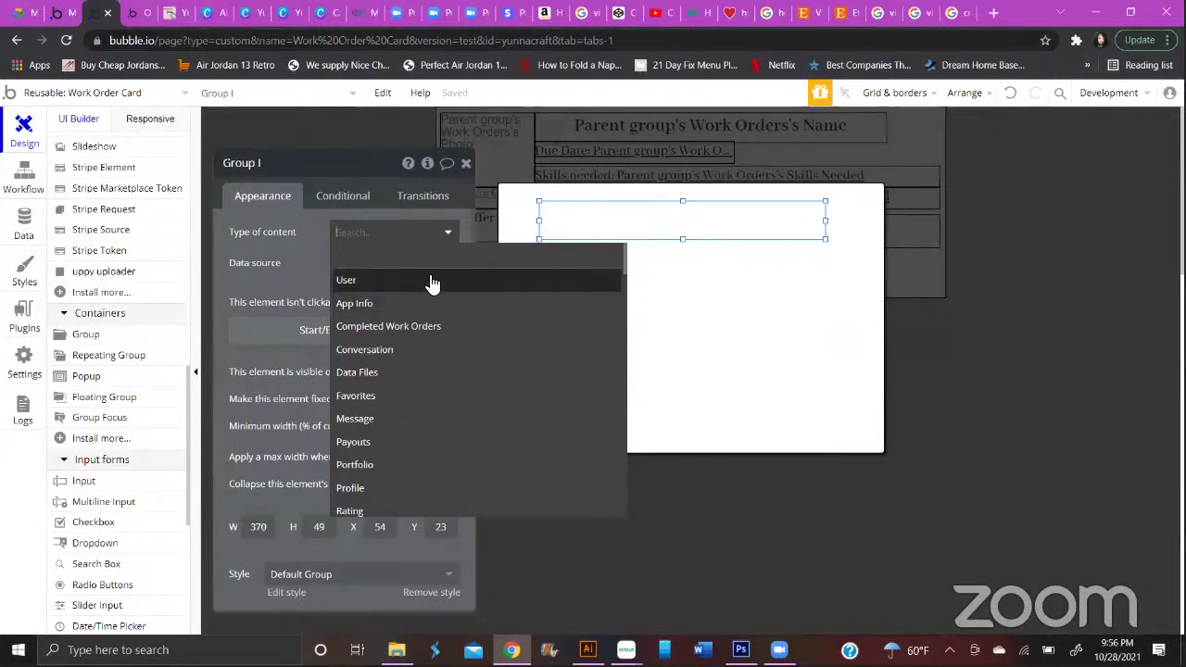
text(nu)
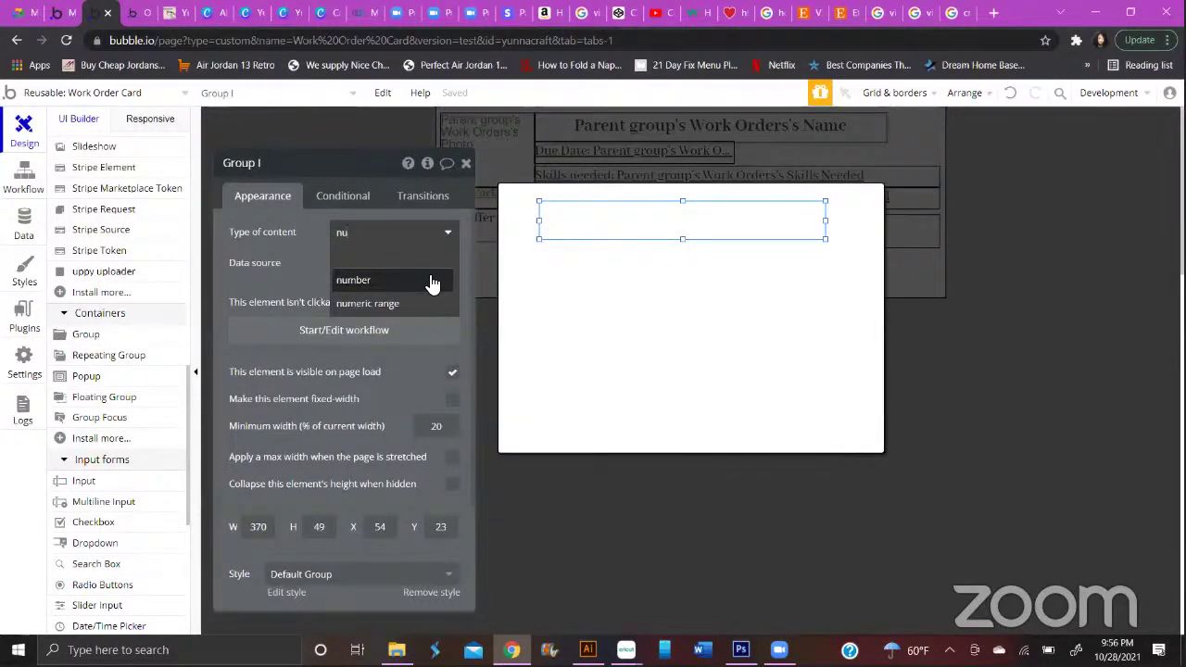
click(432, 281)
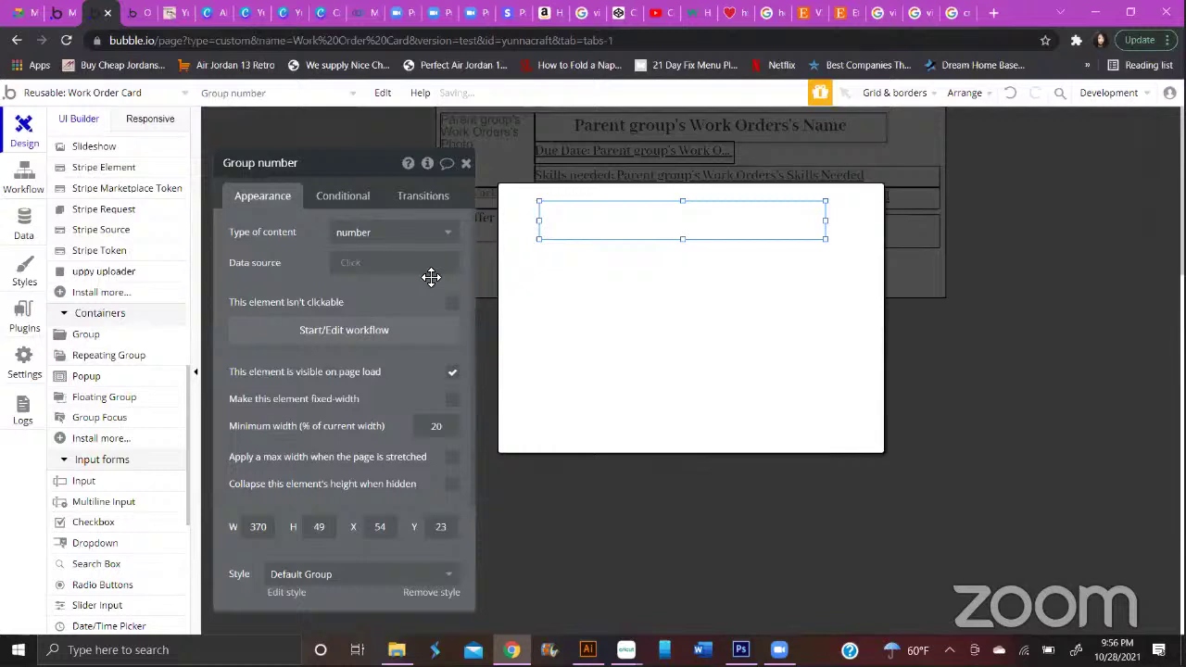
Set the number group's data source to Current date/time rounded down to day
click(356, 262)
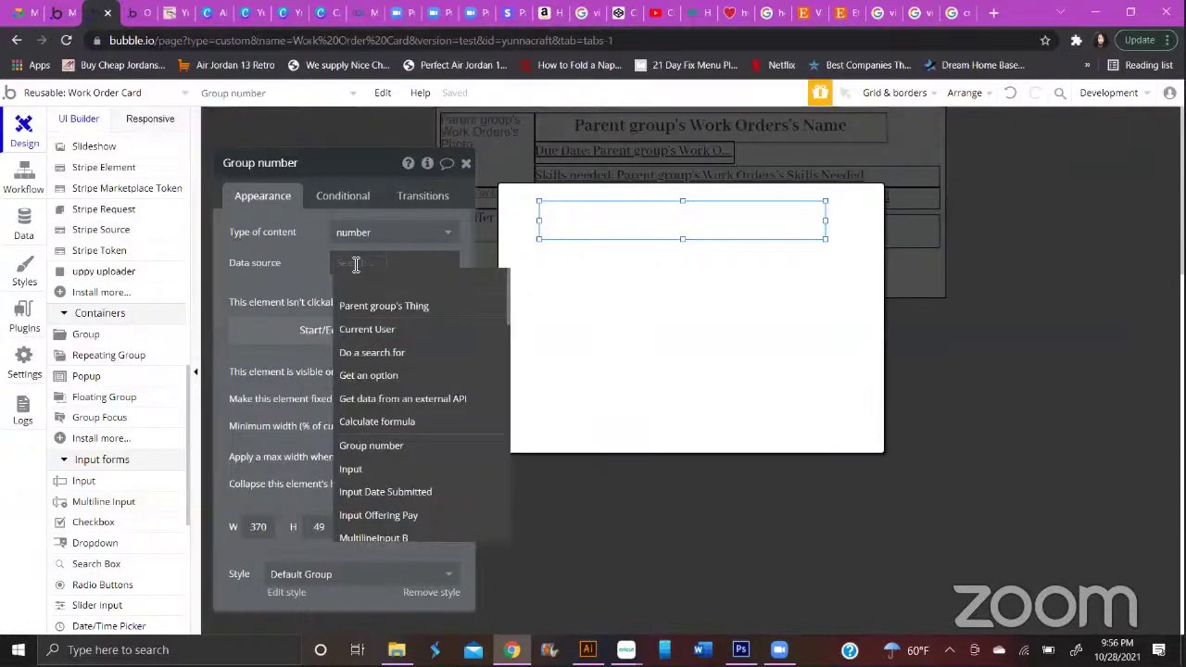
scroll(376, 463, down, 5)
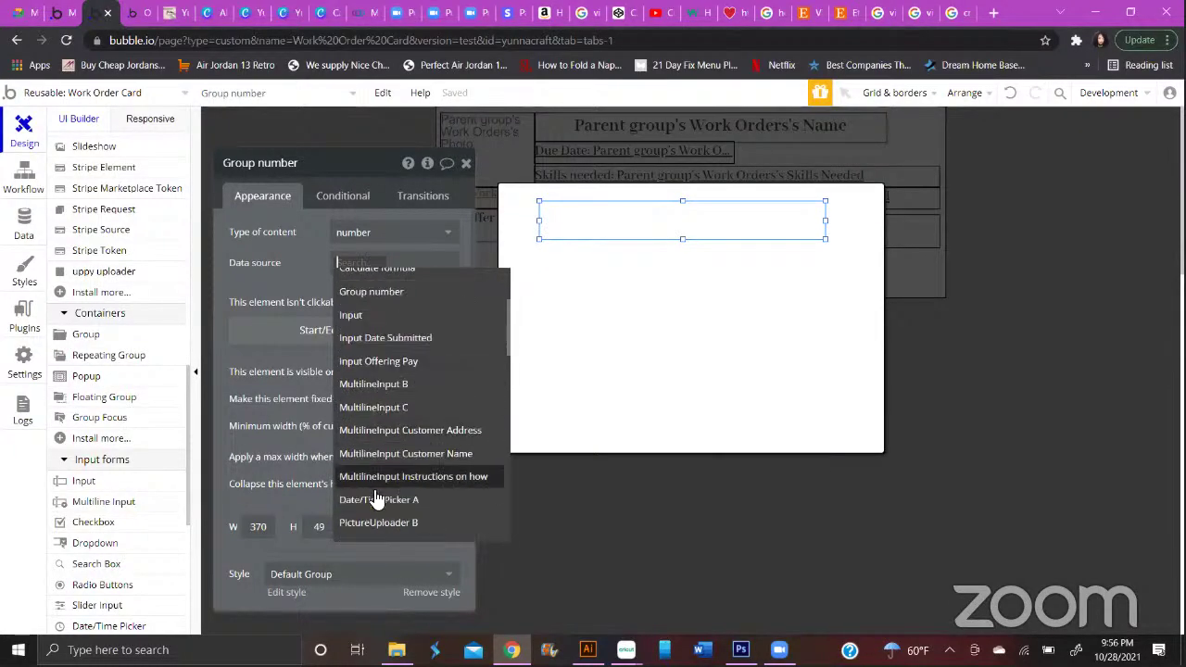
scroll(385, 516, up, 5)
text(c)
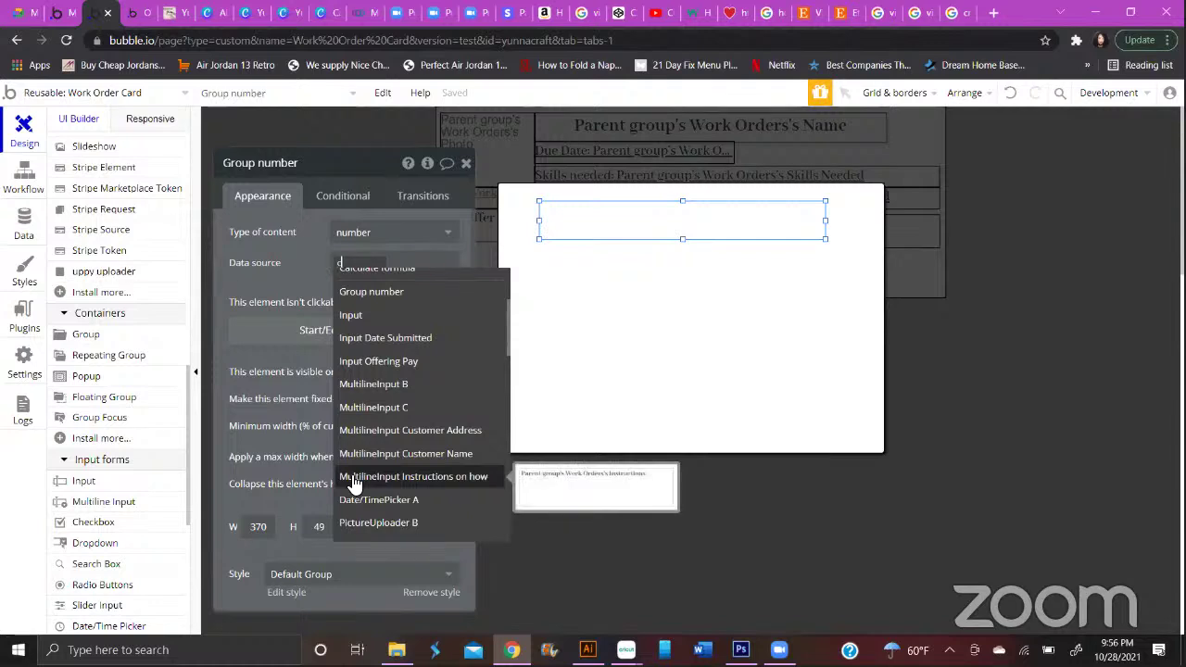
text(urr)
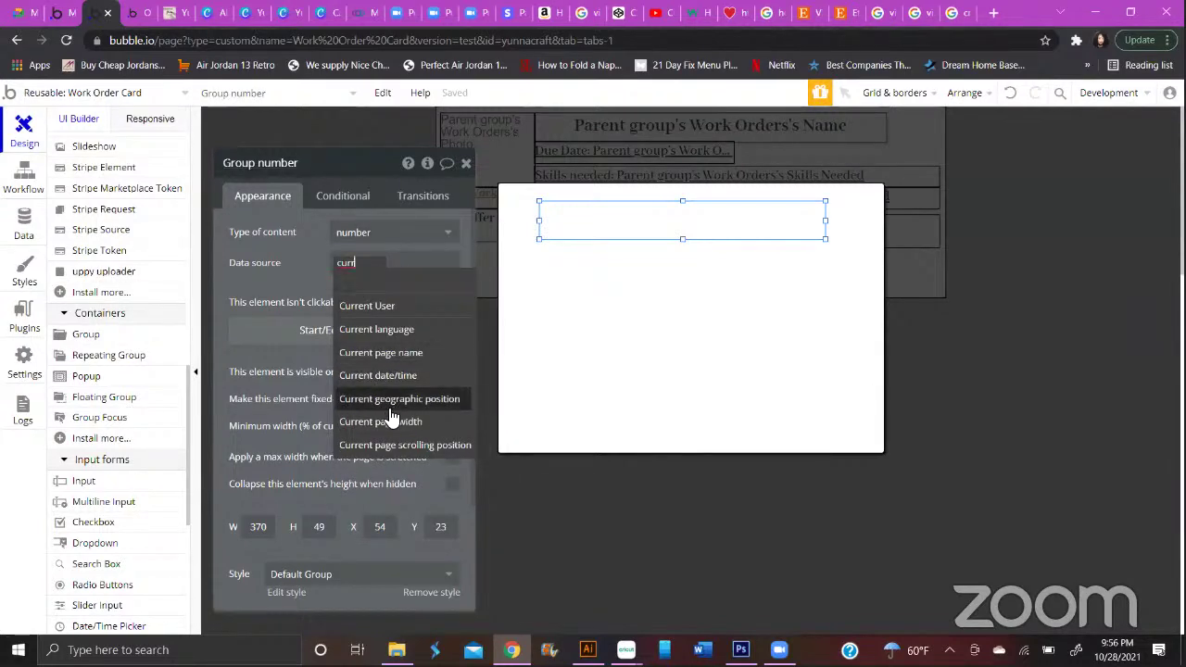
click(396, 378)
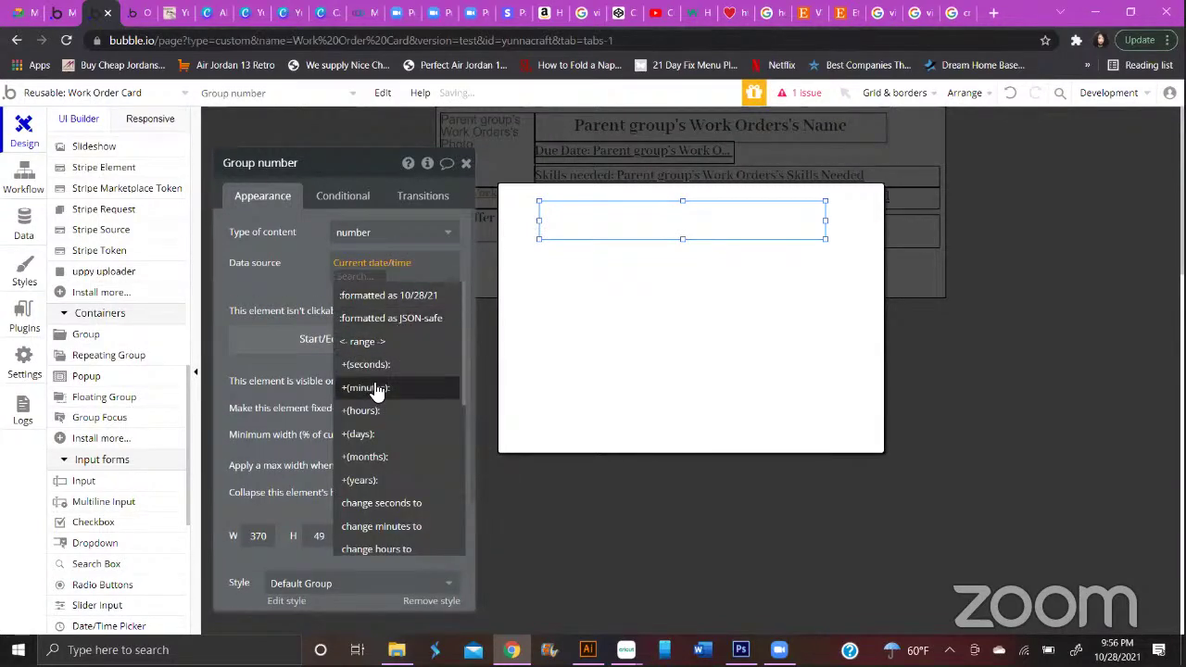
scroll(396, 464, down, 4)
click(399, 426)
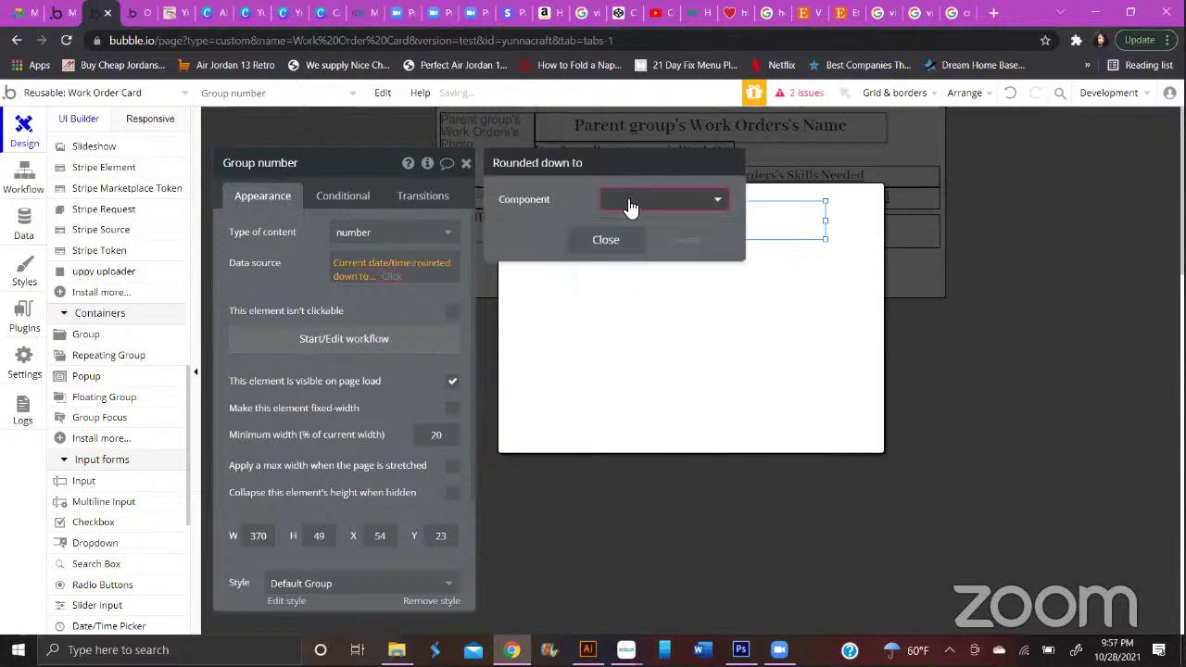
click(627, 202)
click(616, 270)
click(440, 288)
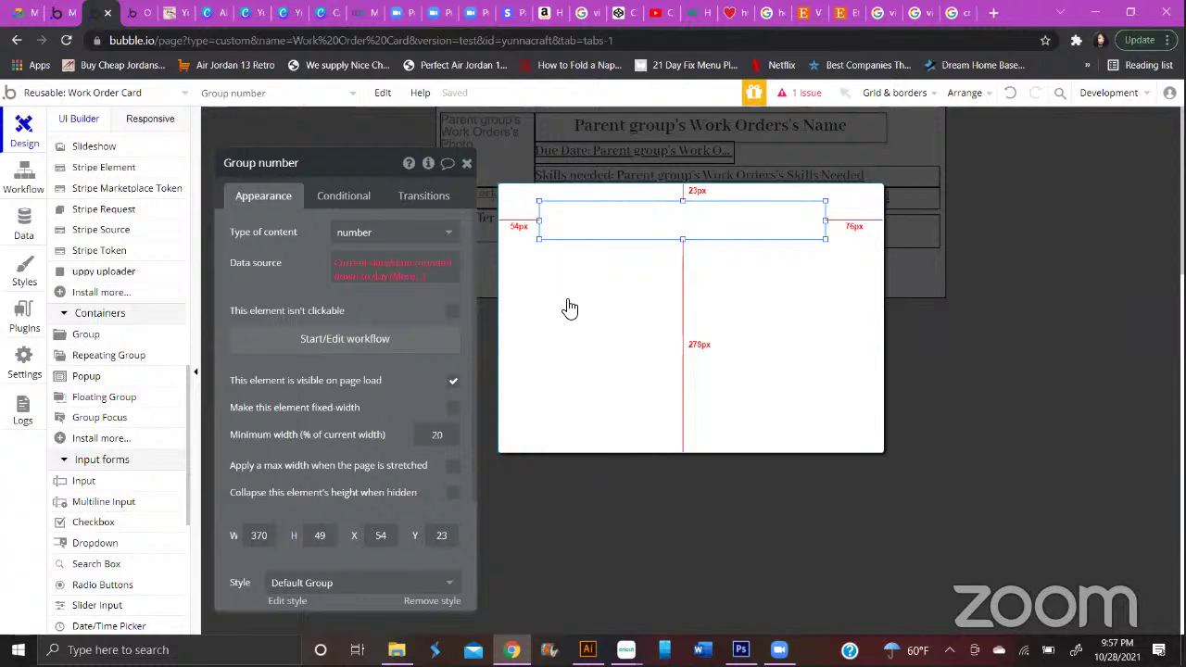
mouse_move(414, 281)
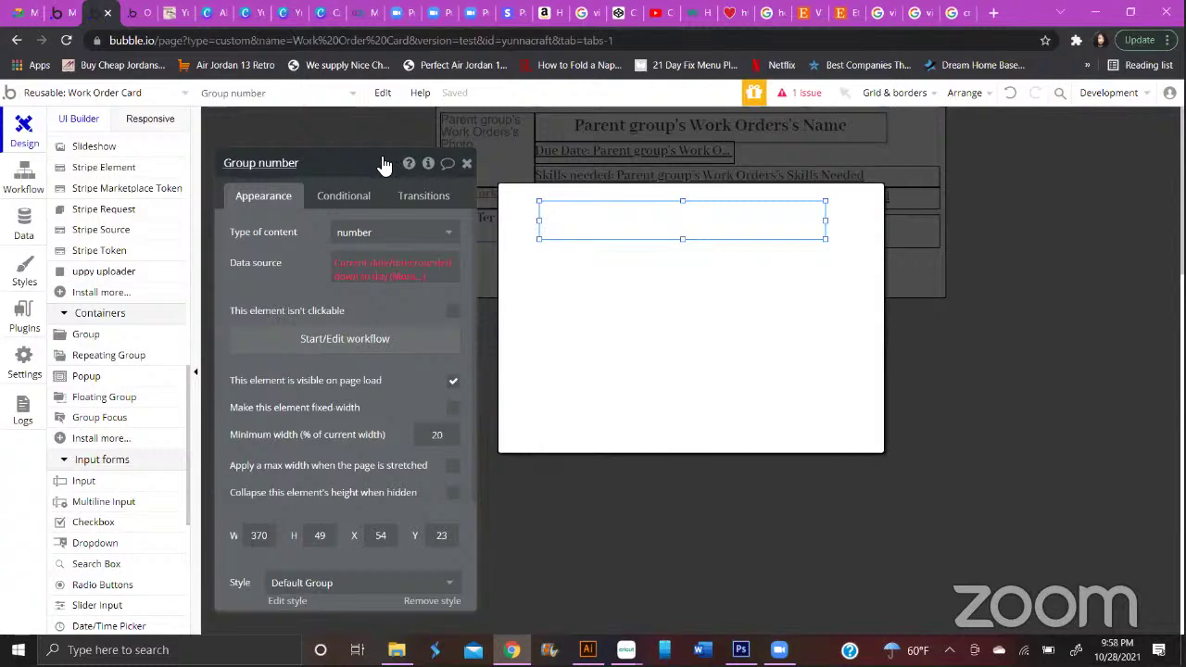
drag(372, 171, 360, 134)
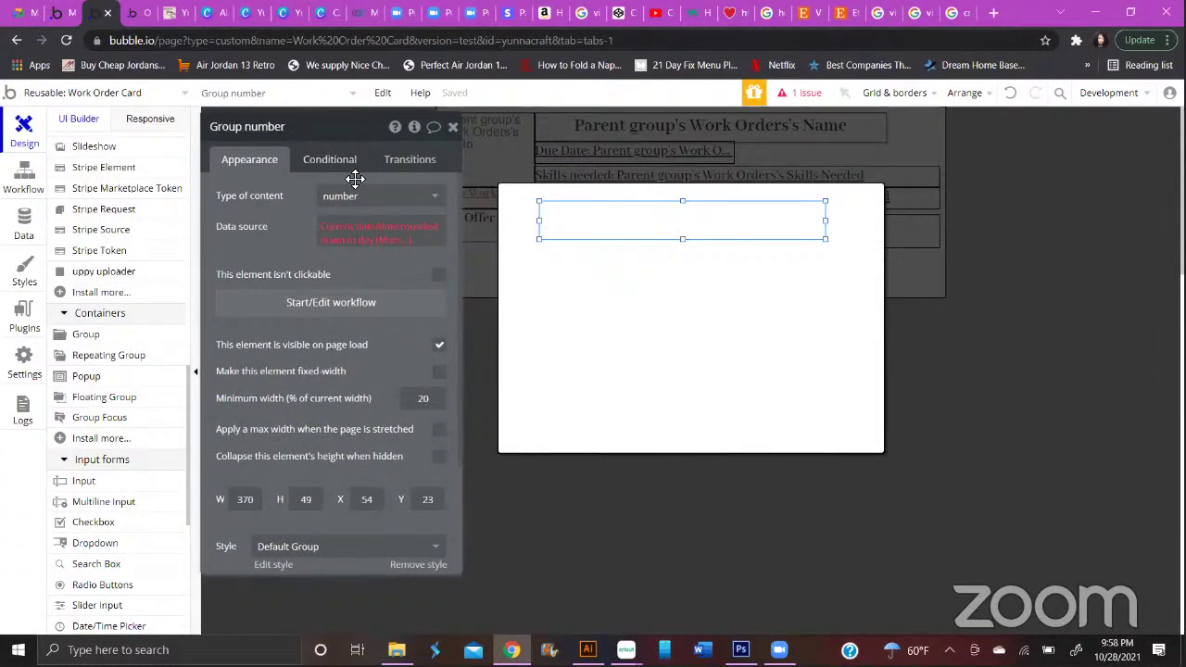
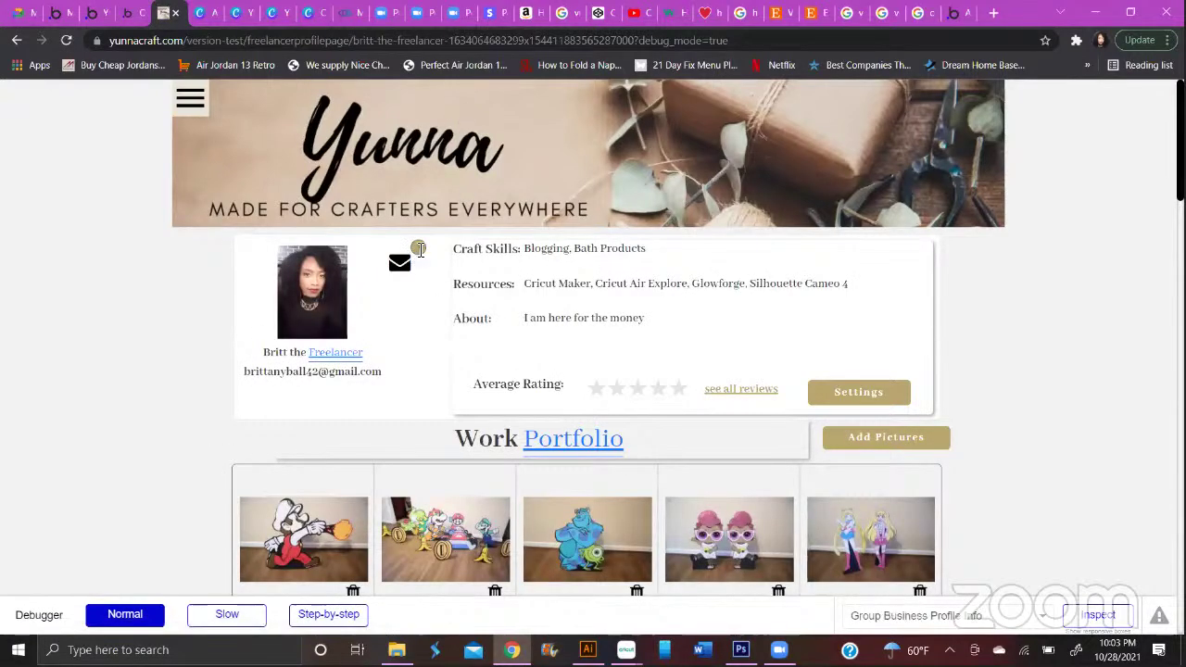
Open the freelancer's inbox in the site preview, close the CareerBuilder ad page, and view the first Yunna System Message
click(414, 258)
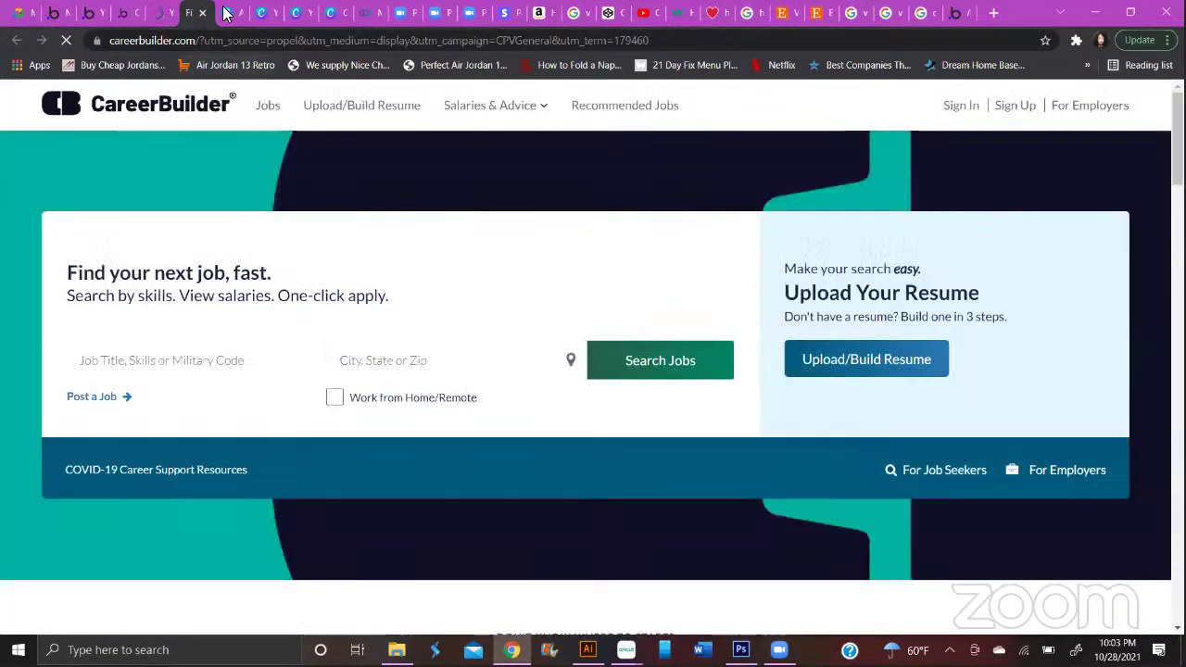
click(201, 12)
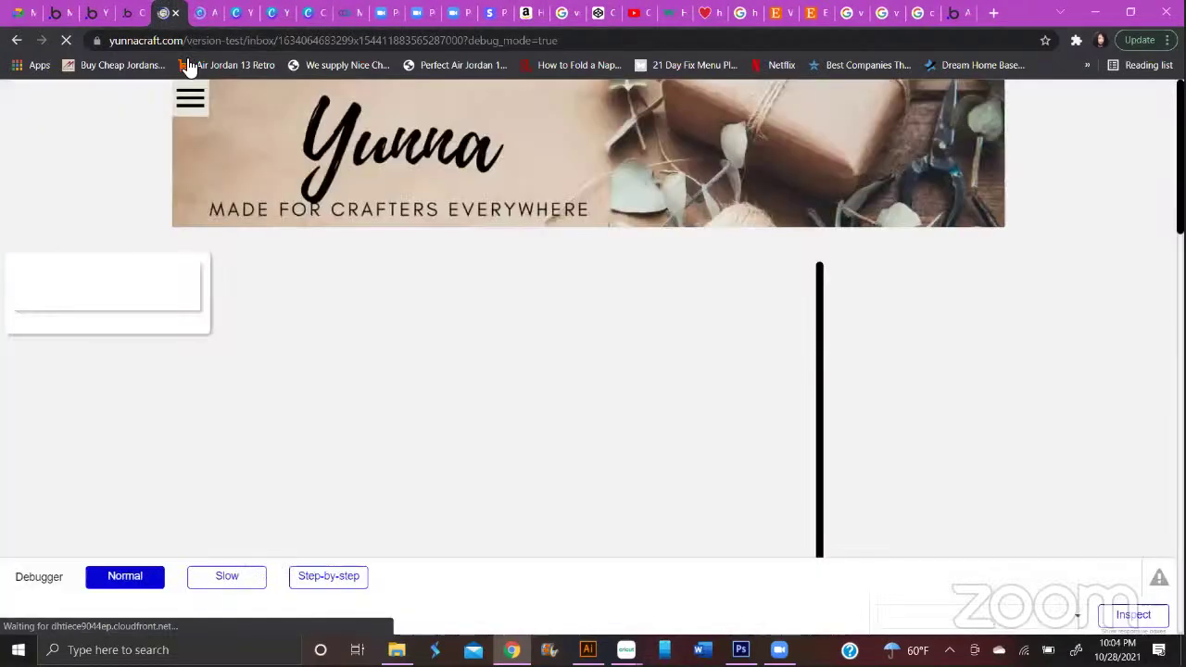
click(54, 344)
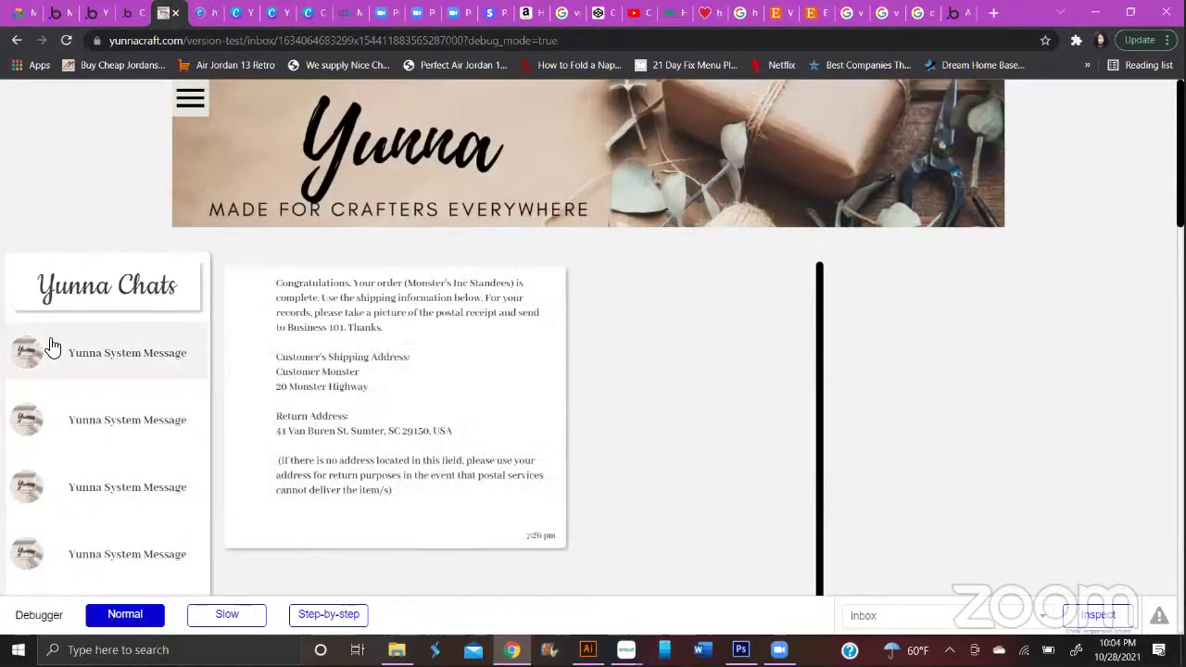
Switch to the inbox page in the Bubble editor and reveal its hidden message recipient, current user, input and conversation groups
click(103, 14)
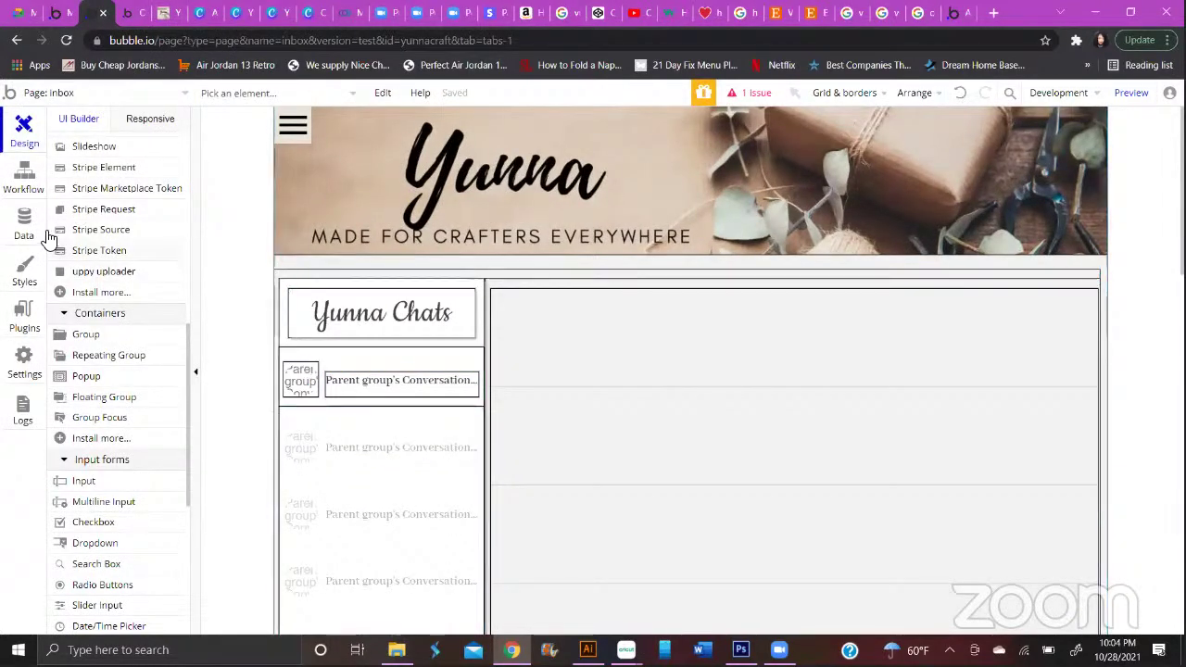
scroll(121, 218, up, 10)
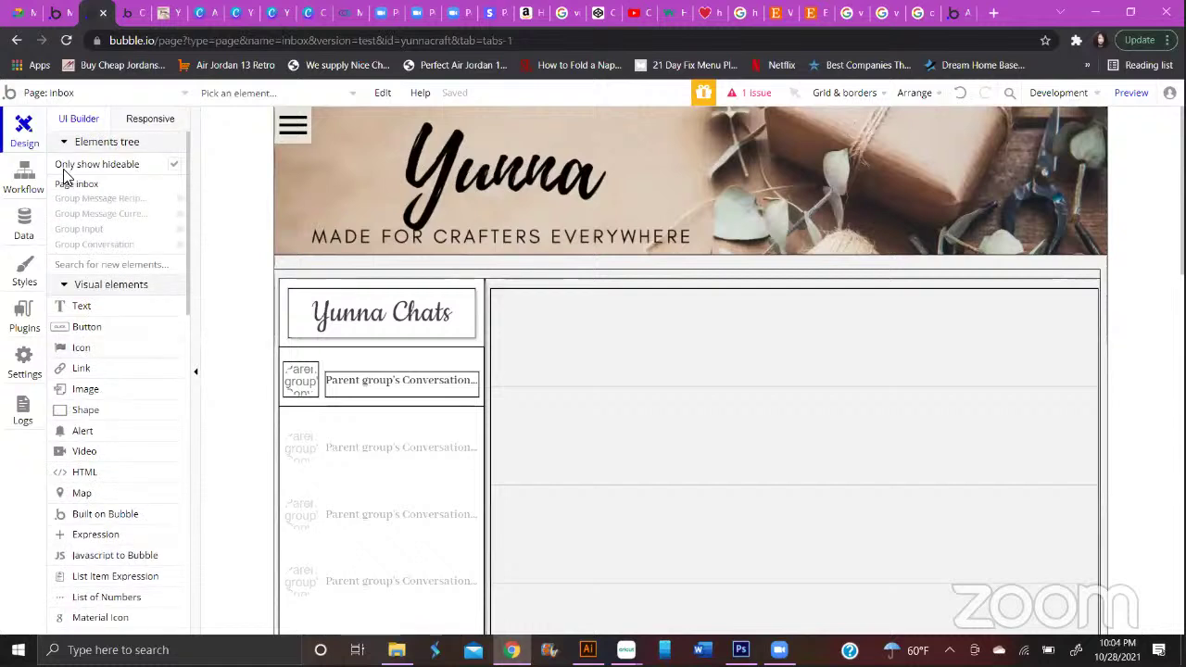
click(98, 200)
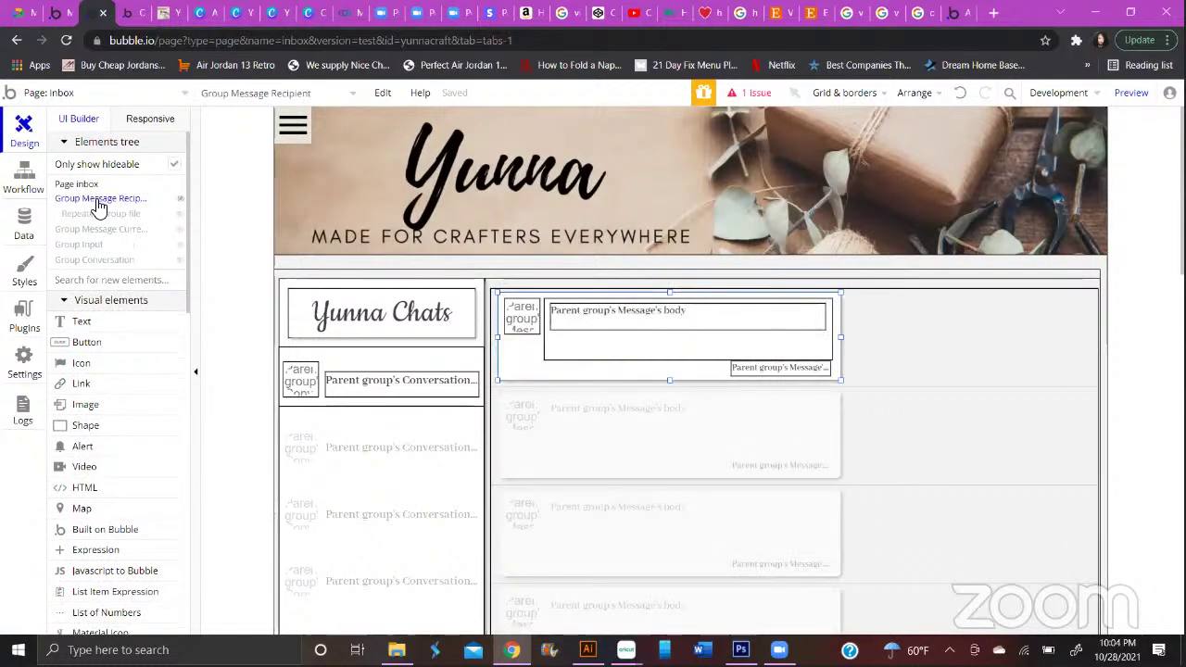
click(102, 215)
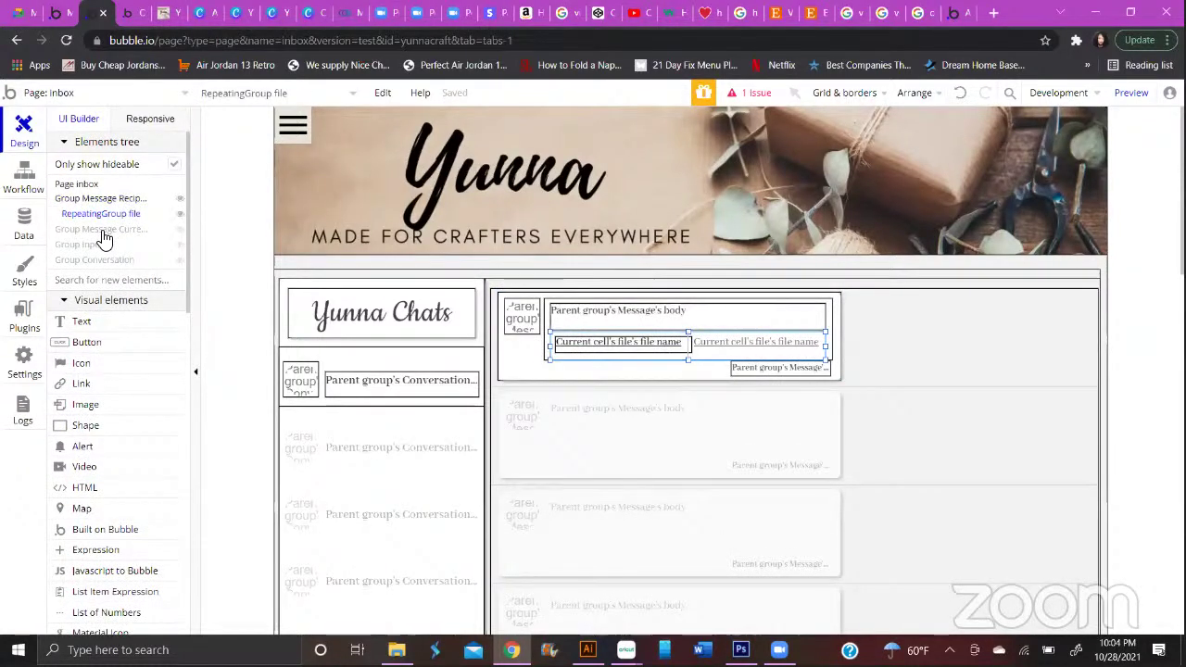
click(102, 231)
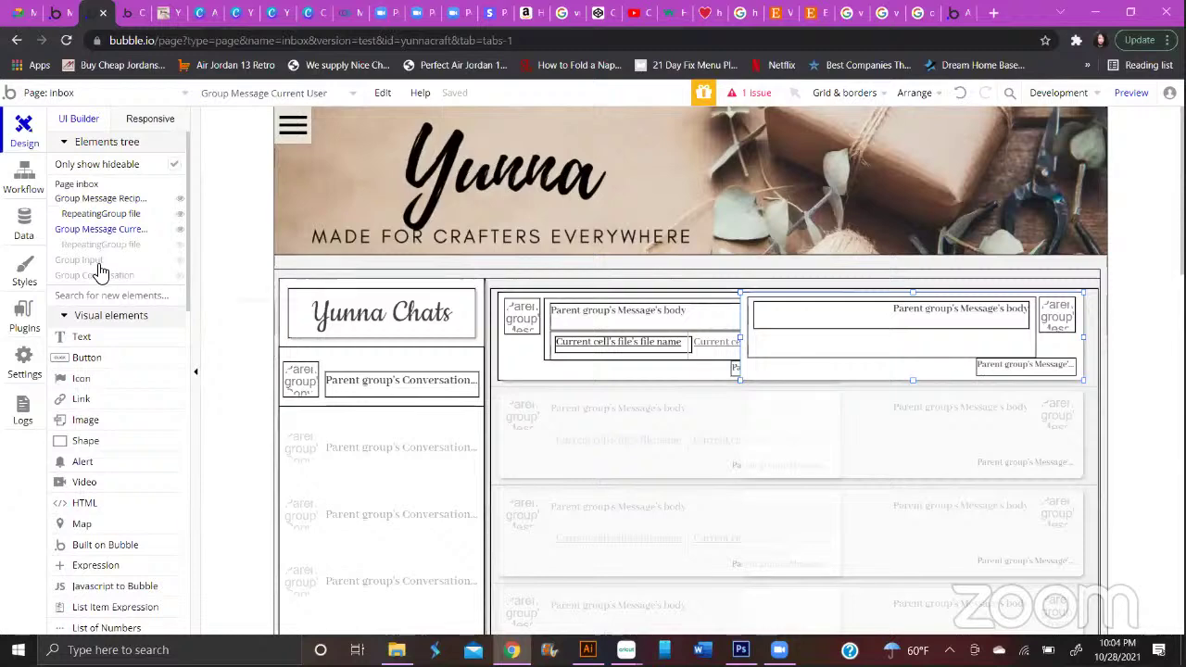
click(95, 262)
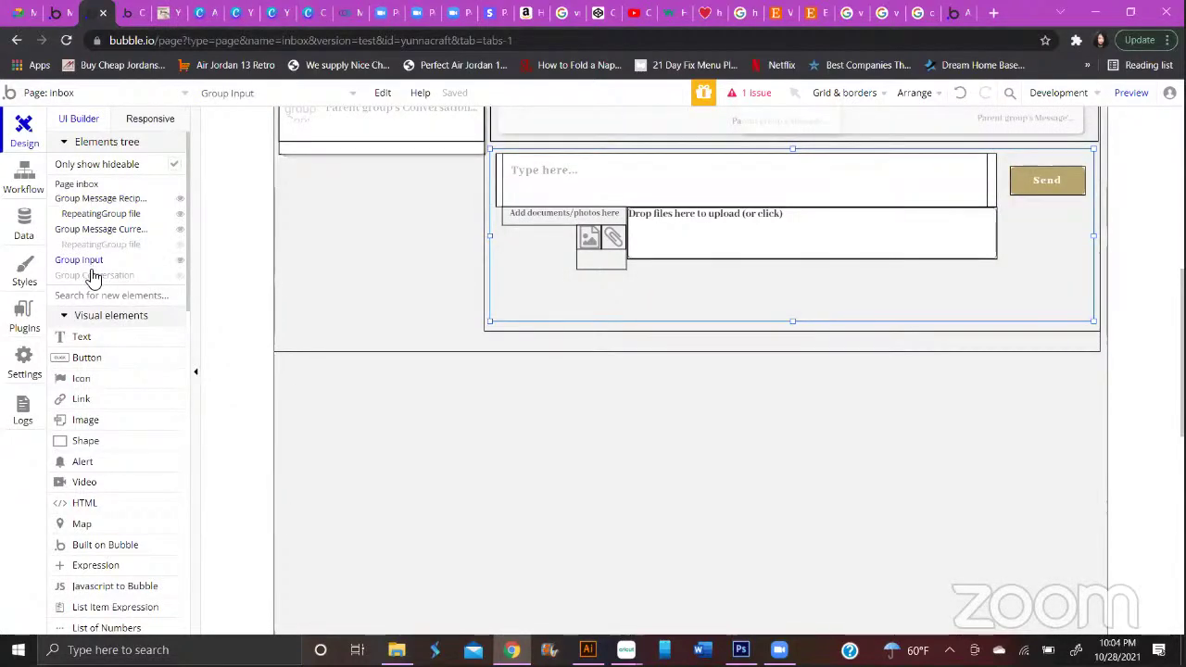
click(95, 278)
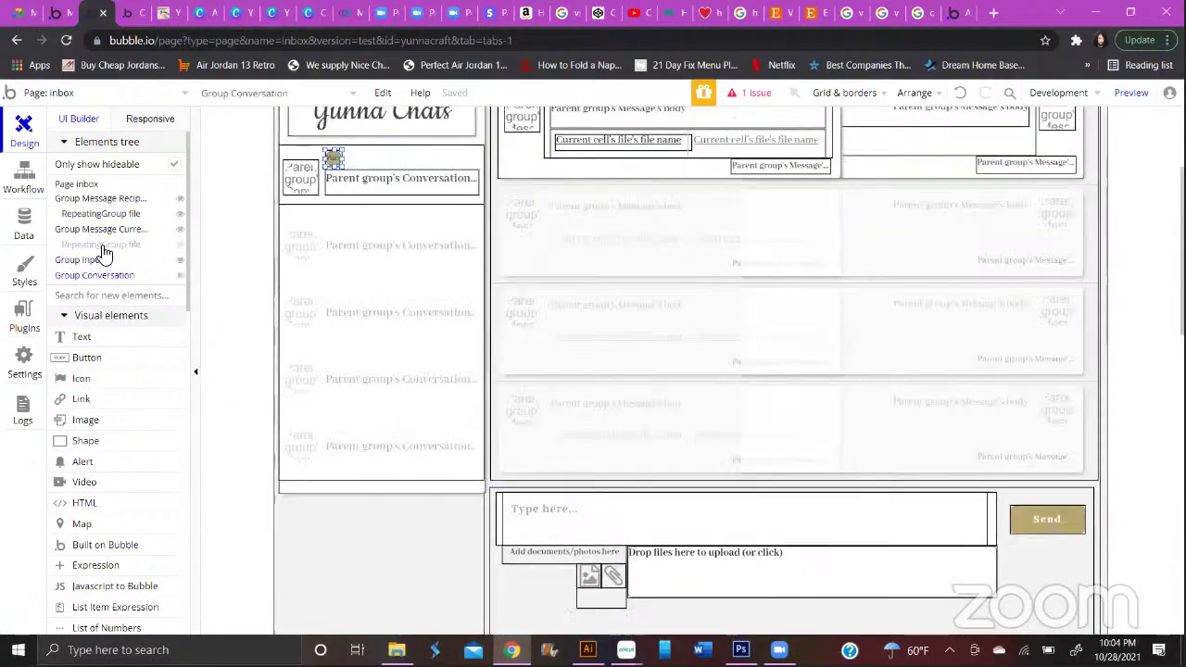
Open the Text counter element's properties in the conversation group and examine its message count expression
double_click(335, 162)
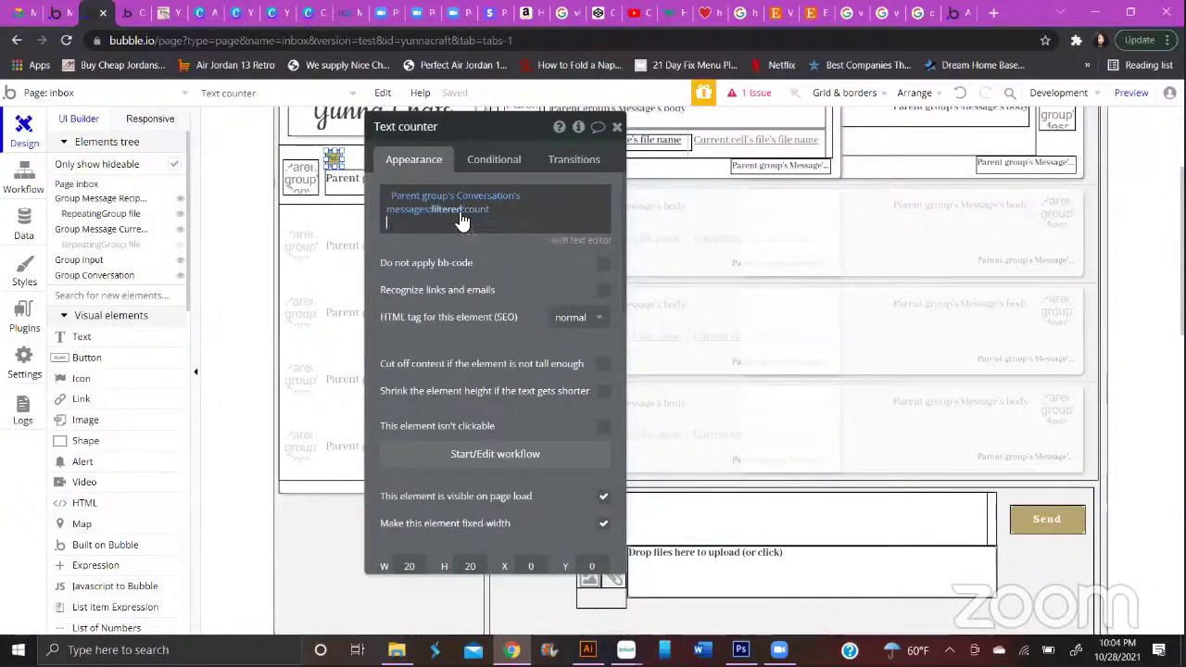
click(416, 227)
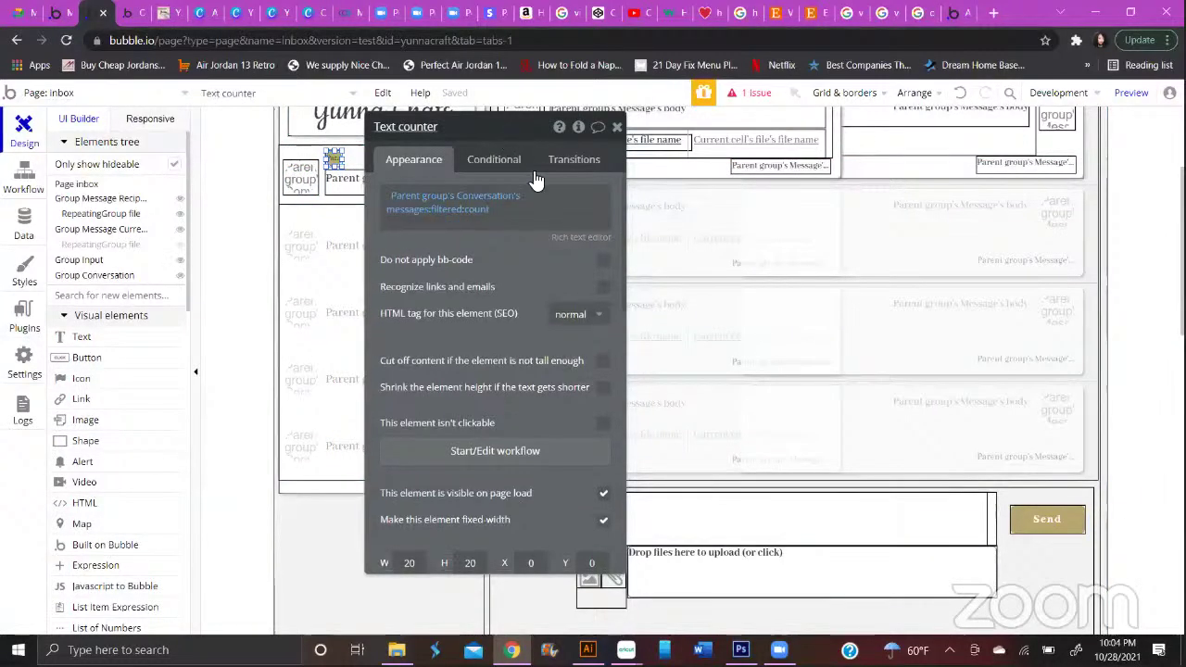
drag(506, 129, 545, 218)
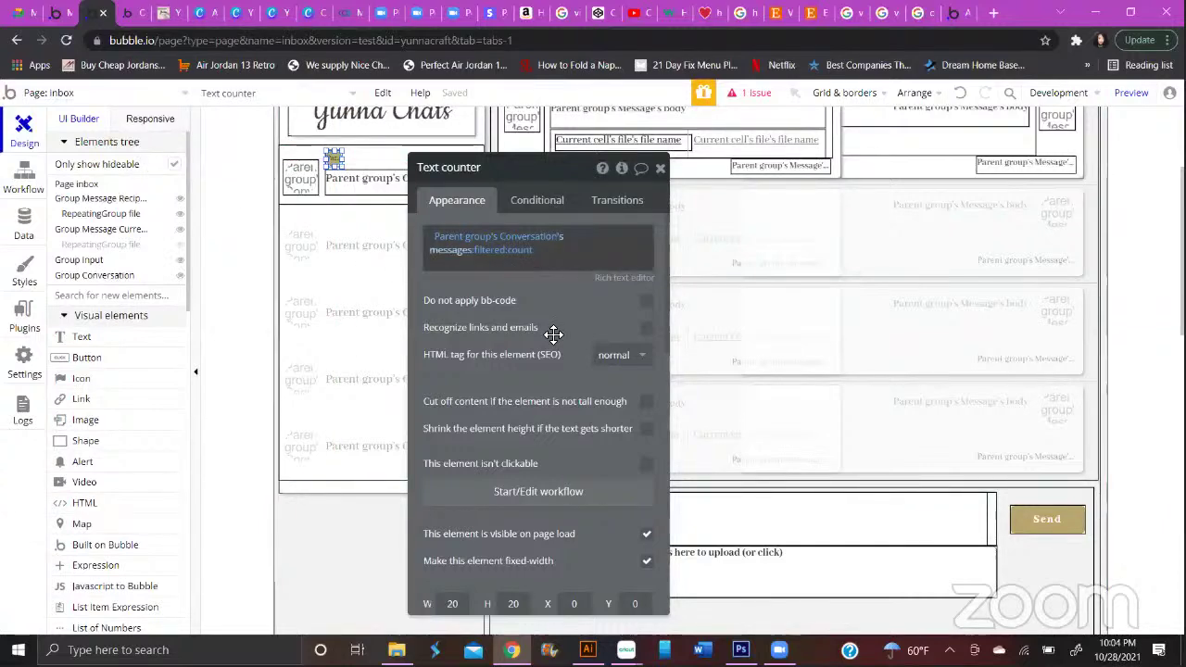
Open the workflow of the inbox page's Send button
scroll(860, 269, up, 1)
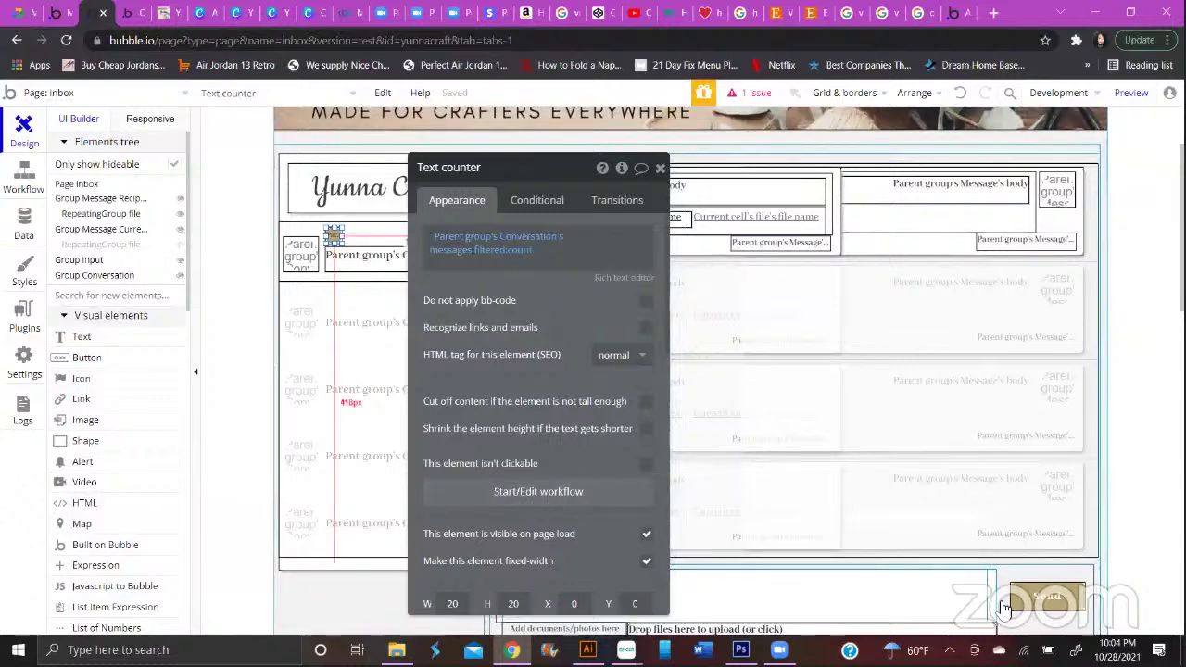
click(1047, 596)
click(584, 308)
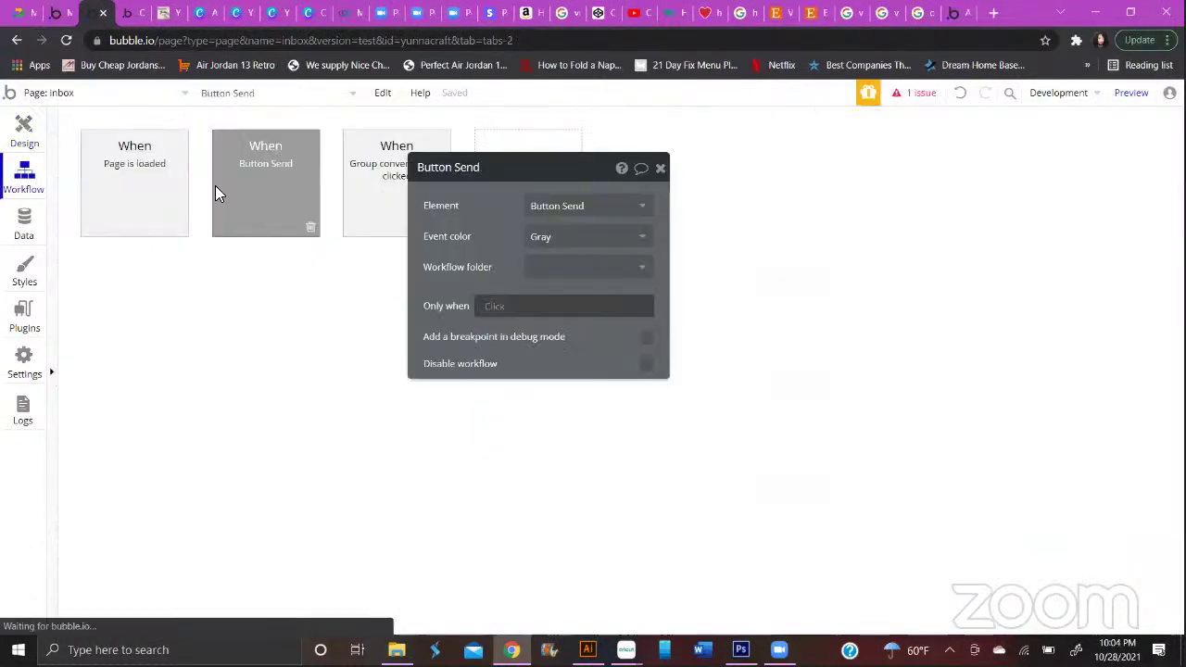
Examine the Send workflow's Create a new Message, Make changes to Conversation and Make changes to a list of Users actions
click(191, 291)
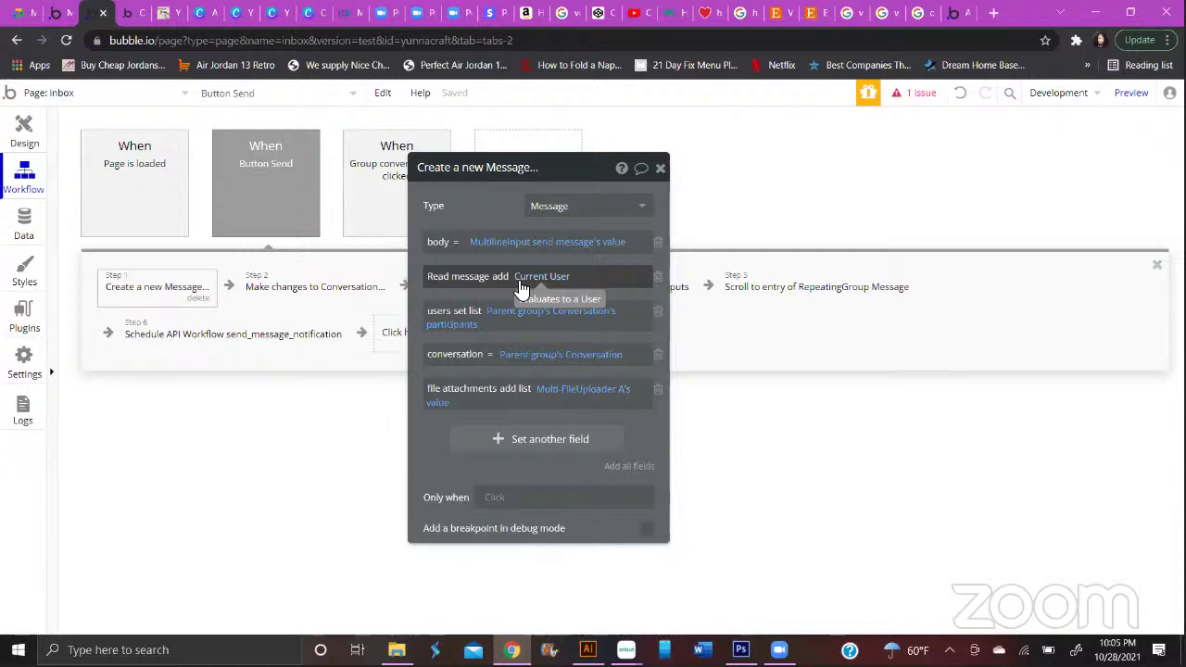
click(336, 291)
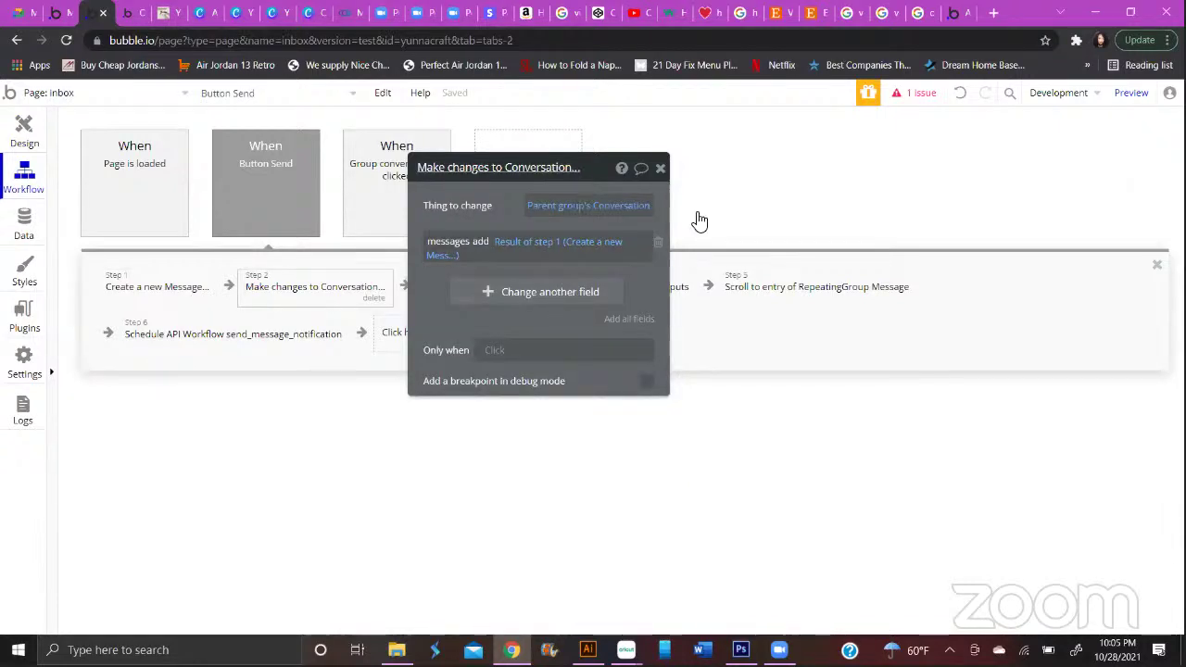
drag(475, 174, 925, 221)
click(489, 287)
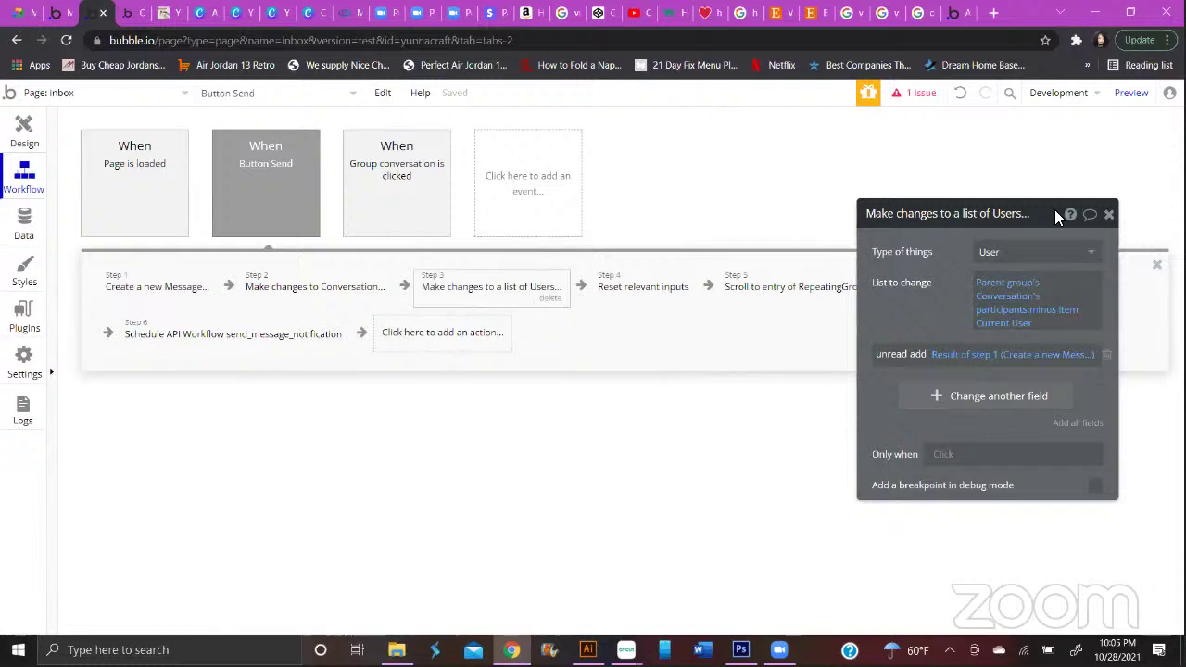
drag(1037, 222, 791, 134)
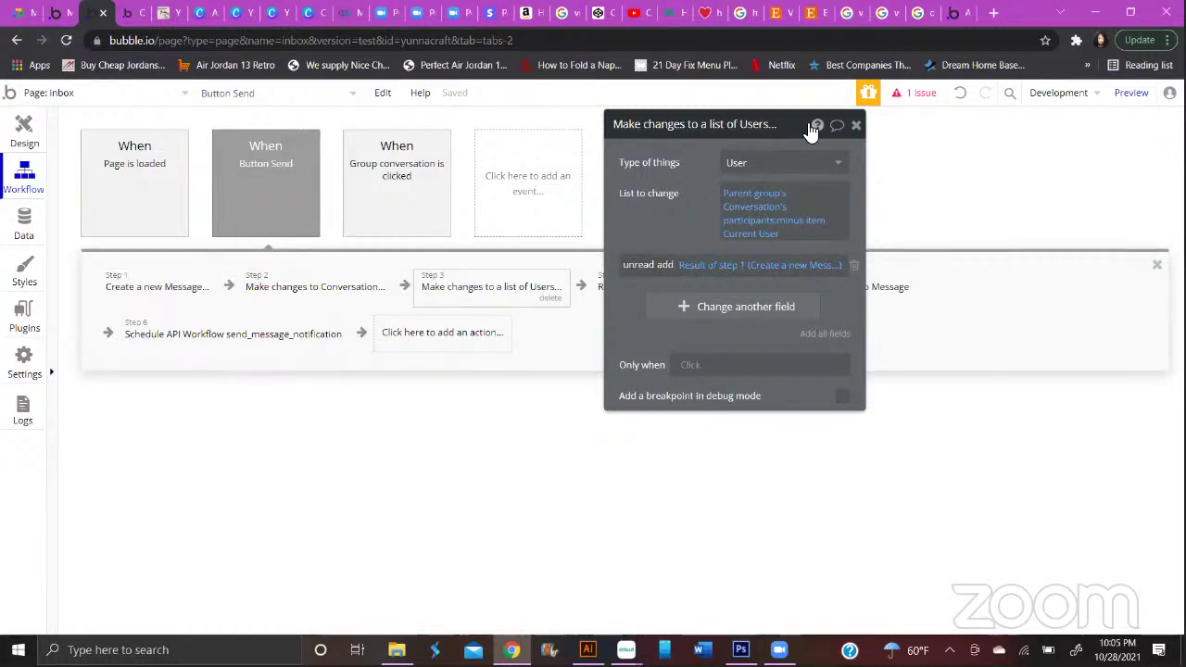
drag(795, 128, 985, 146)
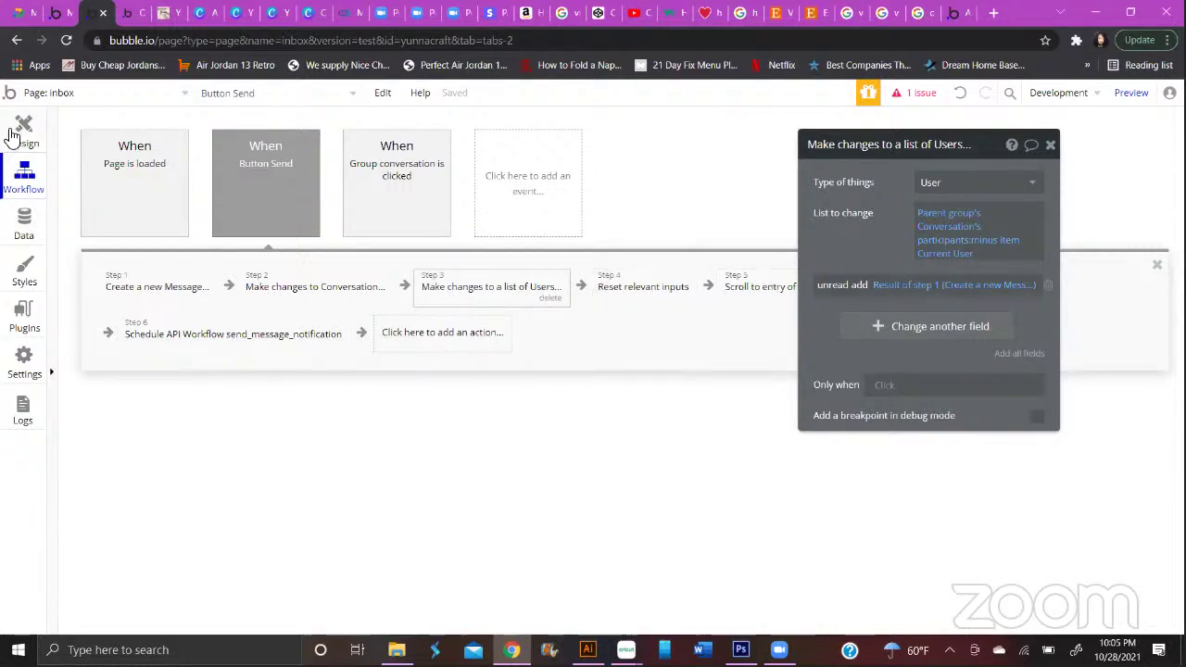
Return to the inbox design, close the ad page, and examine the list filter constraints in the Text counter's expression
key(alt+Left)
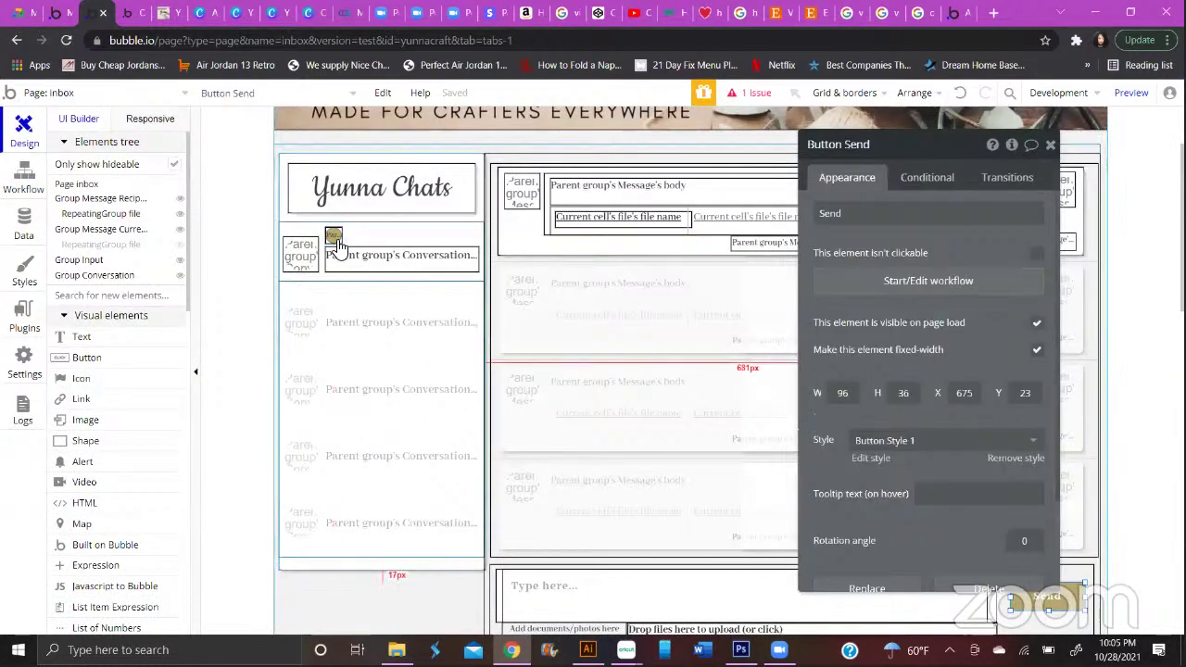
click(332, 238)
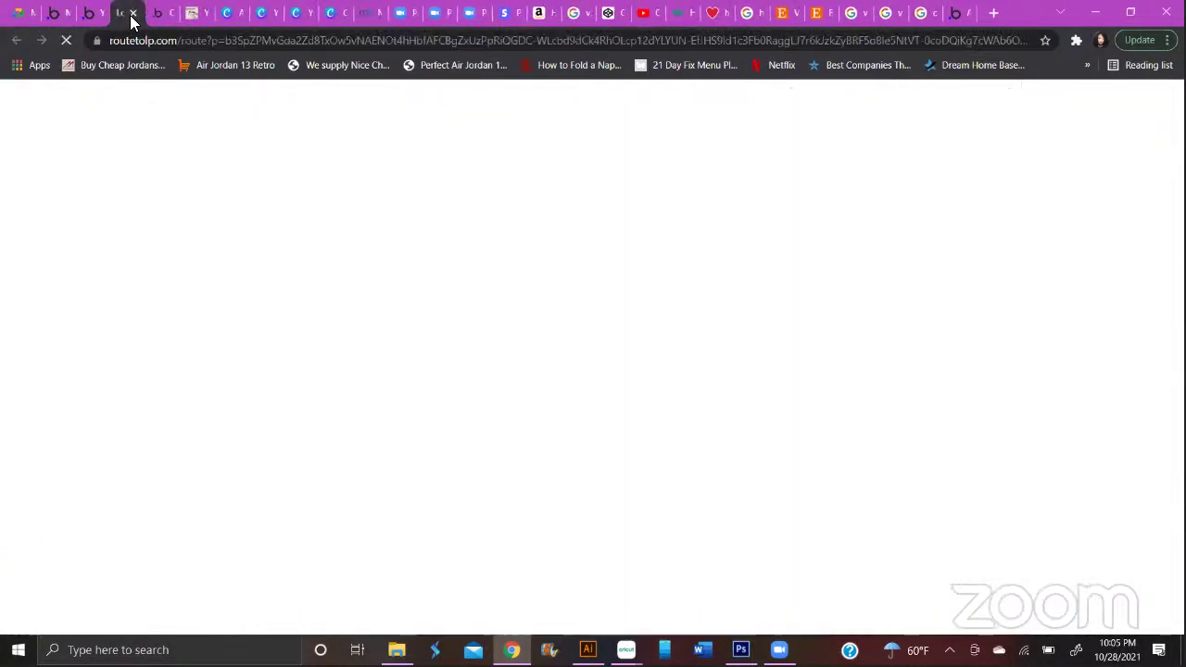
click(132, 16)
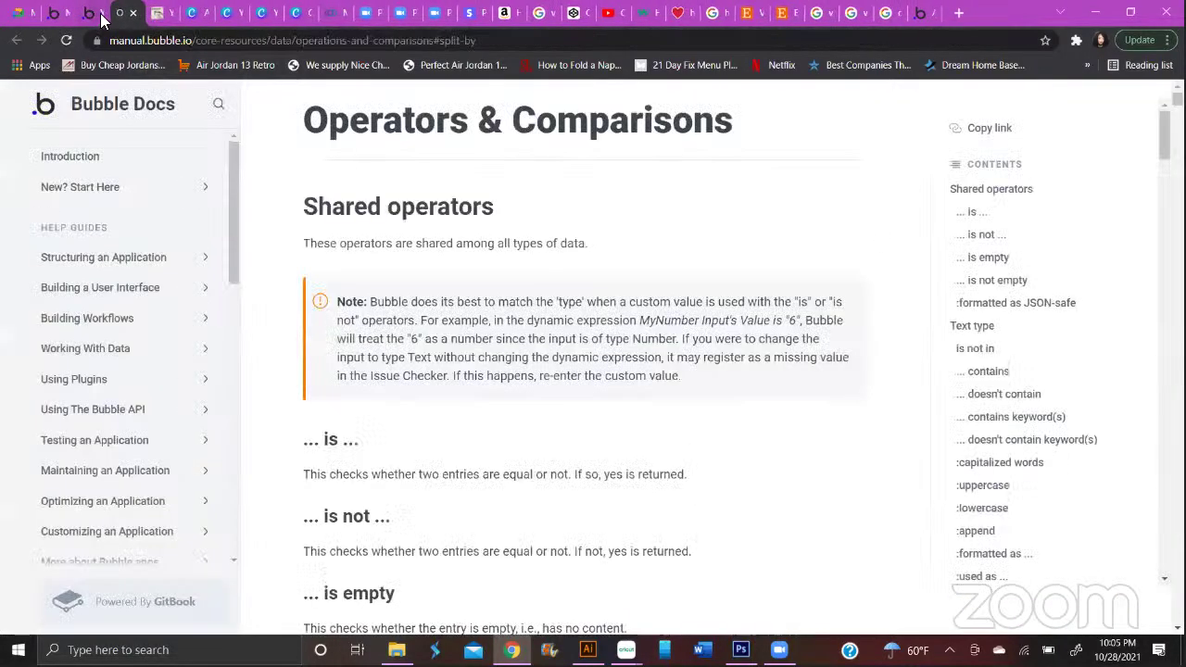
click(101, 20)
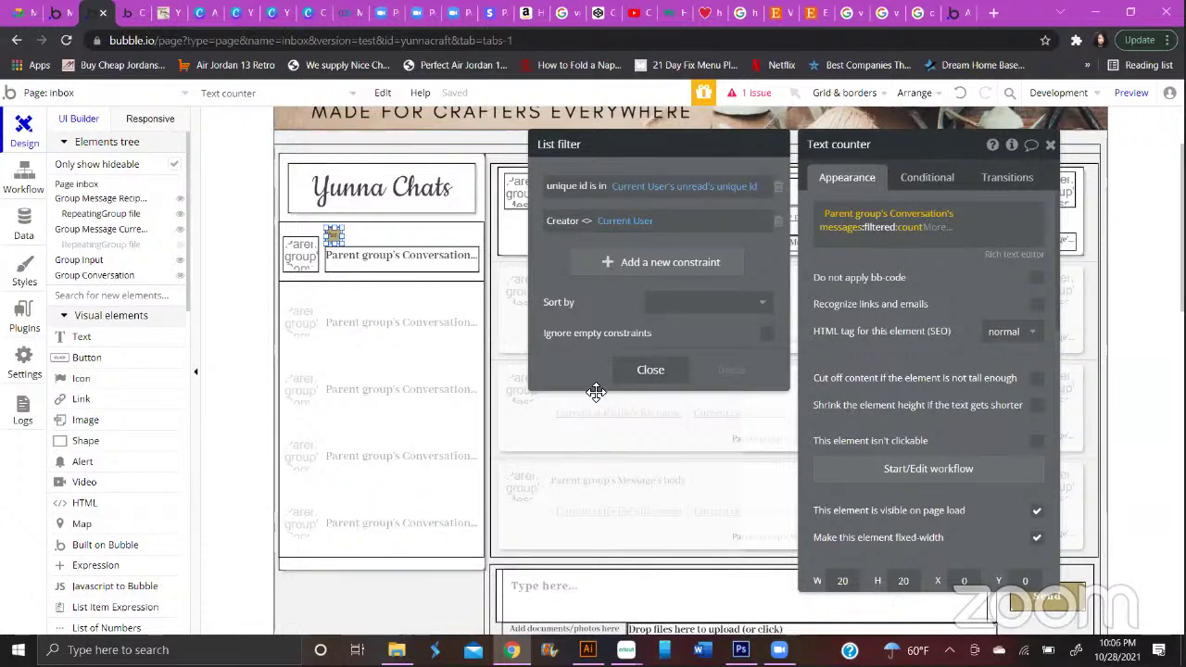
click(652, 371)
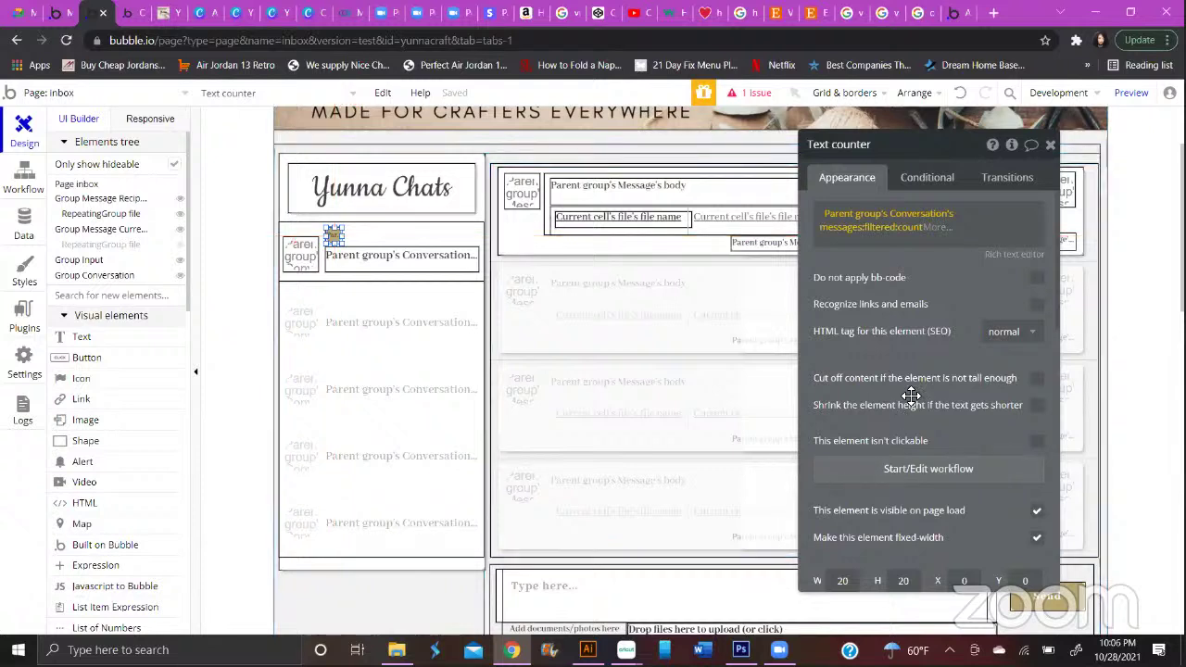
click(1050, 146)
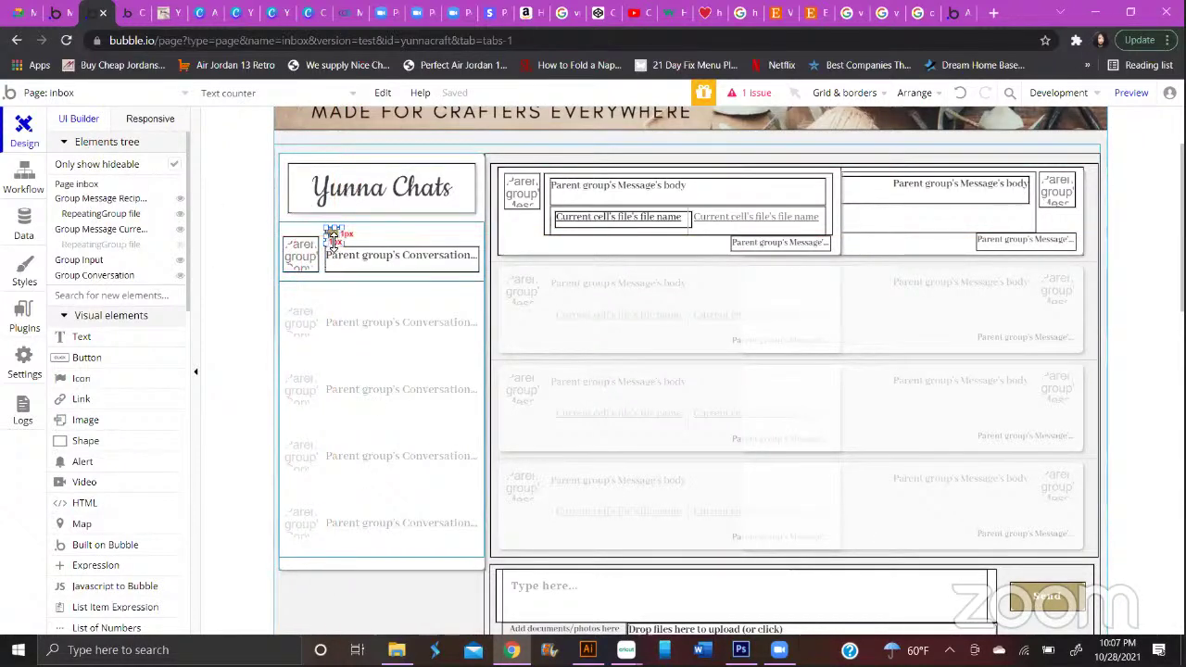
click(338, 238)
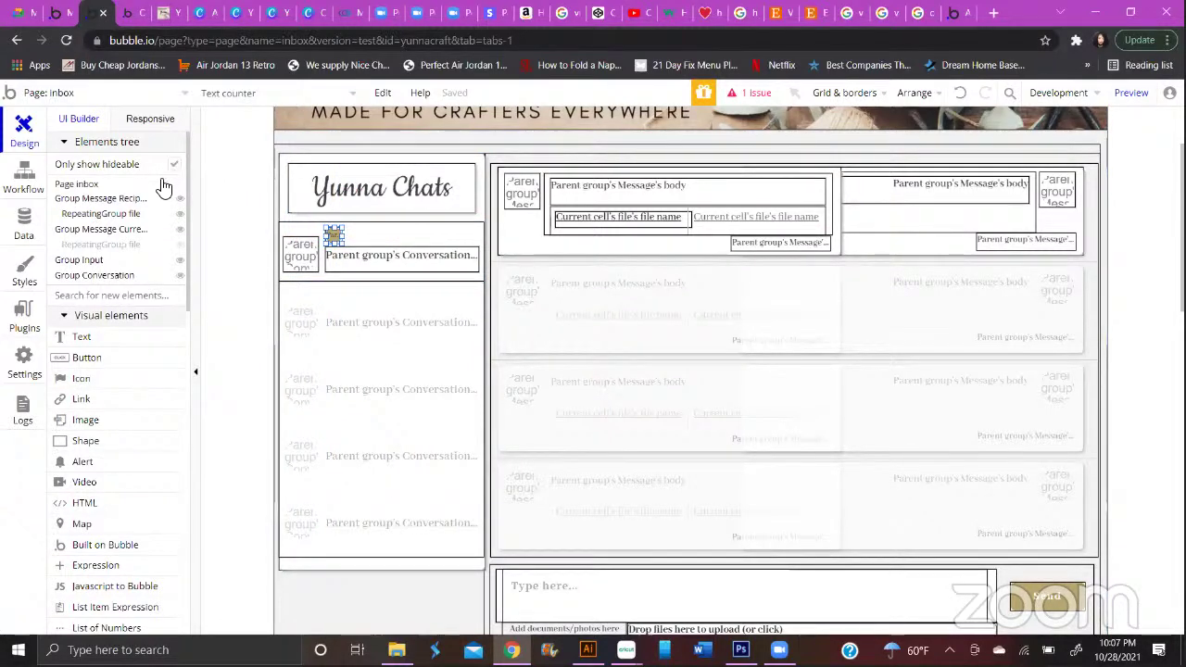
mouse_move(141, 244)
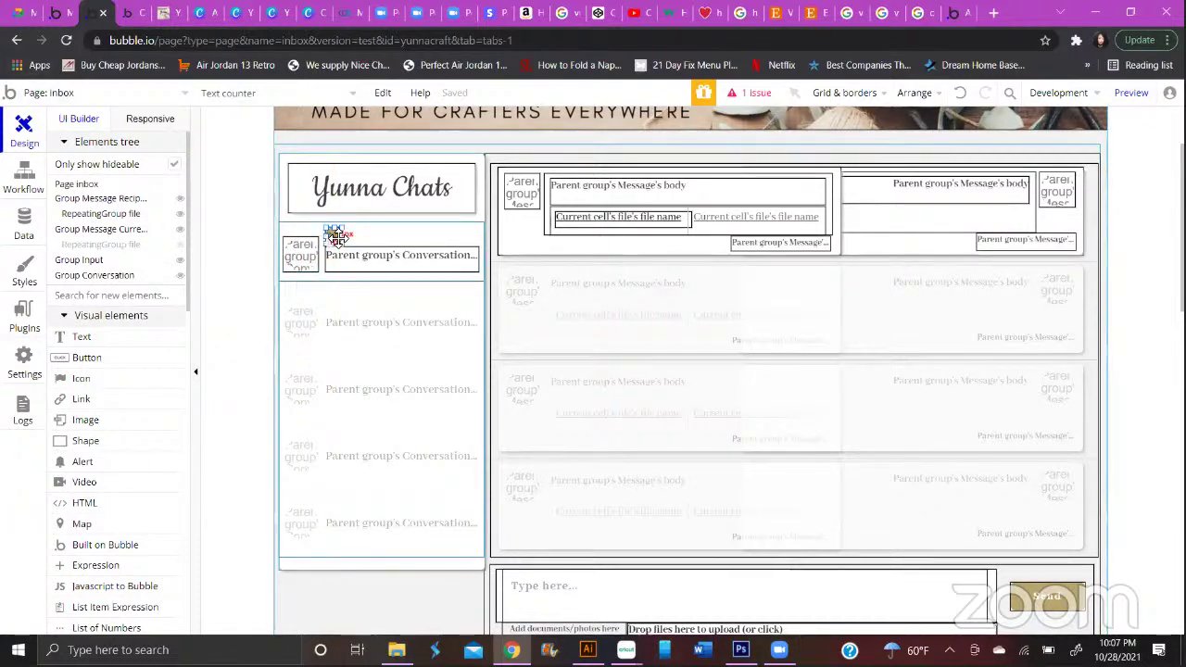
drag(335, 236, 330, 234)
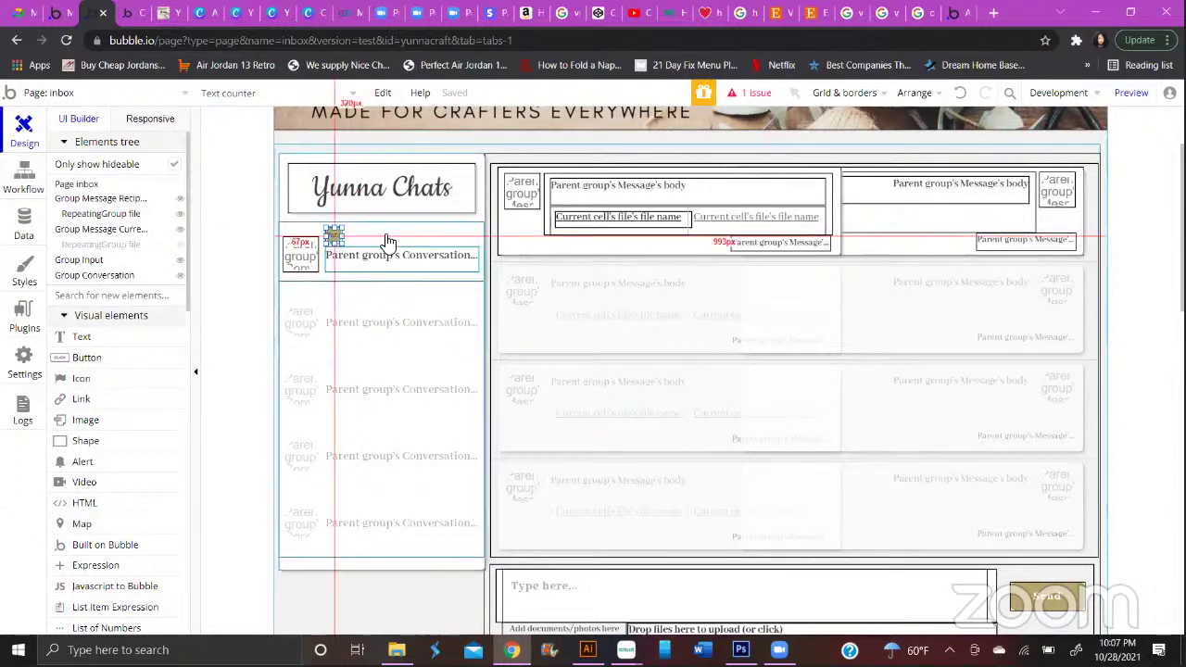
Open the Group conversation element's properties and examine its background color condition
click(415, 237)
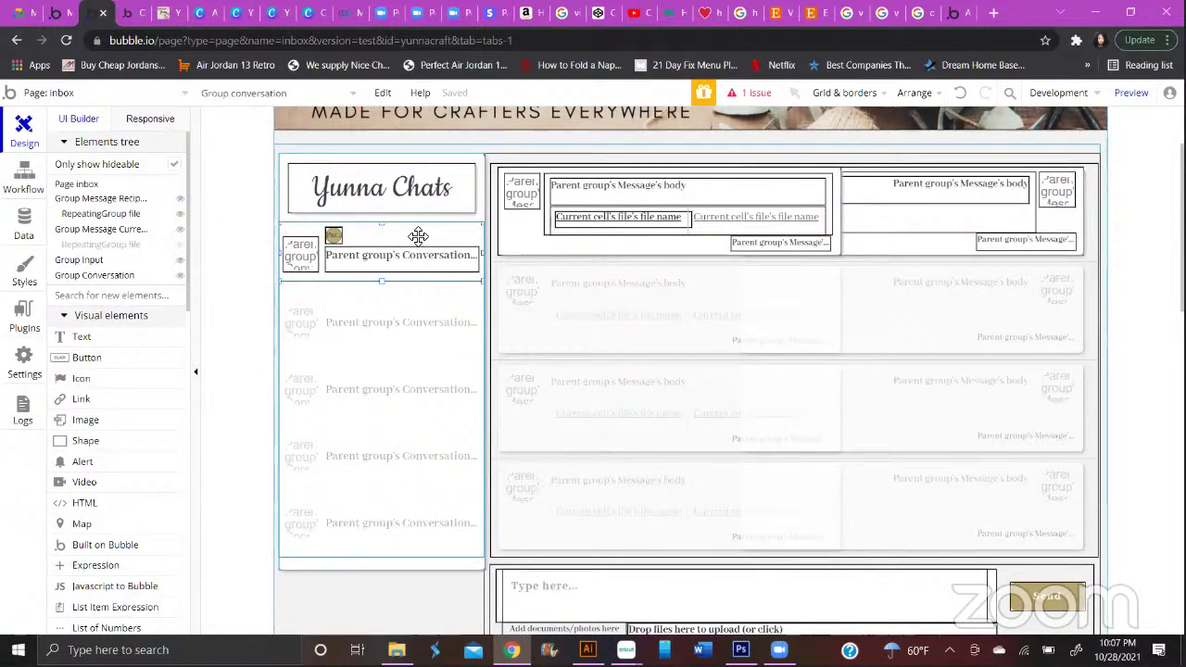
double_click(428, 237)
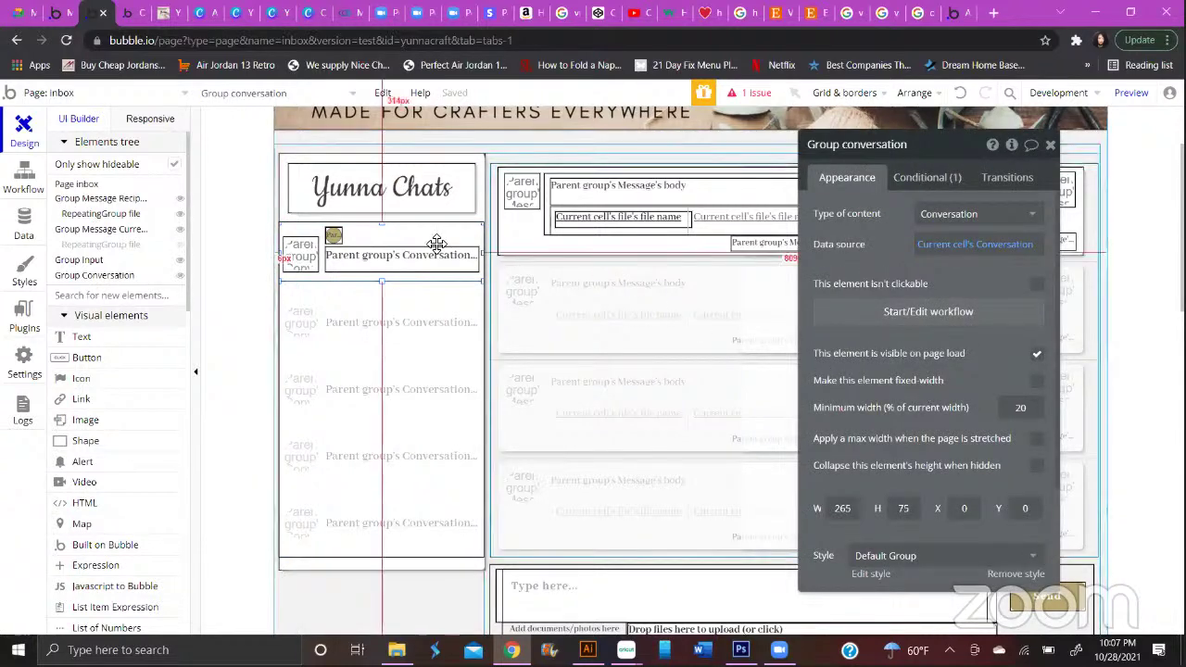
click(917, 181)
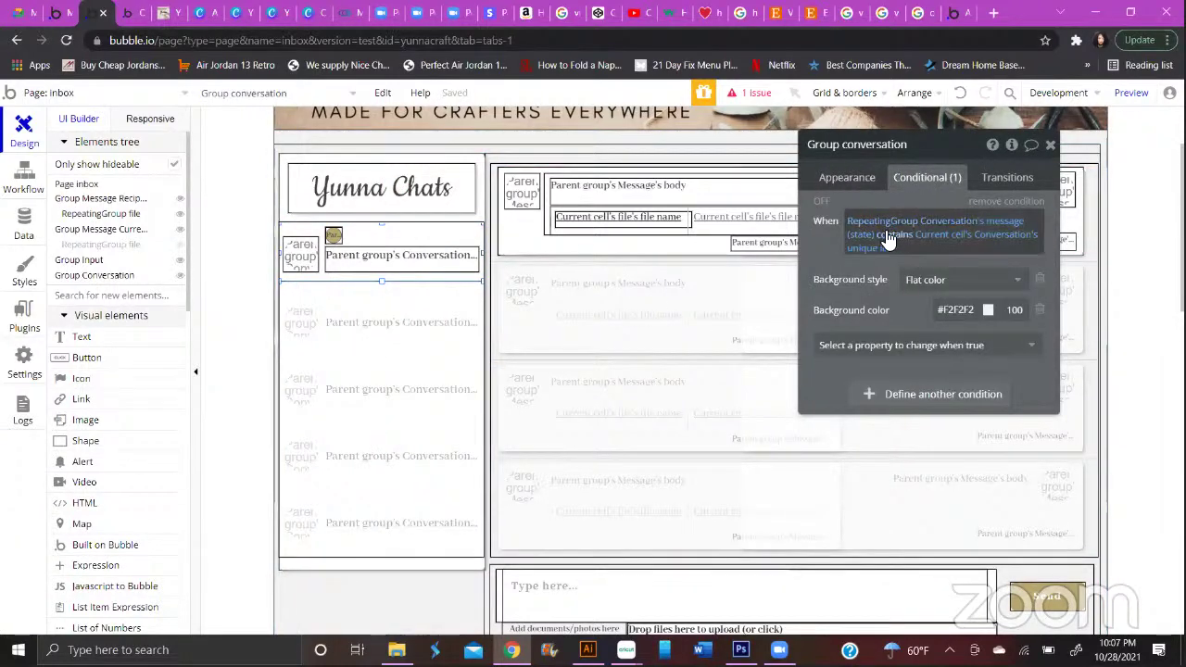
click(880, 234)
click(949, 236)
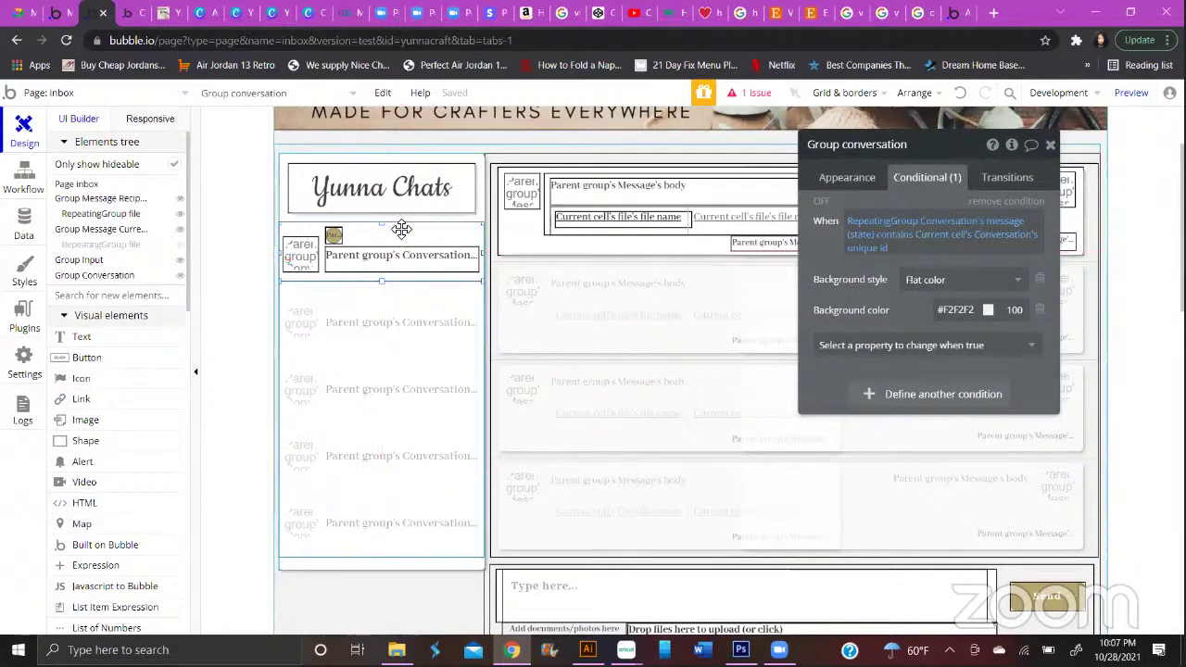
click(870, 181)
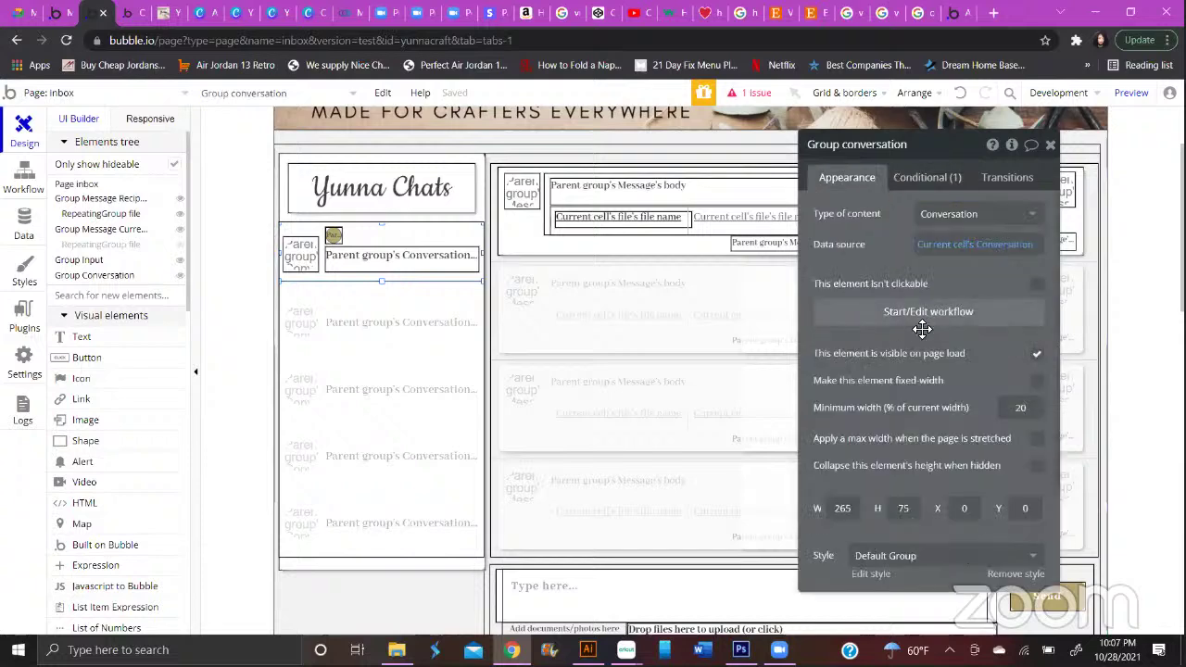
Open the Group conversation click workflow, examine its set-state and display-data actions, and close the CareerBuilder ad page
click(911, 315)
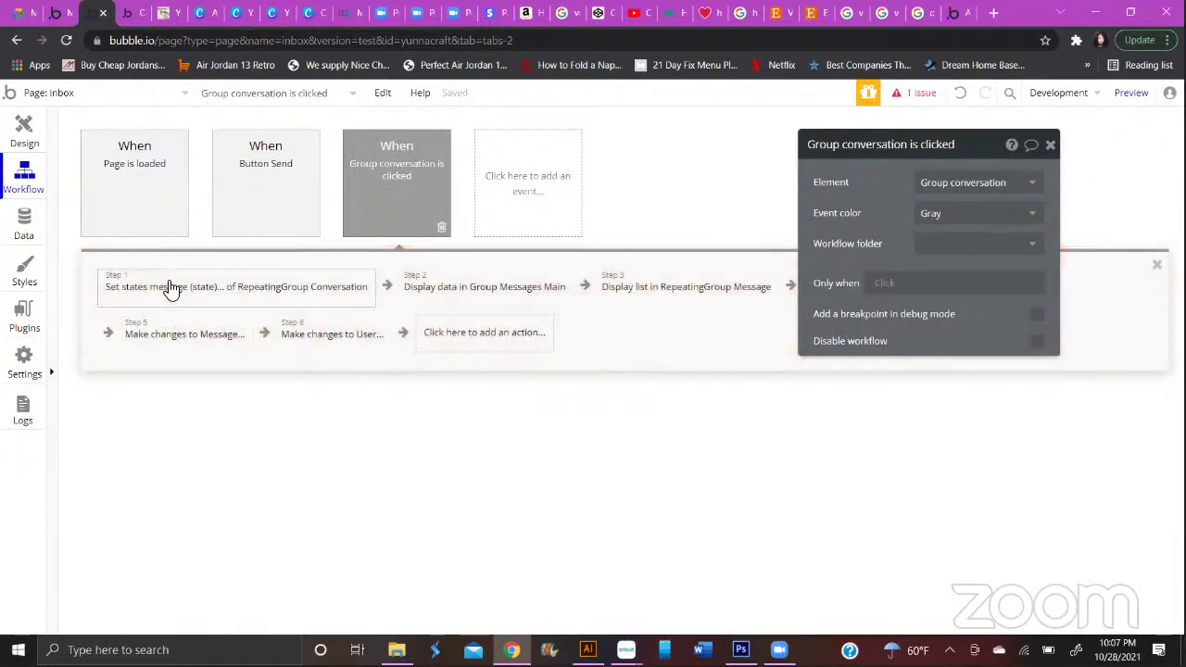
click(178, 288)
click(450, 299)
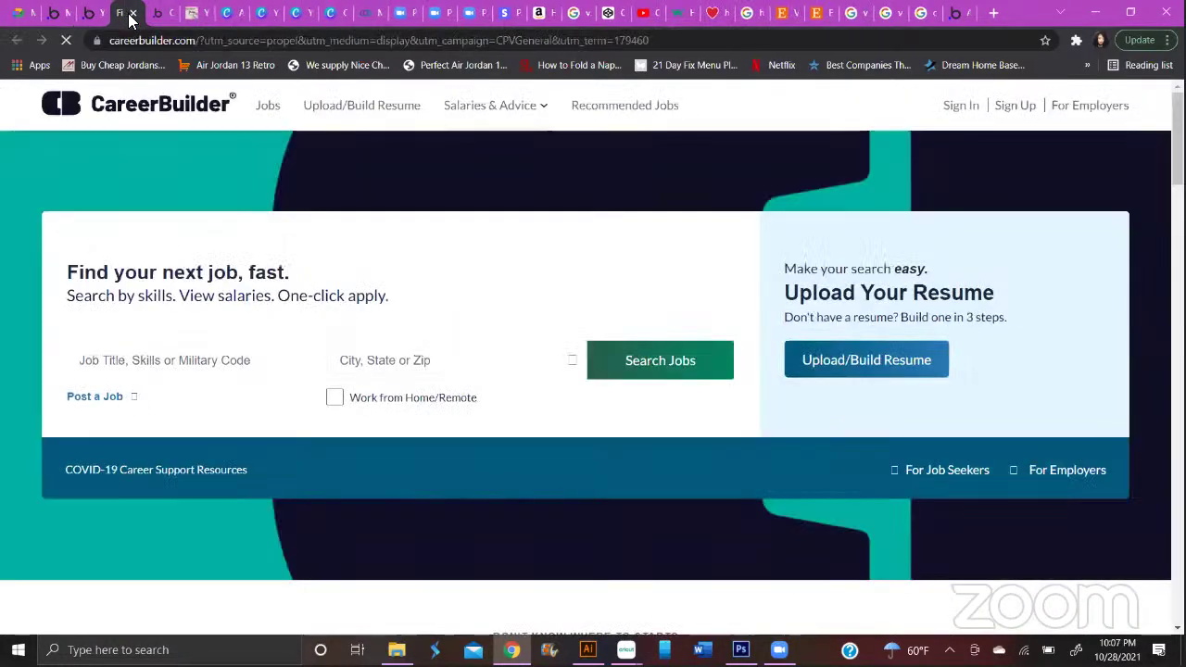
click(132, 13)
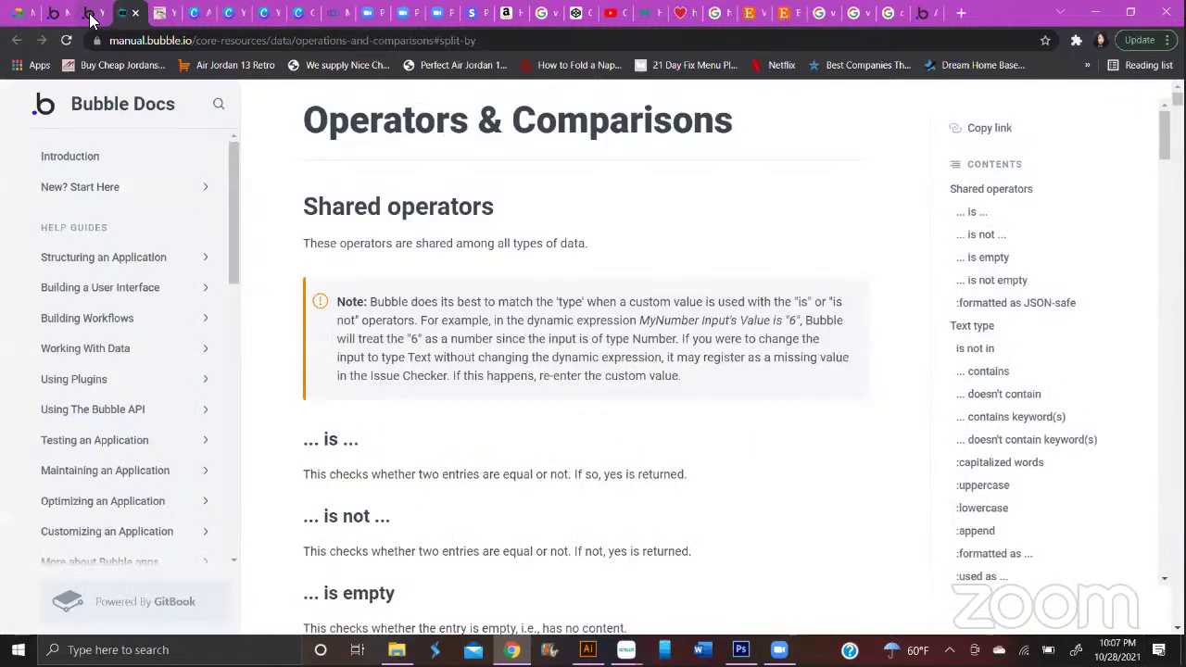
click(91, 13)
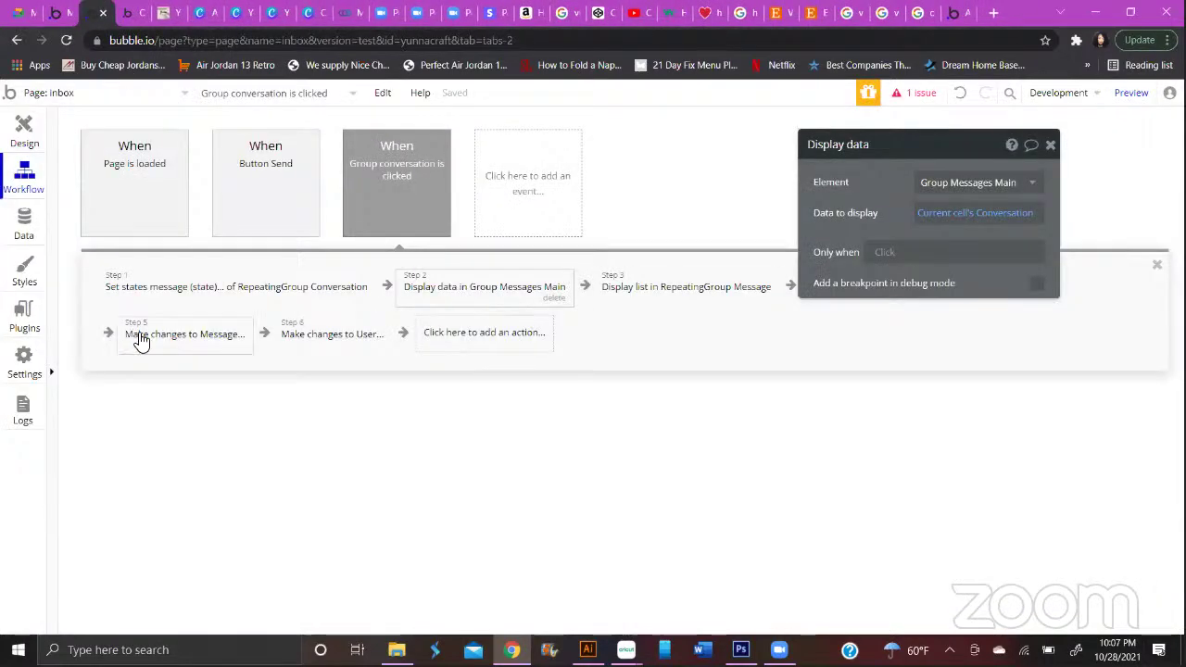
Reopen the inbox through the Yunna site preview's navigation and look through the Yunna Chats conversation list
click(169, 14)
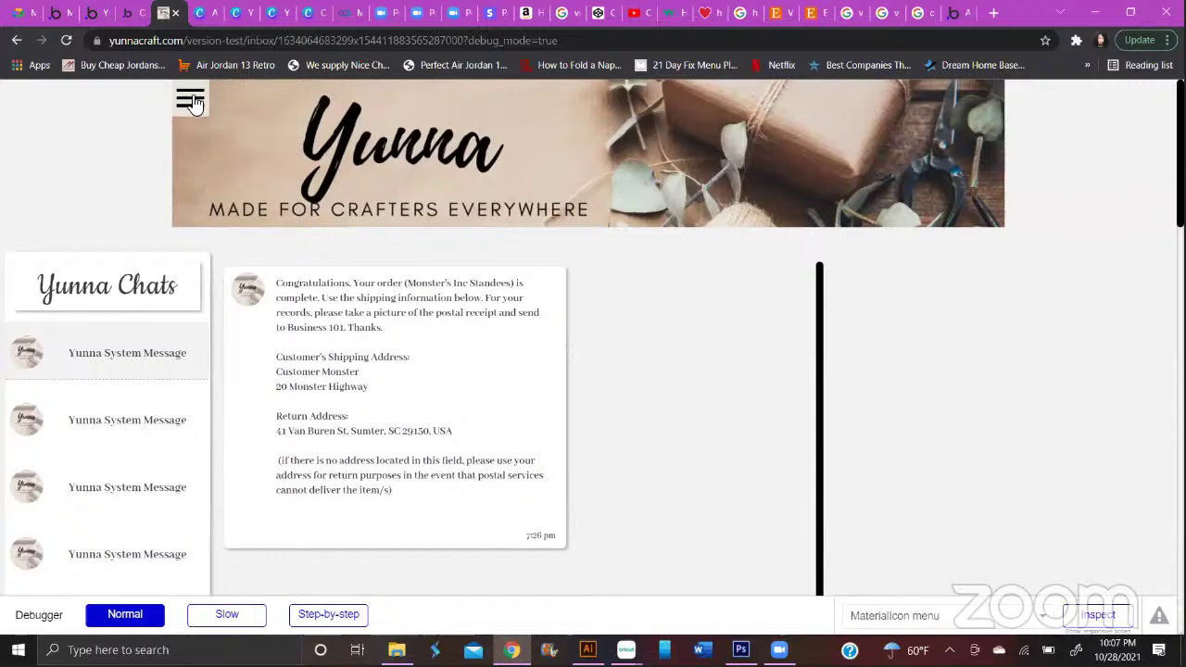
click(193, 98)
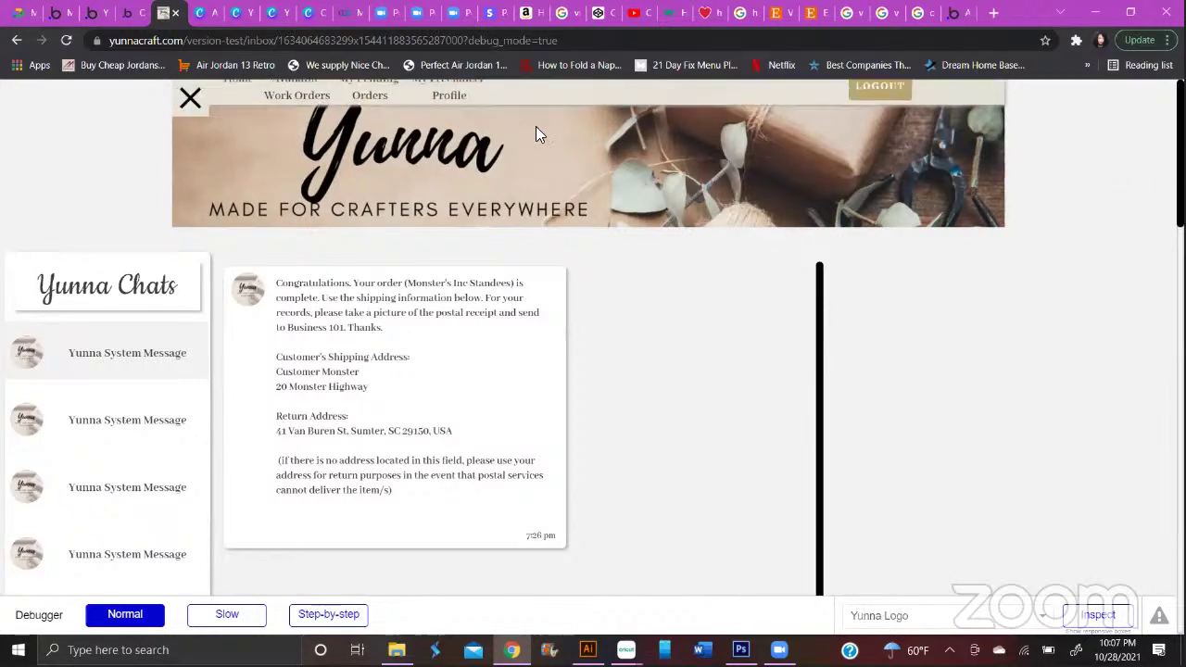
click(431, 108)
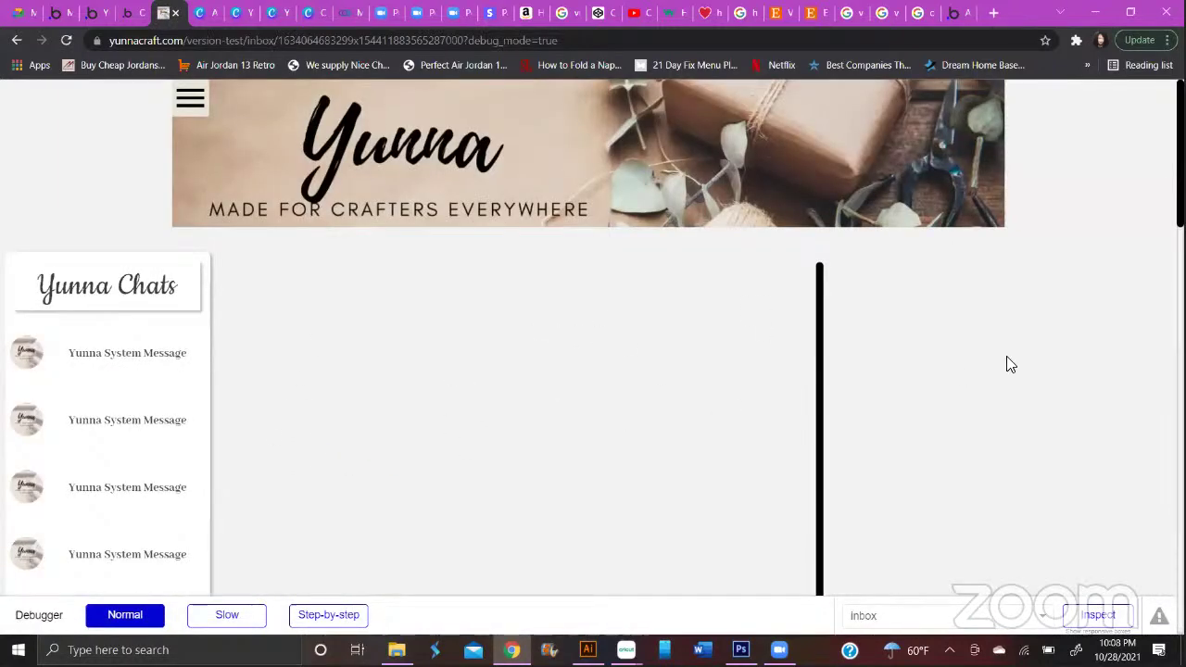
scroll(1000, 371, down, 5)
scroll(982, 207, up, 3)
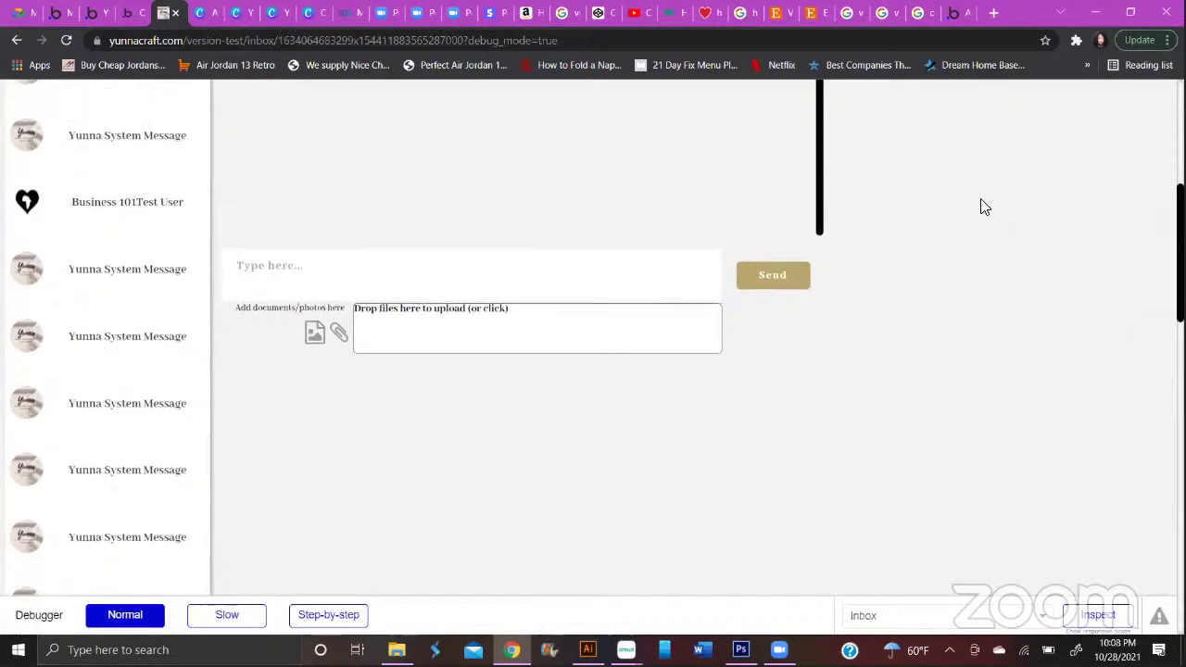
scroll(533, 184, up, 5)
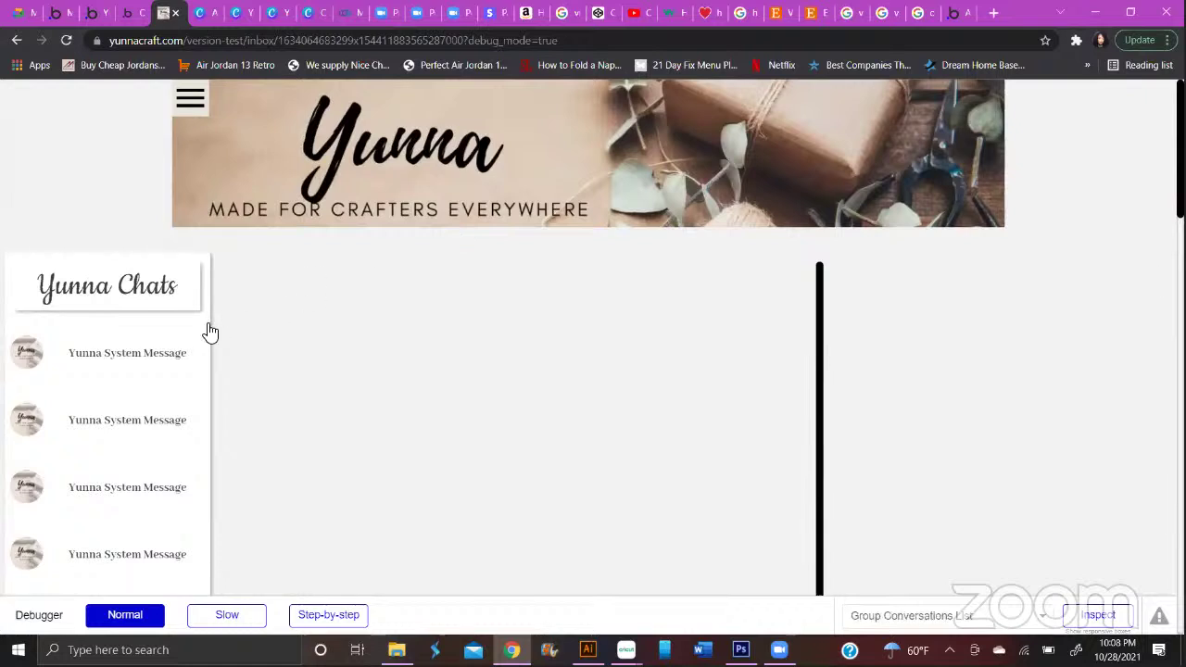
View the first Yunna System Message and the Business 101 conversation in the previewed inbox
click(102, 348)
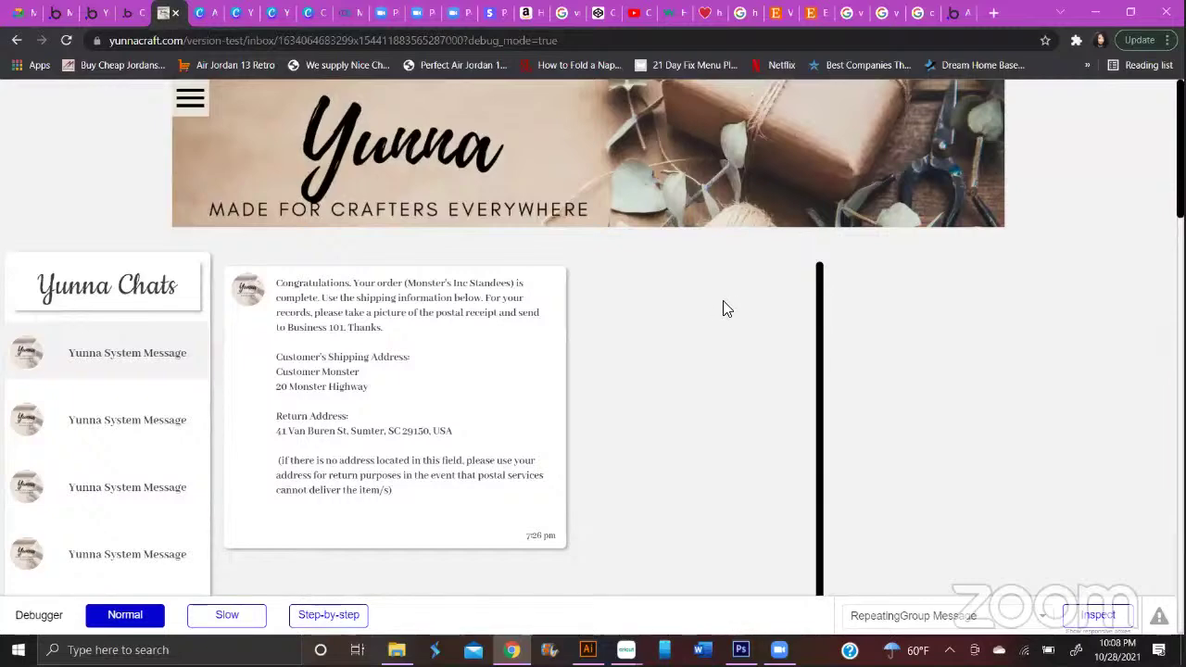
scroll(737, 361, down, 1)
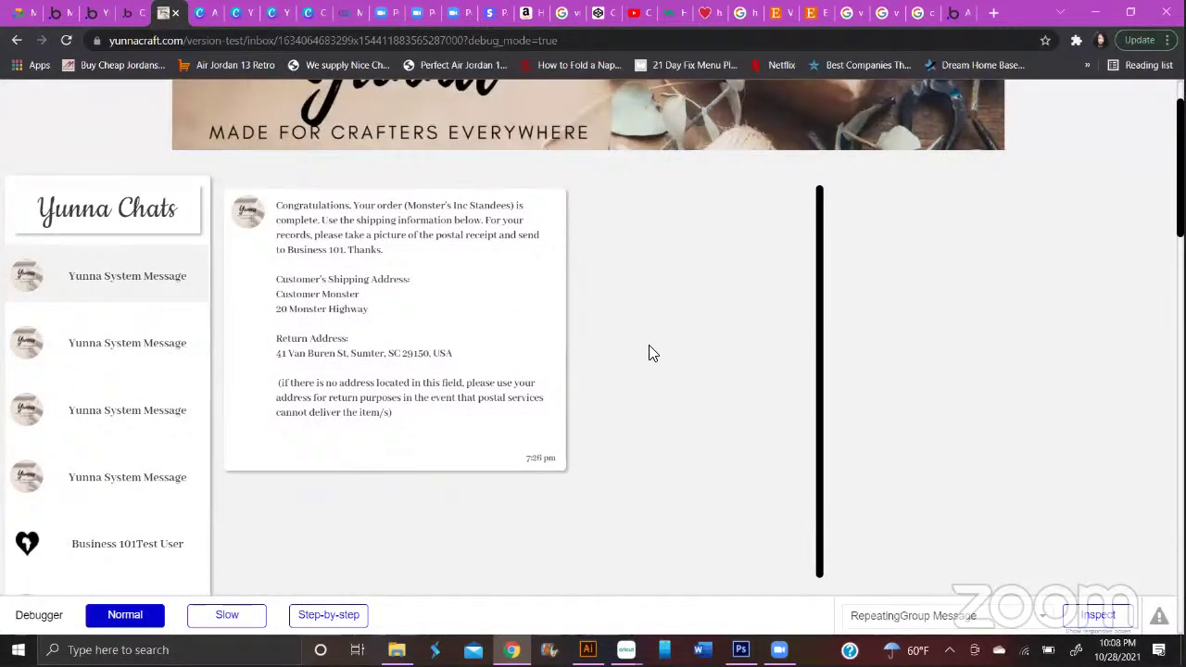
scroll(617, 294, down, 3)
scroll(913, 352, down, 5)
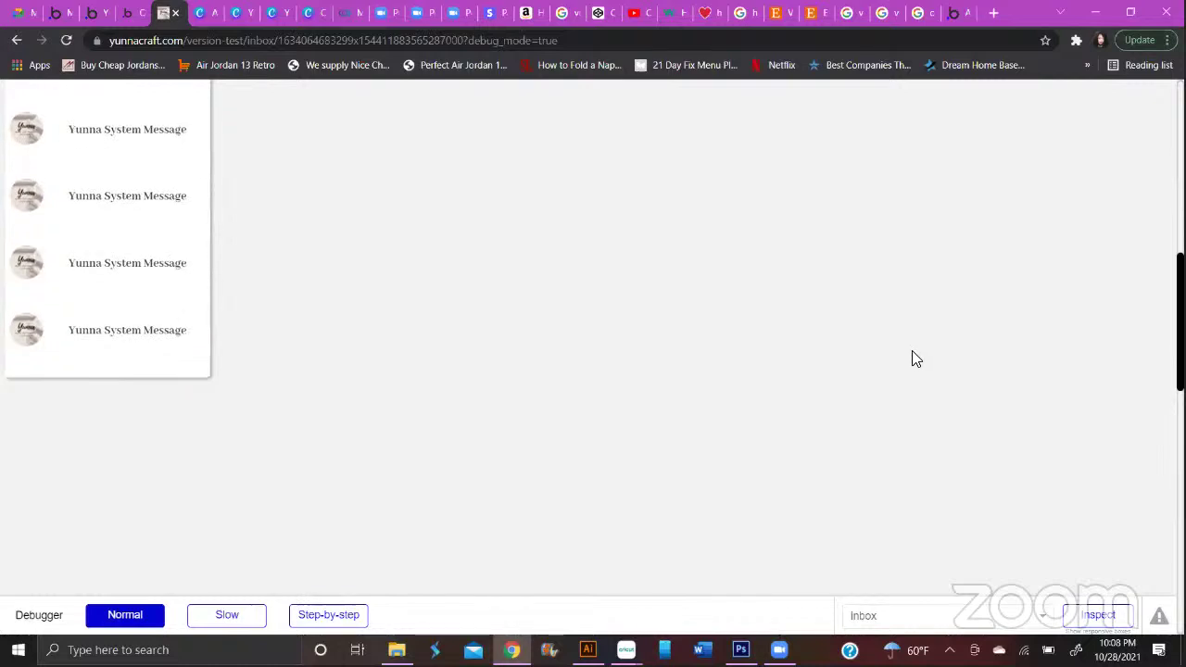
scroll(908, 357, up, 5)
scroll(151, 247, up, 2)
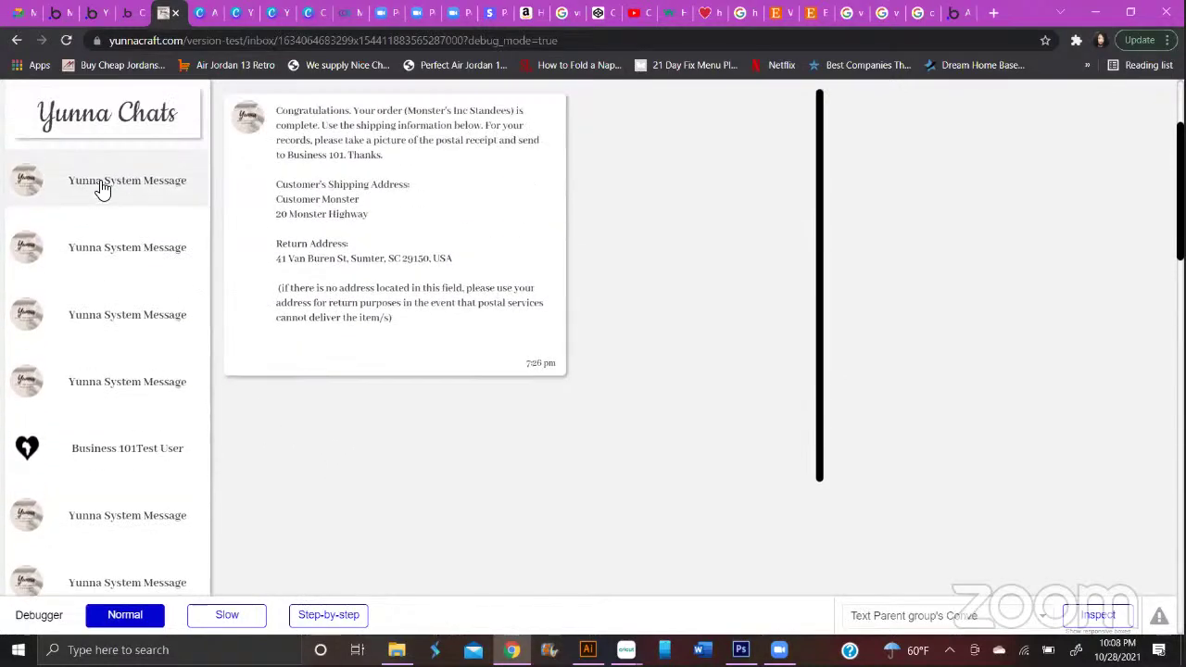
click(137, 468)
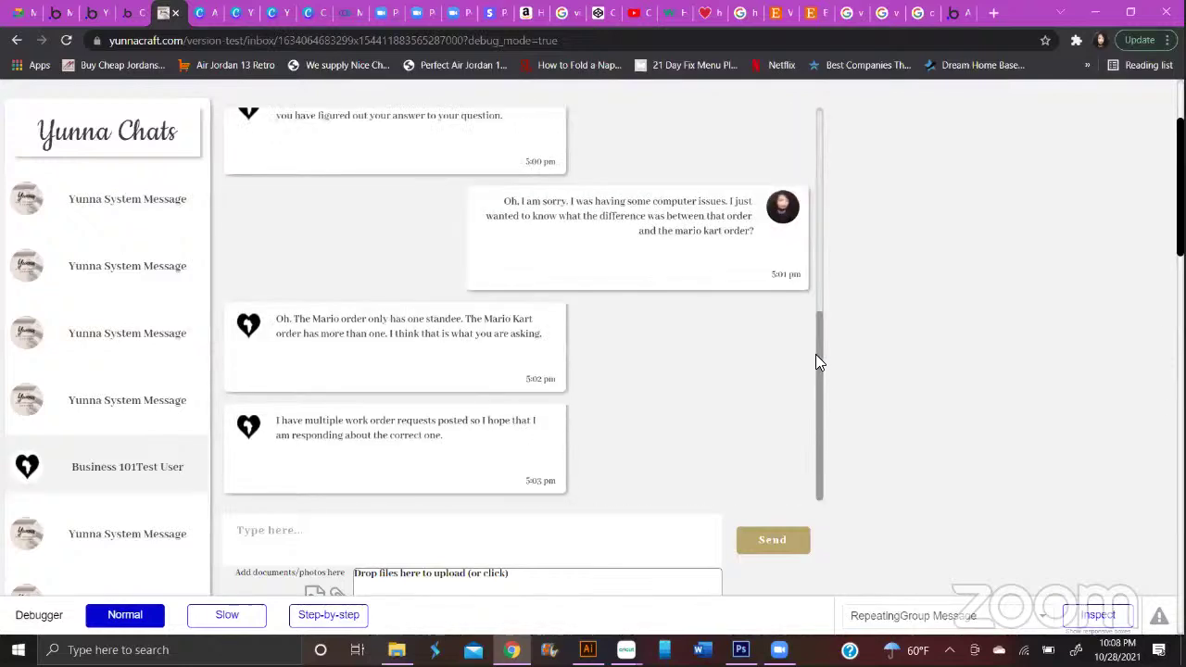
click(95, 14)
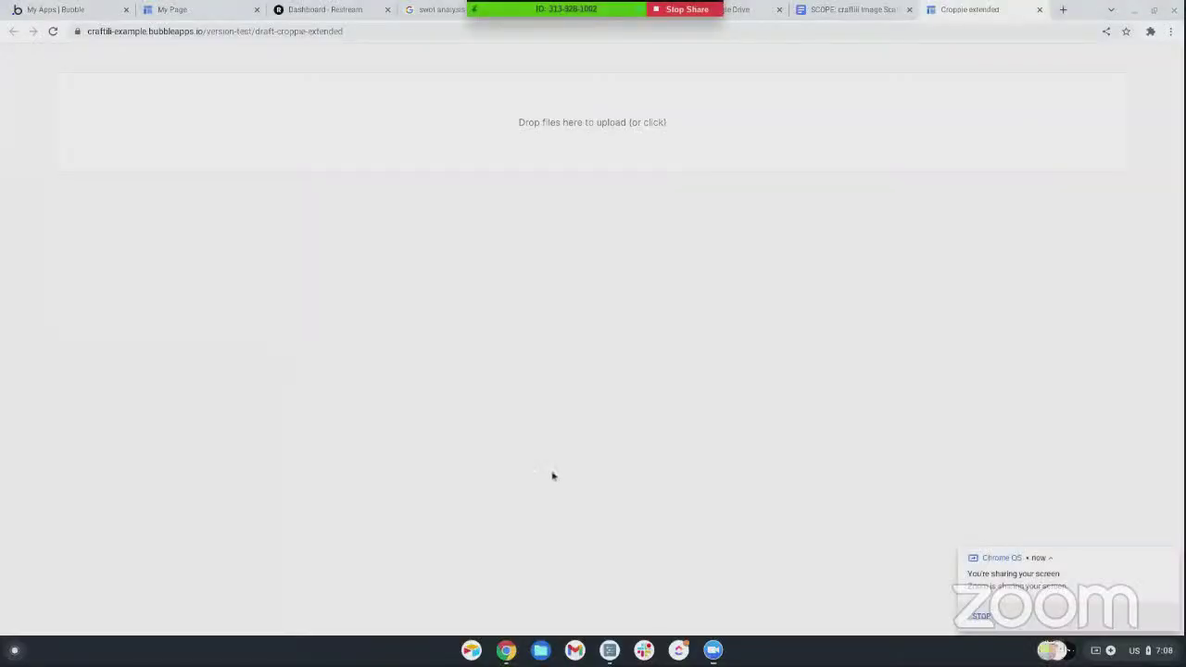
Upload swot.png from Downloads to the Croppie extended page and adjust the crop area over the image
click(574, 126)
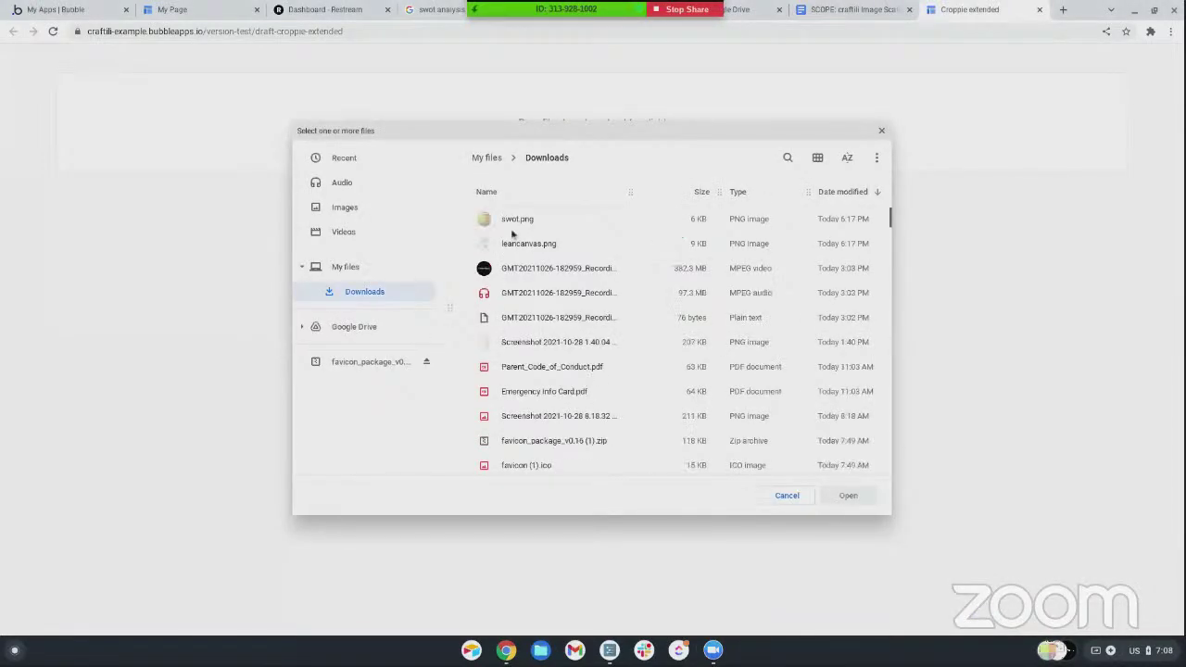
double_click(514, 219)
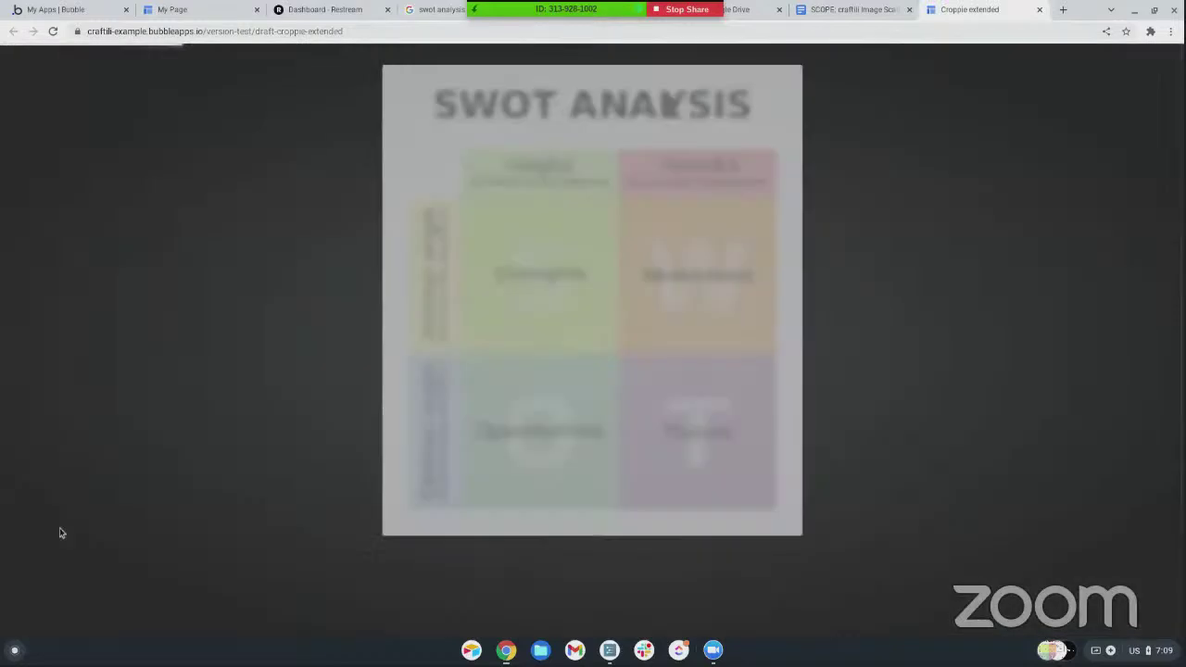
mouse_move(593, 365)
mouse_down()
mouse_move(590, 333)
mouse_move(598, 392)
mouse_move(603, 352)
mouse_move(638, 352)
mouse_move(607, 361)
mouse_up()
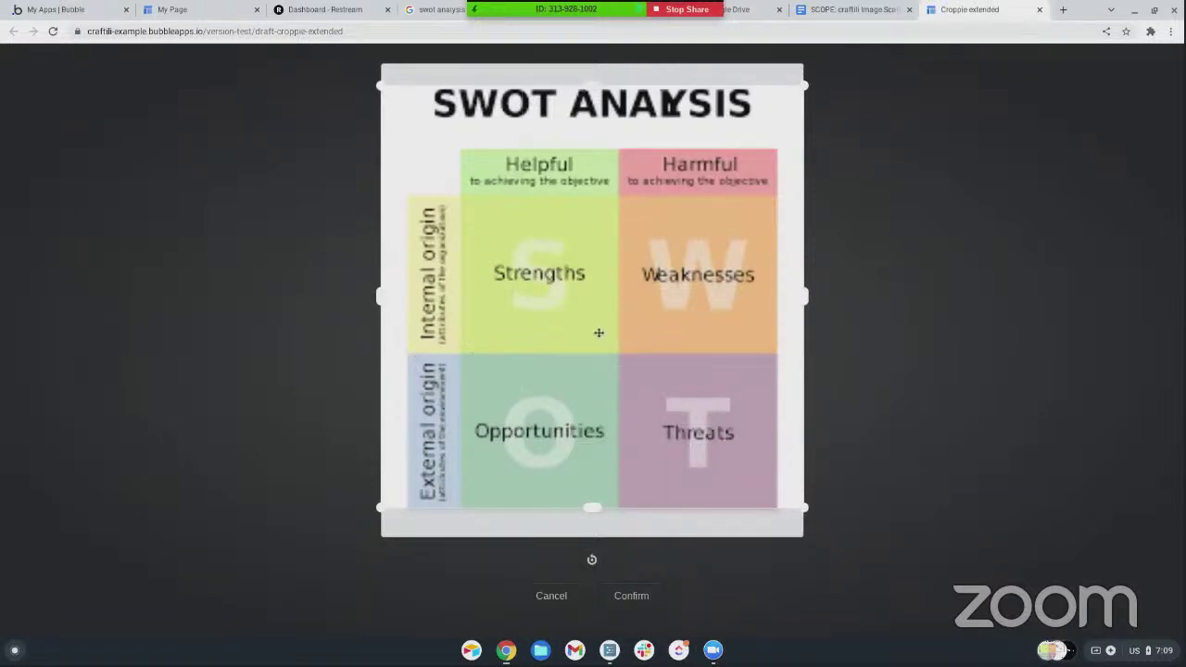